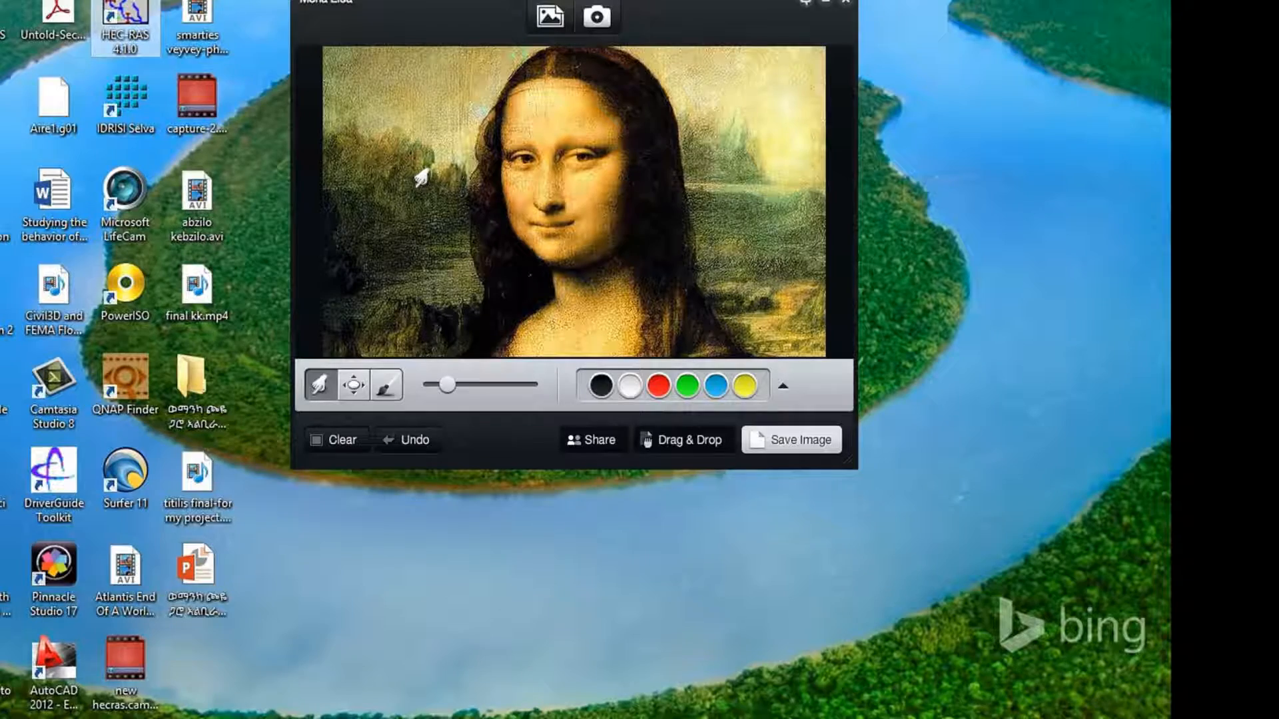
Start HEC-RAS 4.1.0 and confirm SI Units as the project unit system.
double_click(137, 20)
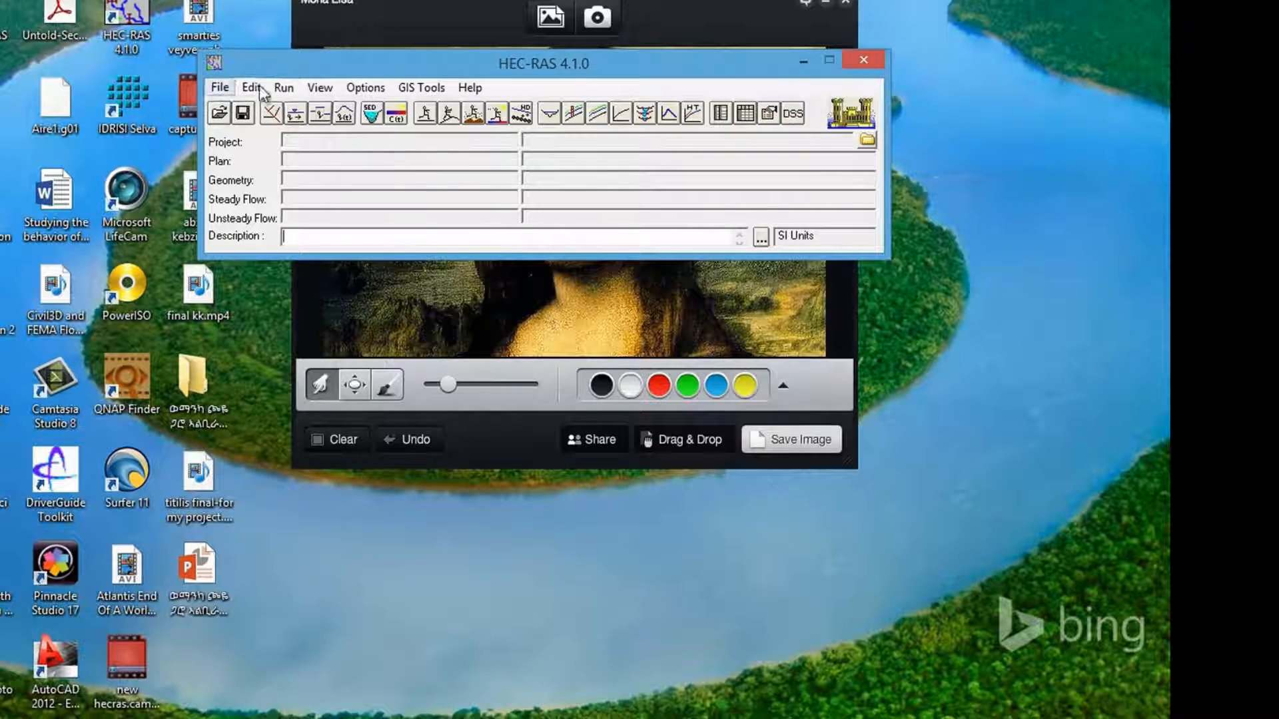
left_click(365, 88)
left_click(408, 152)
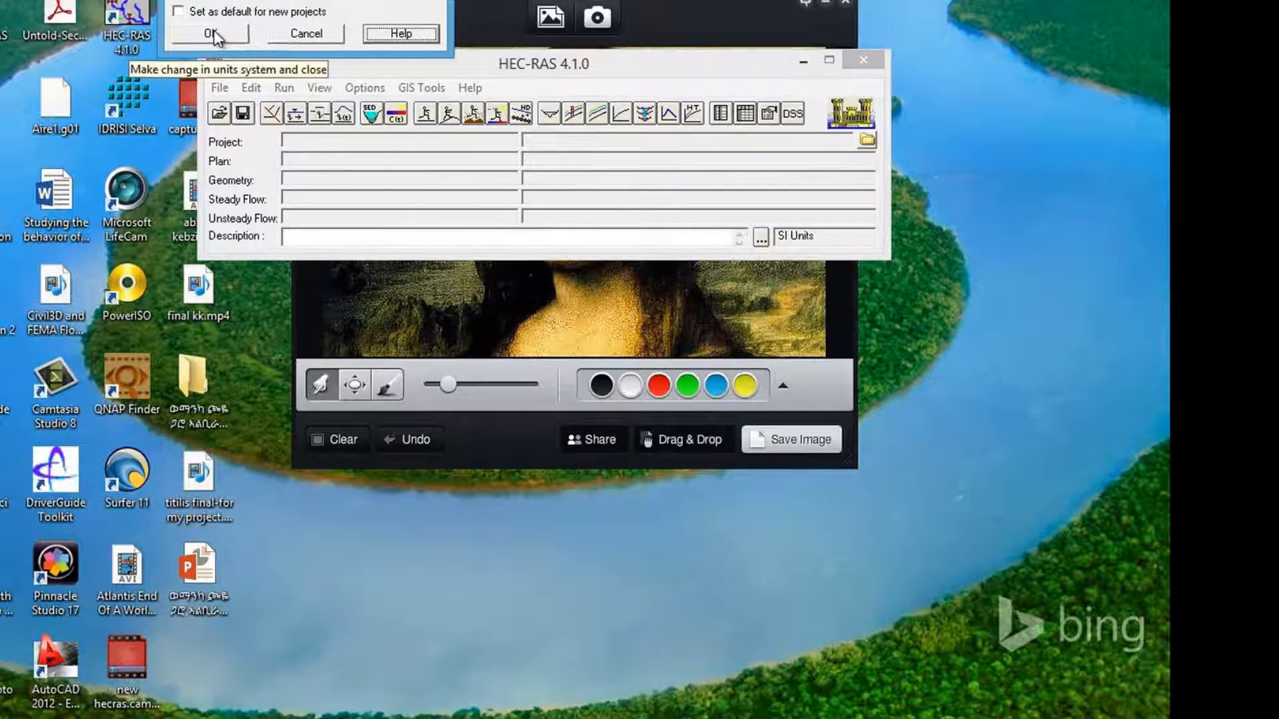
left_click(232, 35)
Create a new project titled l'aire in the Documents folder with the file name l'aire.prj.
left_click(225, 87)
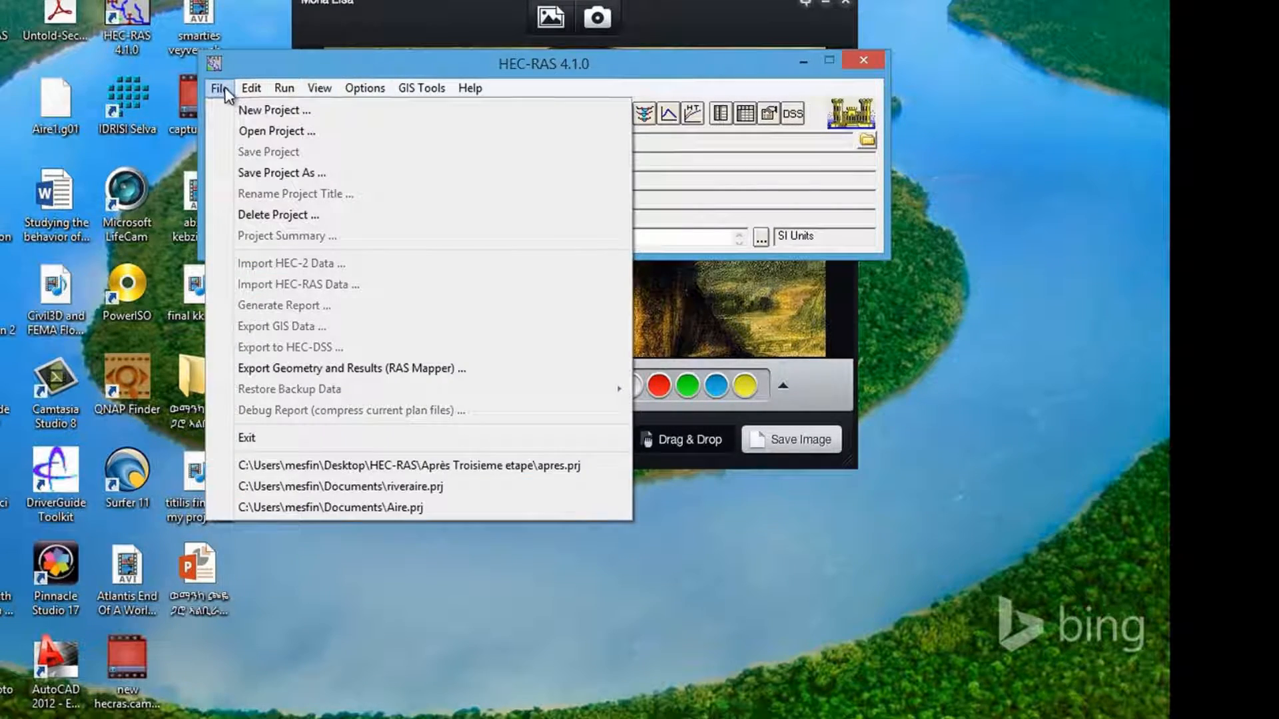
left_click(268, 108)
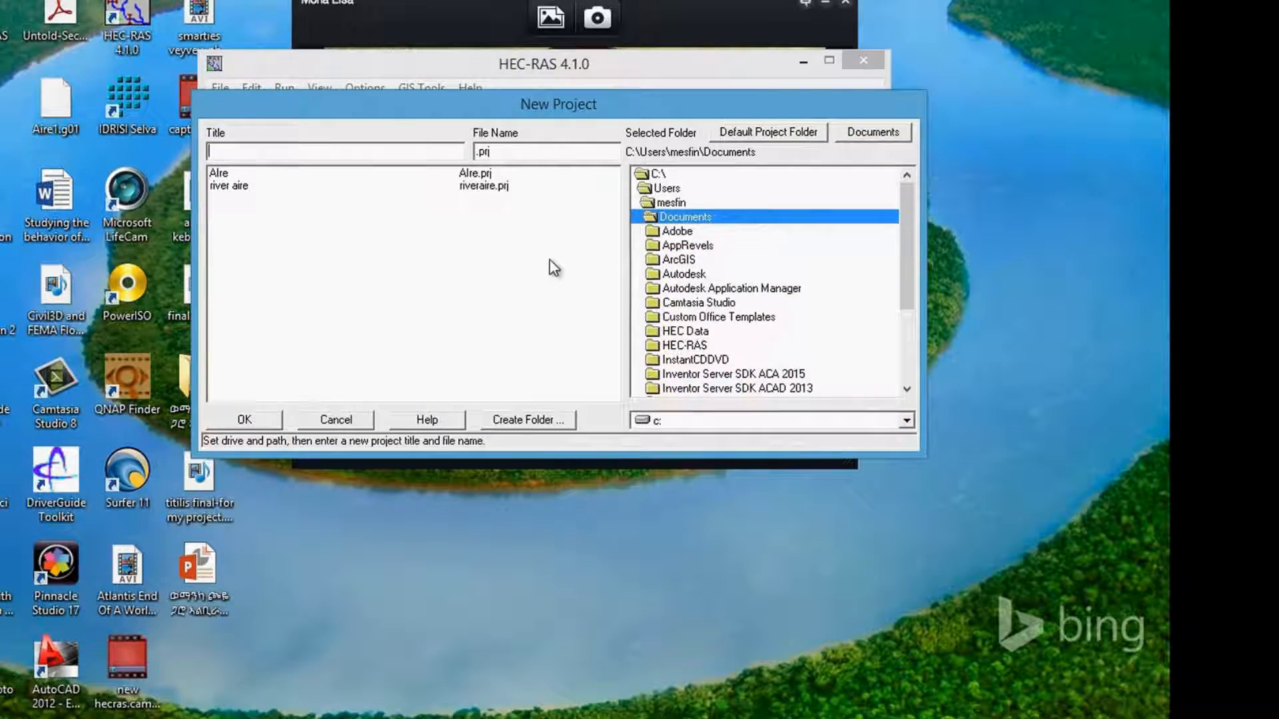
double_click(247, 152)
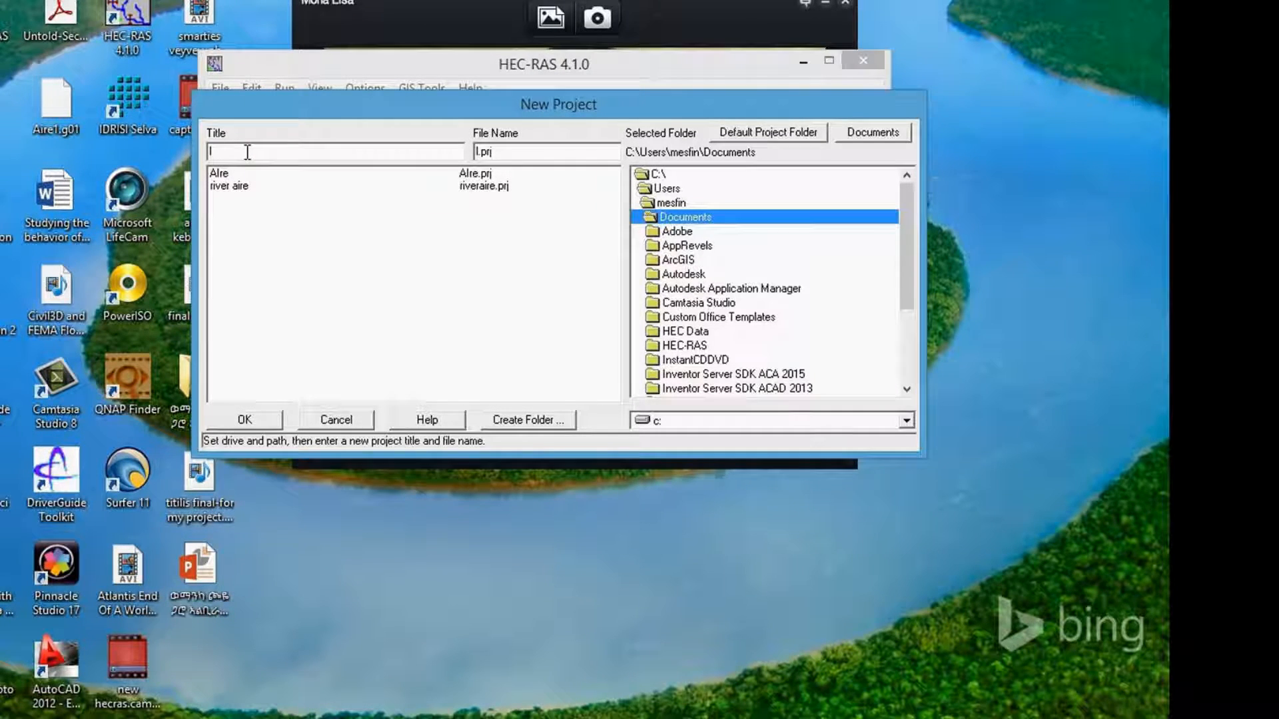
type("?aire")
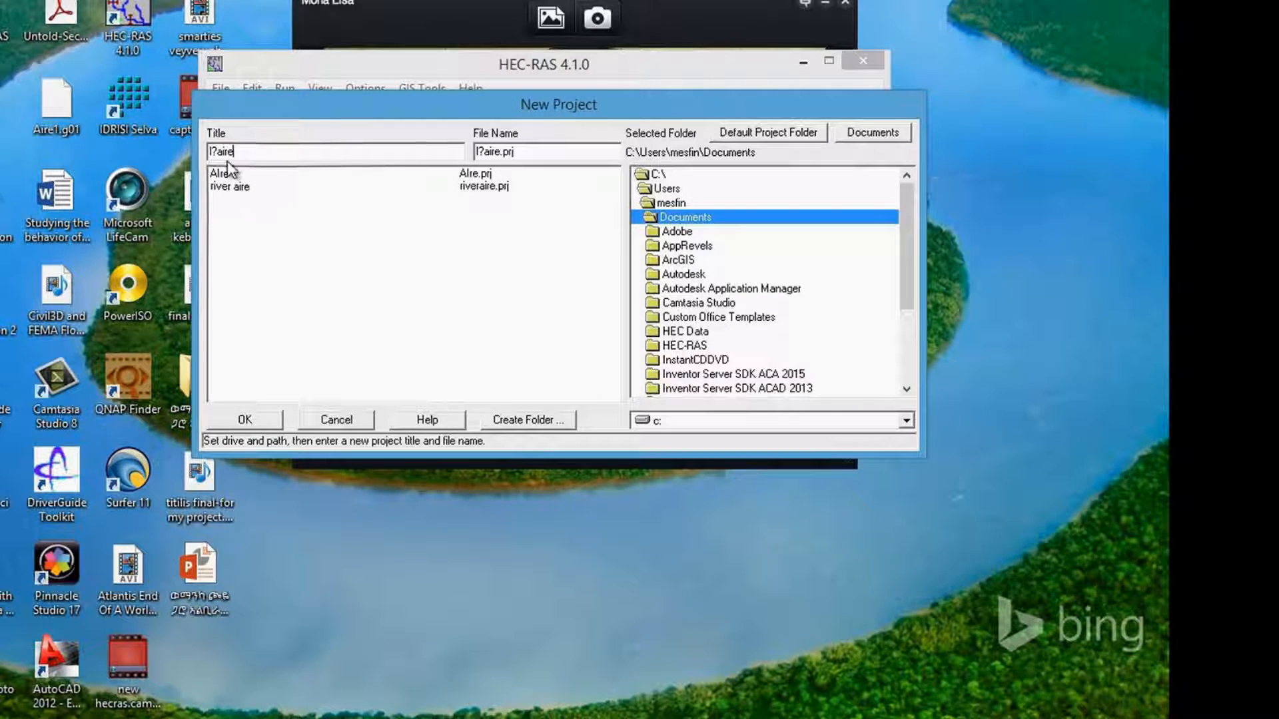
key("BackSpace")
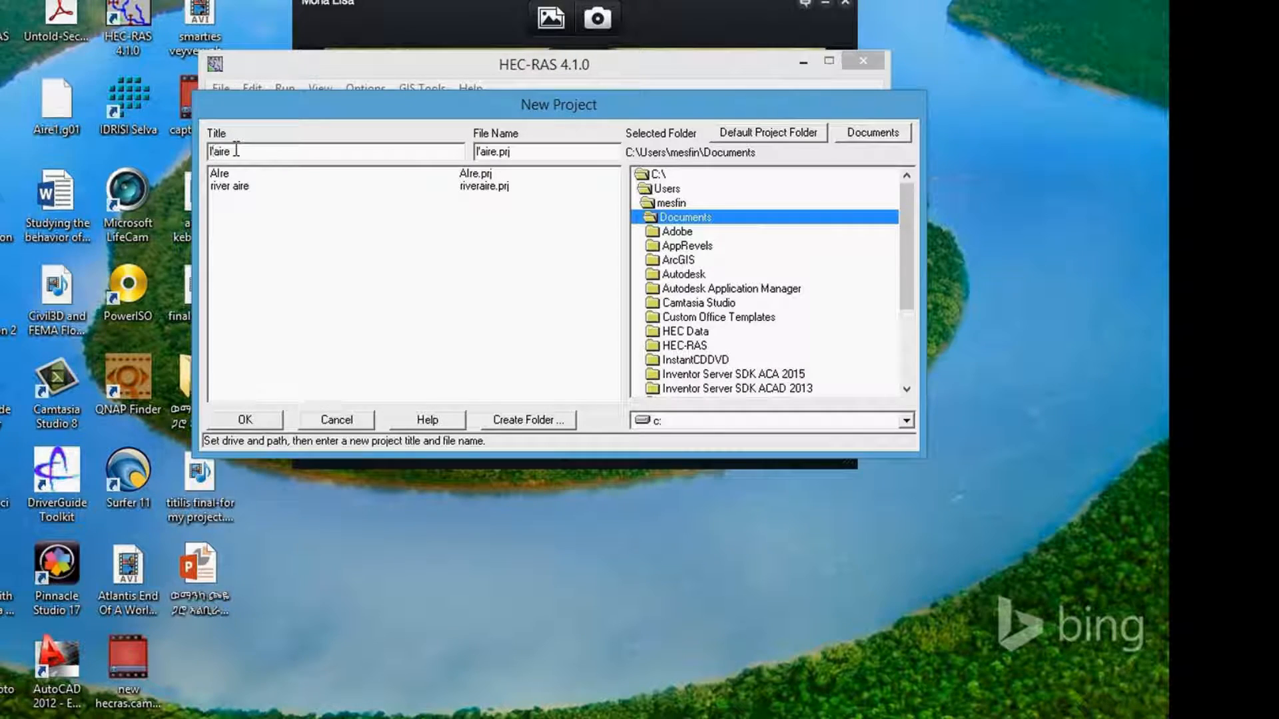
left_click(246, 421)
left_click(641, 348)
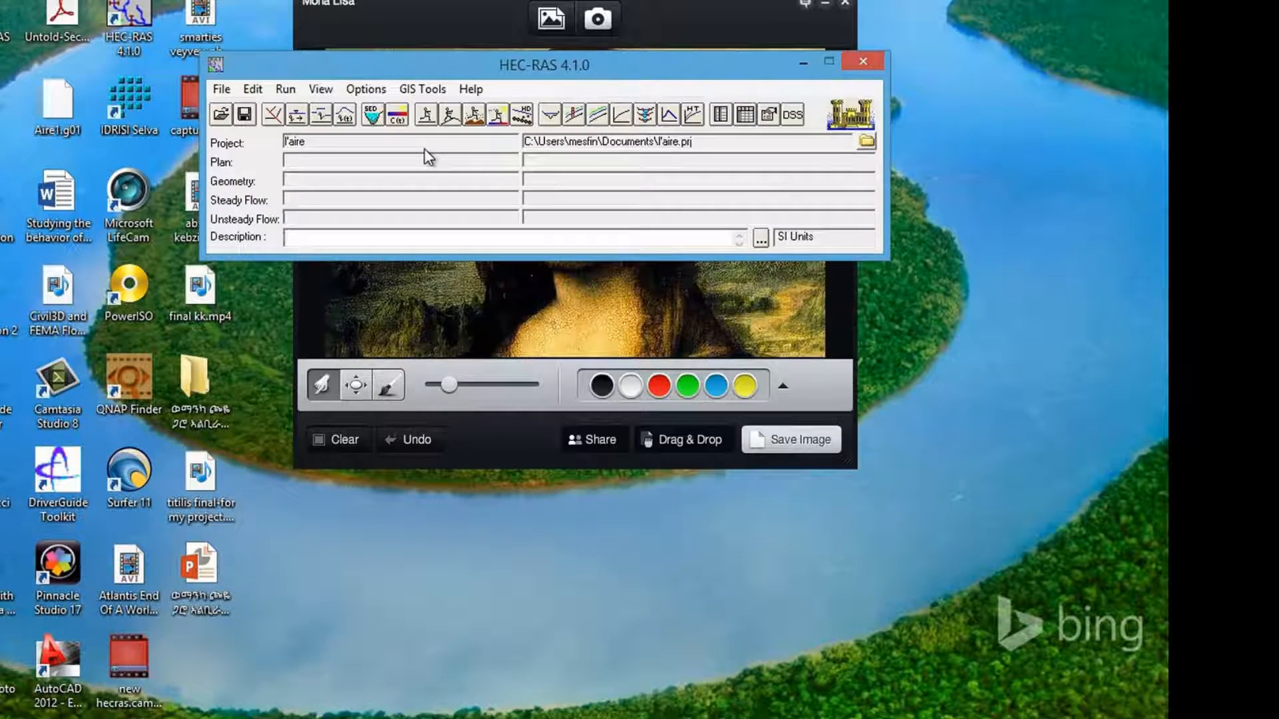
Start a HEC-RAS format geometry import in the geometric data editor, using Aire-aval-Marais (Aire1.g01) from the Desktop folder.
left_click(273, 116)
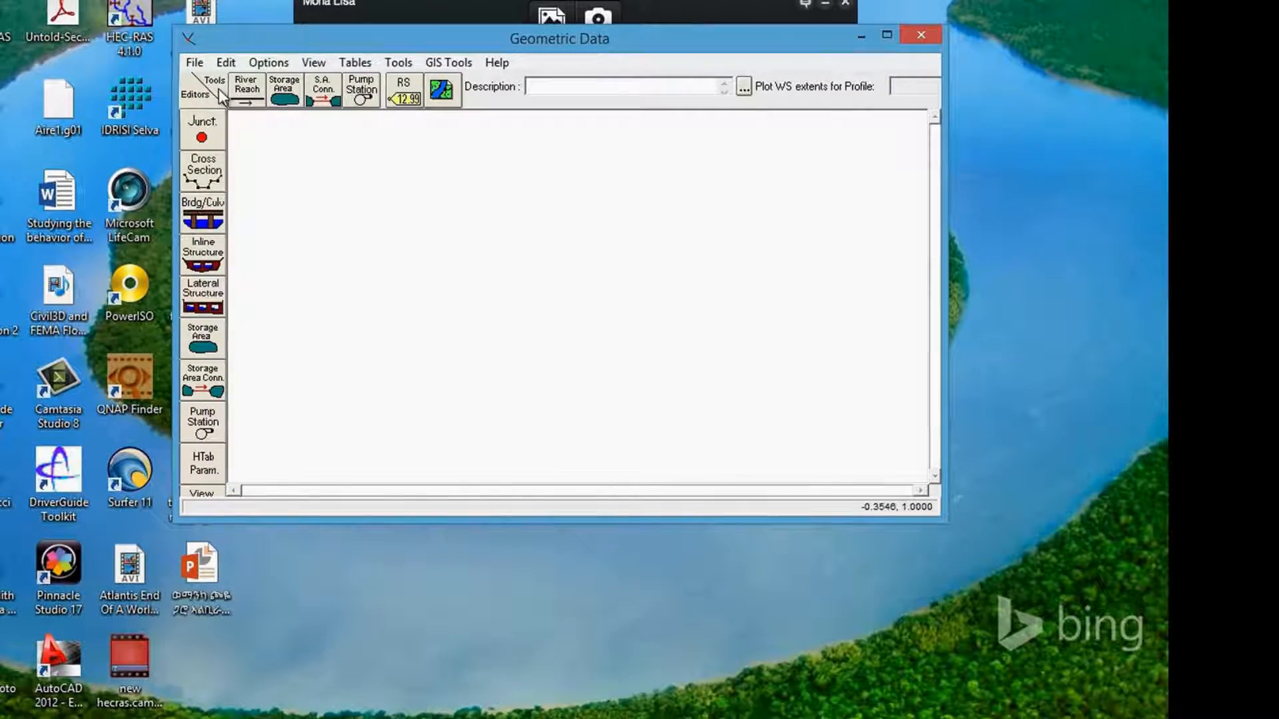
left_click(193, 64)
mouse_move(266, 270)
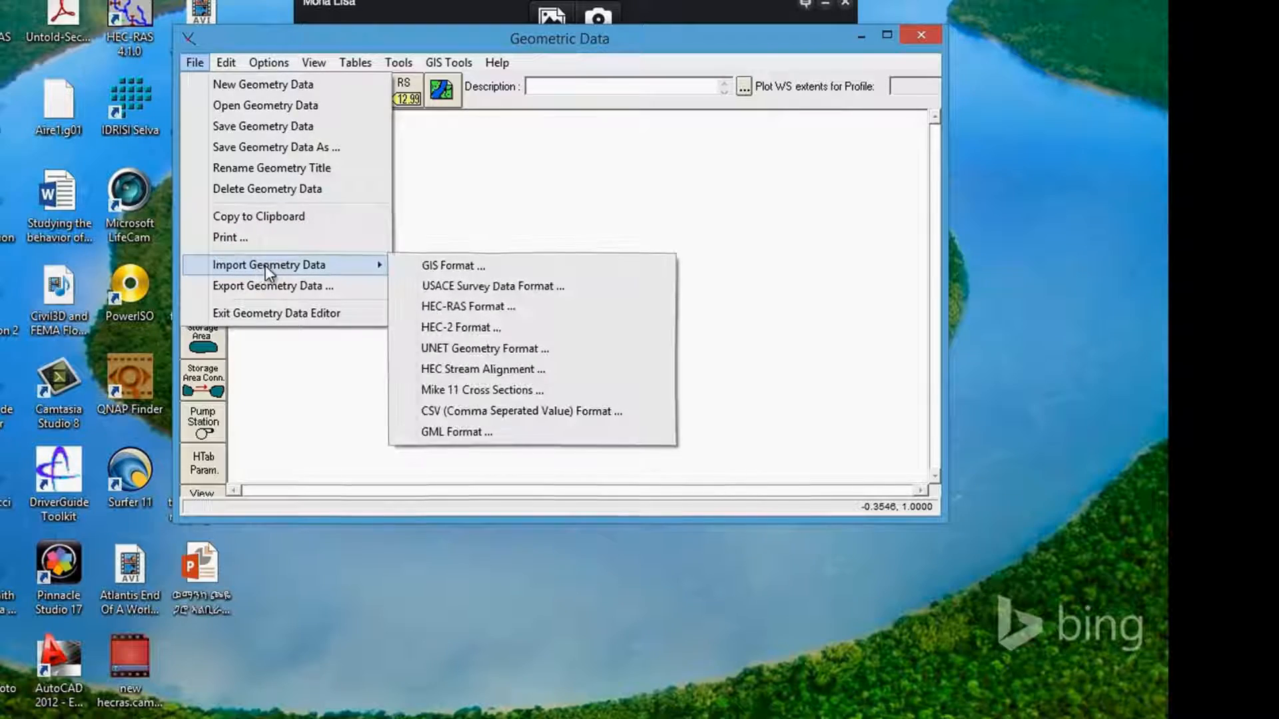
left_click(467, 307)
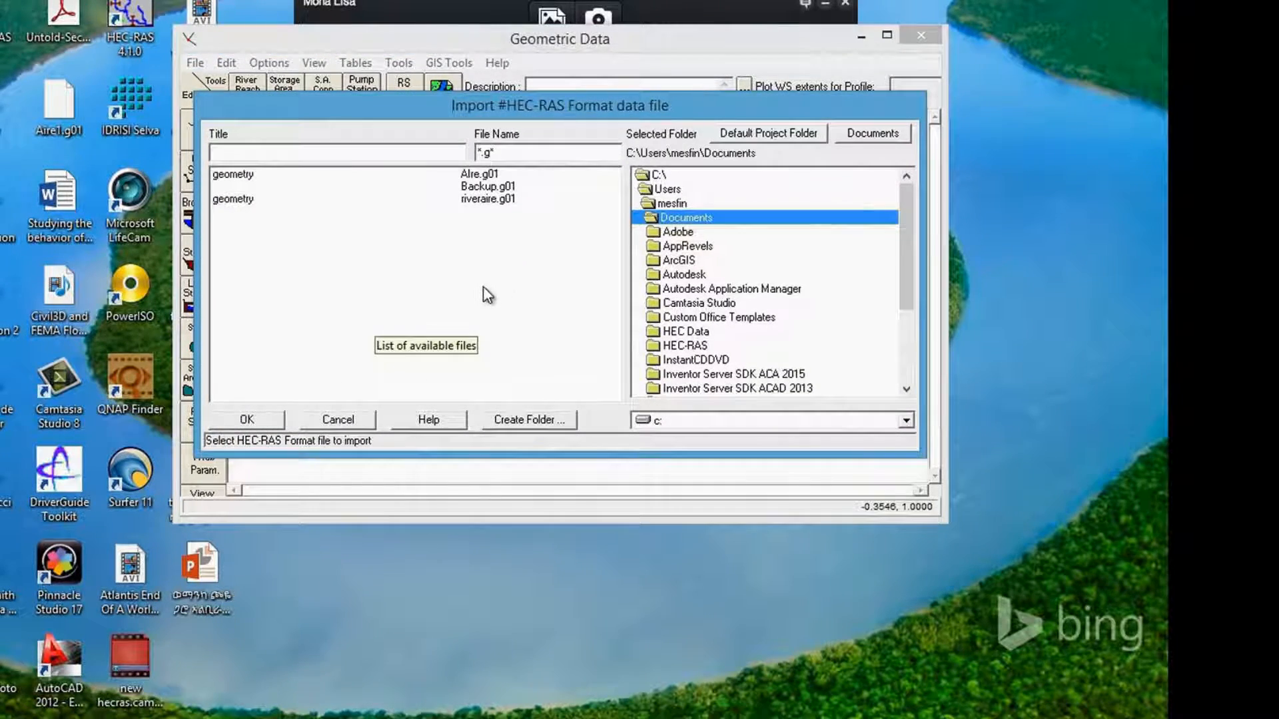
double_click(676, 202)
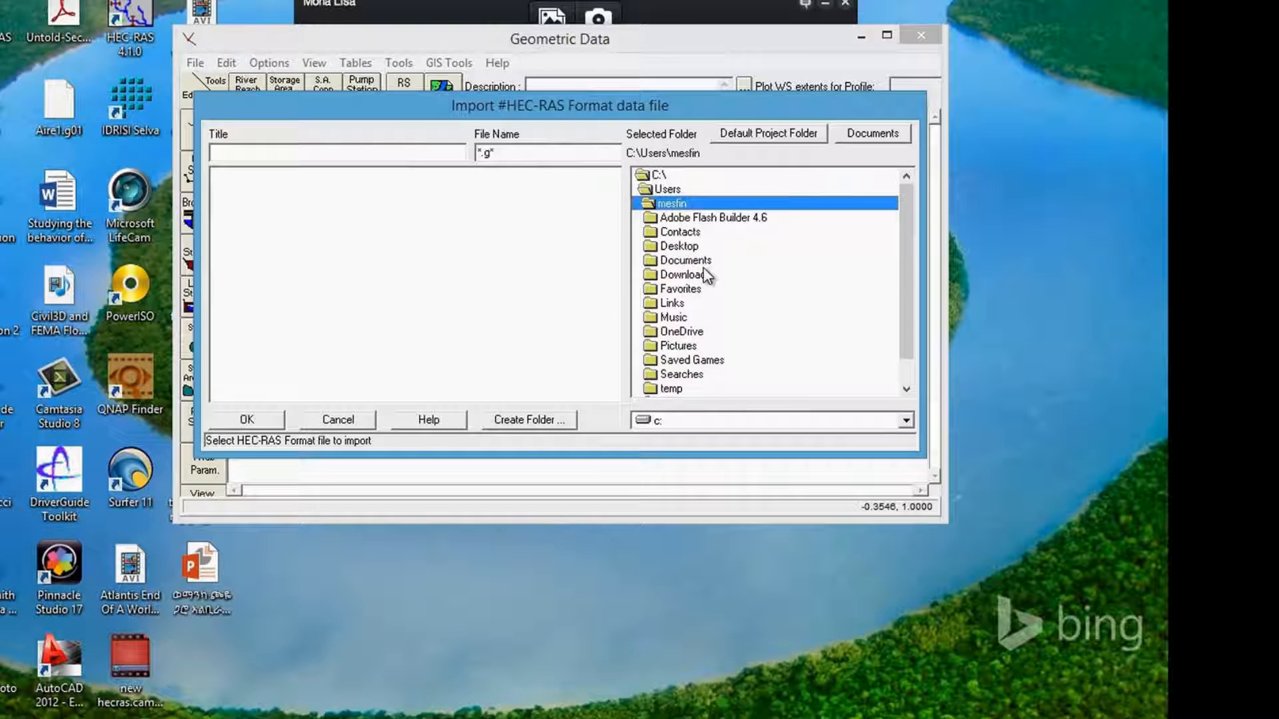
double_click(682, 246)
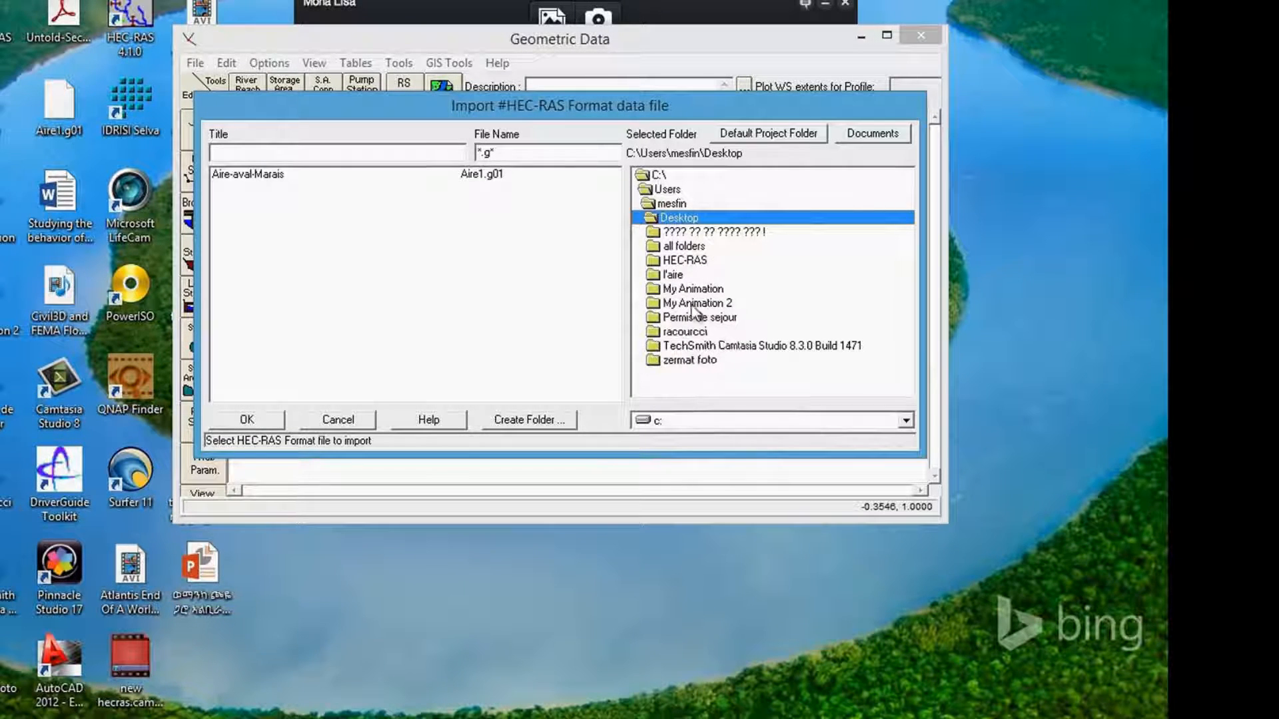
double_click(689, 260)
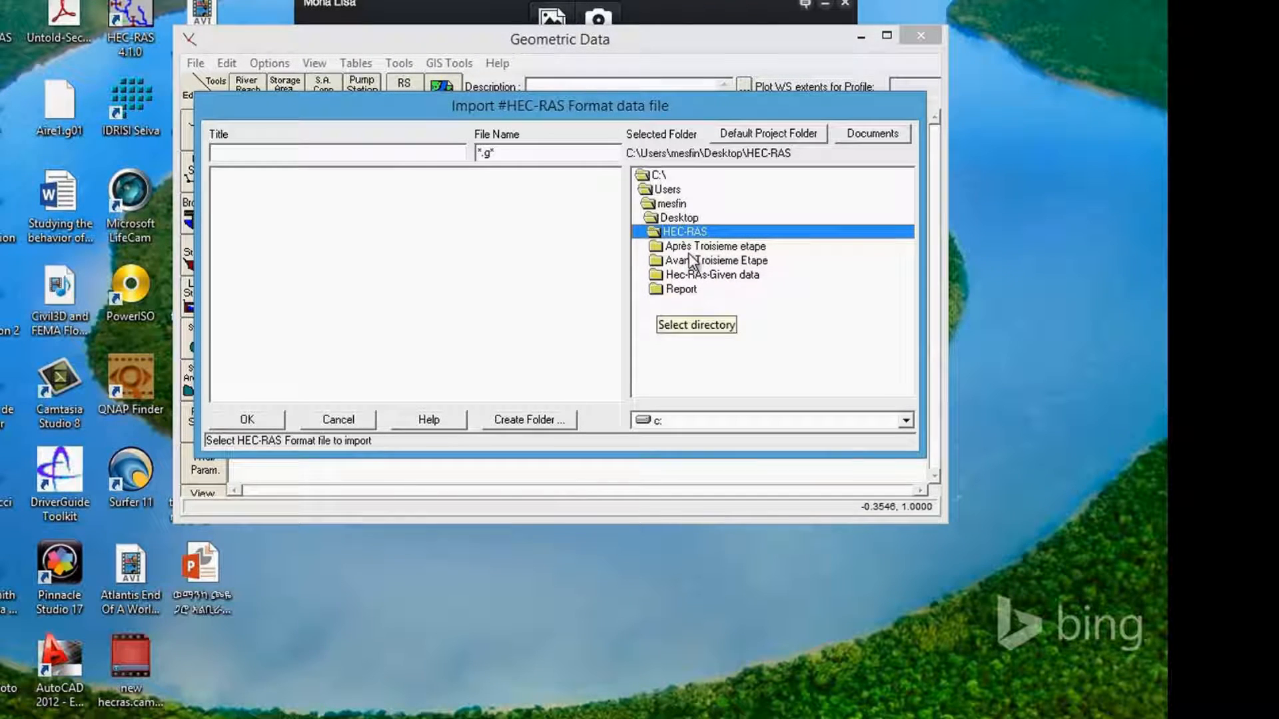
double_click(679, 218)
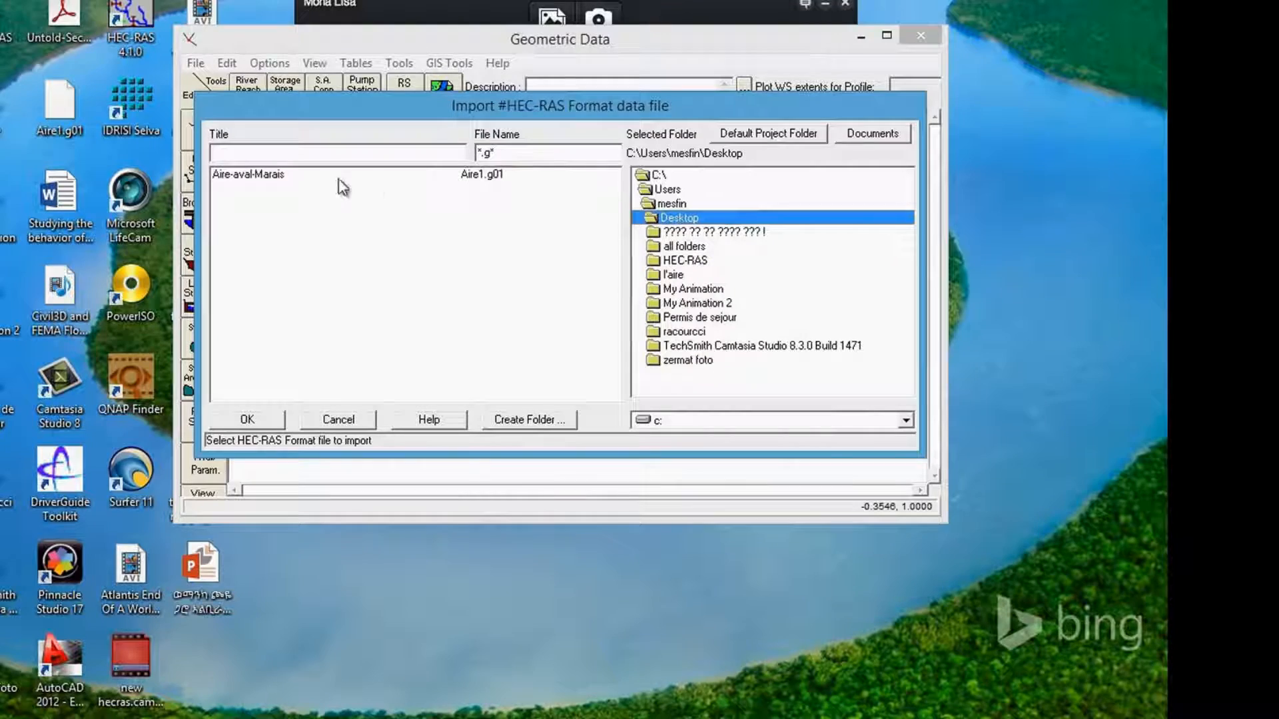
left_click(263, 176)
left_click(246, 419)
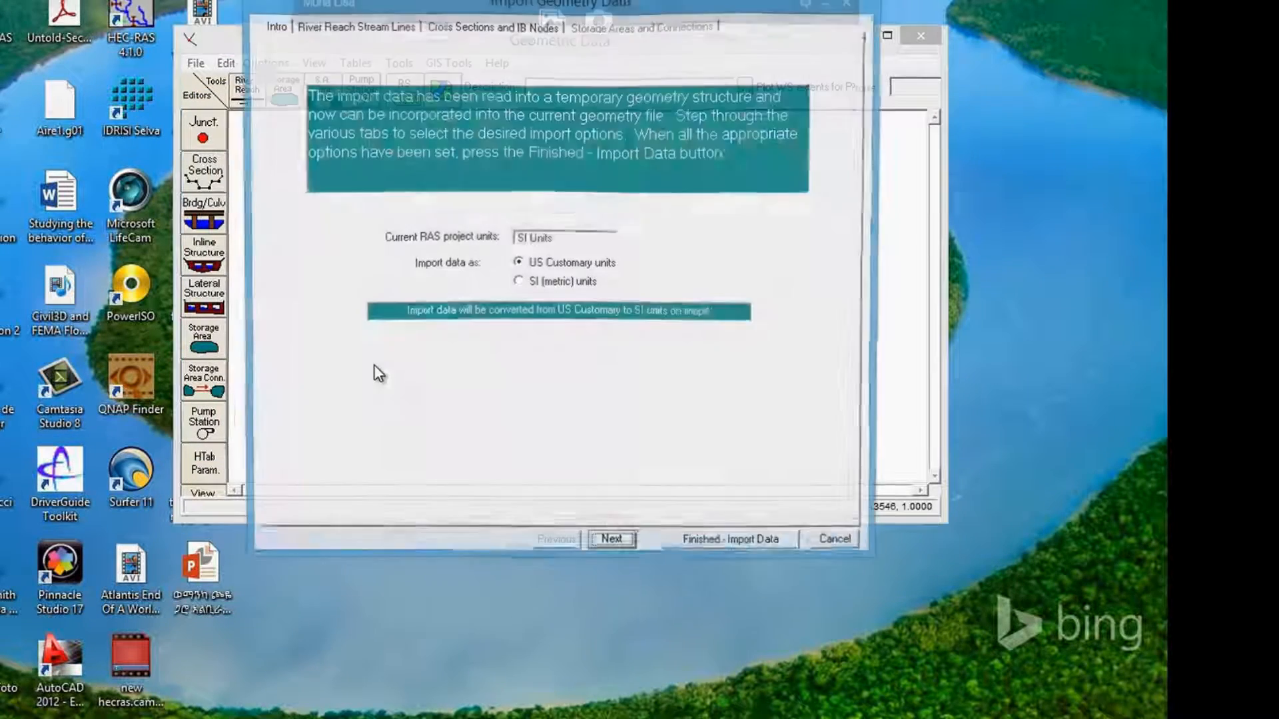
Import the geometry as SI (metric) units, keeping the Aire river, Aval reach stream line, and finish the import.
left_click(522, 282)
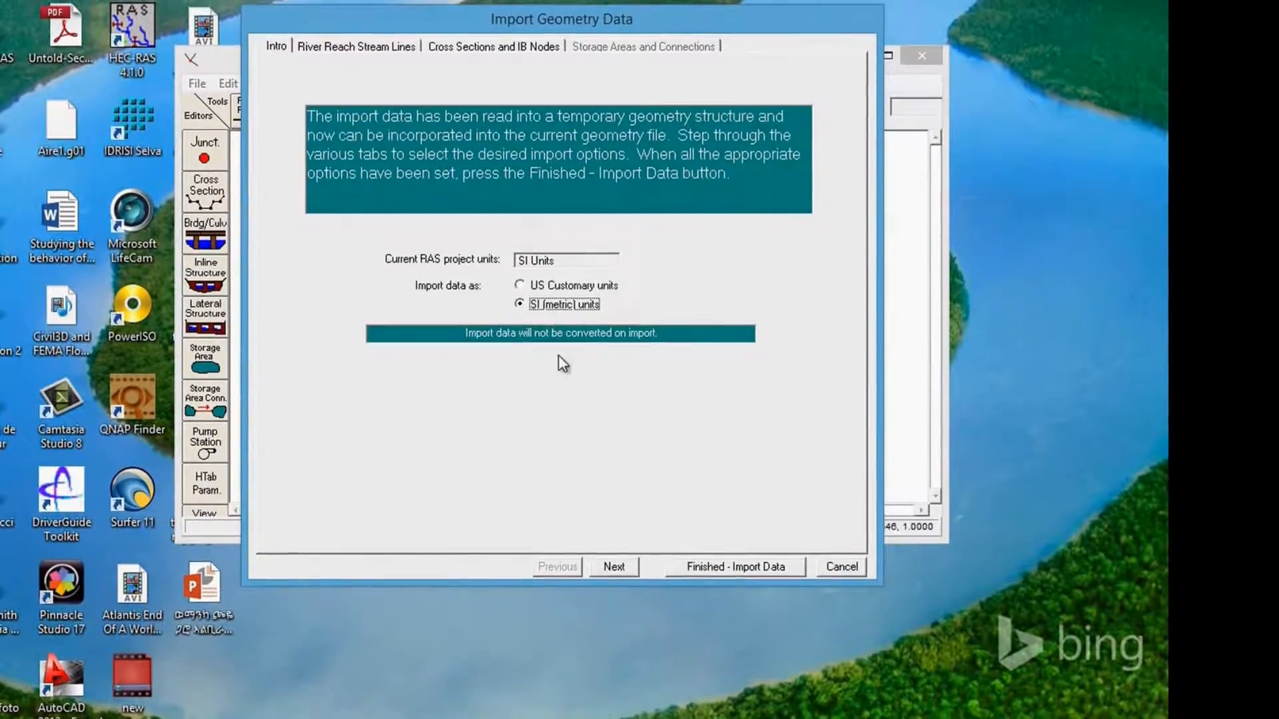
left_click(618, 553)
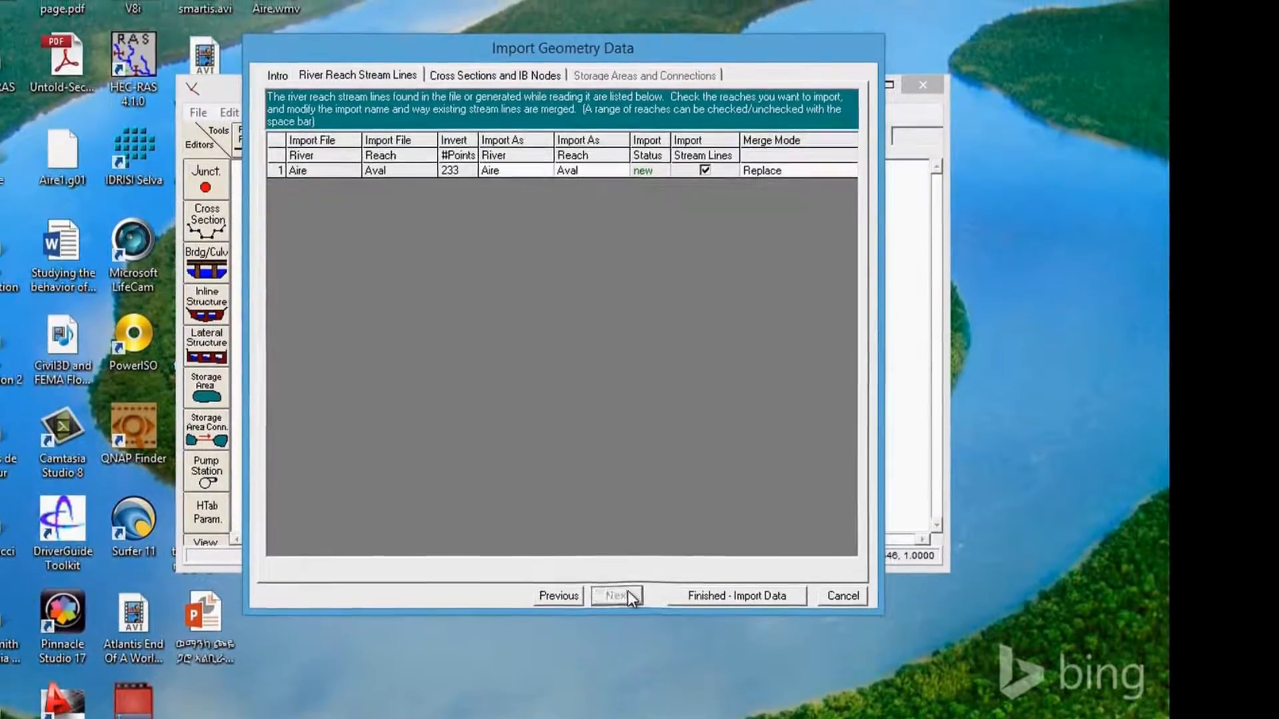
left_click(623, 576)
left_click(707, 609)
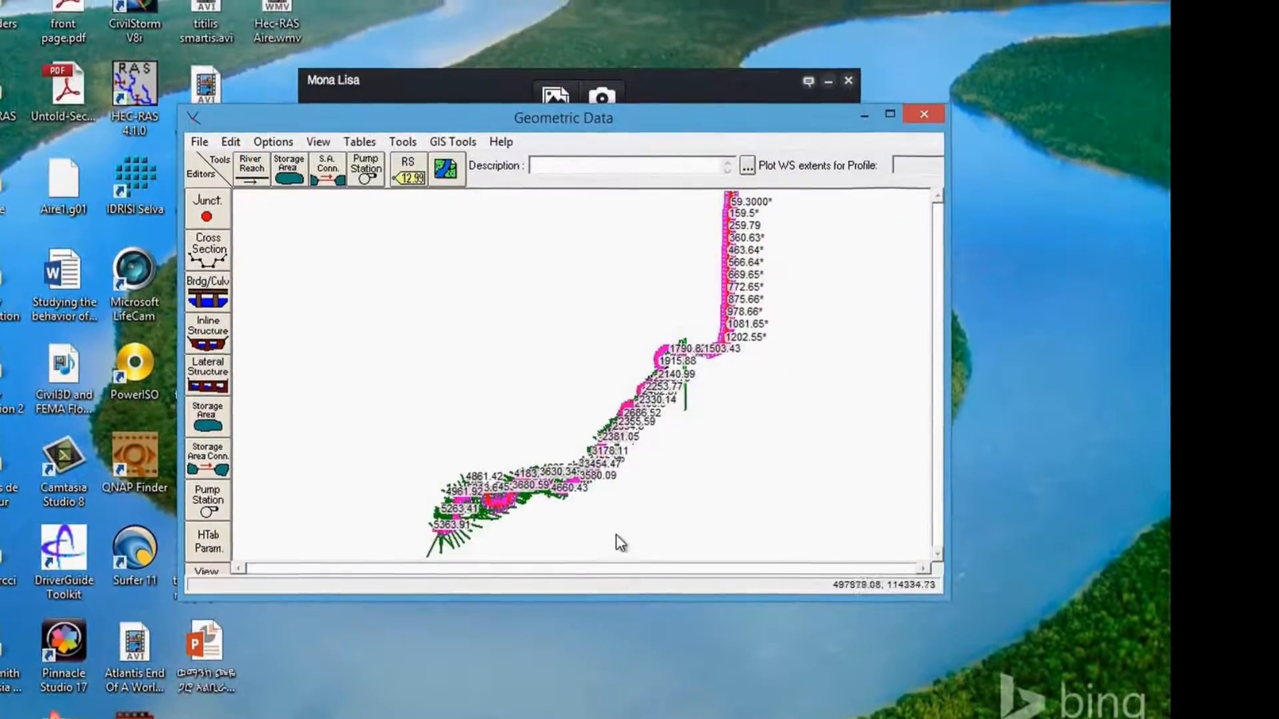
Maximize the Geometric Data window and turn on Pan for the river schematic.
left_click(884, 126)
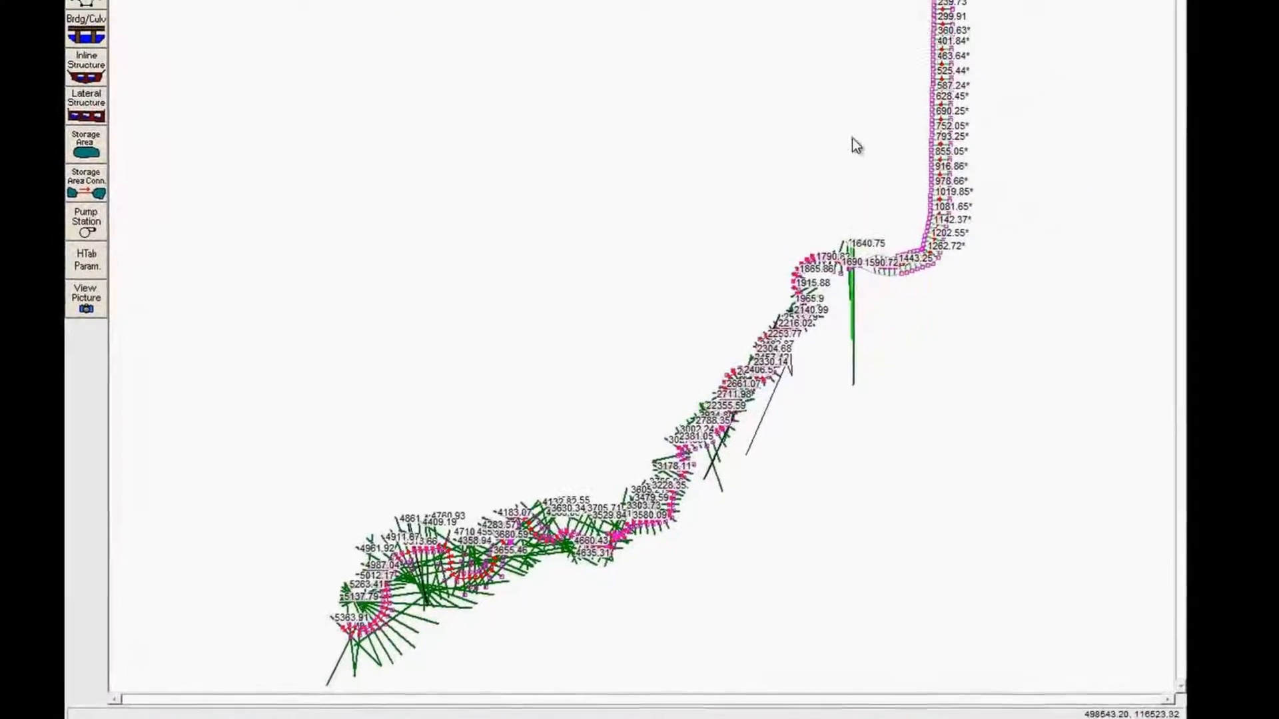
right_click(581, 123)
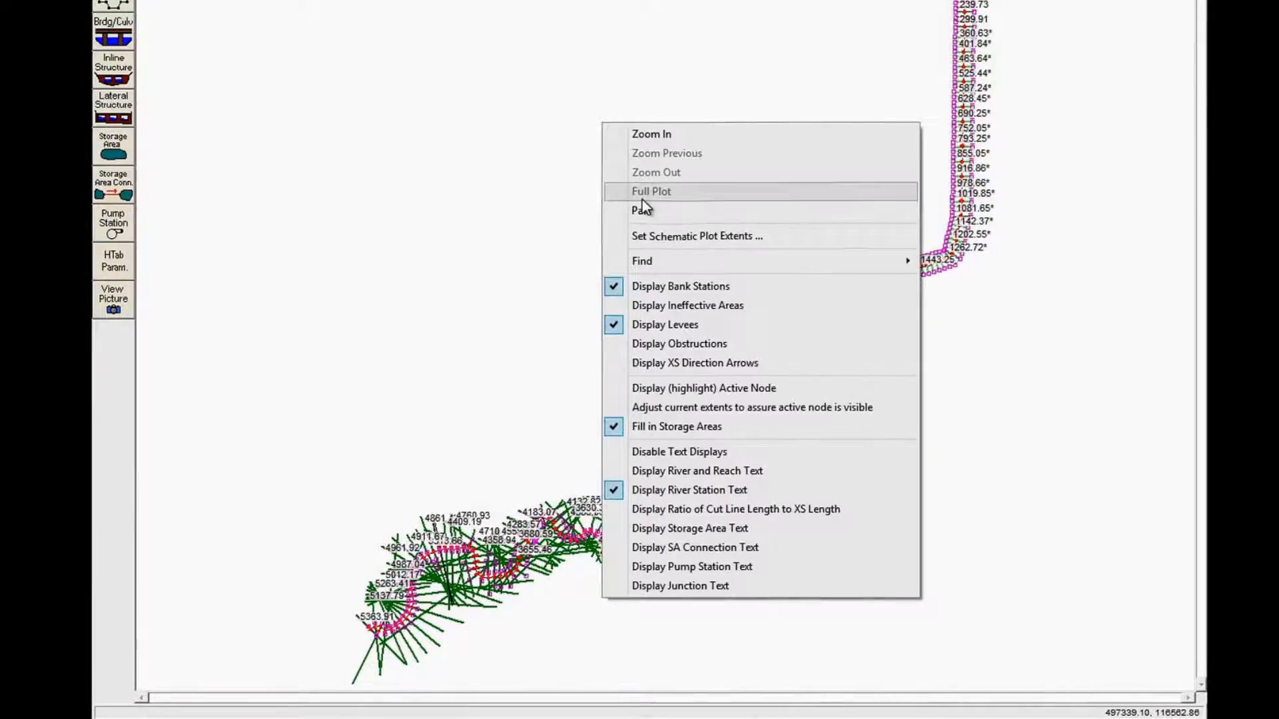
left_click(685, 211)
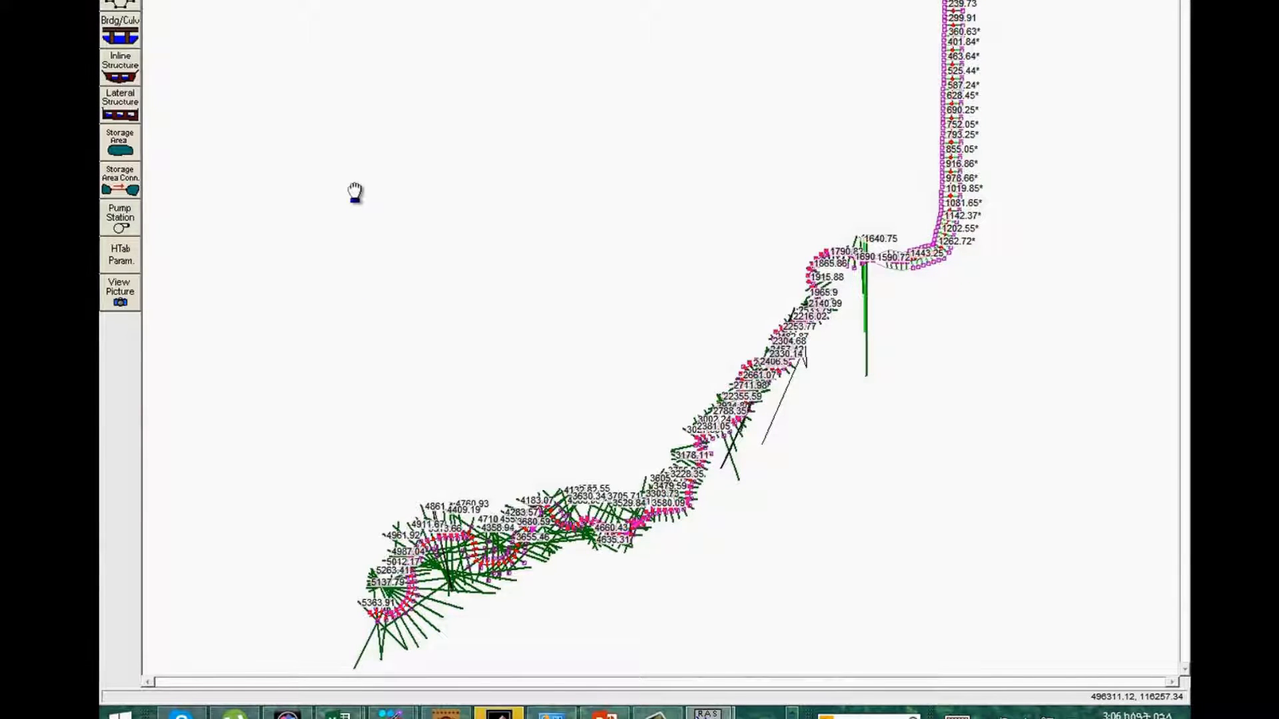
Open the cross section data editor and examine the profiles and levee points of river station 5313.66 and another station.
left_click(115, 8)
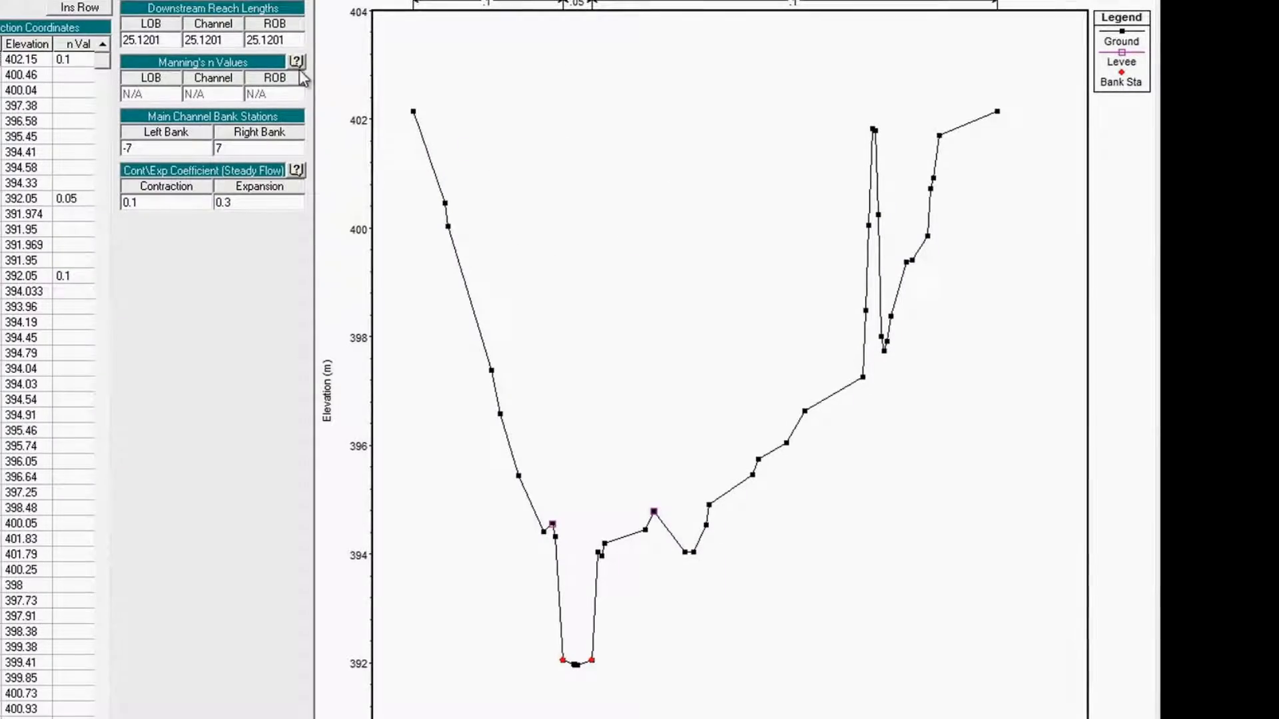
left_click(257, 2)
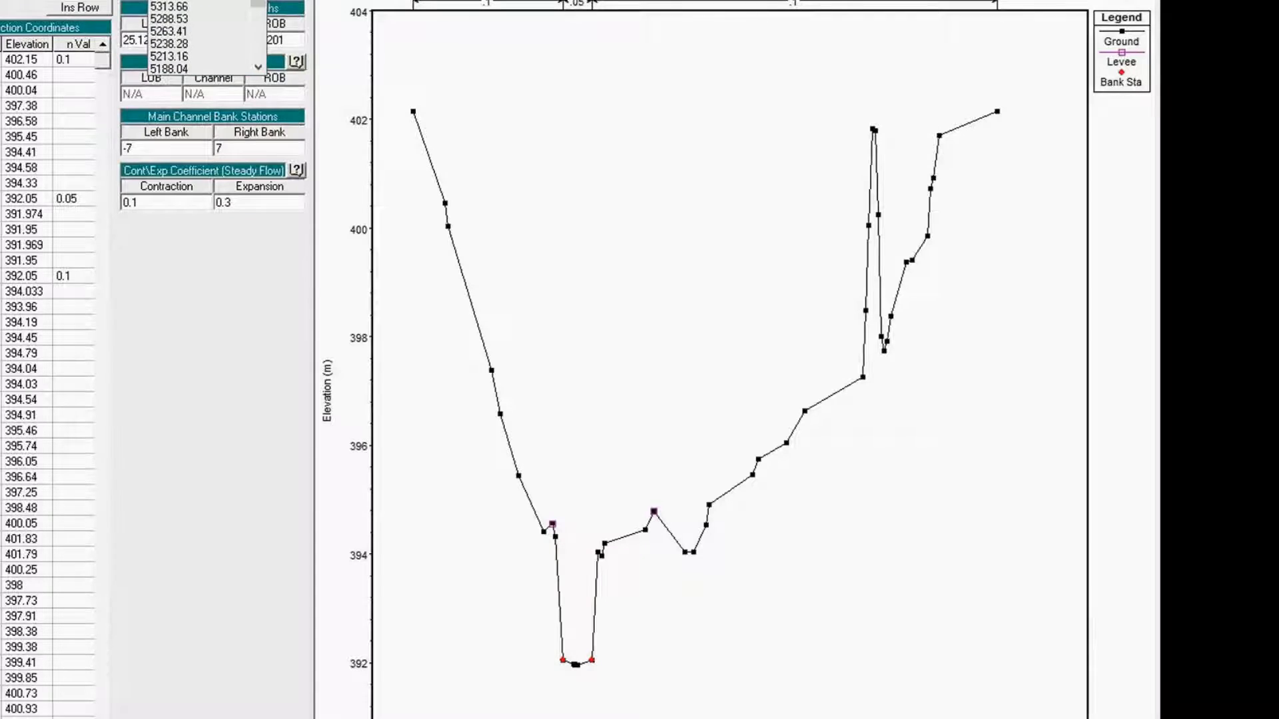
left_click(193, 6)
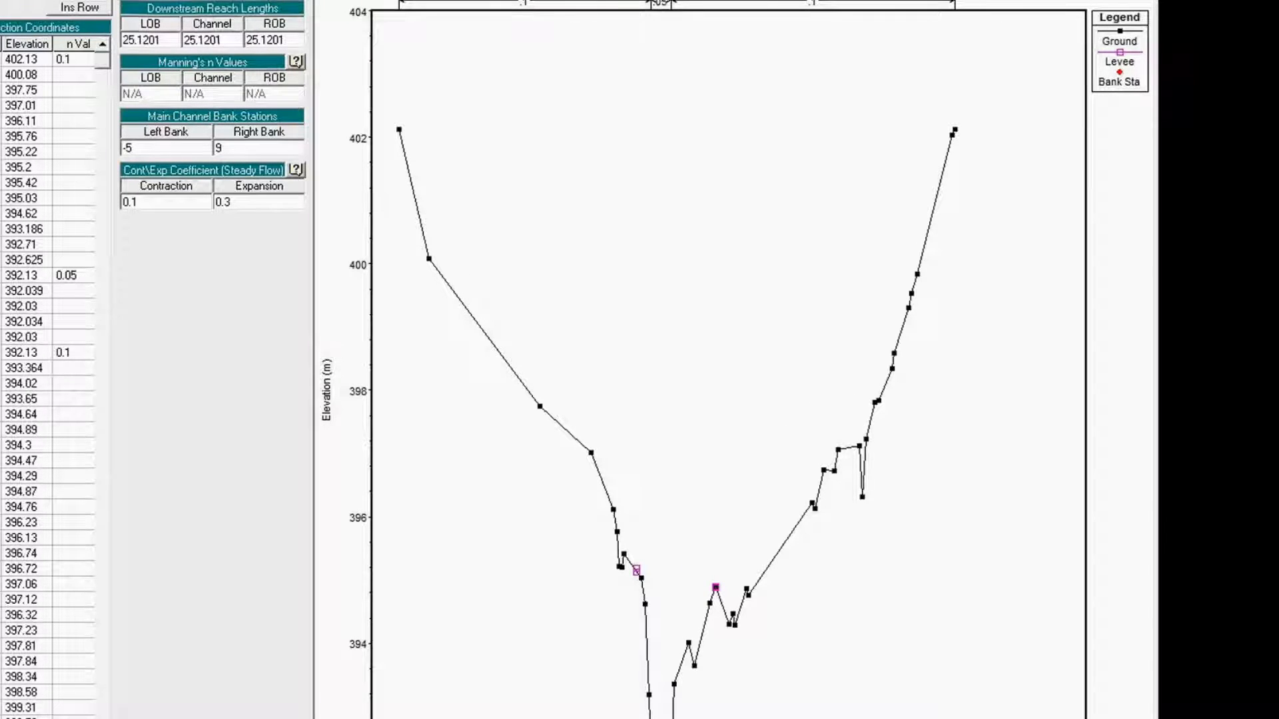
left_click(258, 1)
left_click(212, 18)
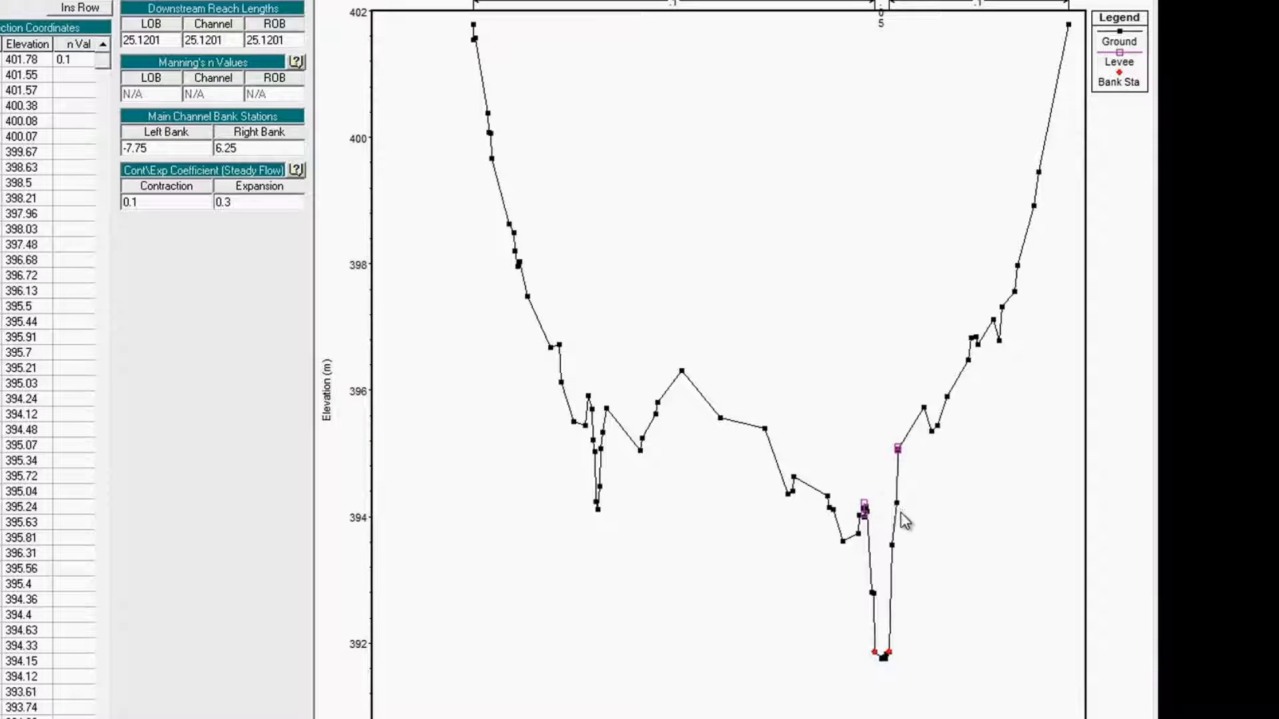
left_click(863, 503)
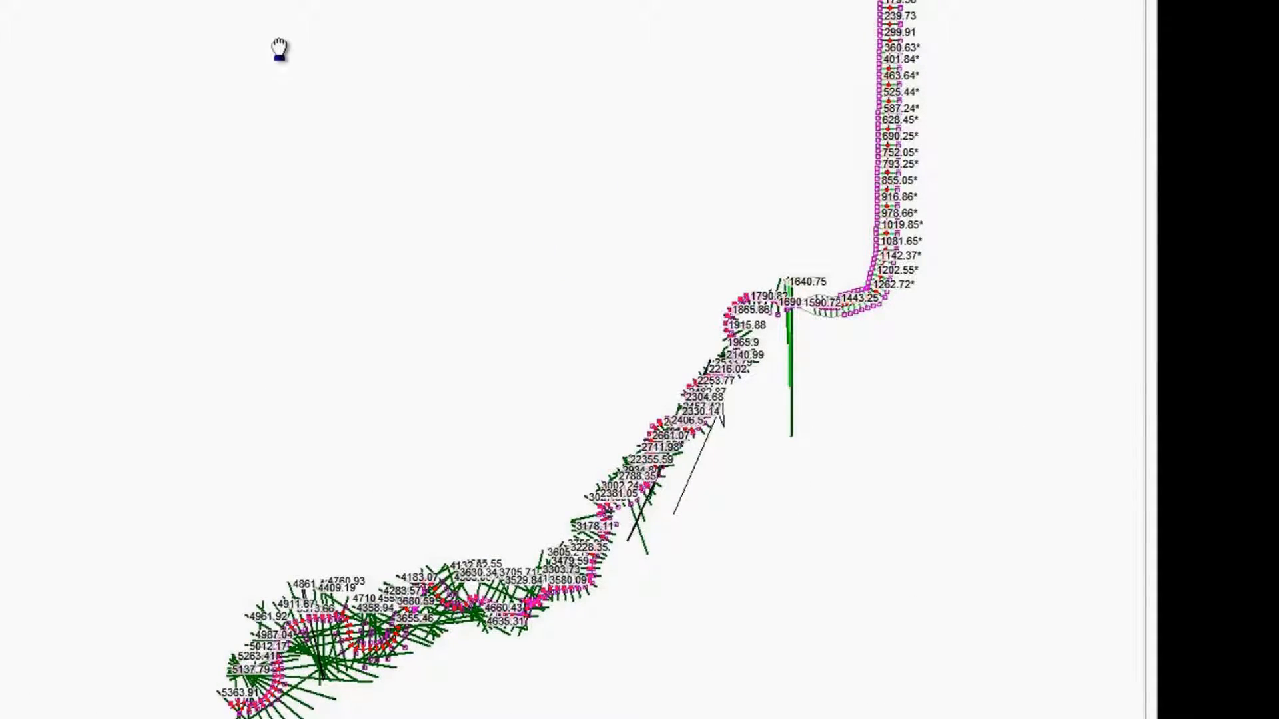
Zoom in on the middle of the Aire reach and examine the cross section cut lines along the meanders in both directions.
right_click(450, 145)
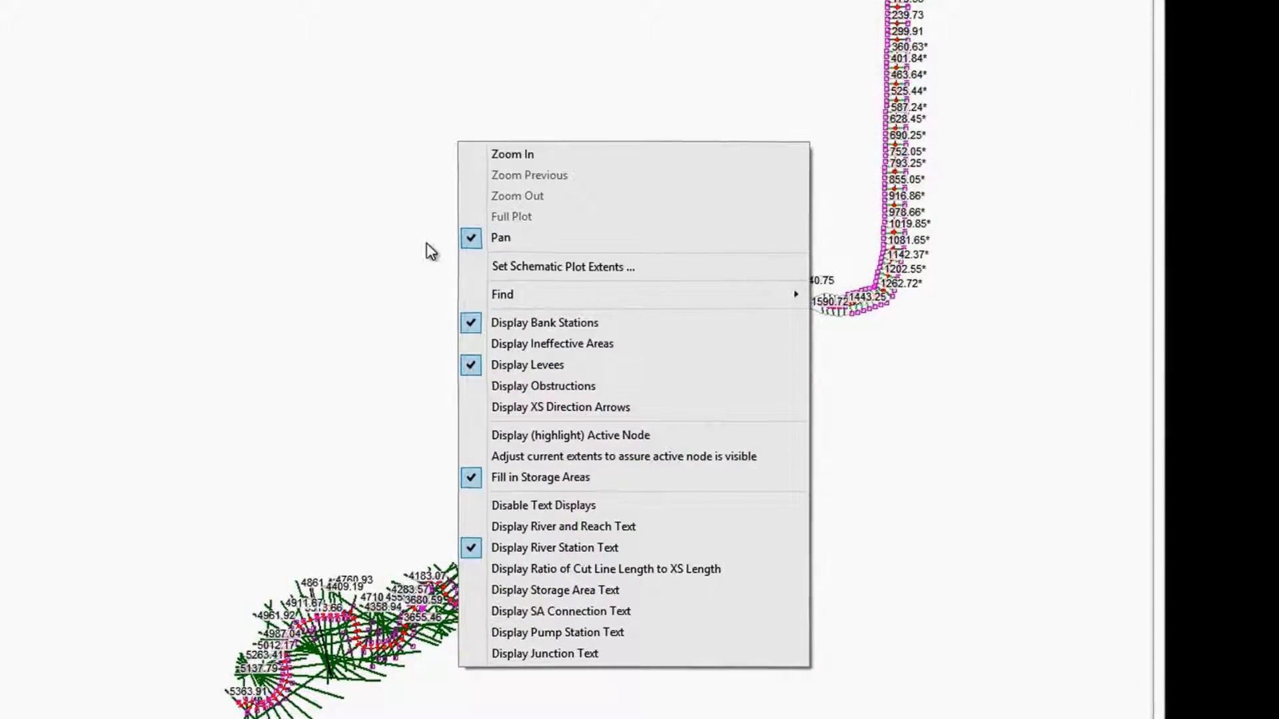
left_click(526, 155)
left_click_drag(592, 397, 676, 554)
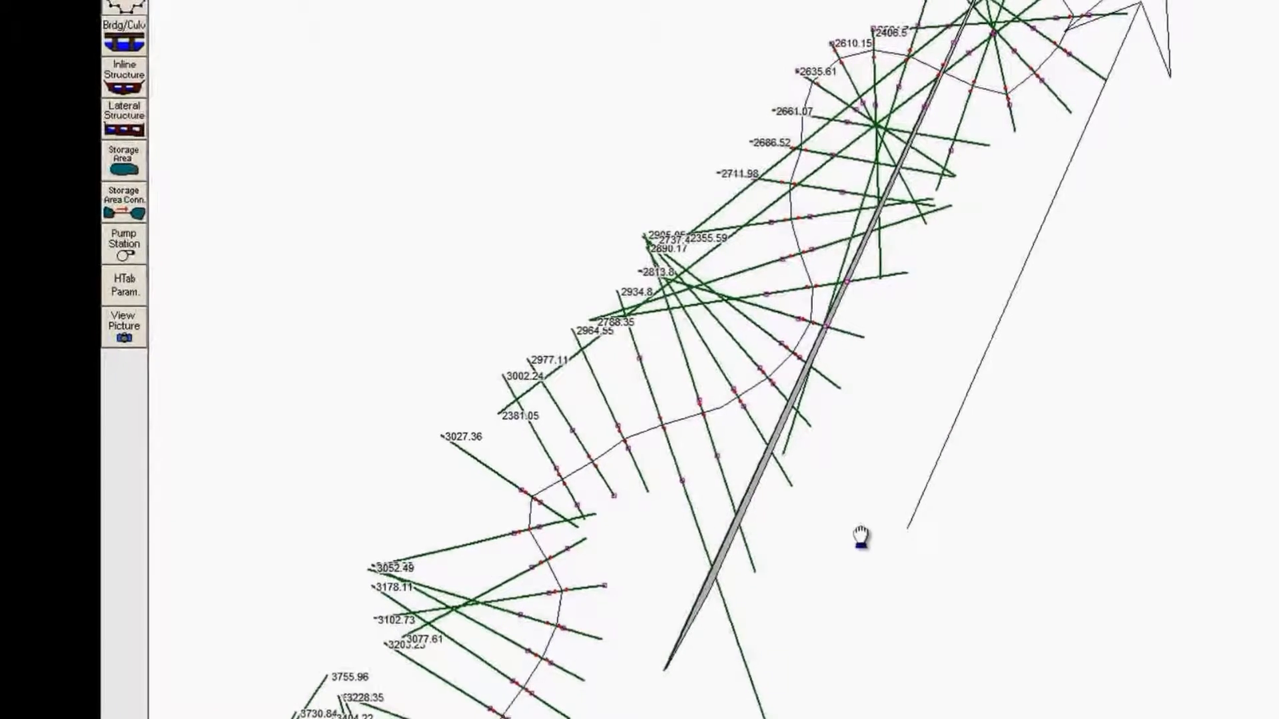
left_click_drag(646, 455, 677, 366)
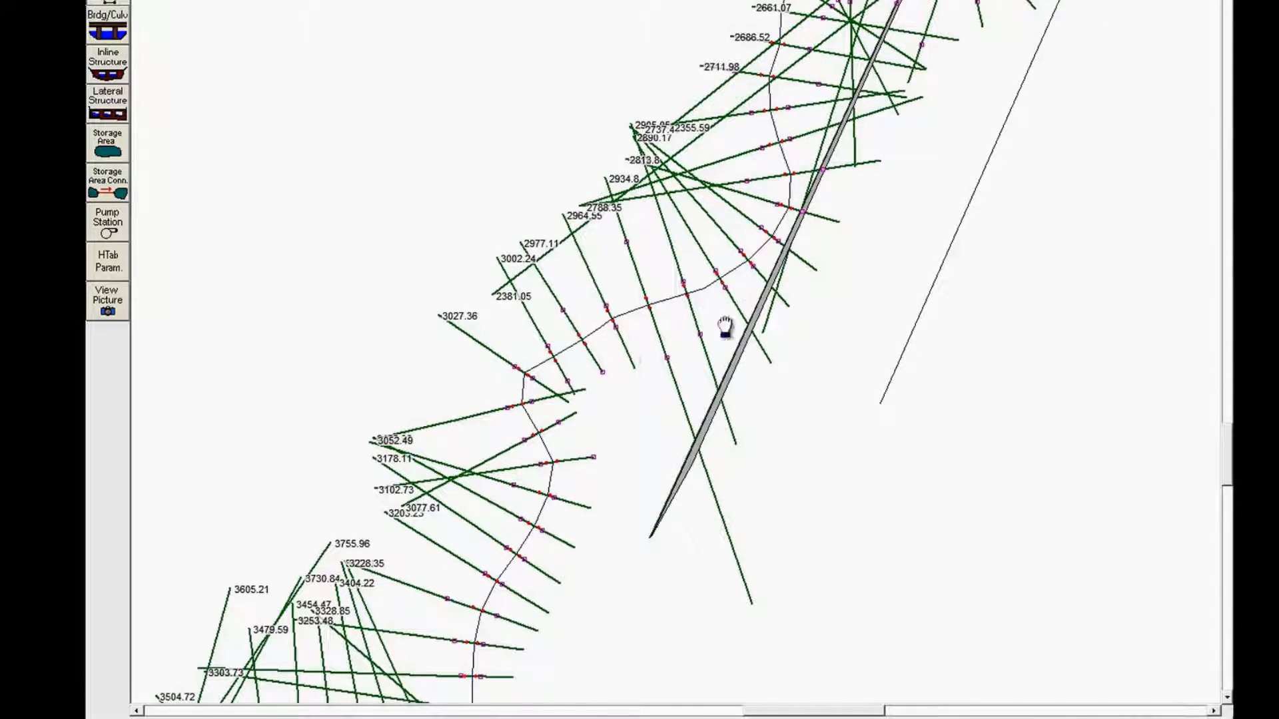
left_click_drag(797, 227, 591, 427)
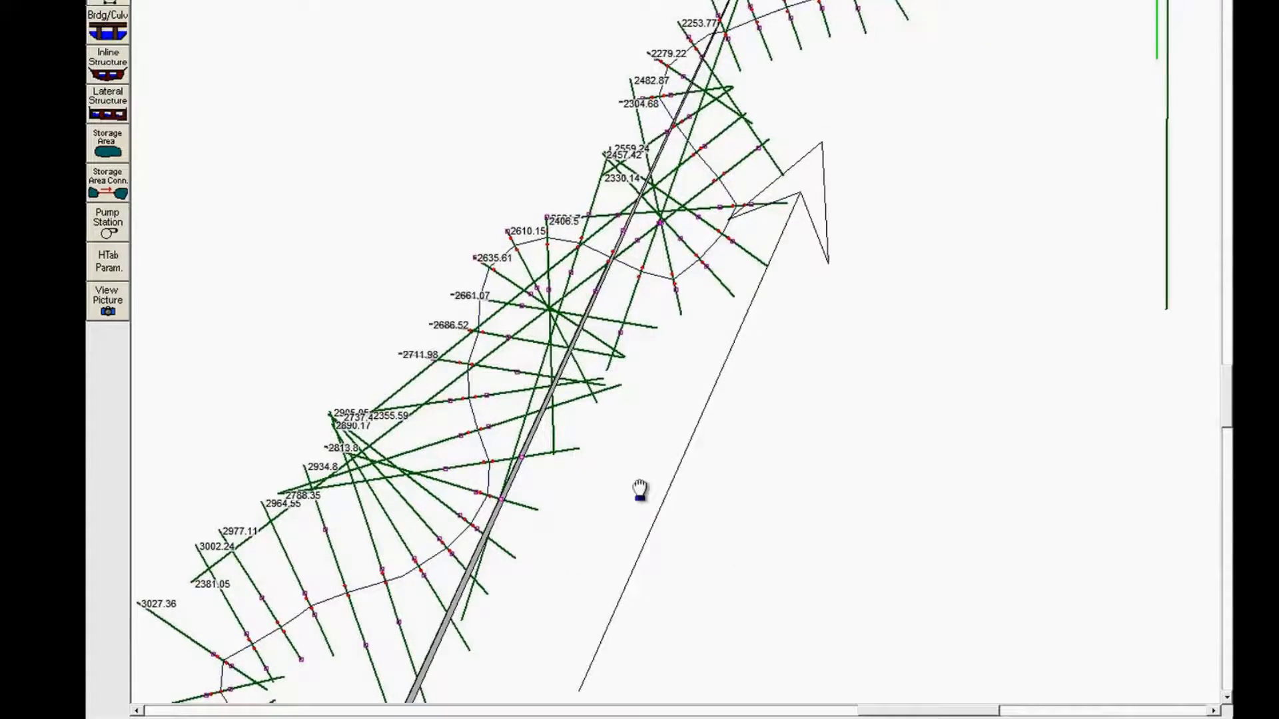
left_click_drag(522, 615, 813, 319)
left_click_drag(602, 430, 812, 104)
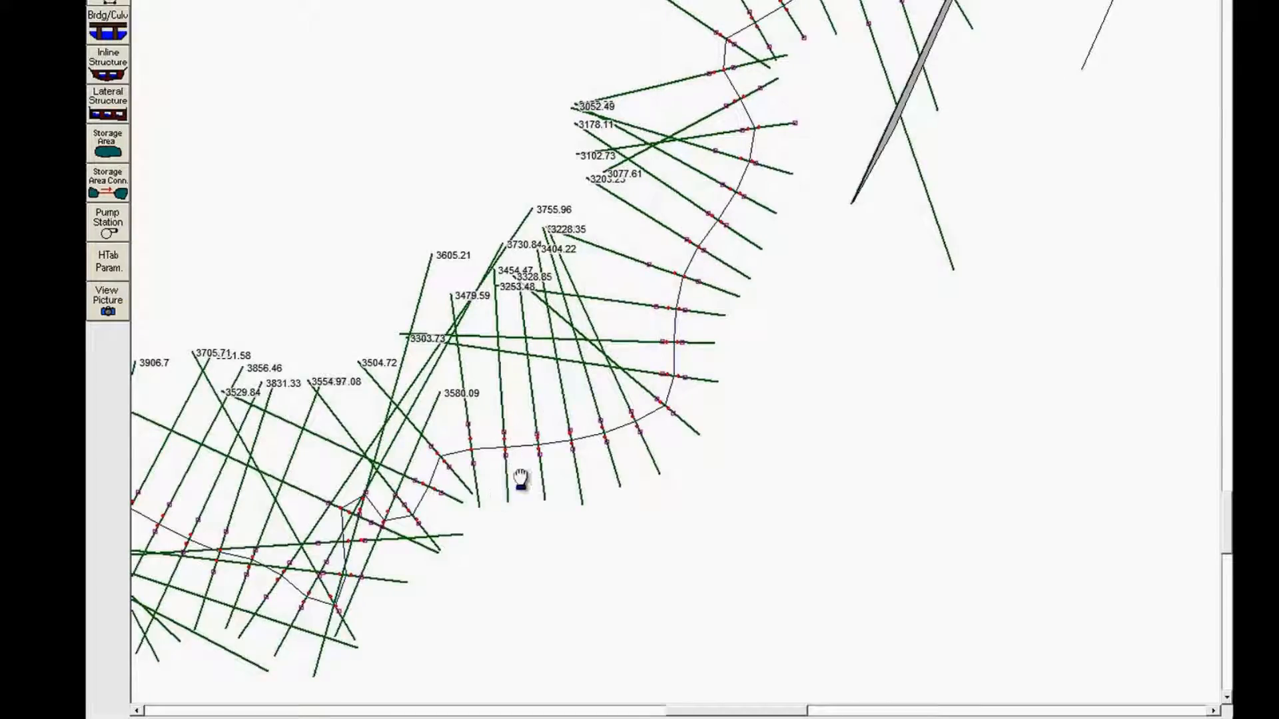
left_click_drag(493, 497, 865, 334)
left_click_drag(693, 395, 919, 321)
left_click_drag(756, 423, 808, 417)
left_click_drag(592, 439, 705, 406)
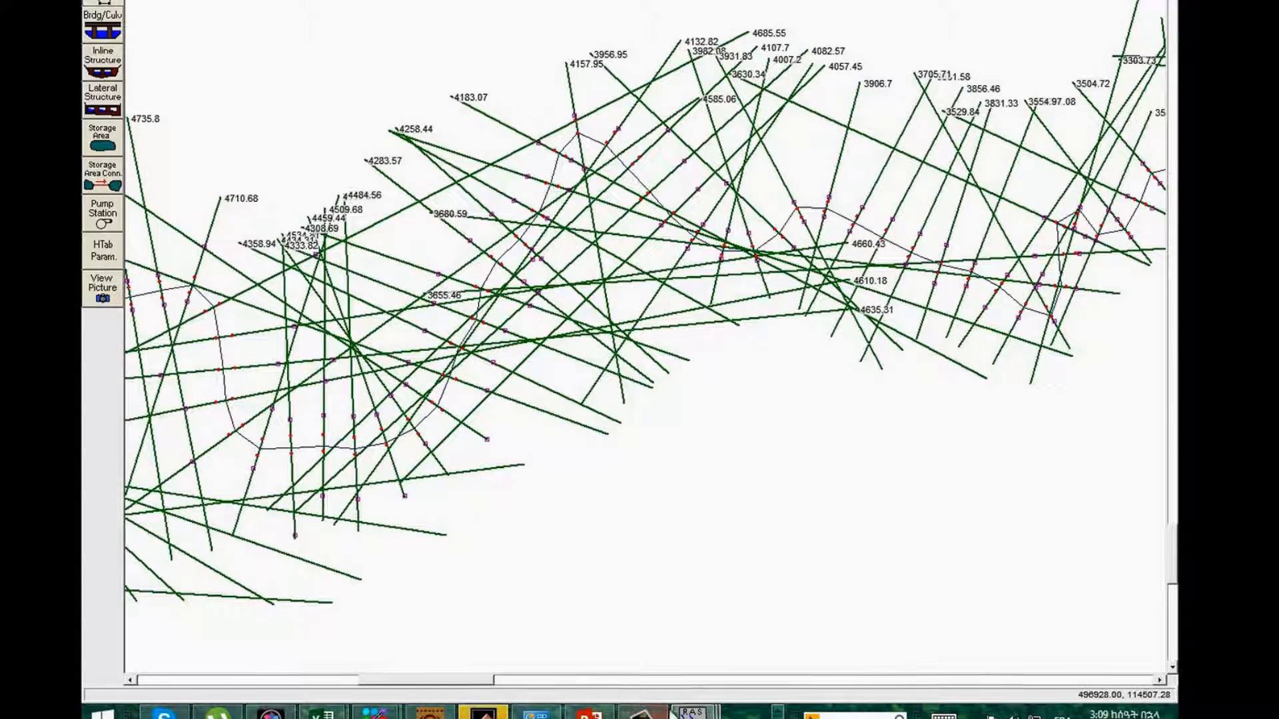
Bring back the cross section data editor and display the cross section at river station 4132.82.
mouse_move(693, 711)
left_click(876, 620)
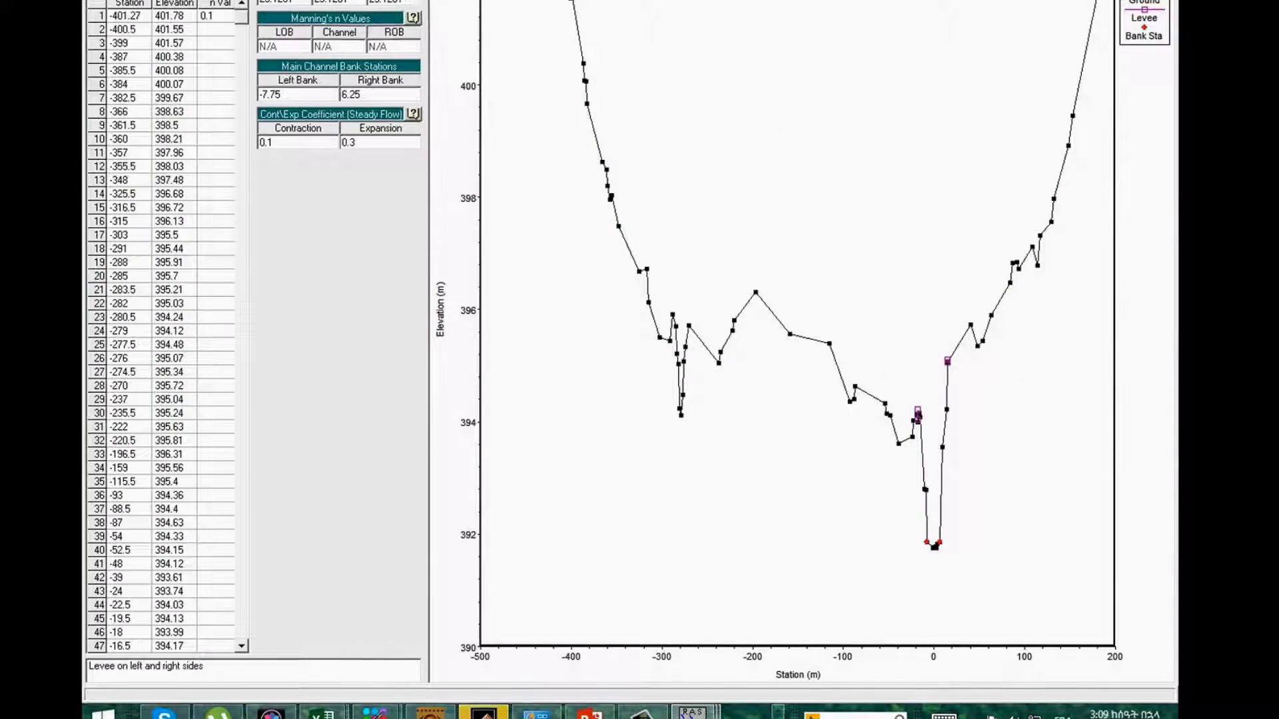
left_click_drag(380, 0, 380, 0)
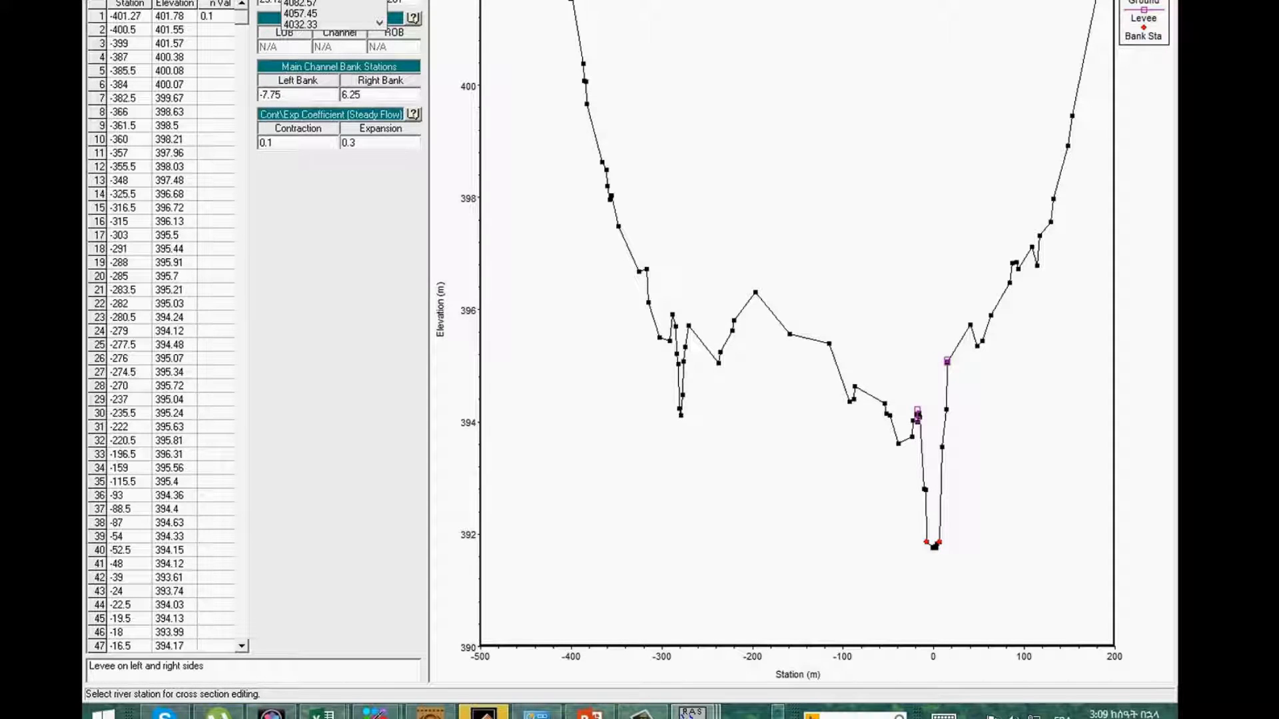
left_click(310, 25)
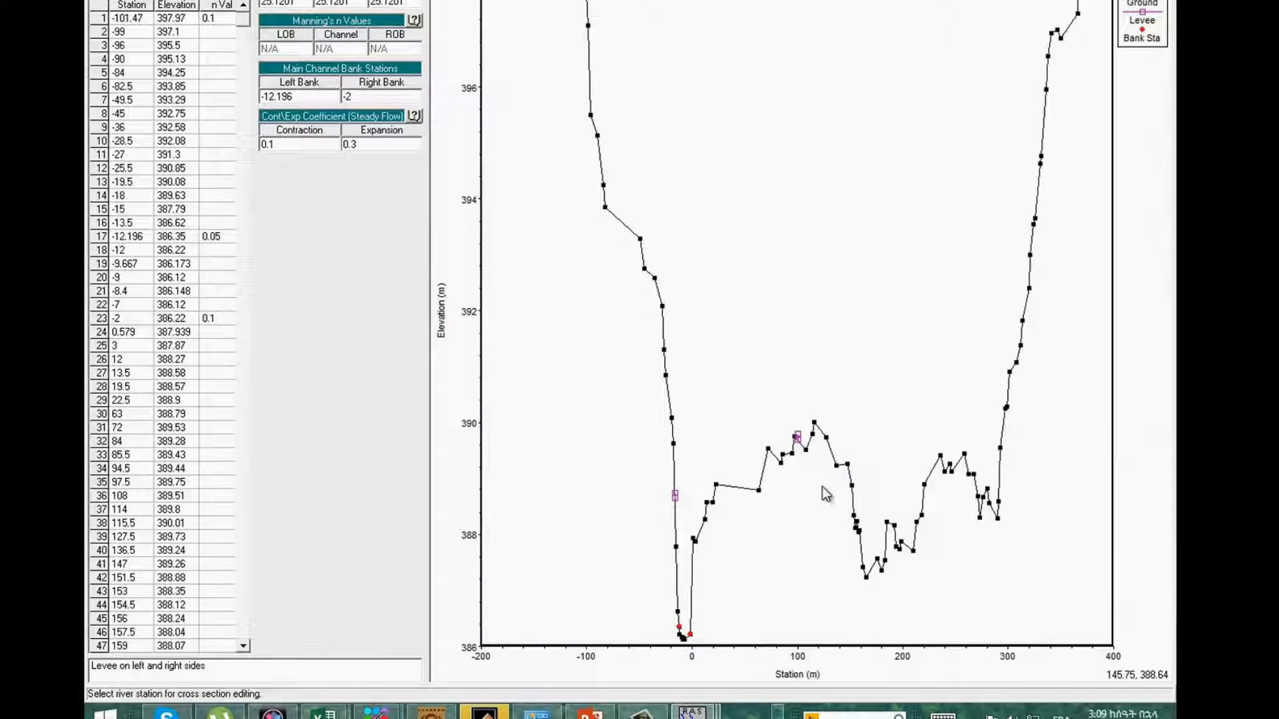
Maximize the graphical cross section editor and raise the levee near station 100 to an elevation of about 393.4 m.
mouse_move(799, 435)
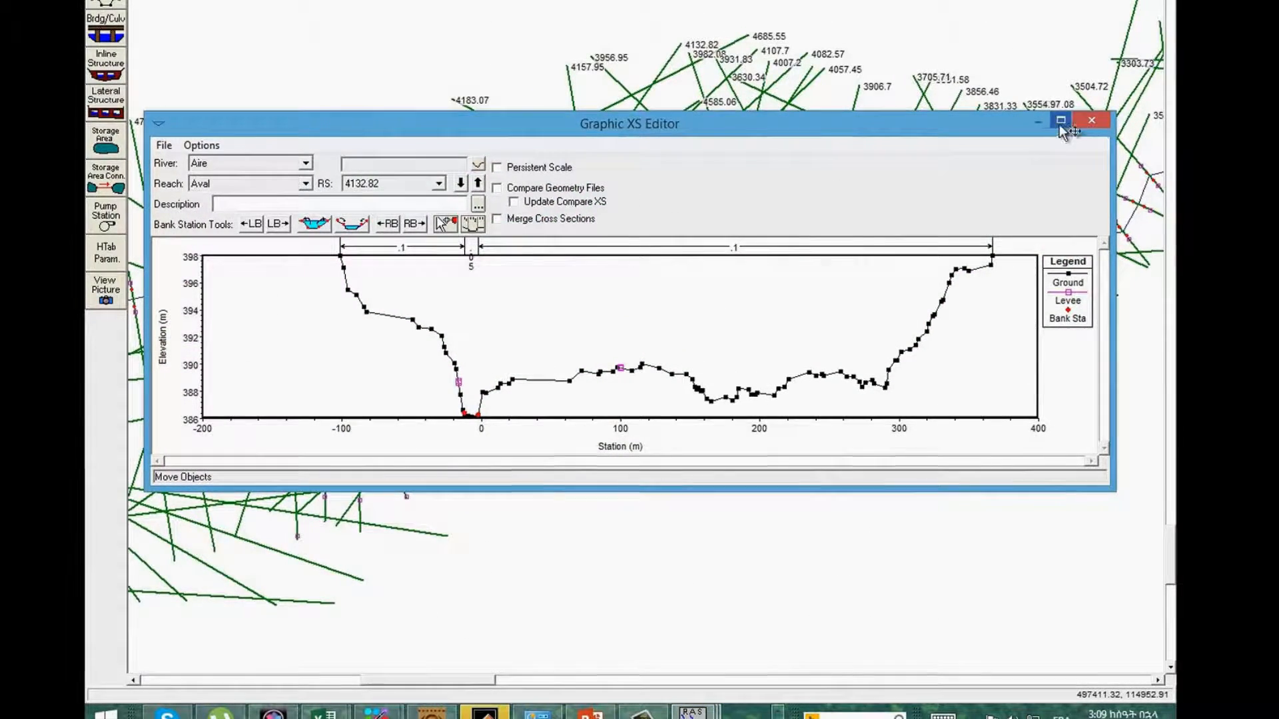
left_click(1061, 121)
left_click_drag(624, 434, 626, 250)
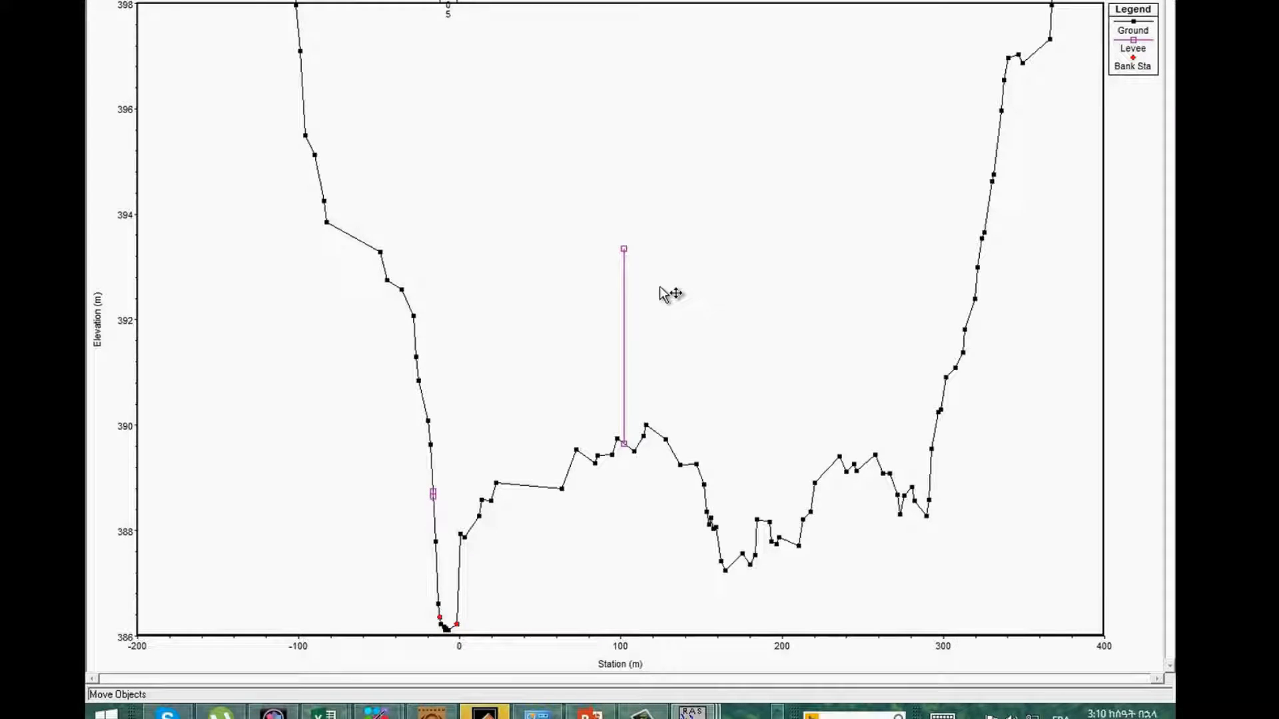
Add blocked ineffective flow areas beyond the levee, including one from about station 115 to 300 at about 390.3 m.
left_click(130, 0)
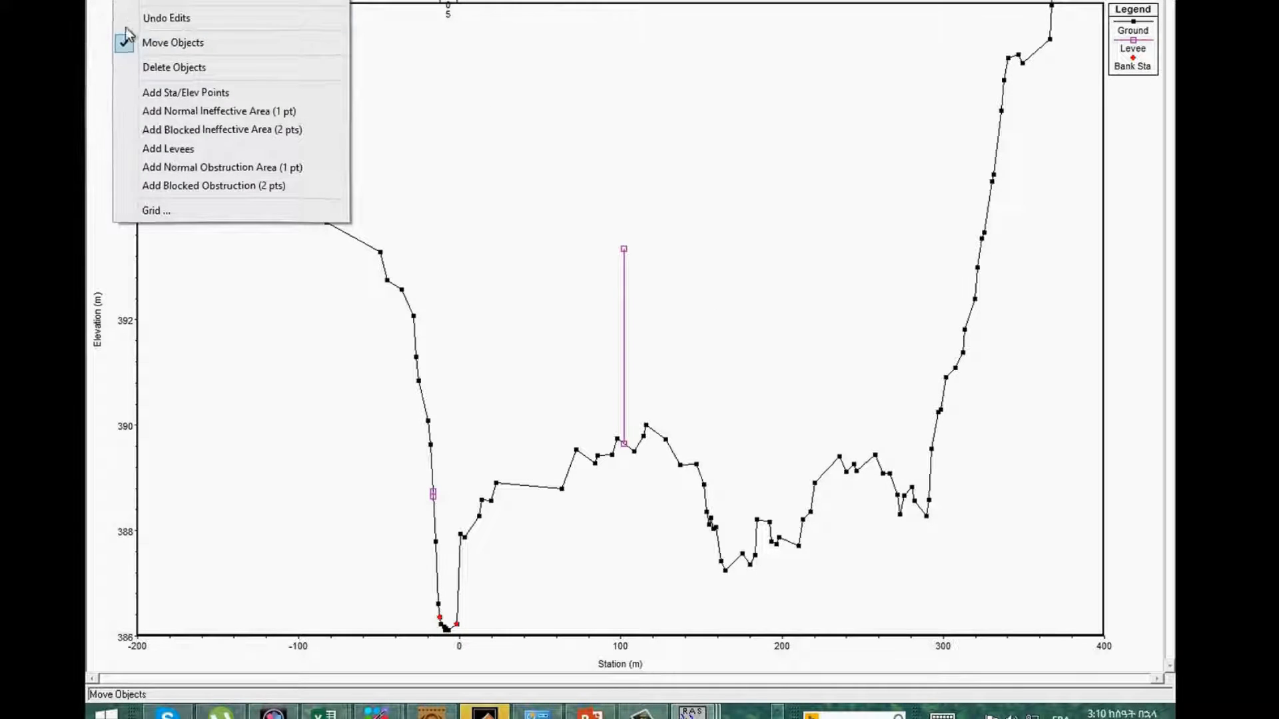
left_click(190, 133)
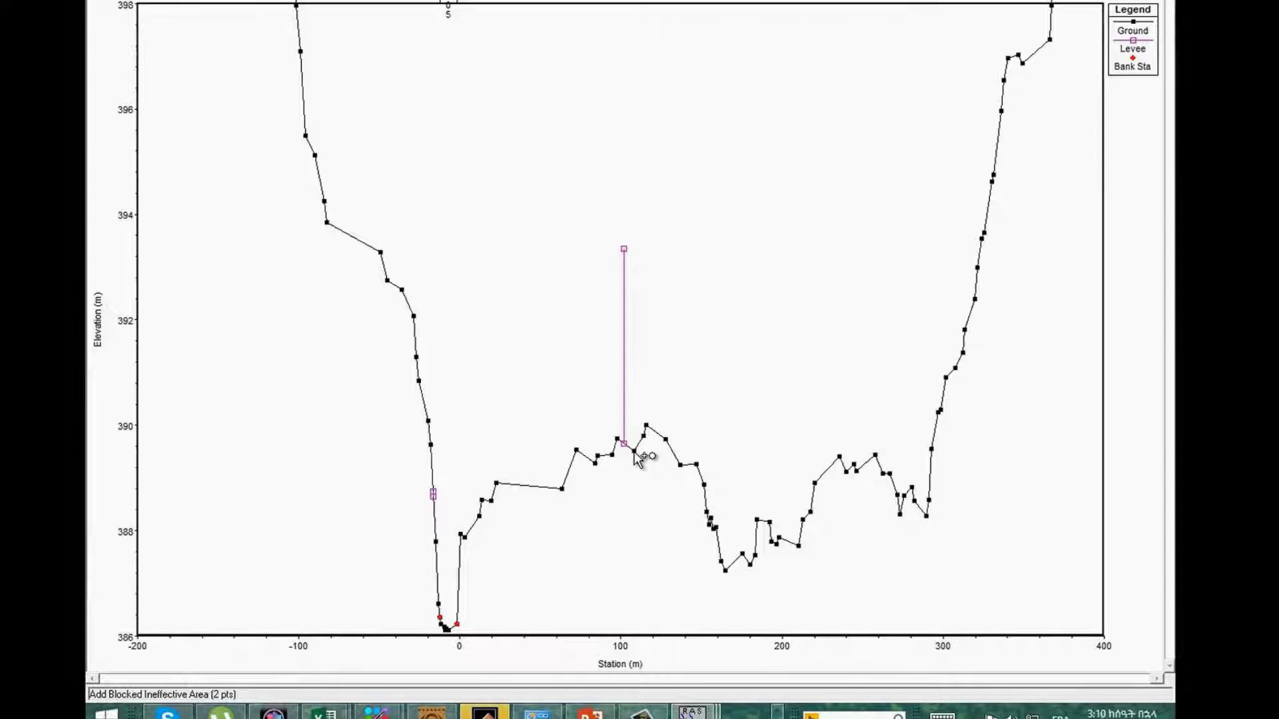
left_click(637, 426)
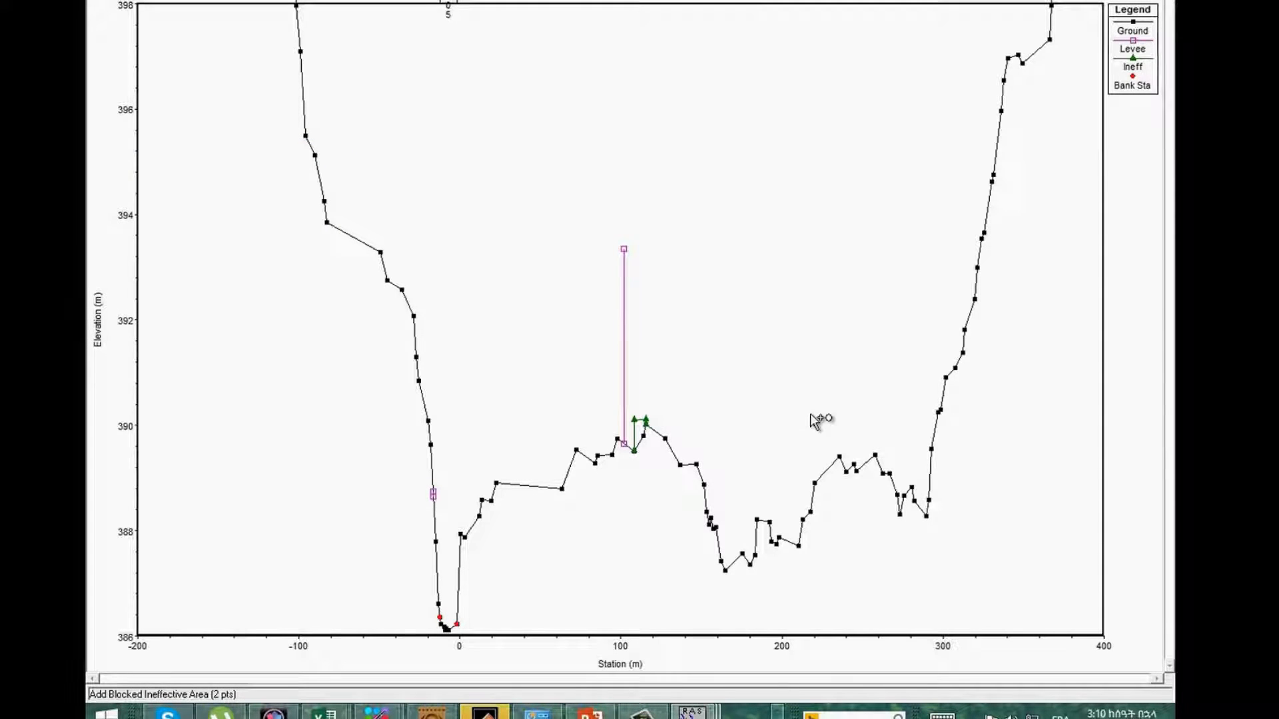
left_click(939, 409)
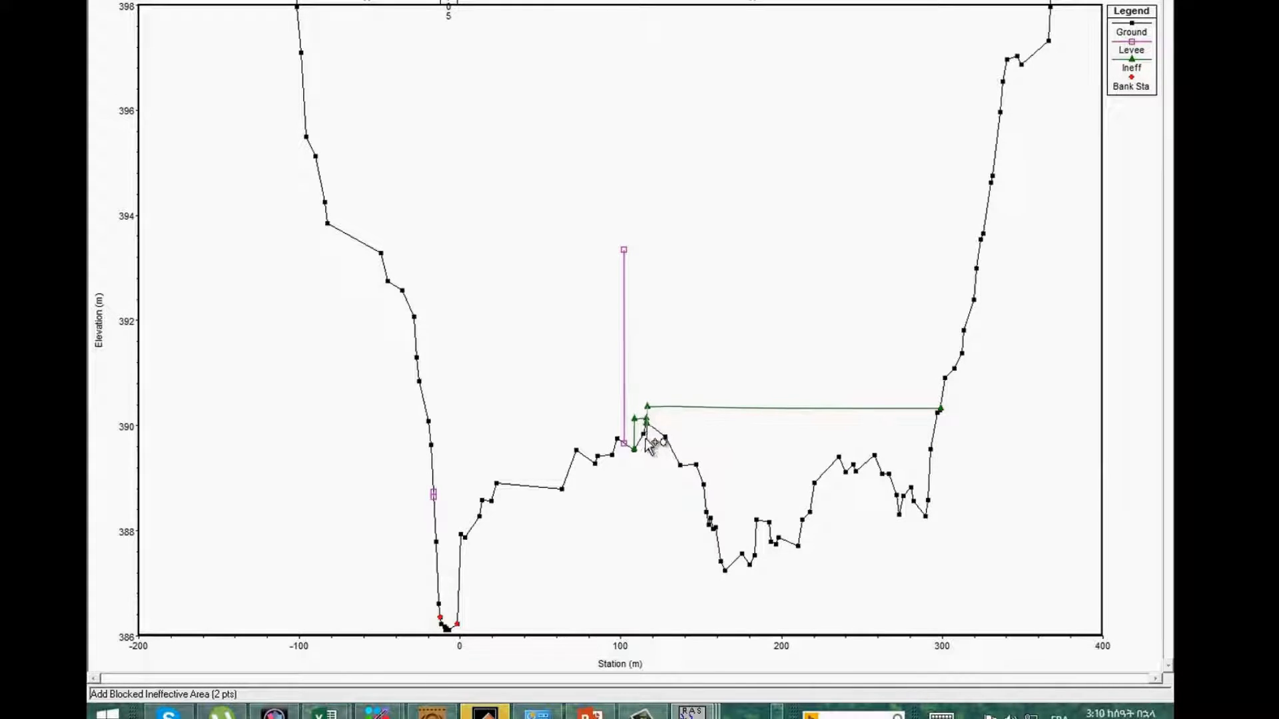
right_click(689, 429)
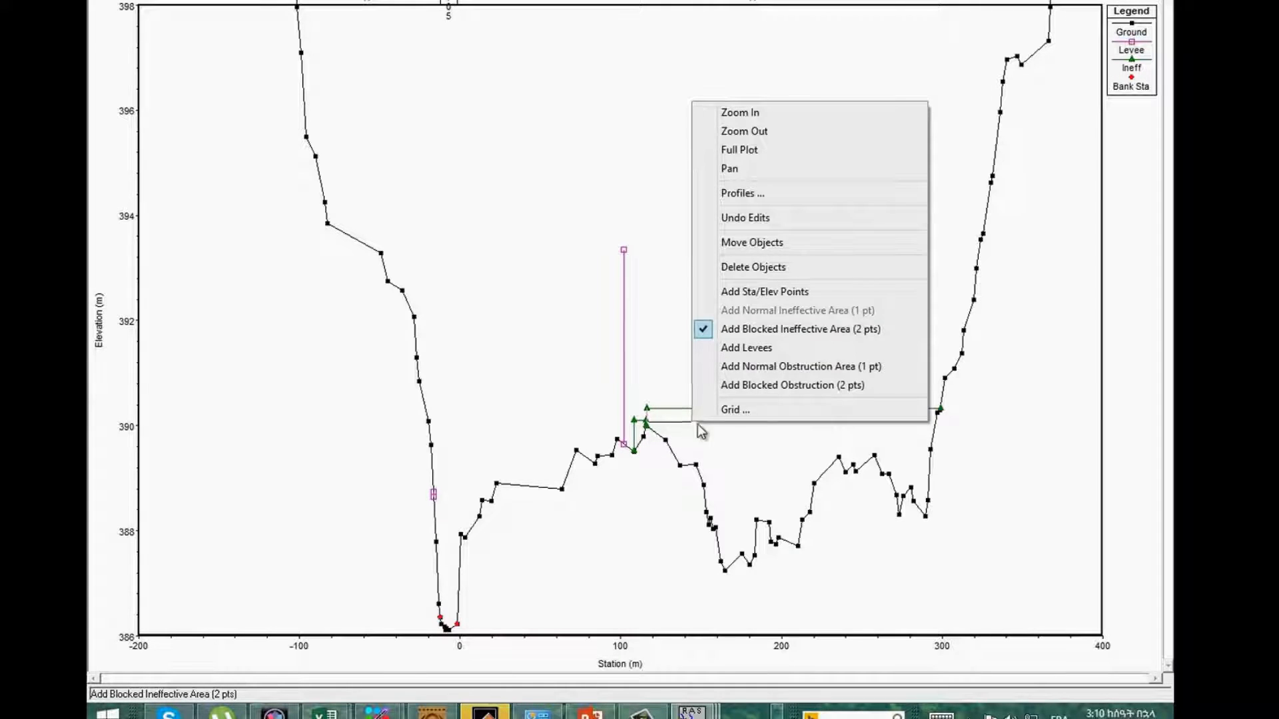
left_click(728, 448)
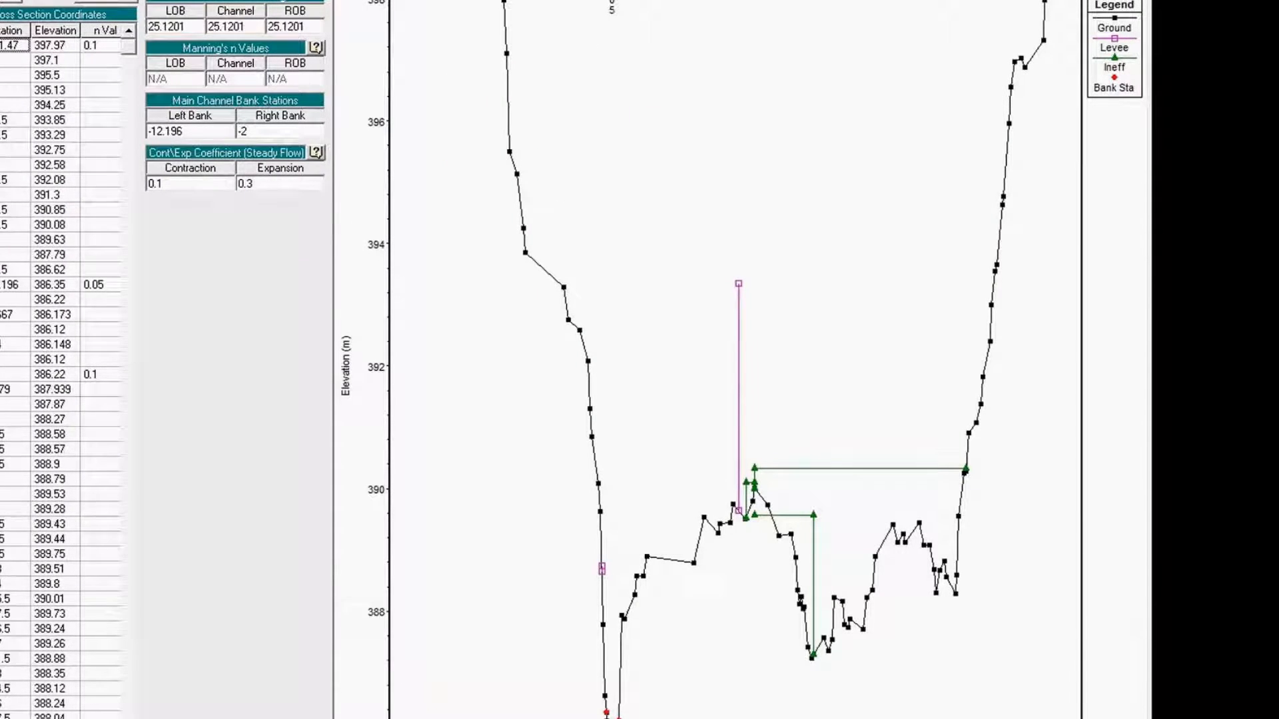
Display the most downstream cross section, river station -0.96997, and identify the deck in its plot.
left_click(279, 0)
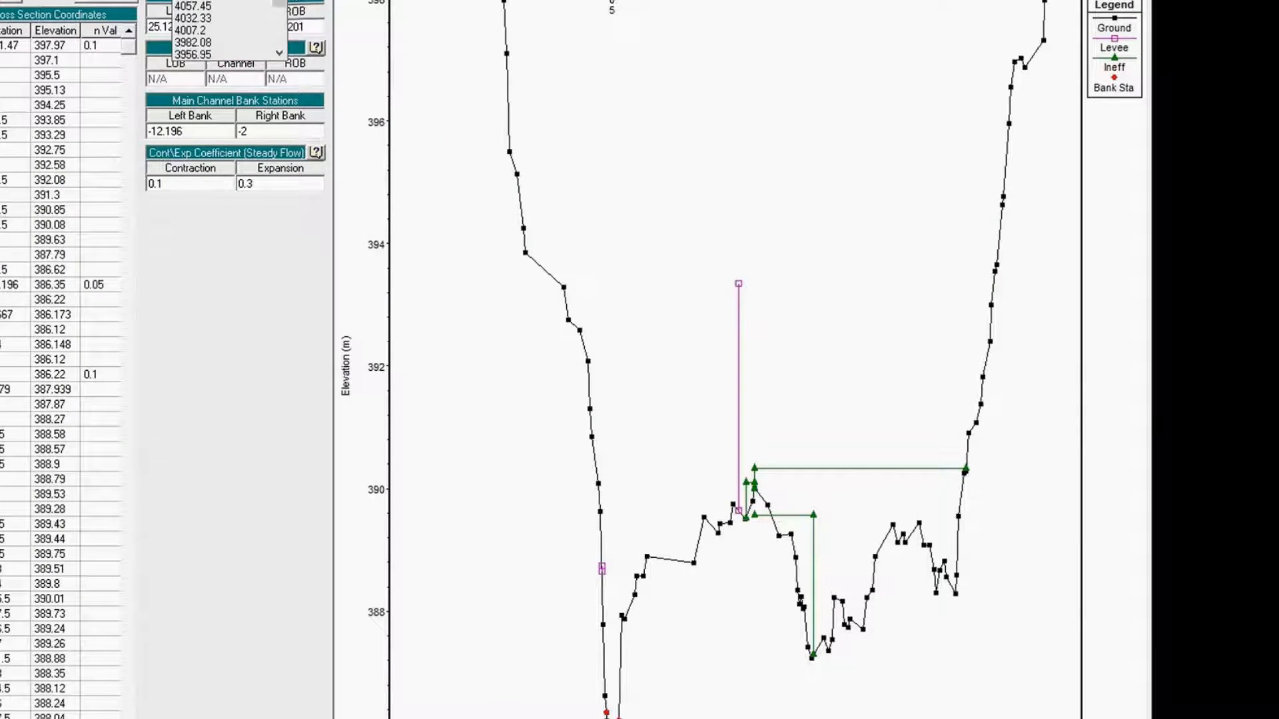
left_click_drag(280, 0, 281, 52)
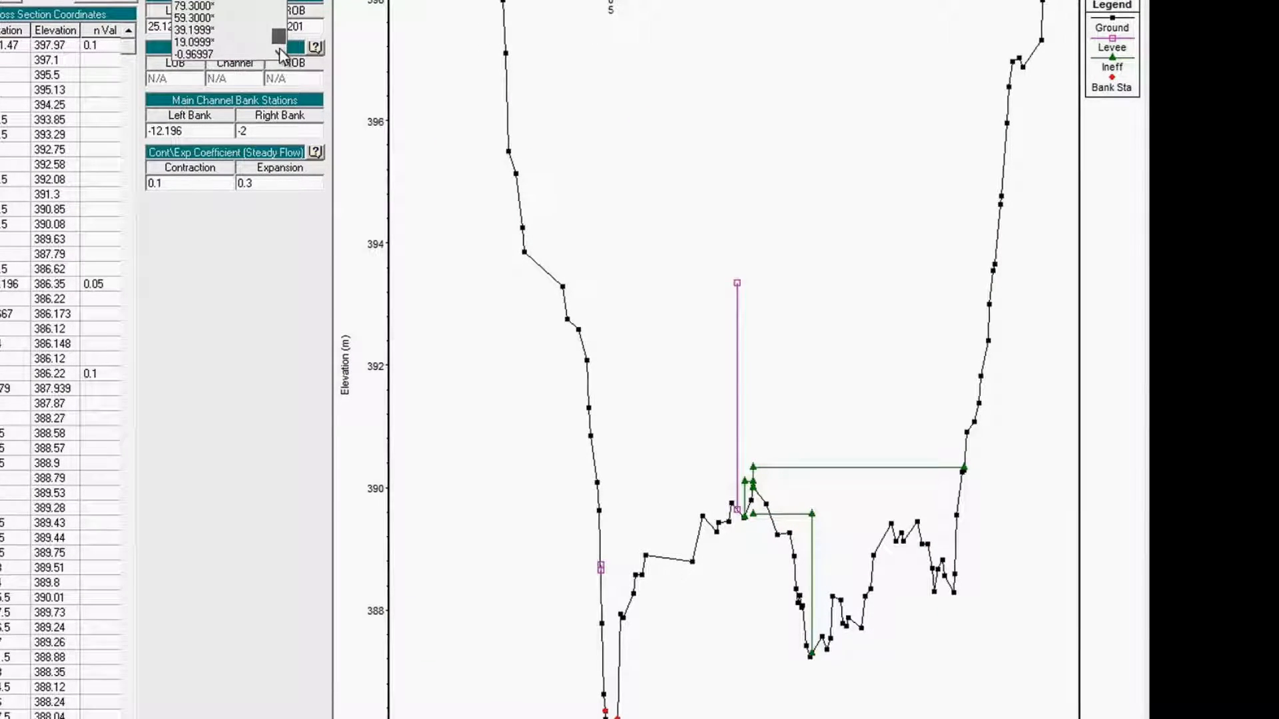
left_click(230, 57)
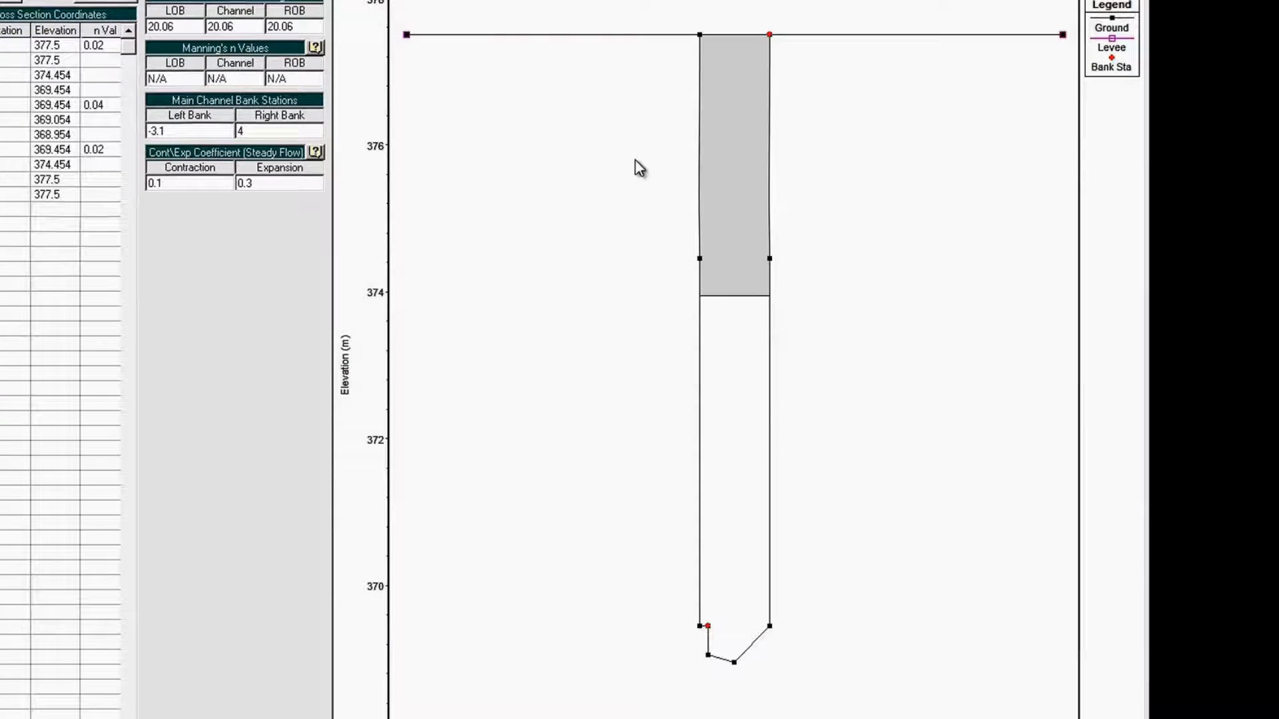
left_click(38, 1)
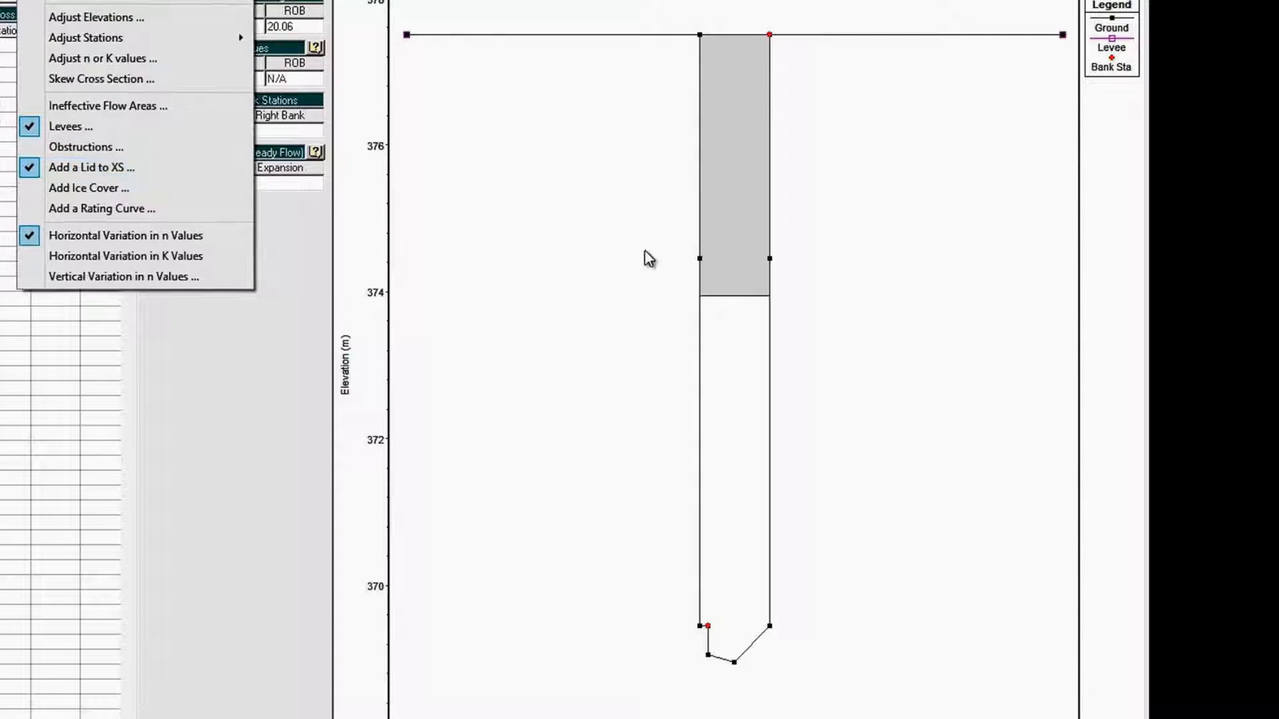
left_click(738, 259)
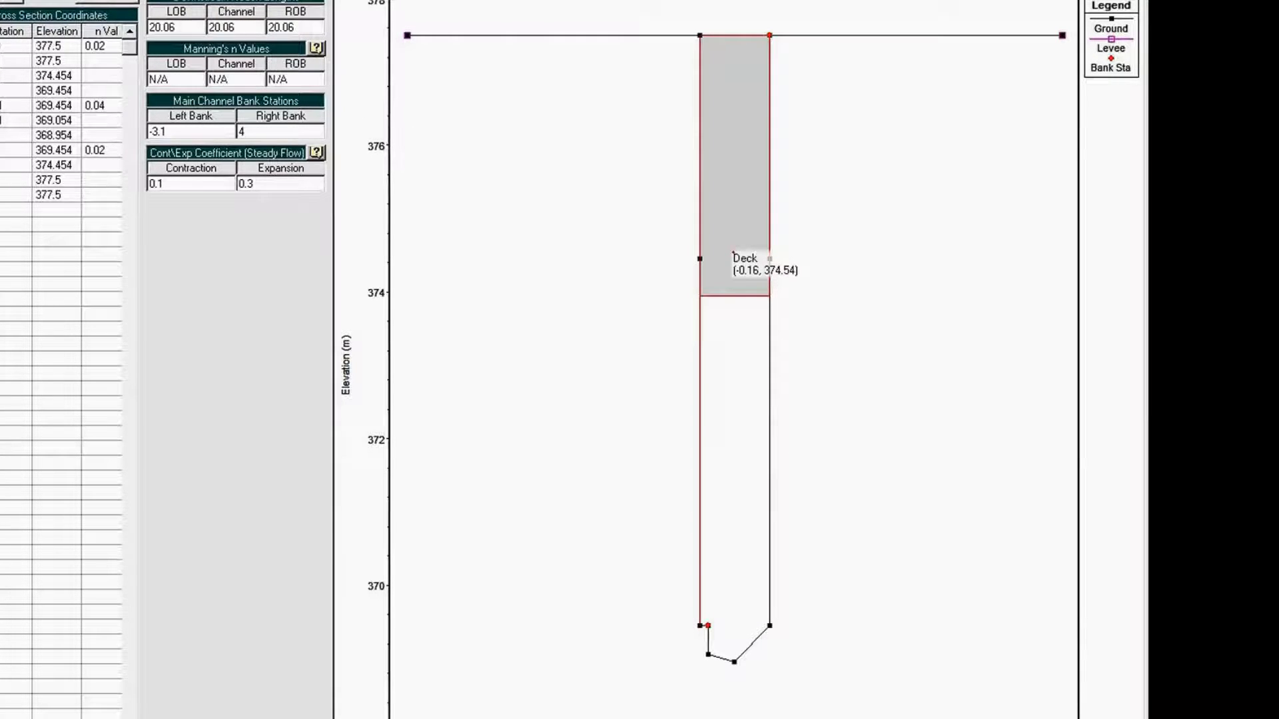
Set the low elevation of the cross section's lid to 374.95 at both the -4 and 4 stations.
left_click(39, 1)
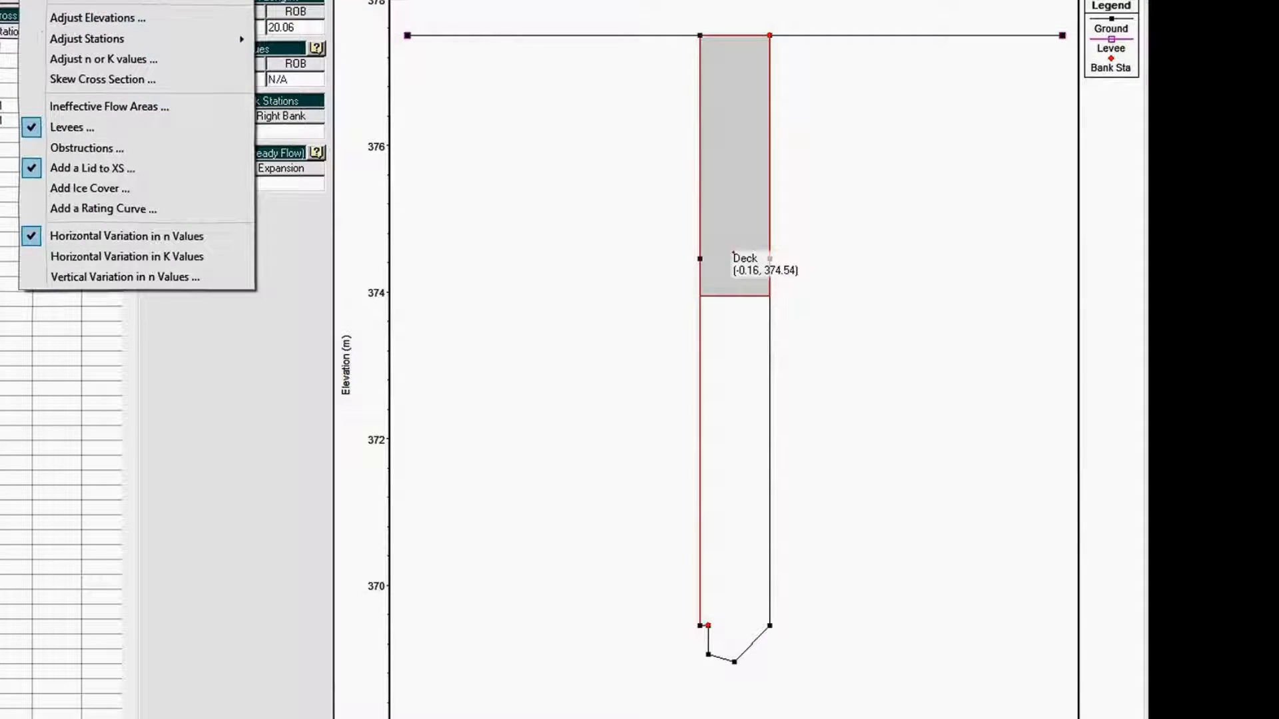
left_click(93, 170)
left_click(601, 277)
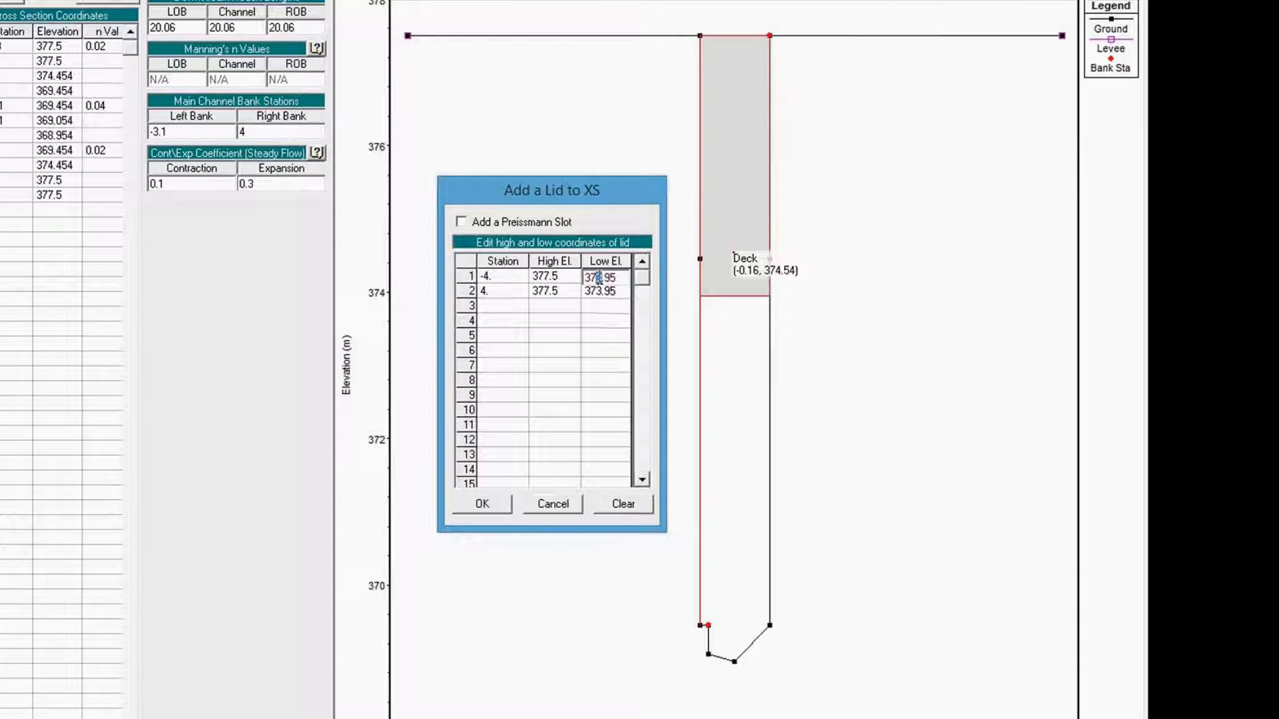
left_click(604, 290)
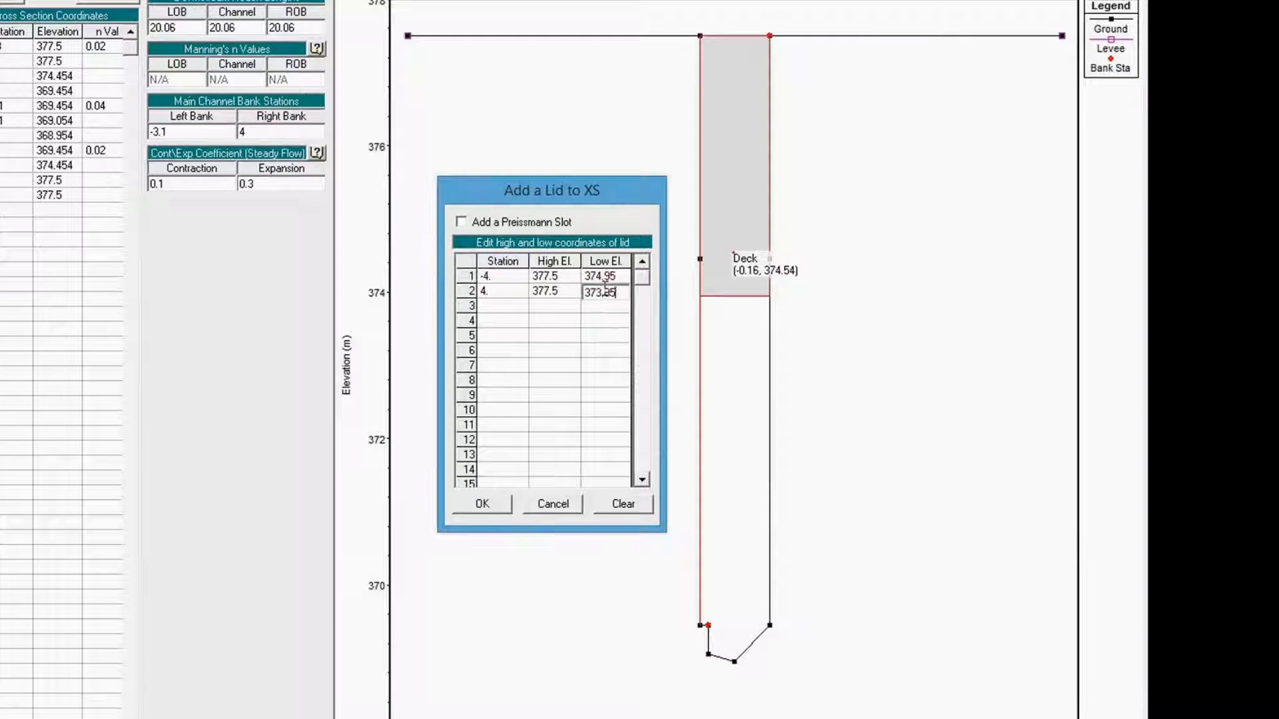
type("4")
left_click(488, 502)
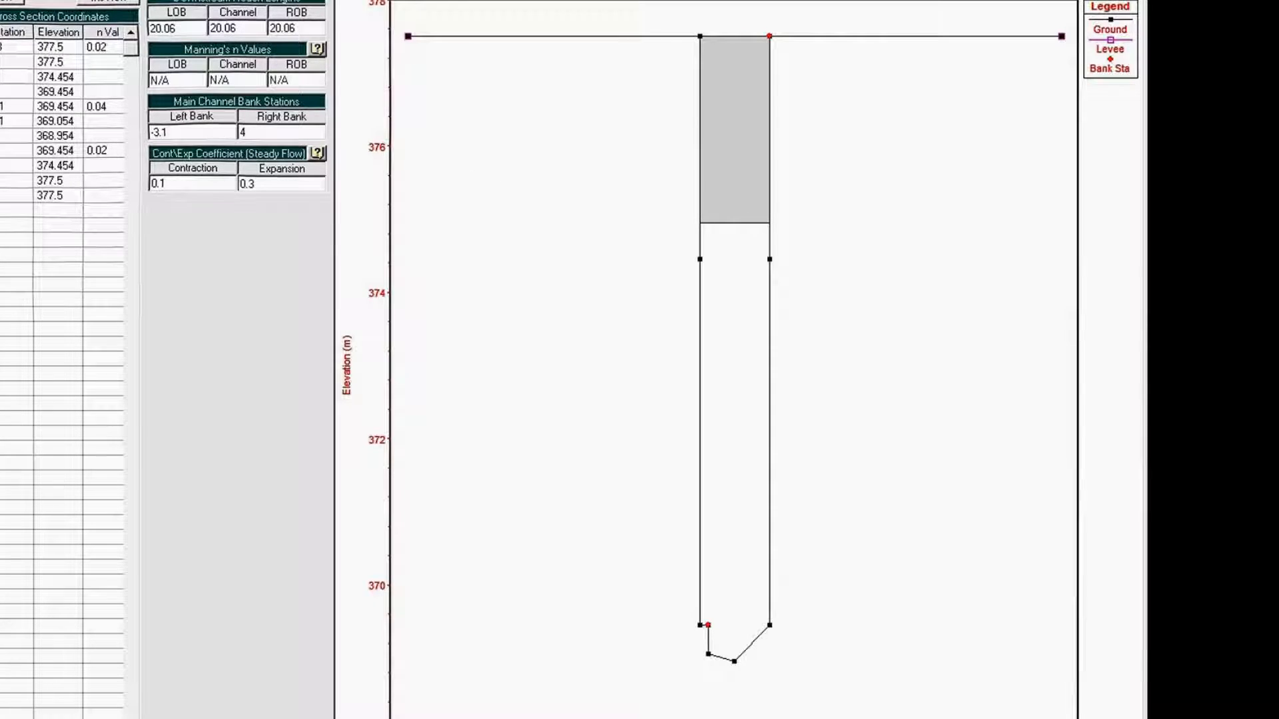
Turn off horizontal variation in n values for this cross section and examine the LOB, channel and ROB Manning's values.
left_click(39, 0)
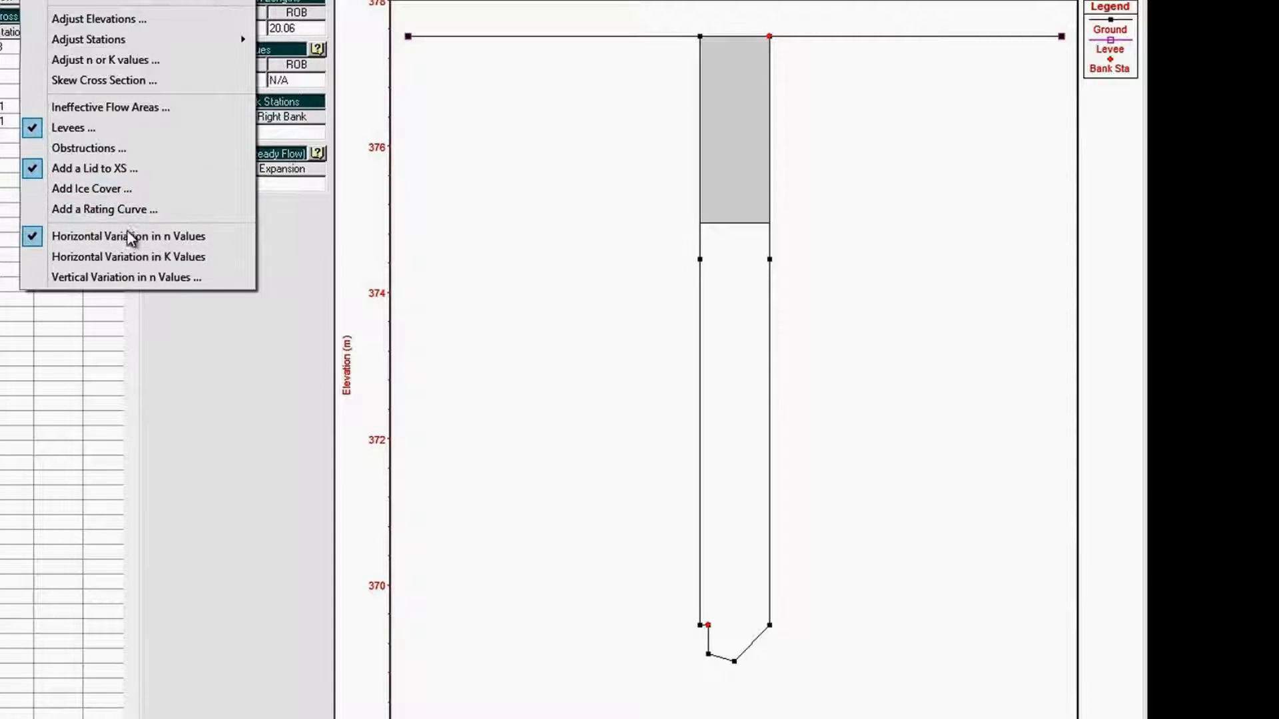
left_click(88, 376)
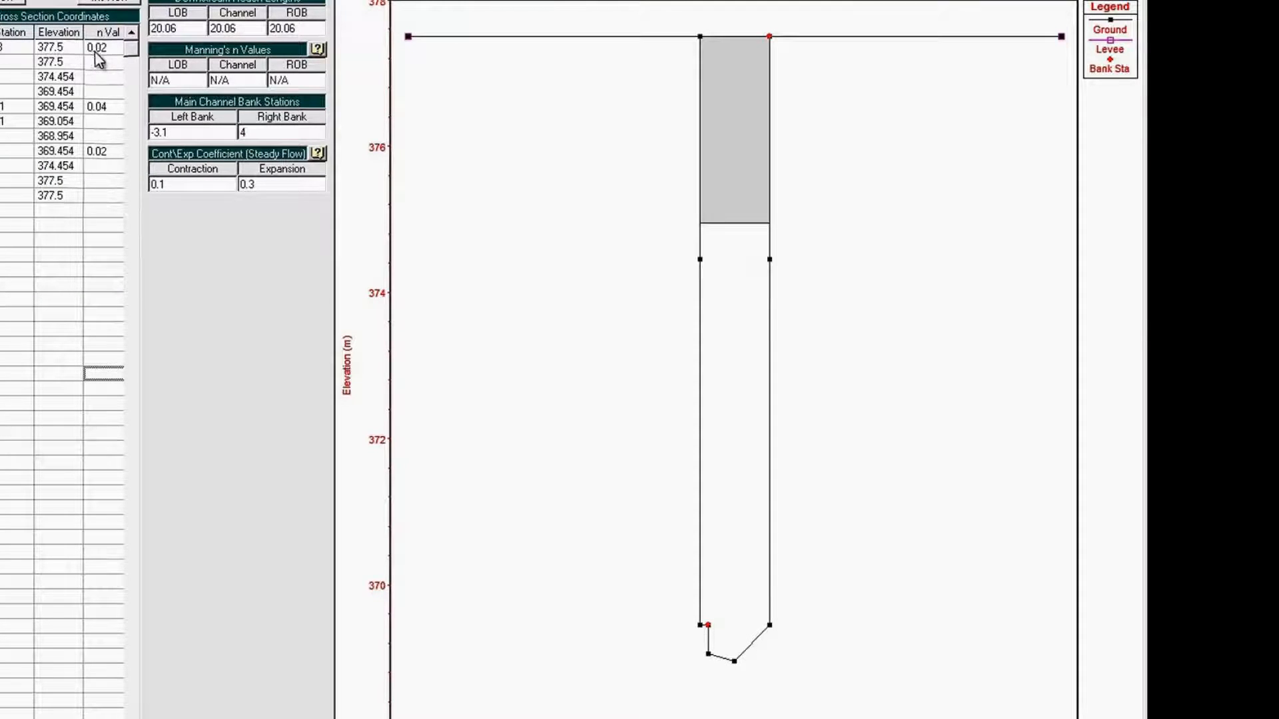
left_click(50, 1)
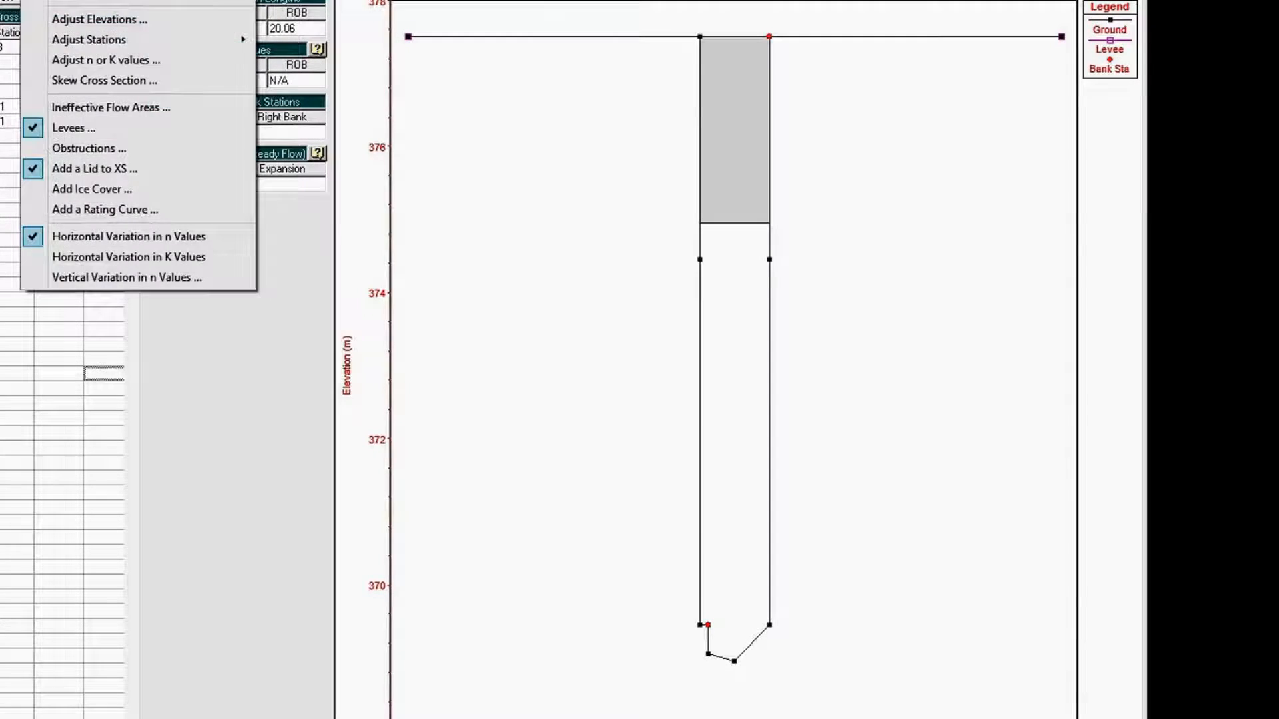
left_click(99, 235)
left_click(642, 420)
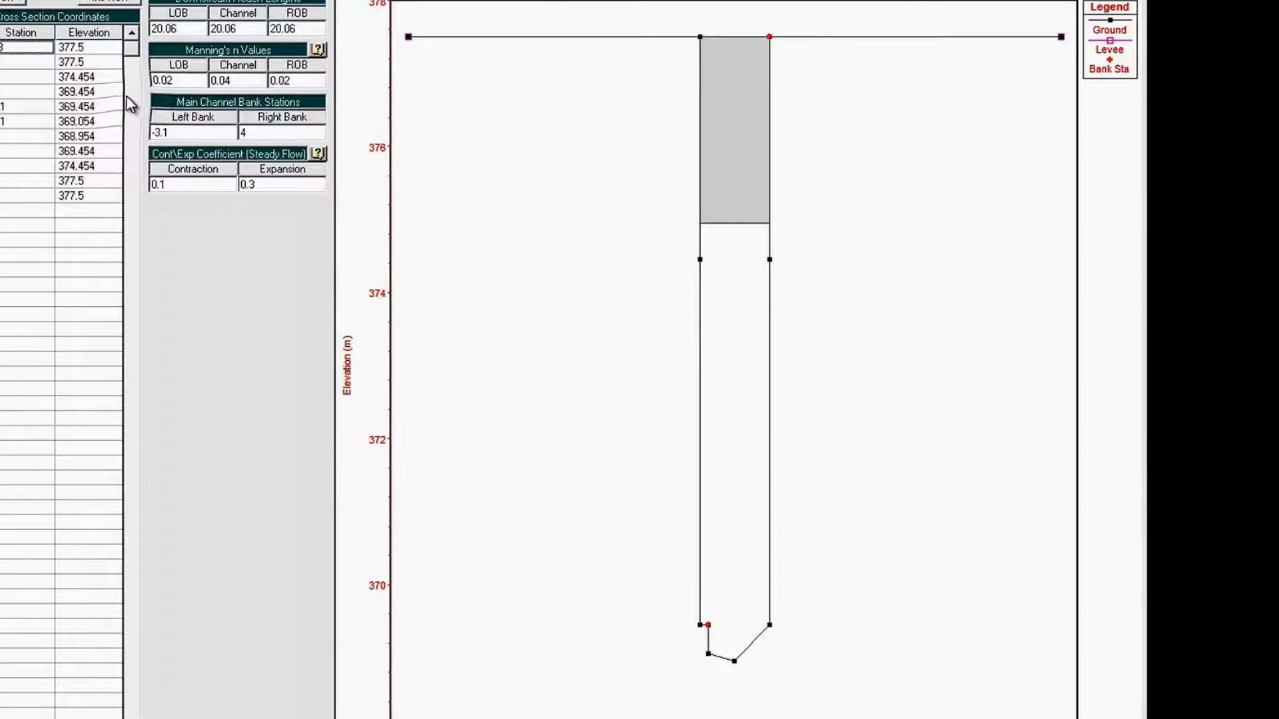
left_click(189, 83)
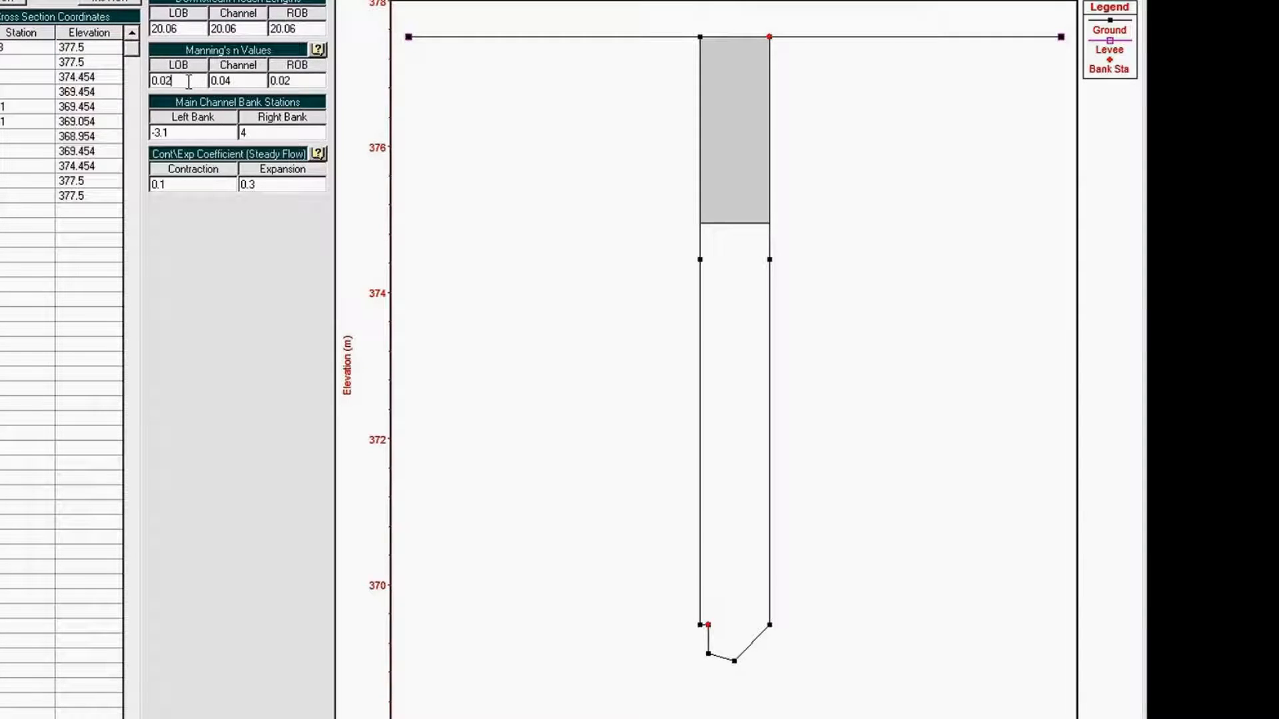
left_click_drag(171, 81, 157, 80)
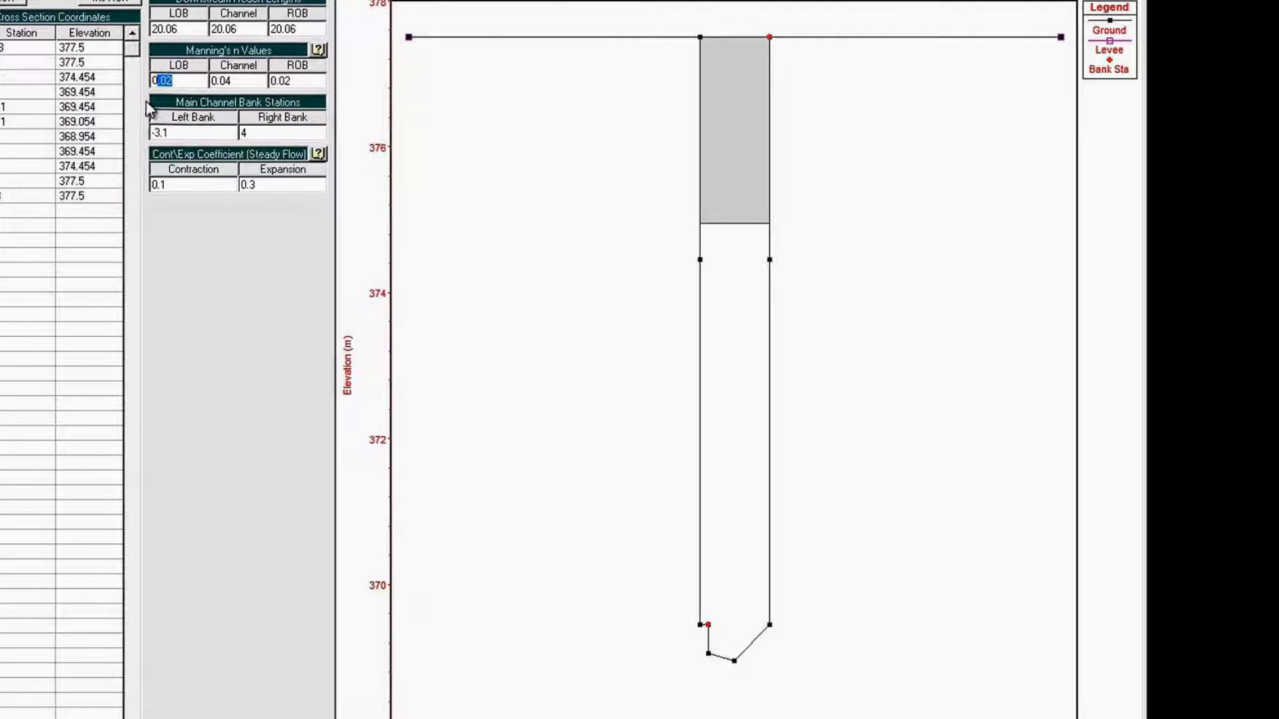
Turn horizontal variation in n values back on and check the n values in the coordinates table.
left_click(45, 0)
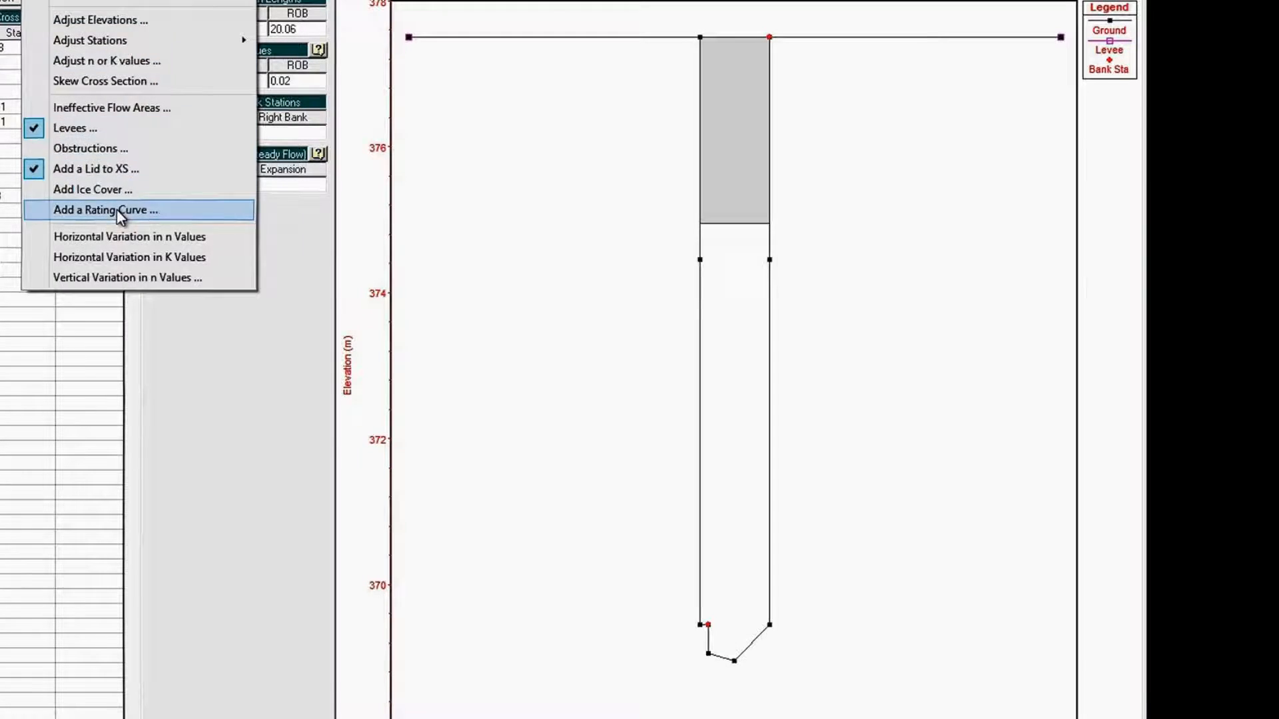
left_click(113, 237)
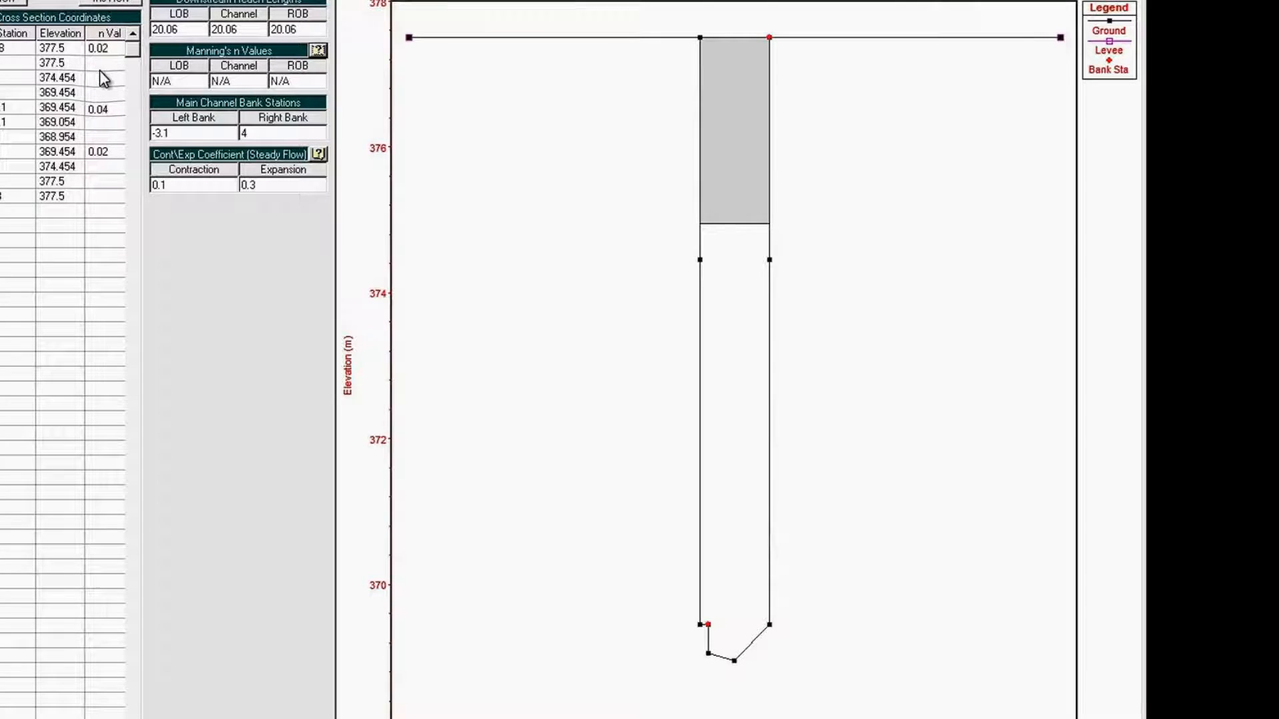
left_click(101, 108)
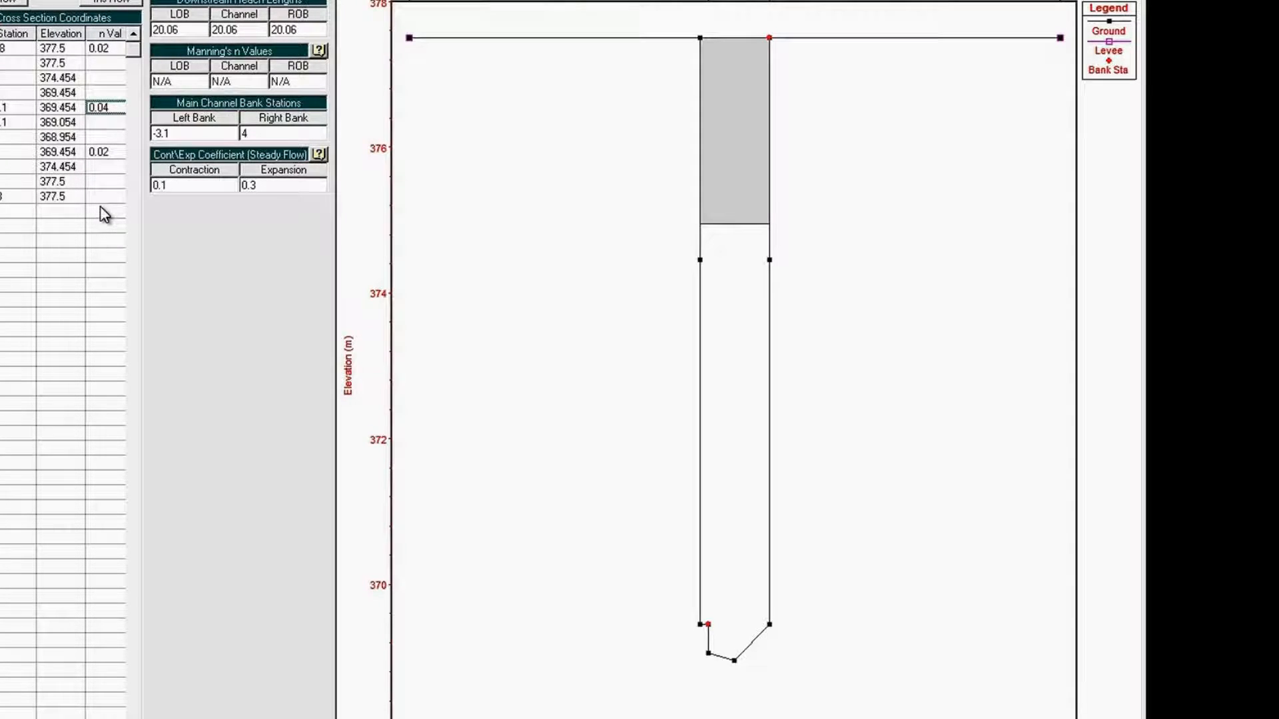
left_click(45, 0)
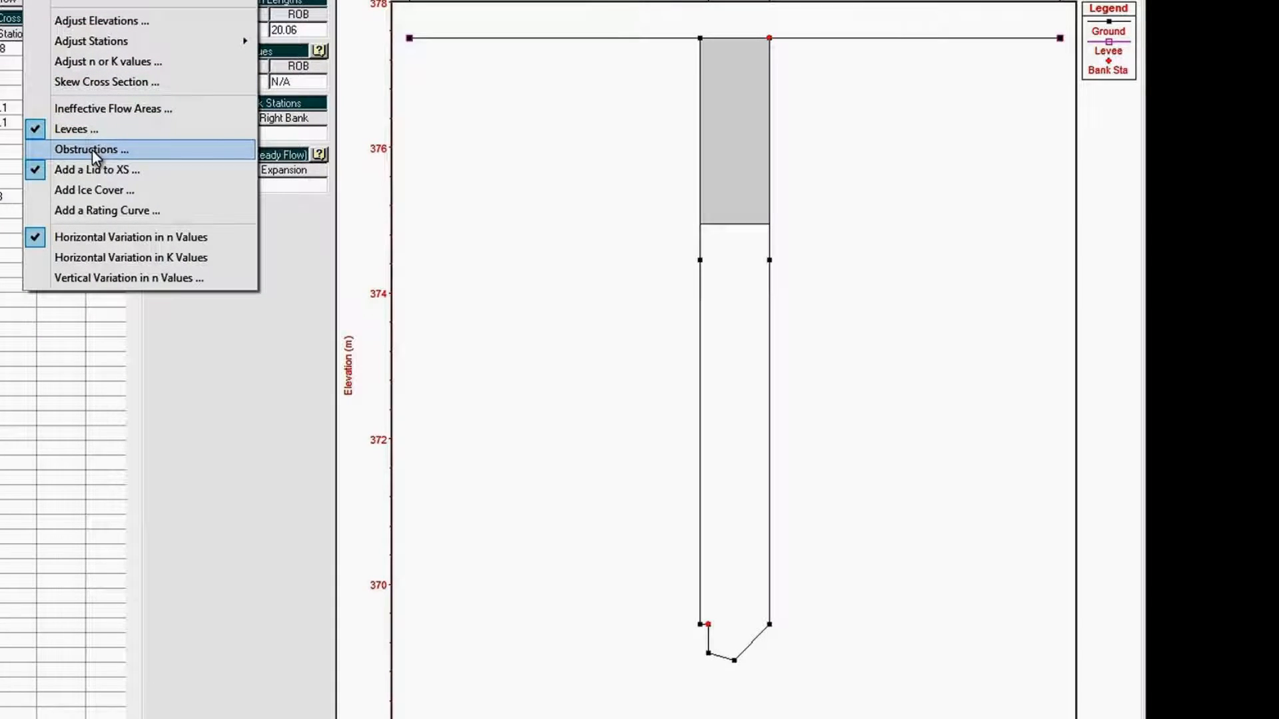
left_click(574, 278)
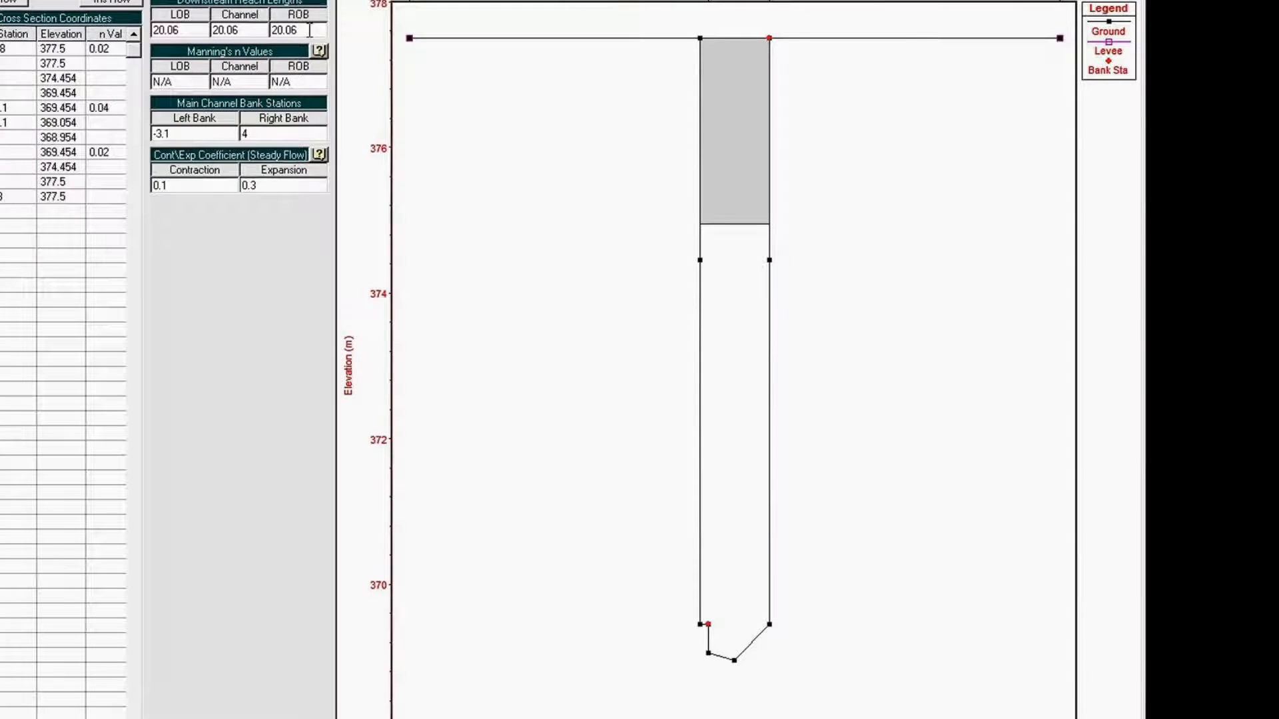
Step upstream through the lidded cross sections near the reach's downstream end to the one with a block filling the channel bottom.
left_click(283, 0)
left_click_drag(283, 45, 283, 31)
left_click(222, 22)
key("Up")
key("Up")
key("Up")
key("Up")
key("Up")
key("Up")
key("Up")
key("Up")
key("Up")
key("Up")
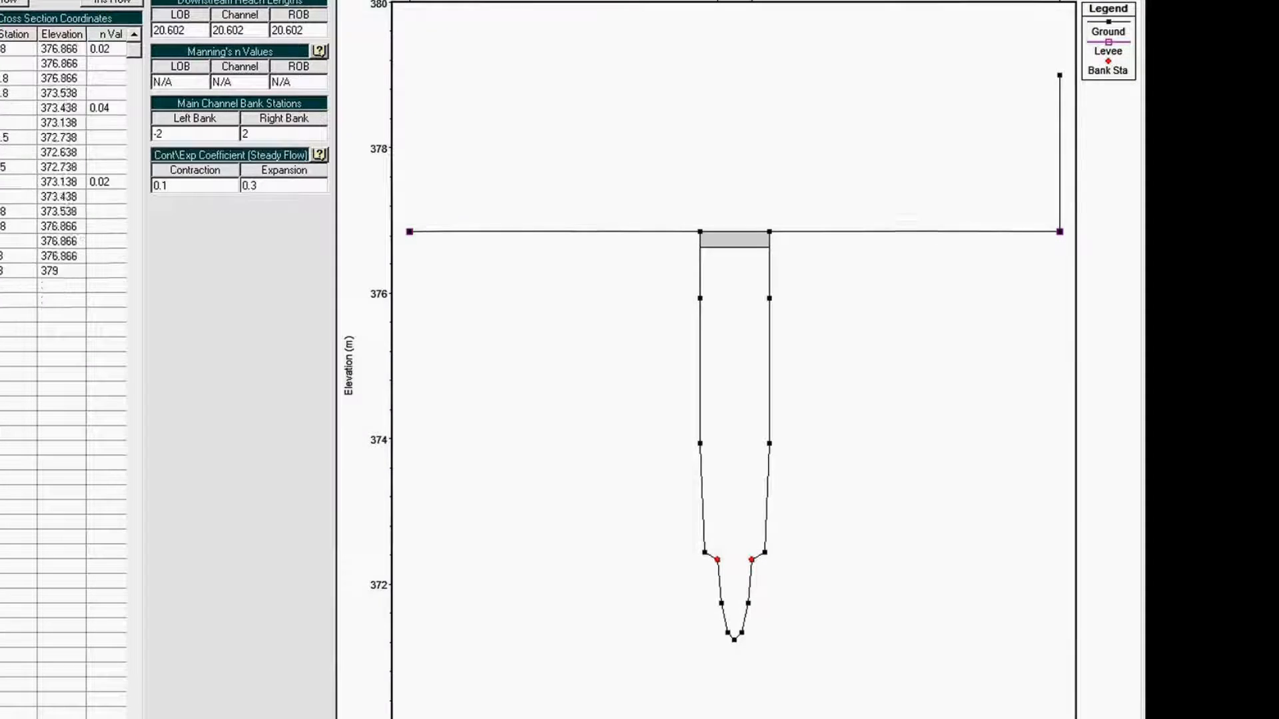
key("Up")
key("Up")
key("Up")
key("Up")
key("Up")
key("Up")
key("Up")
key("Up")
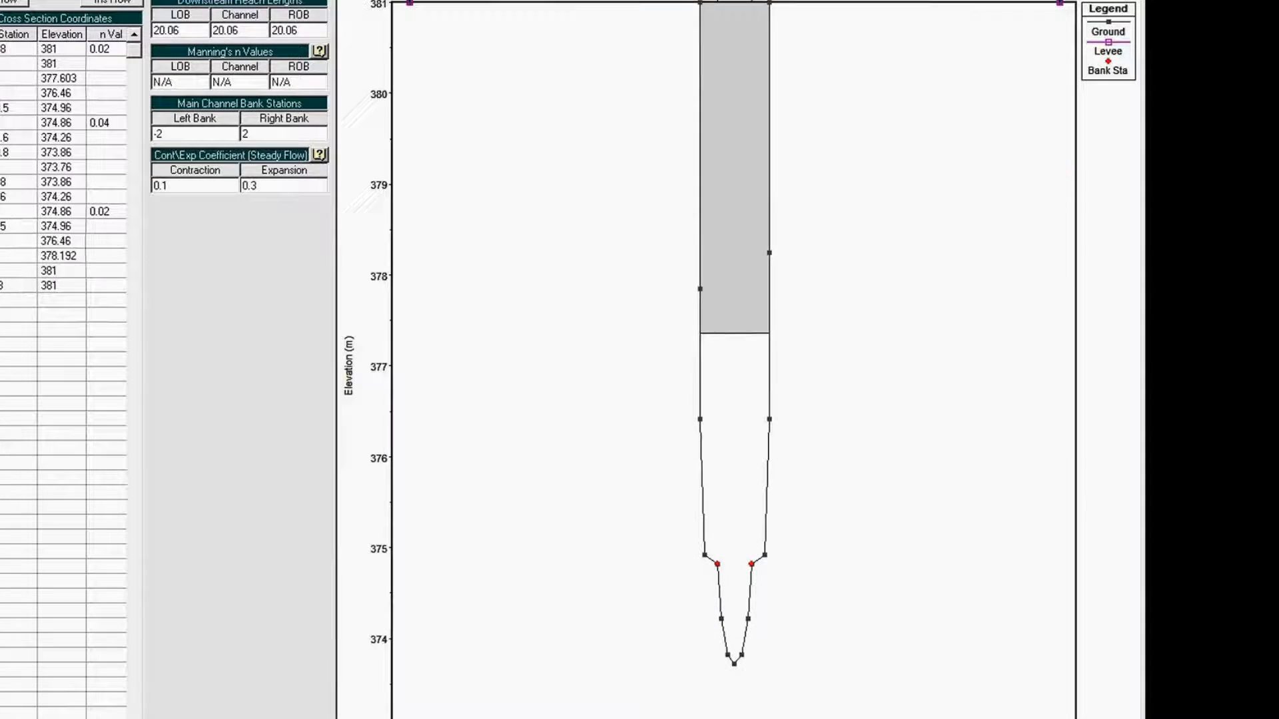
key("Up")
key("Up")
key("Up")
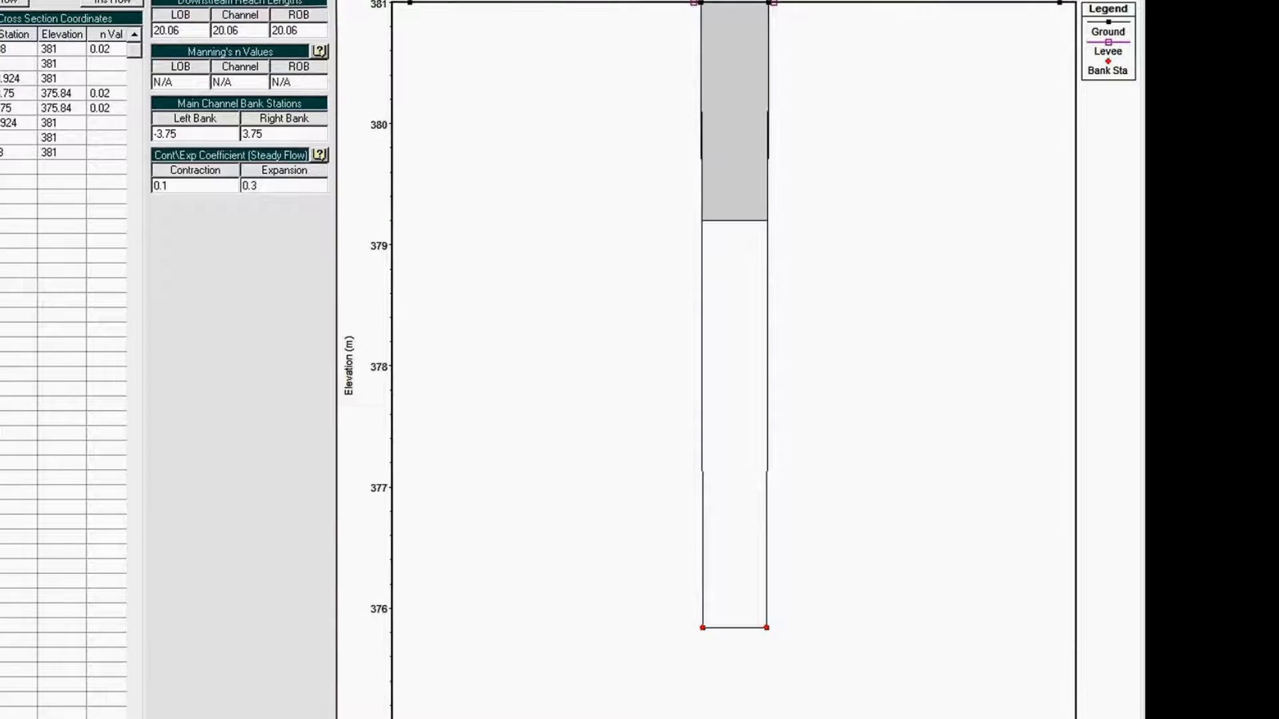
key("Up")
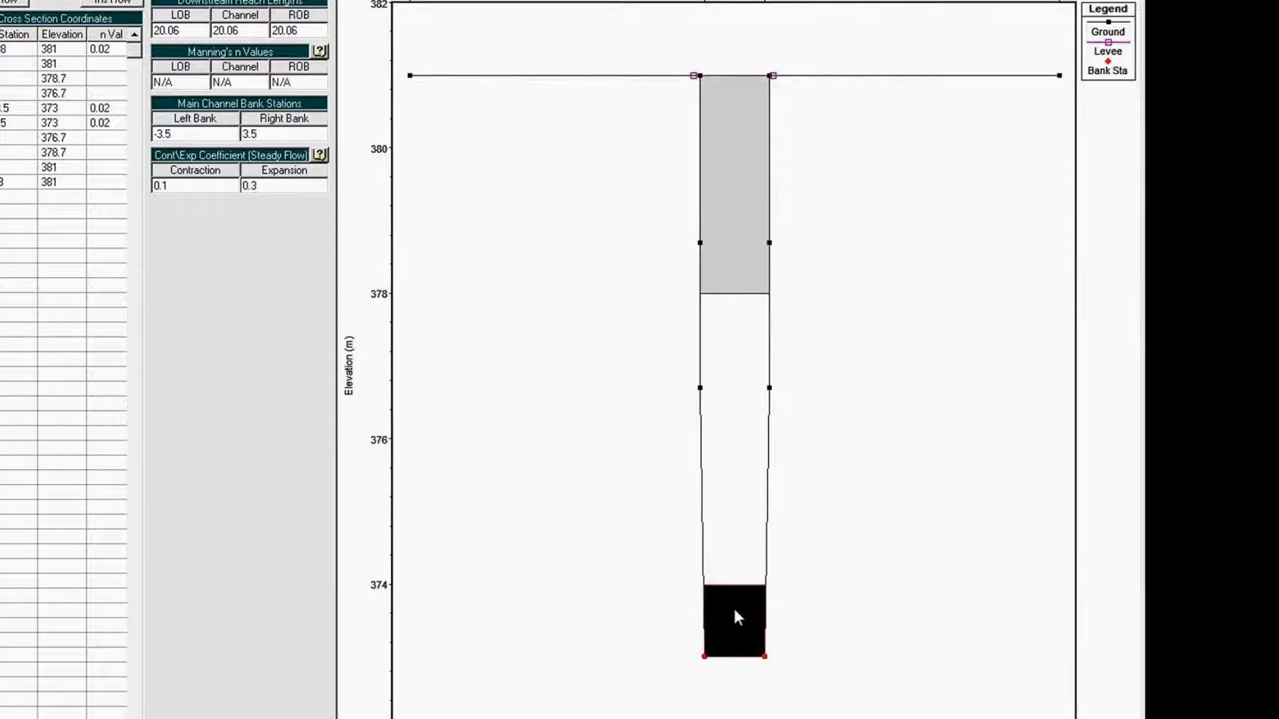
Identify the block at the channel bottom of the lidded cross section and check which cross section options are active.
mouse_move(734, 610)
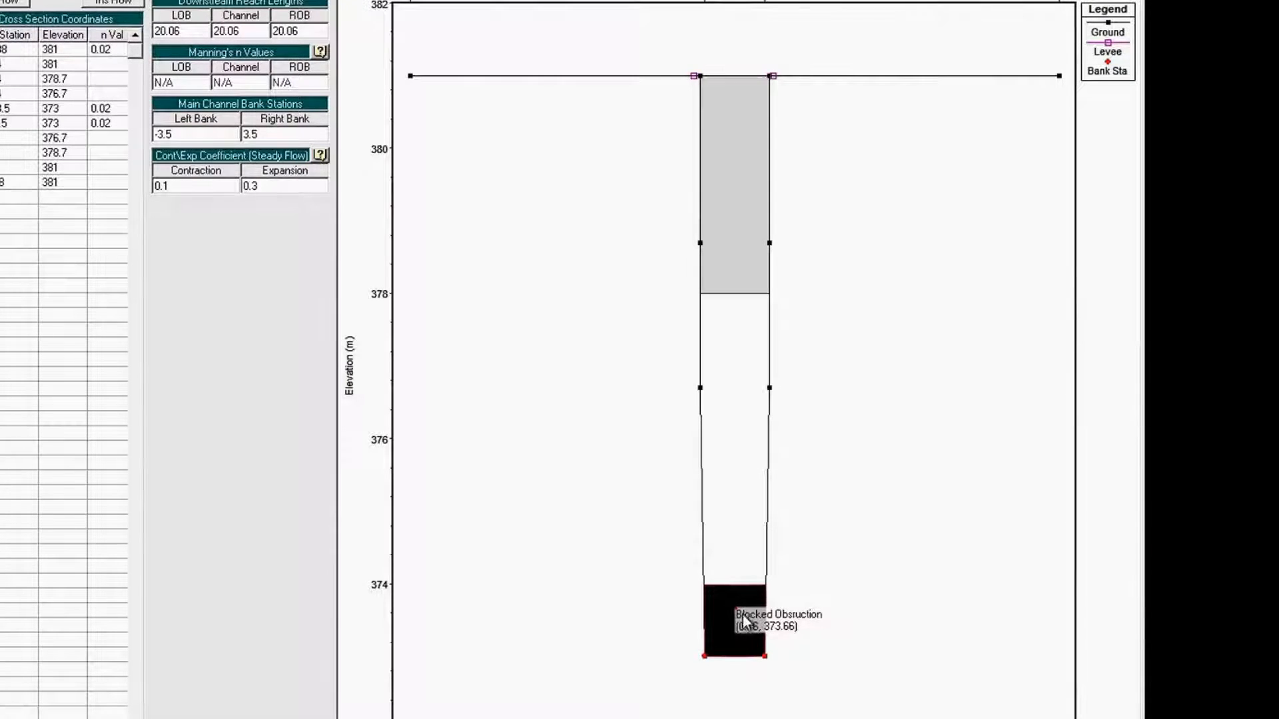
left_click(45, 0)
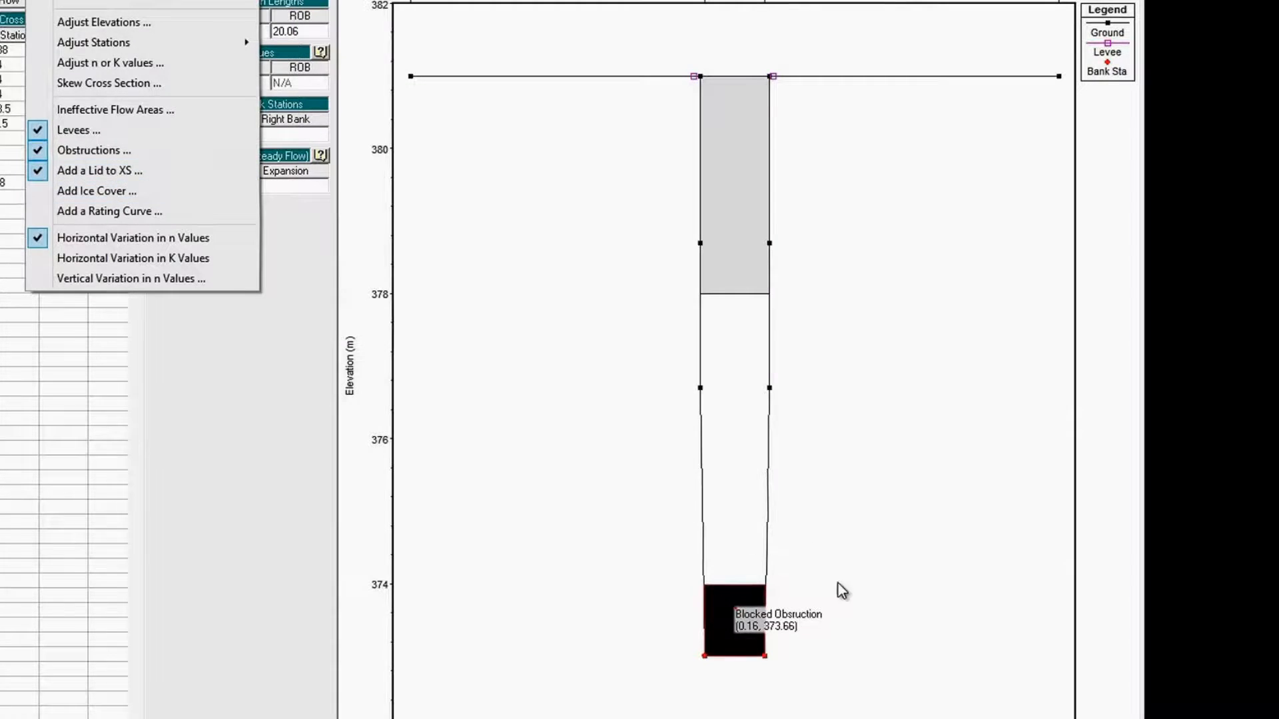
left_click(741, 614)
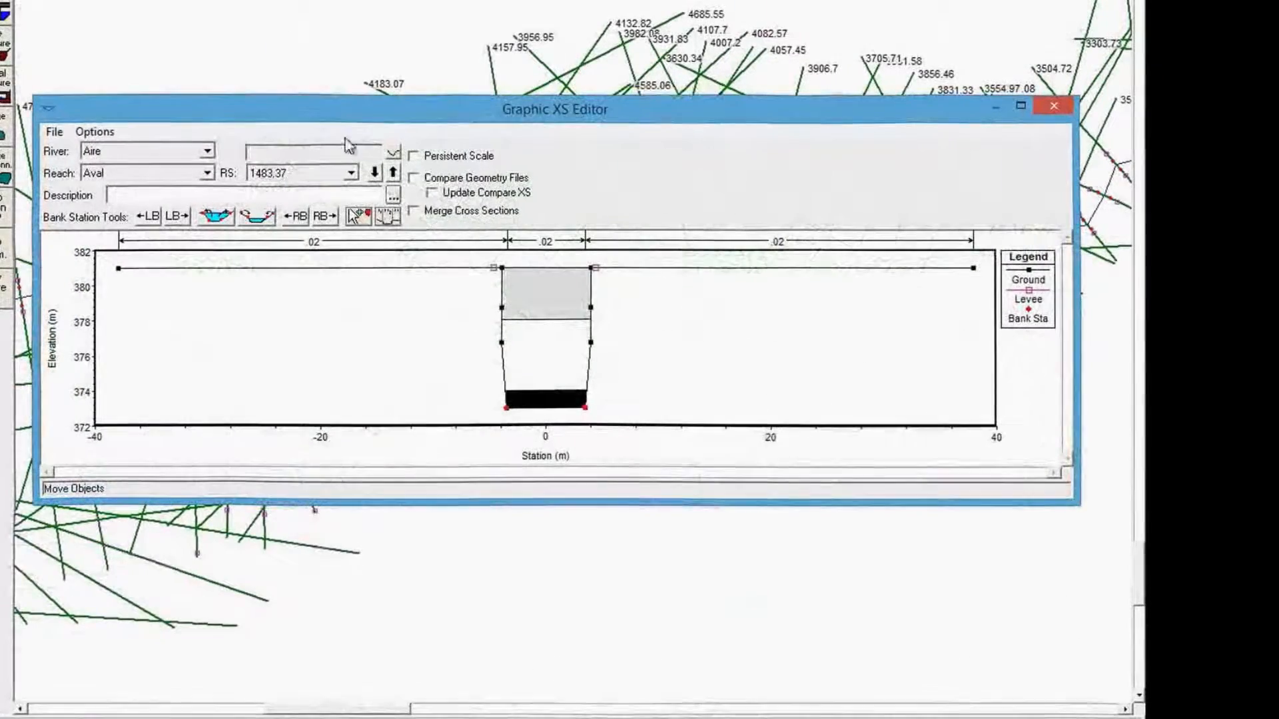
Move the bank stations of cross section 1483.37 graphically to the channel's upper corners at stations -4 and 4.
left_click(1020, 105)
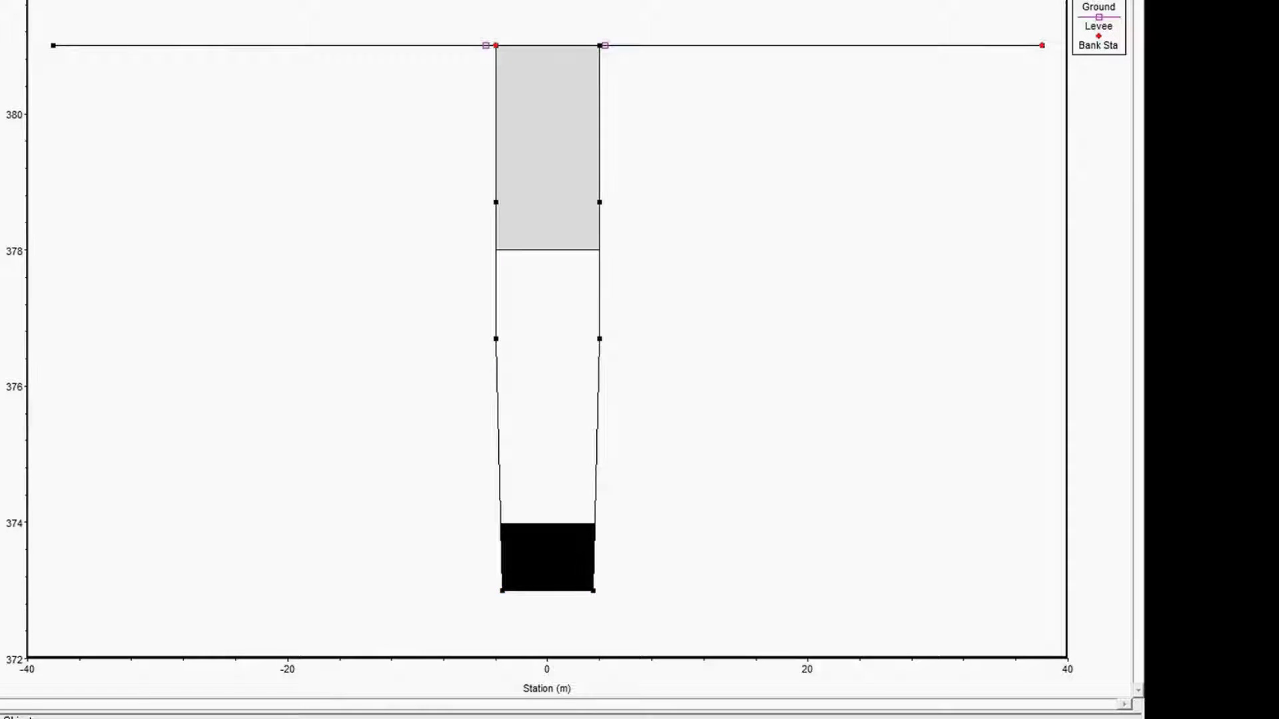
mouse_move(53, 45)
left_mouse_down()
mouse_move(371, 28)
mouse_move(496, 47)
left_mouse_up()
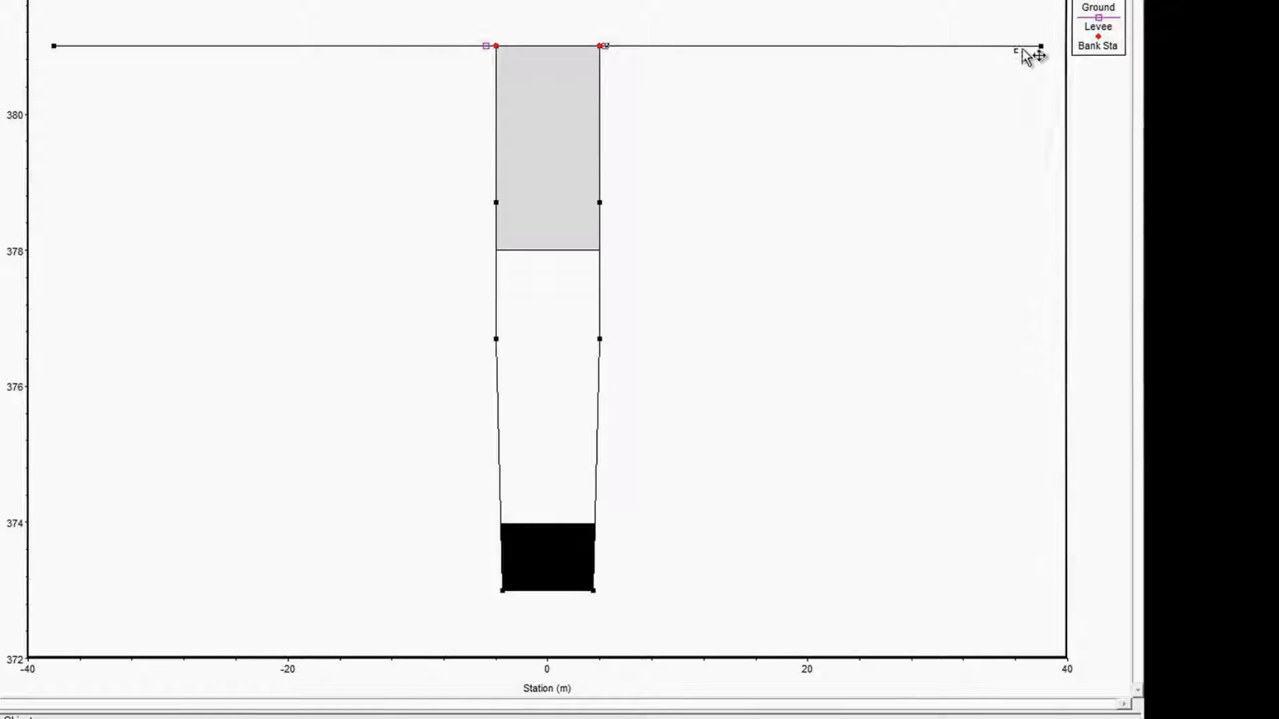
left_click_drag(1045, 46, 1041, 46)
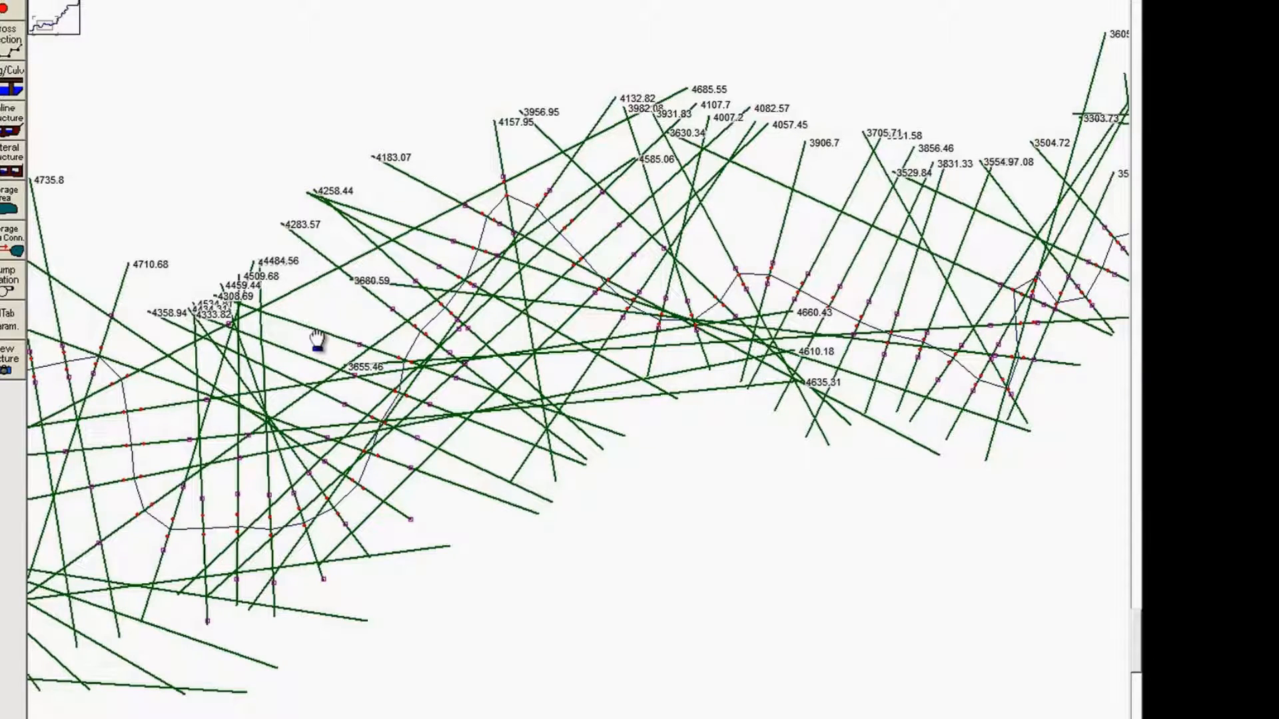
Zoom the river schematic out to view the Aire reach and its cross section layout.
right_click(331, 95)
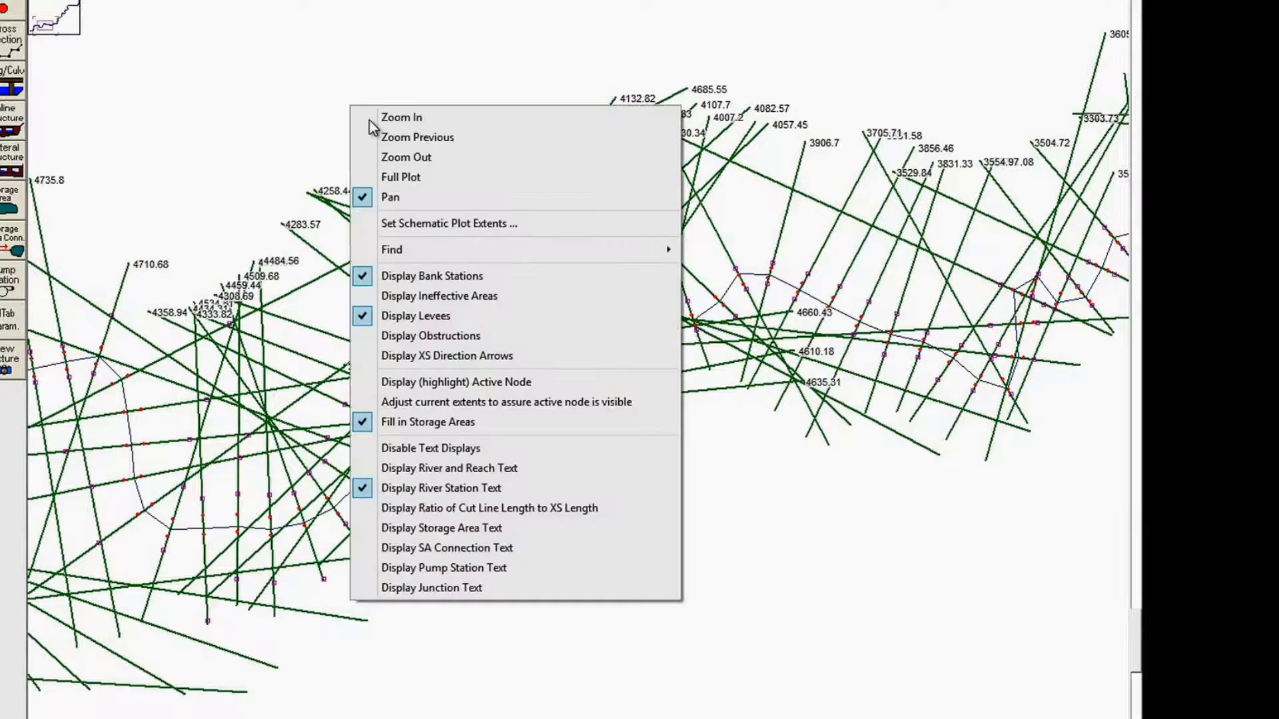
left_click(399, 119)
right_click(322, 90)
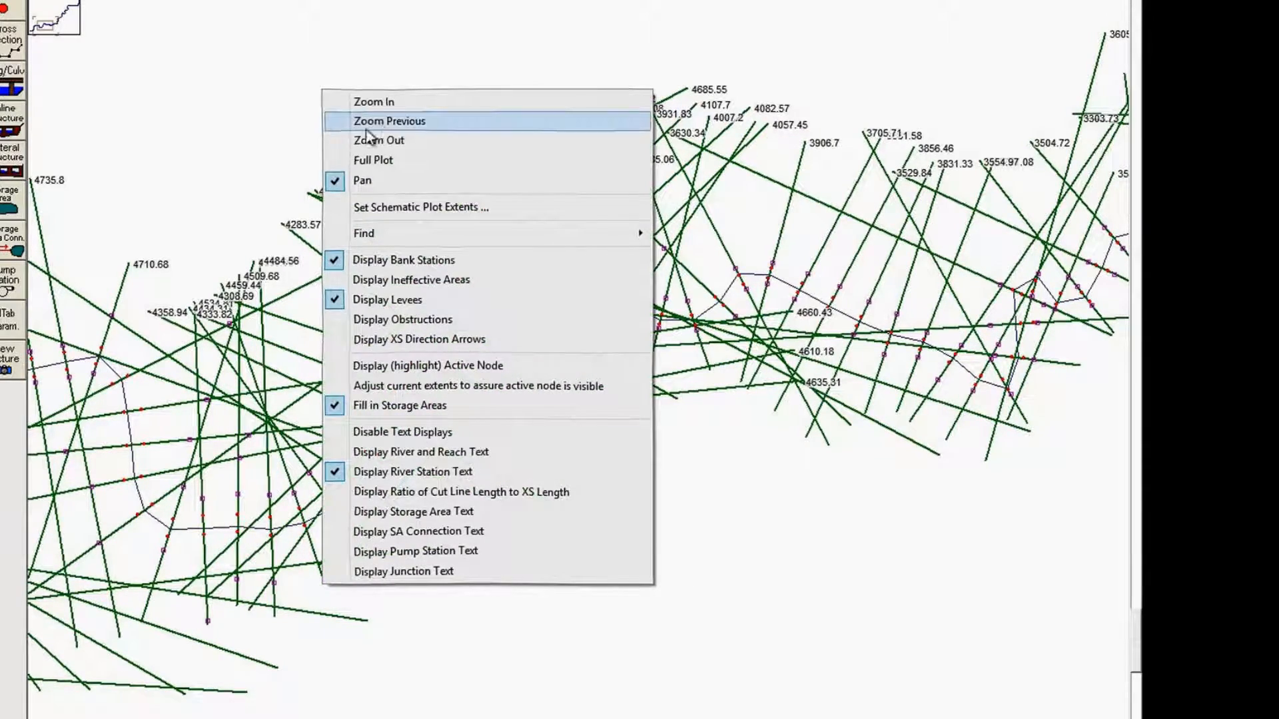
left_click(389, 121)
right_click(373, 118)
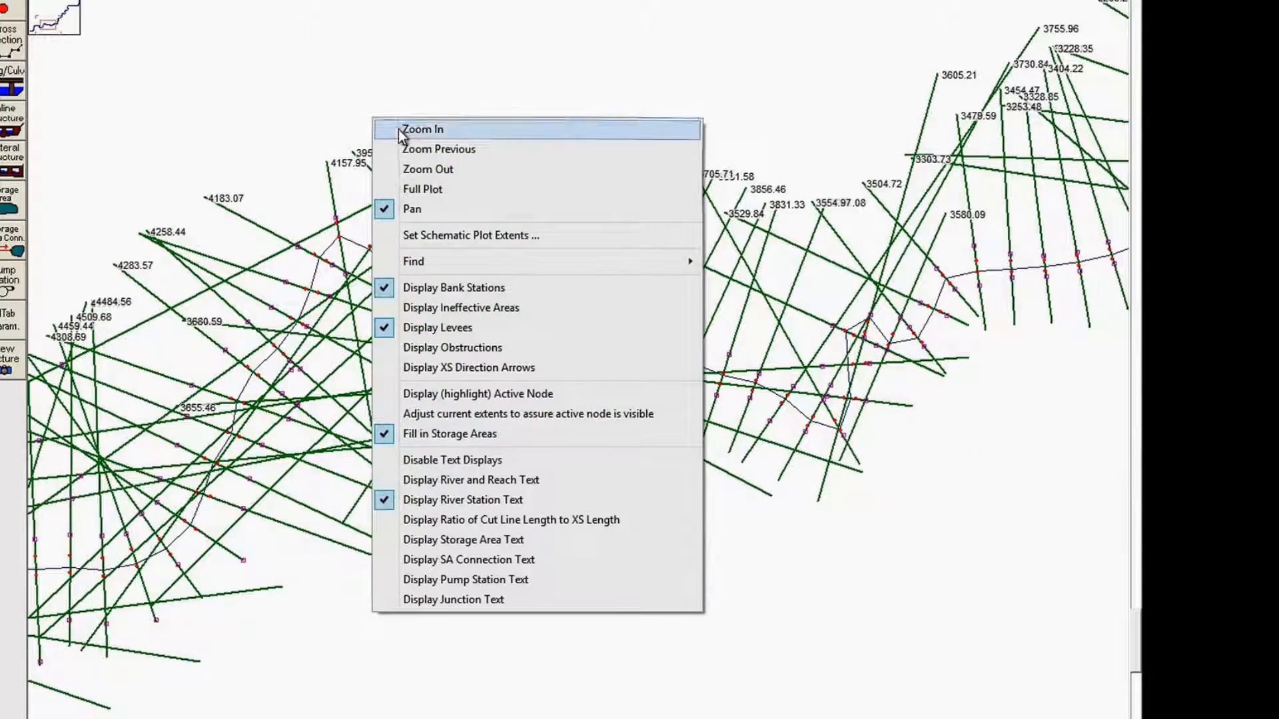
left_click(429, 169)
right_click(365, 221)
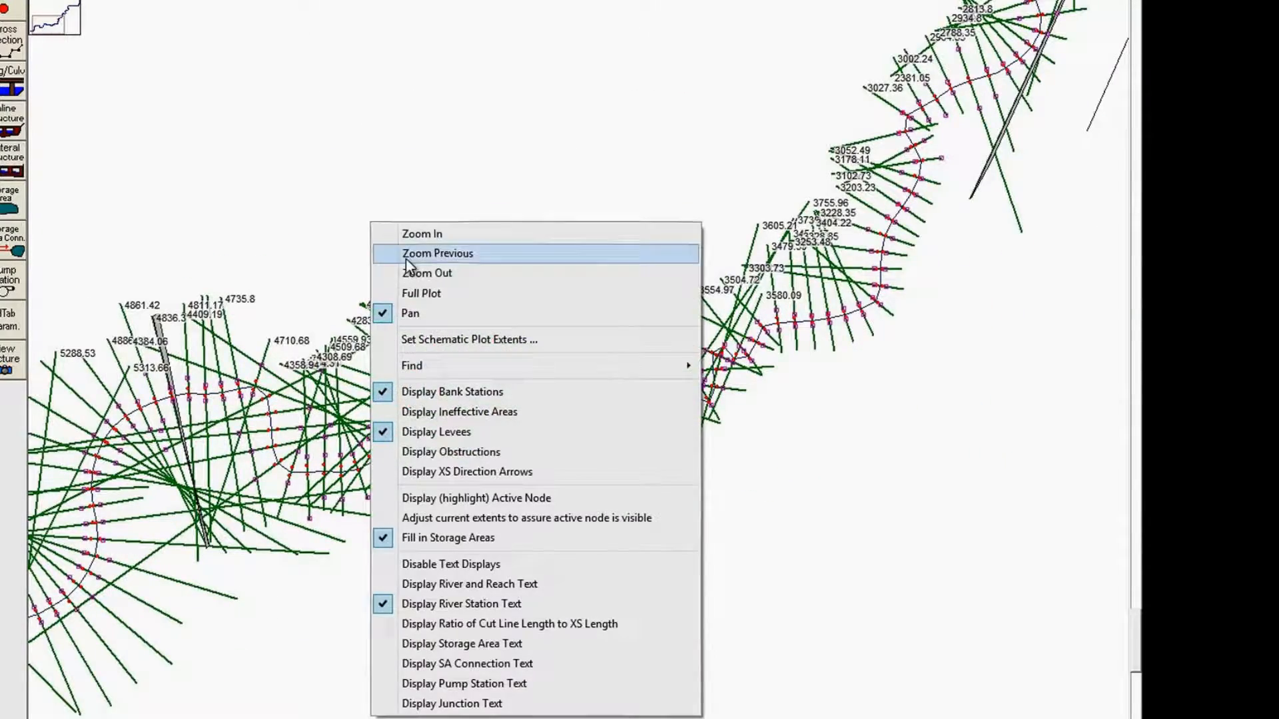
left_click(427, 269)
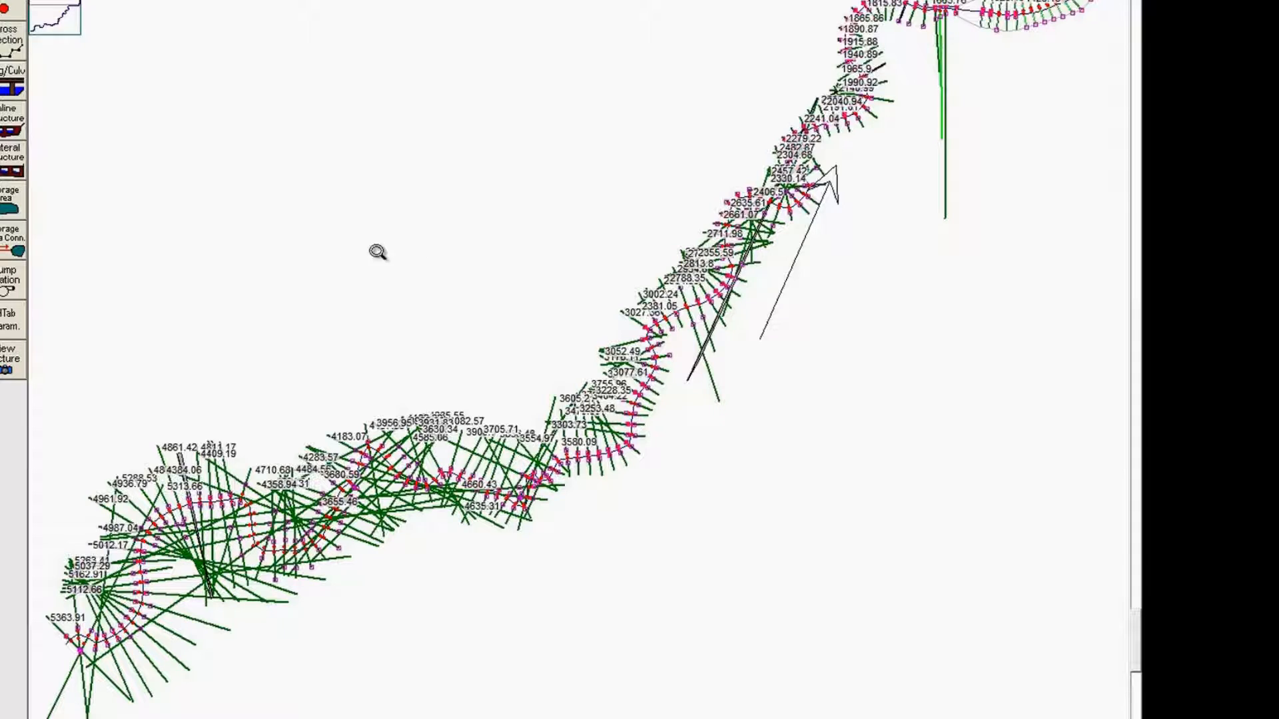
right_click(414, 209)
left_click(466, 240)
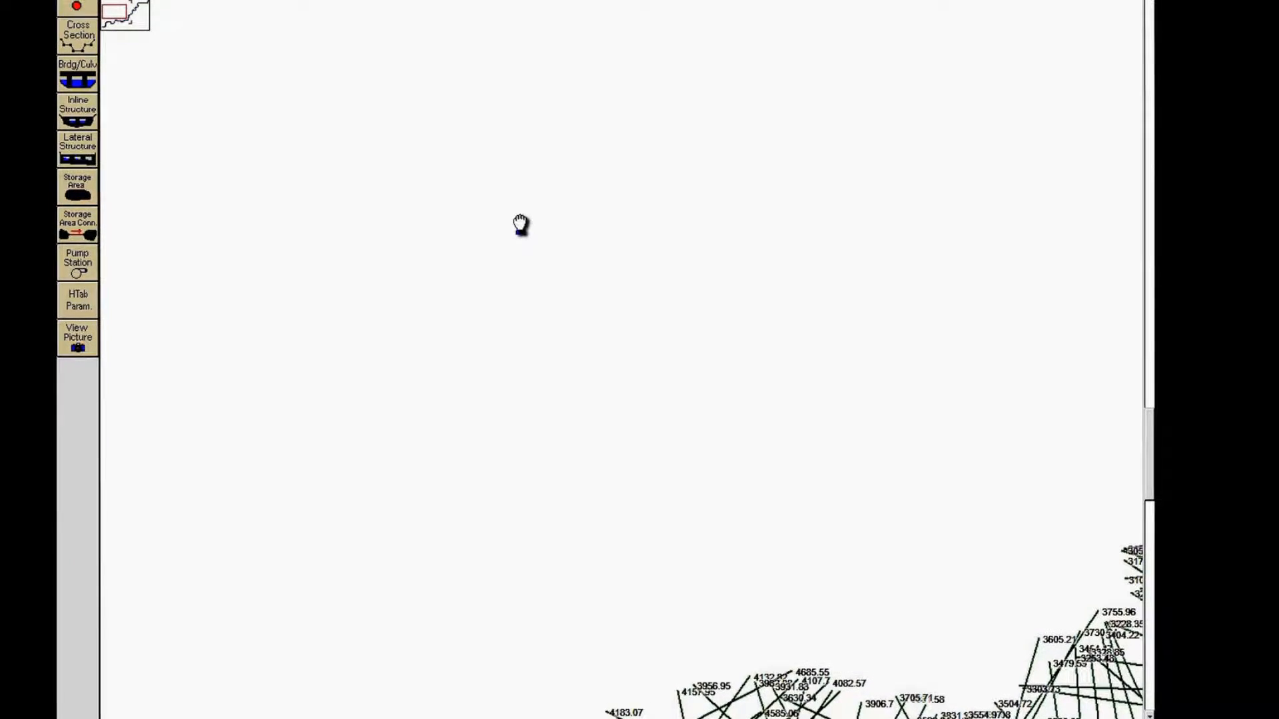
Open the cross section data at river station 5338.78 and browse the river station list down to the downstream end.
left_click(78, 37)
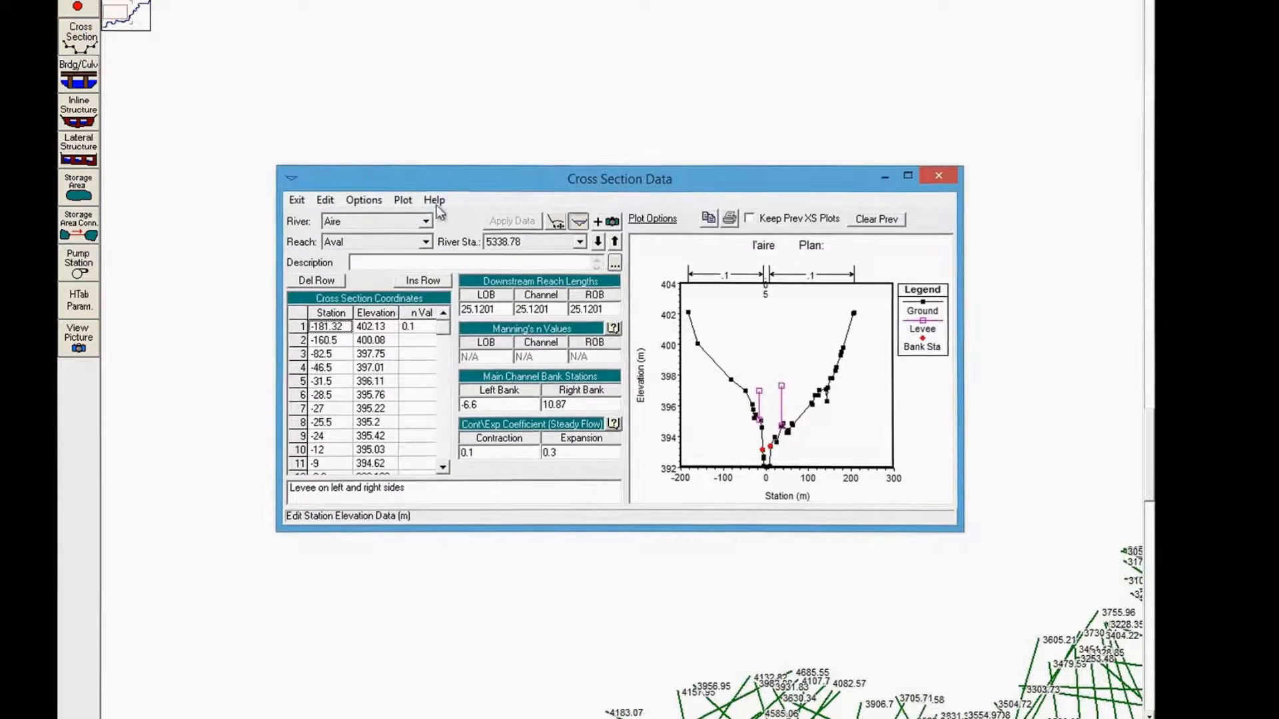
left_click(580, 242)
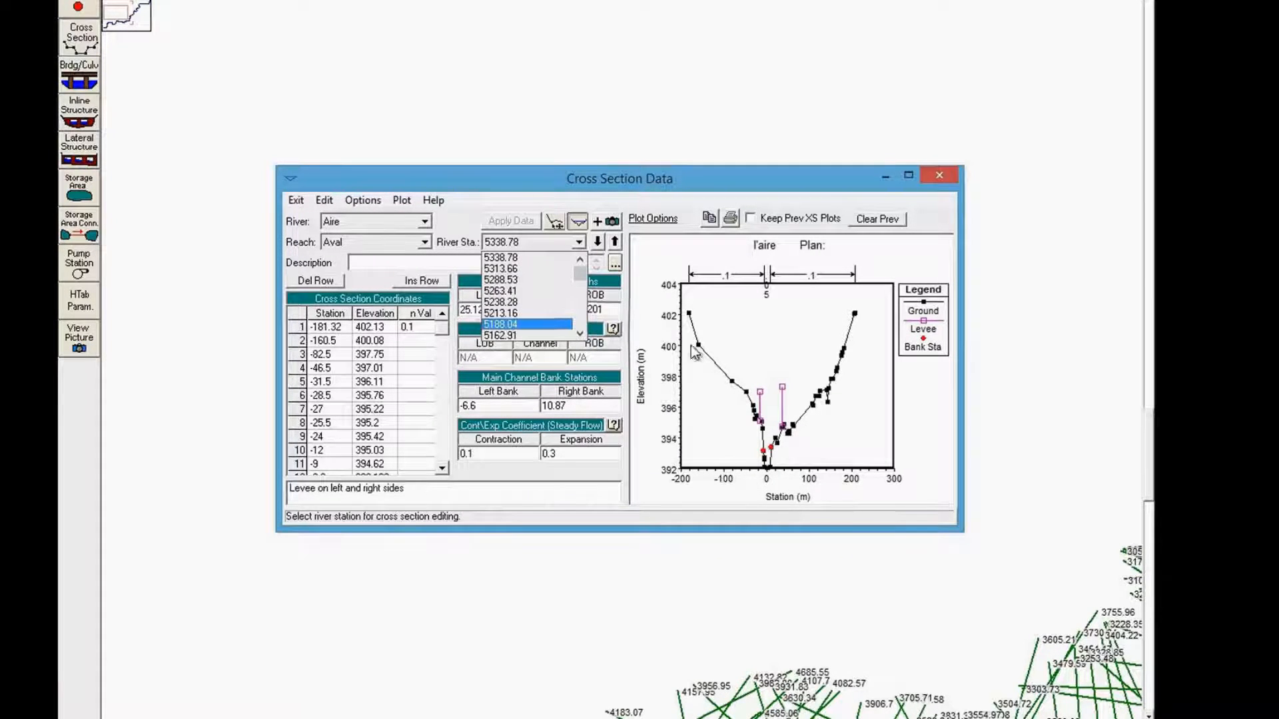
left_click_drag(576, 278, 580, 322)
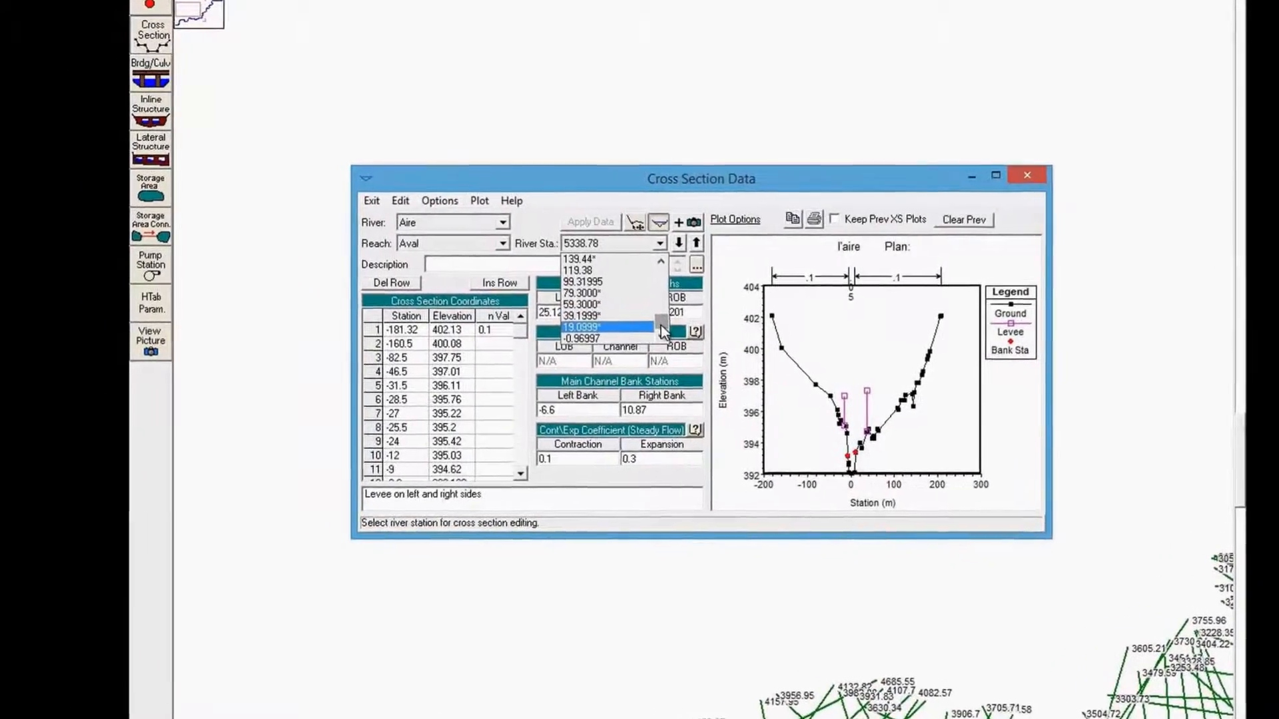
left_click(993, 176)
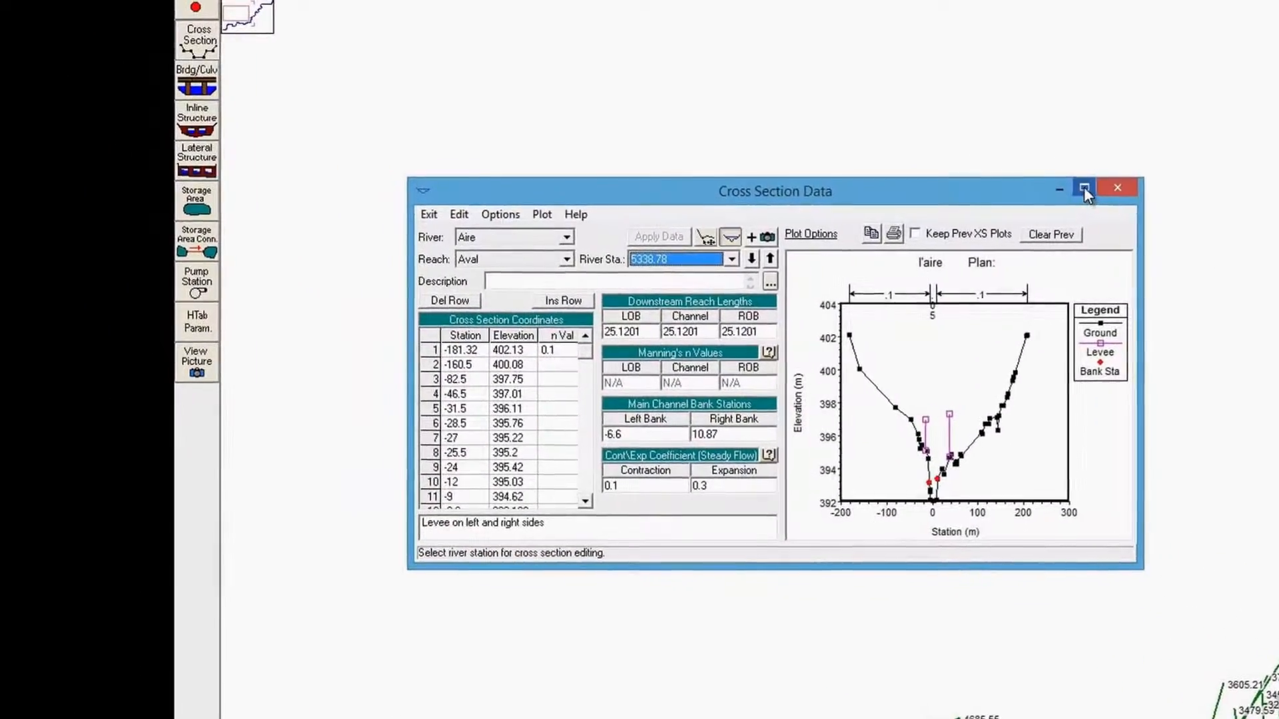
left_click(1082, 189)
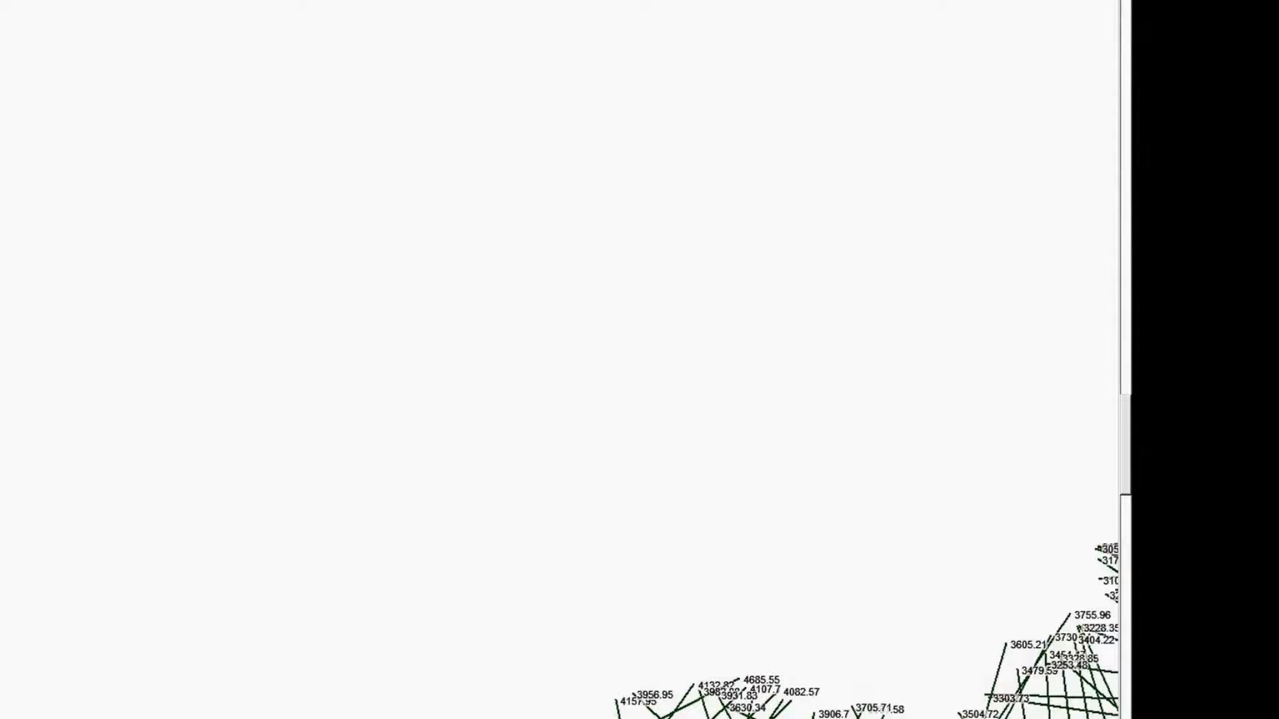
Interpolate new cross sections between river stations 5338.78 and 5313.66 with a maximum distance of 10 m.
left_click(157, 1)
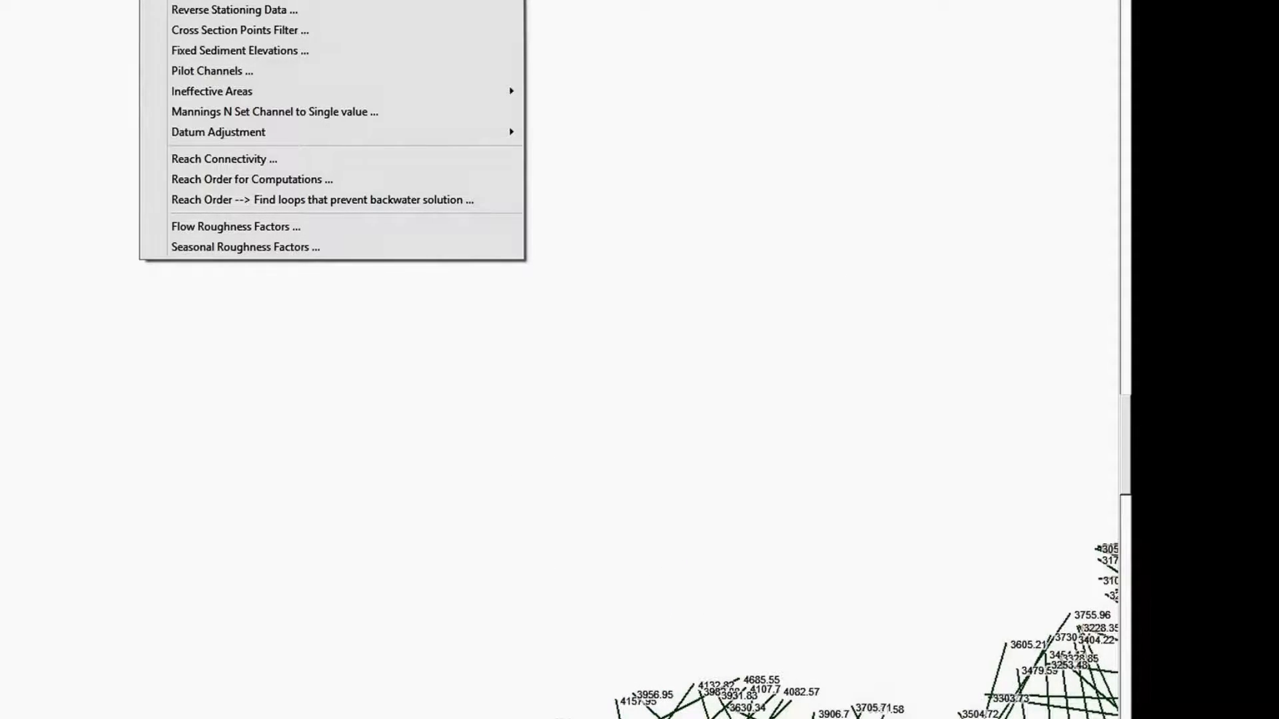
left_click(566, 2)
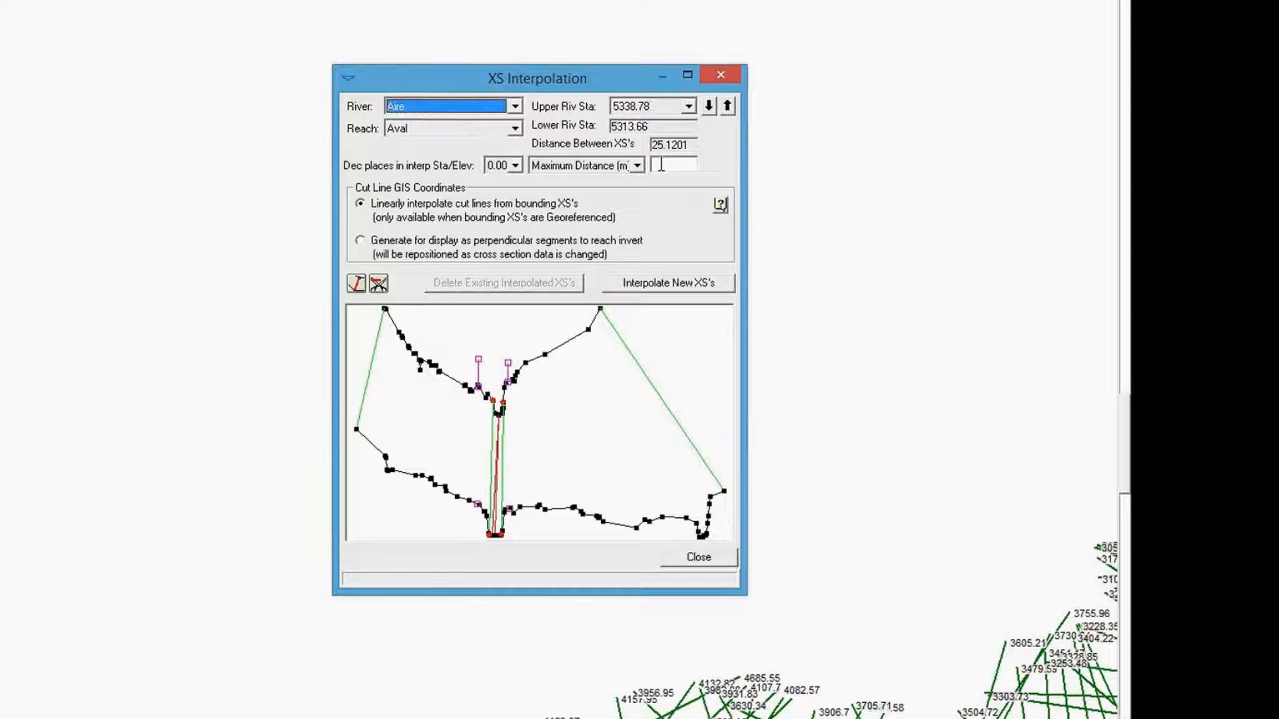
left_click(661, 164)
type("10")
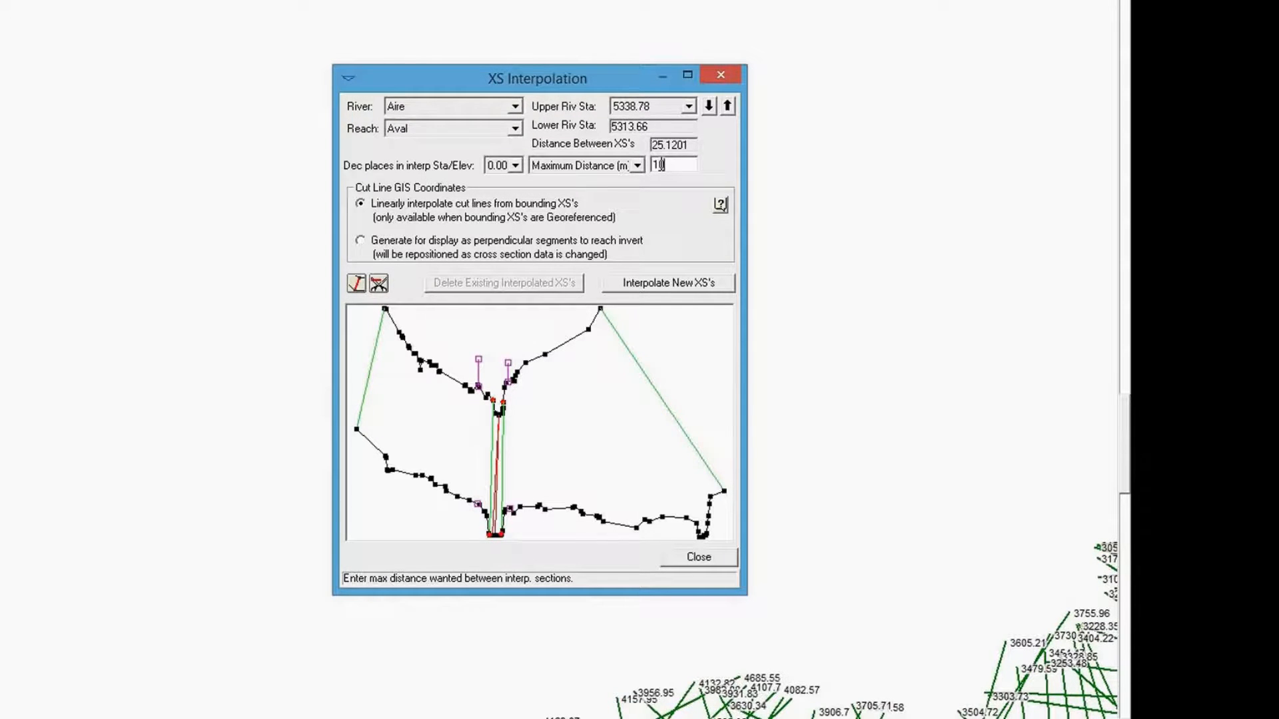
left_click(701, 286)
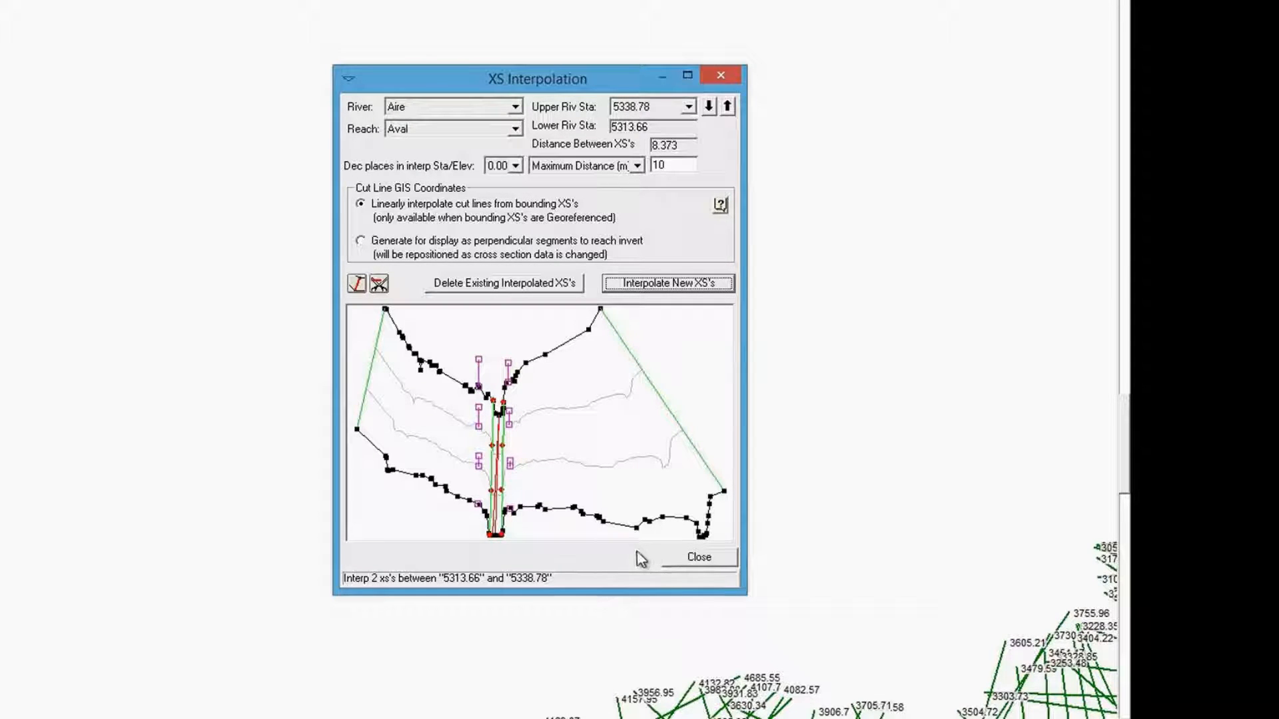
left_click(699, 562)
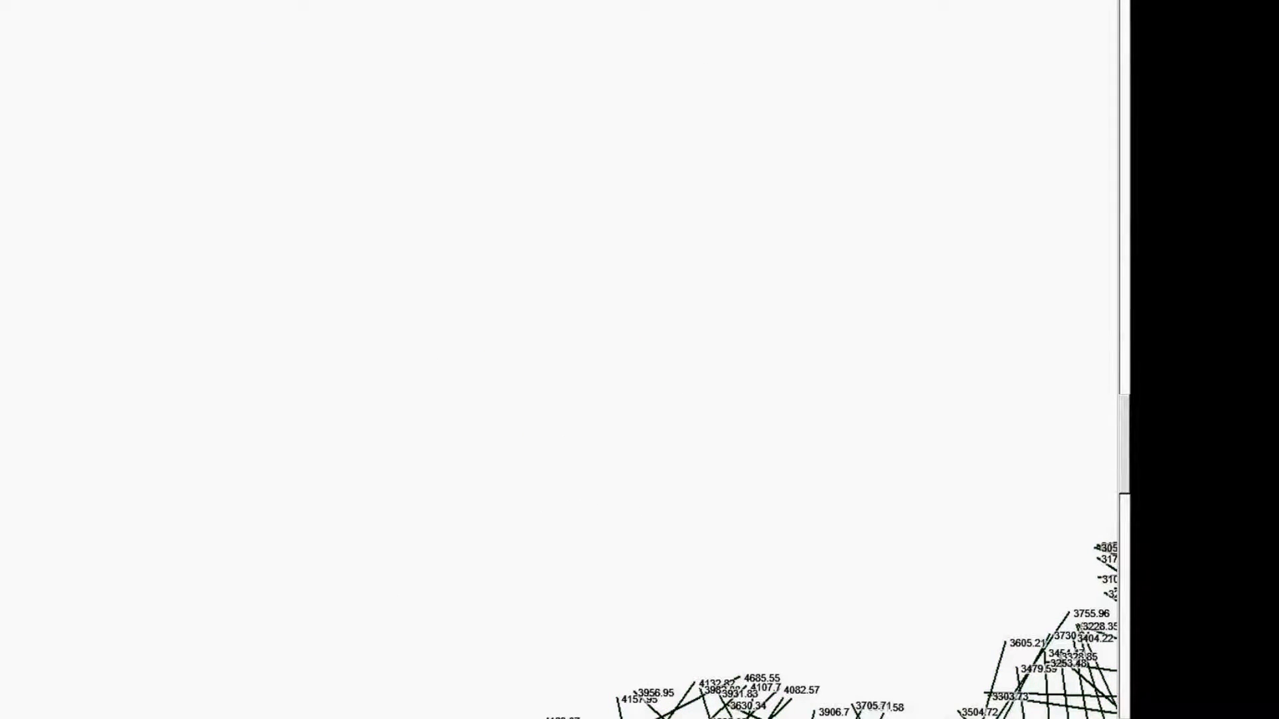
key("alt+v")
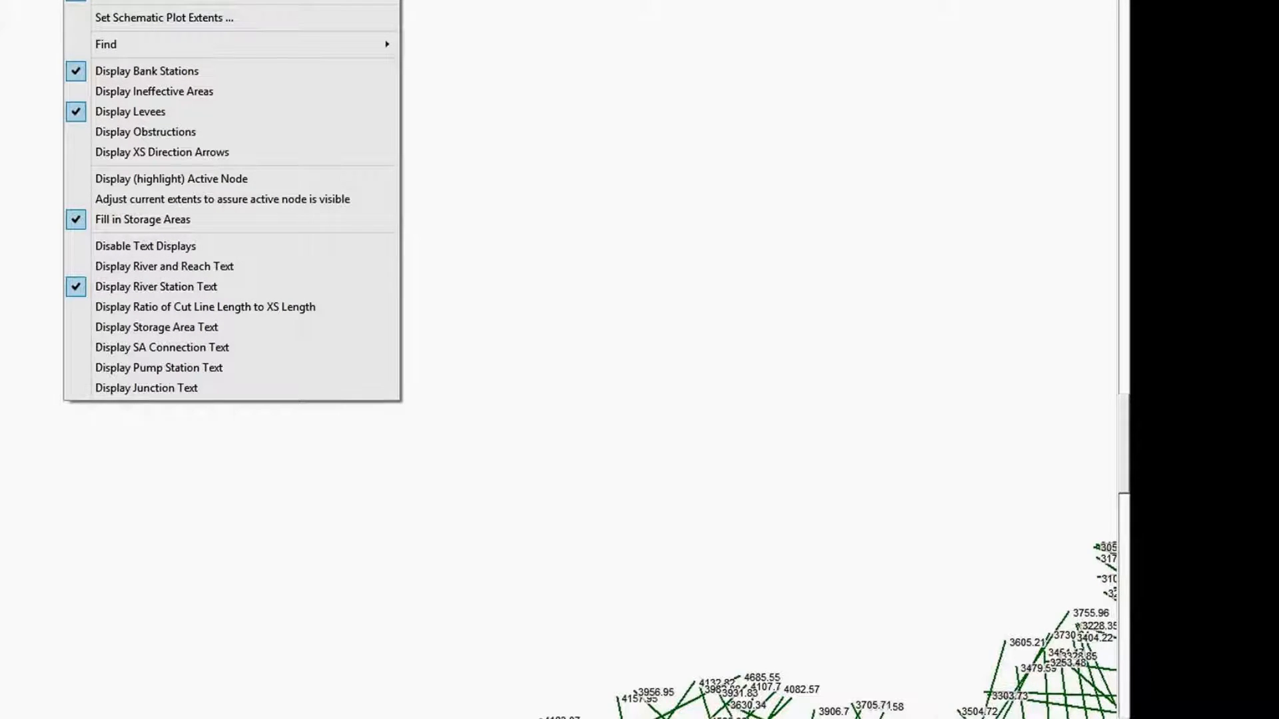
key("Right")
key("Right")
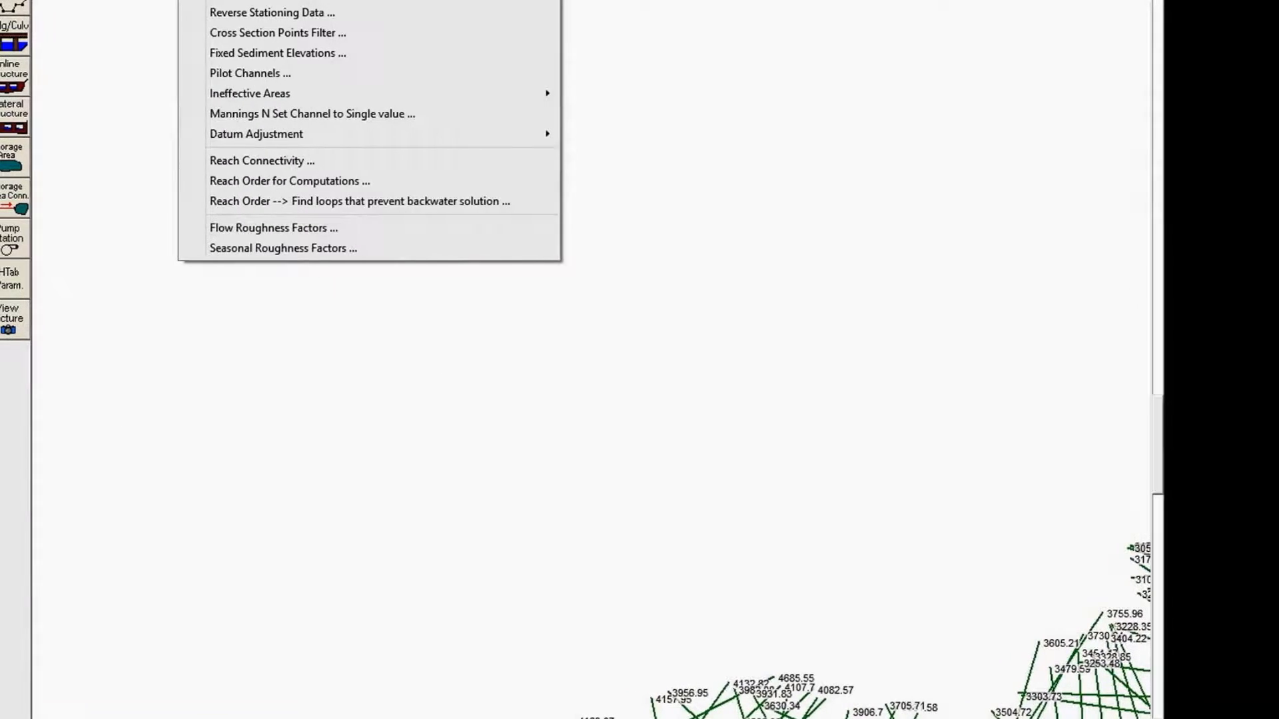
key("Right")
key("Left")
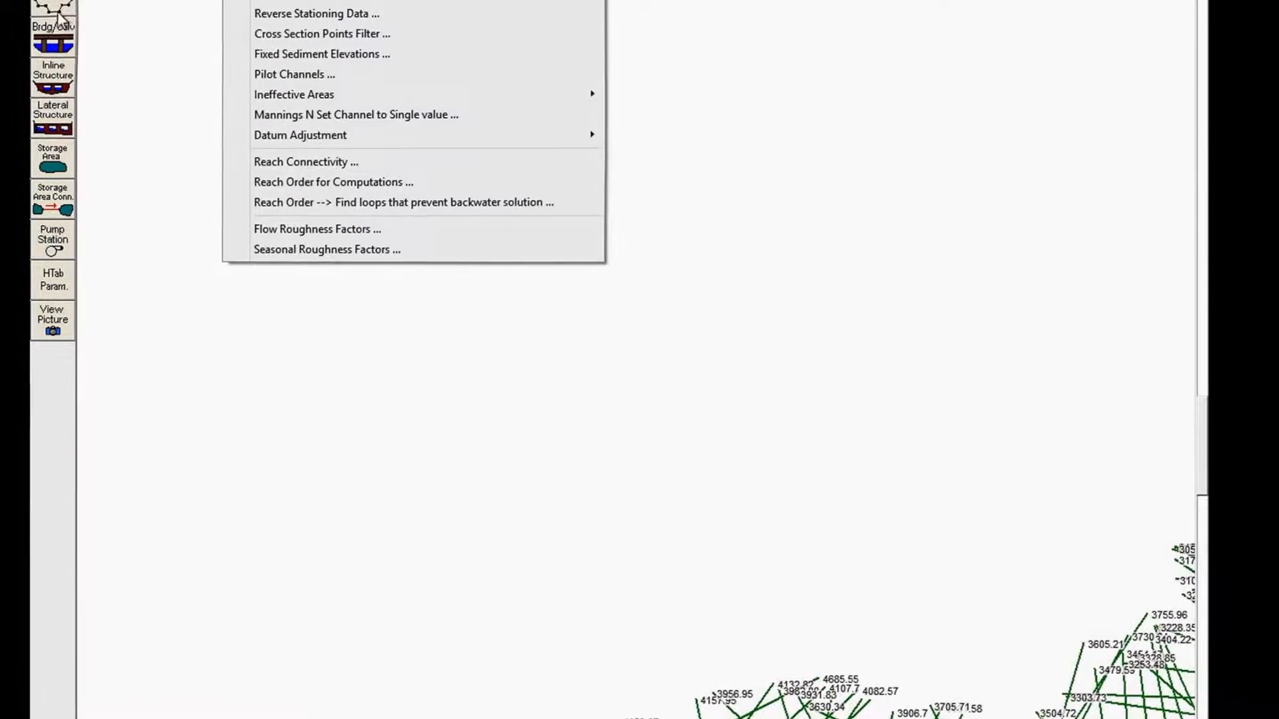
Set the minimum weir flow elevation to 389.98 in the deck/roadway data of the bridge at river station 4836.
left_click(53, 30)
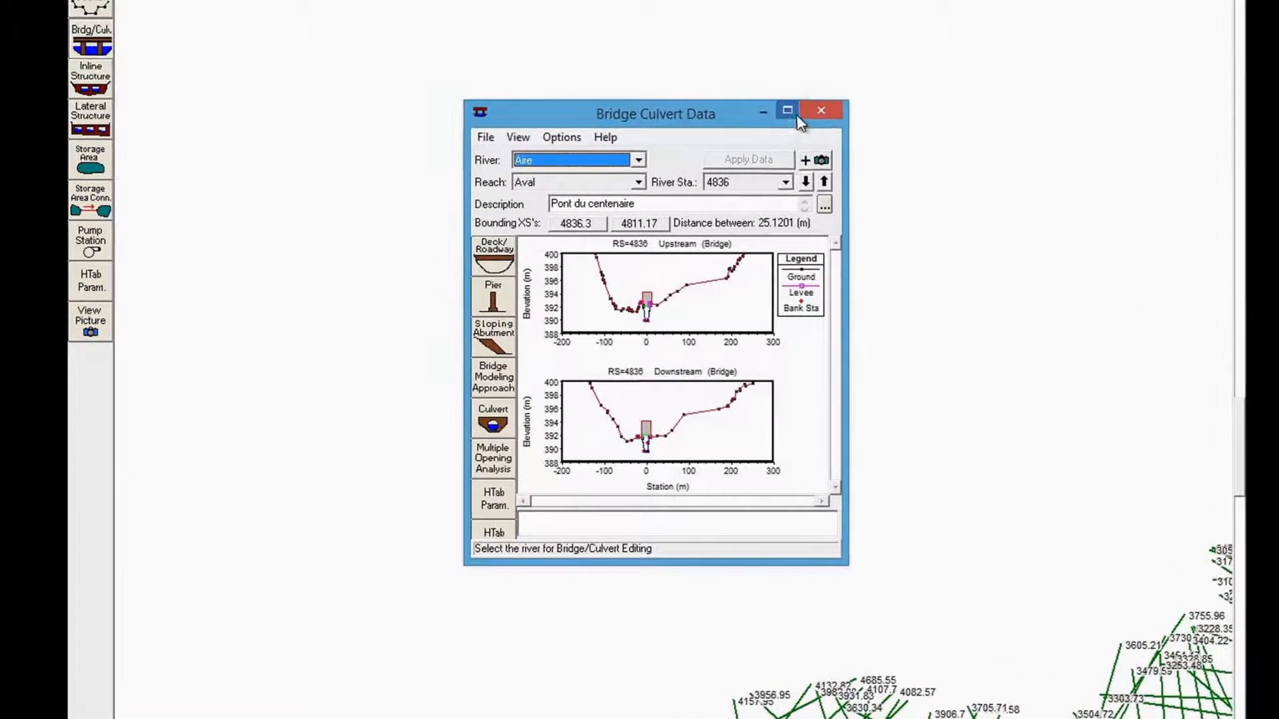
left_click(791, 110)
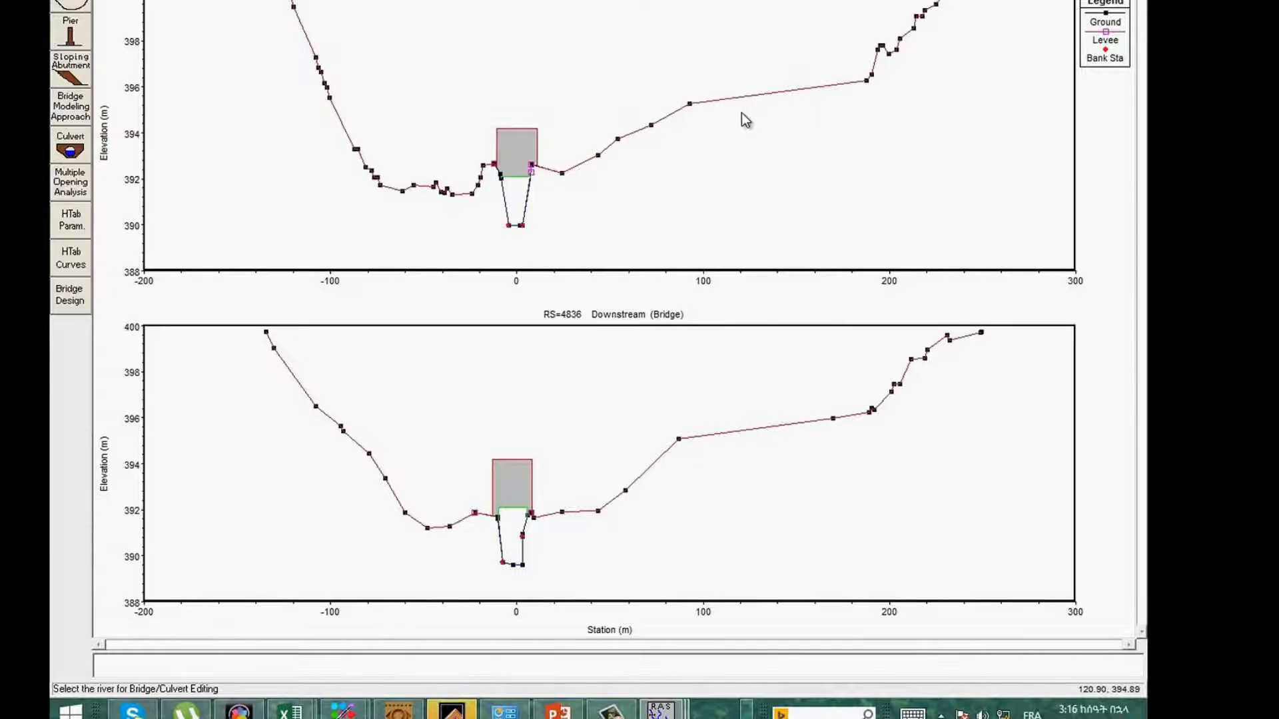
left_click(87, 4)
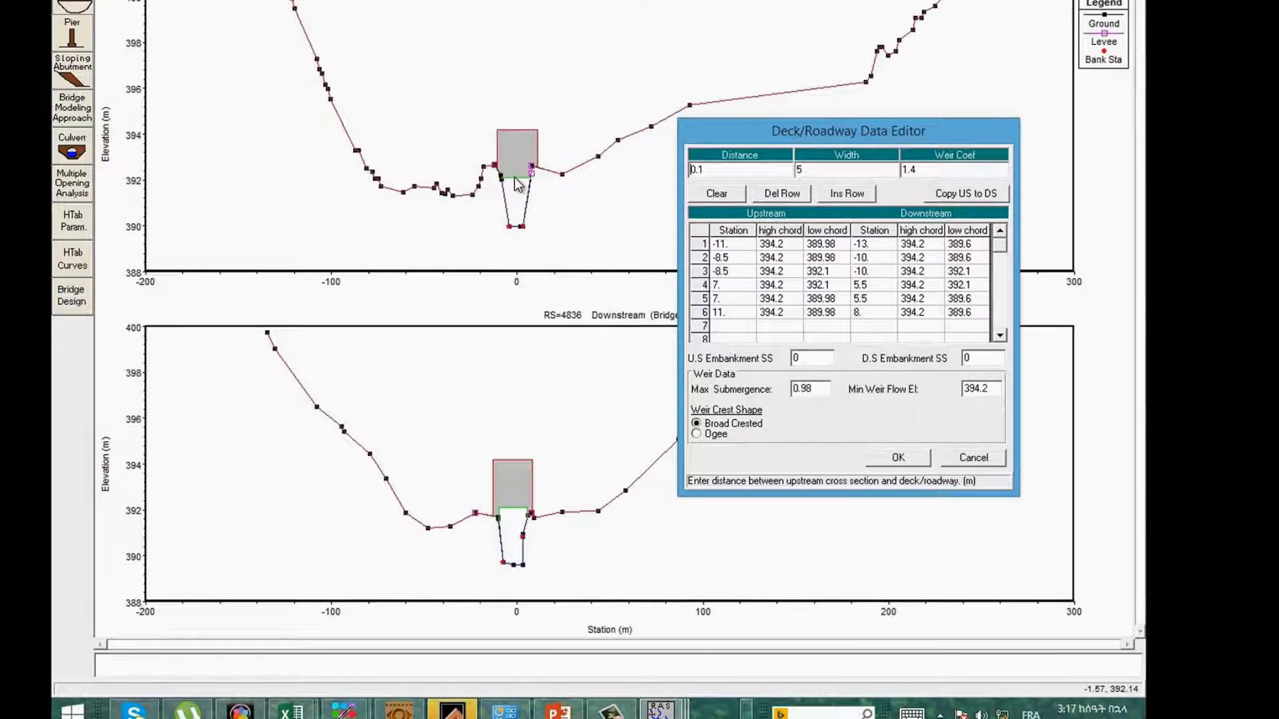
left_click_drag(992, 389, 954, 393)
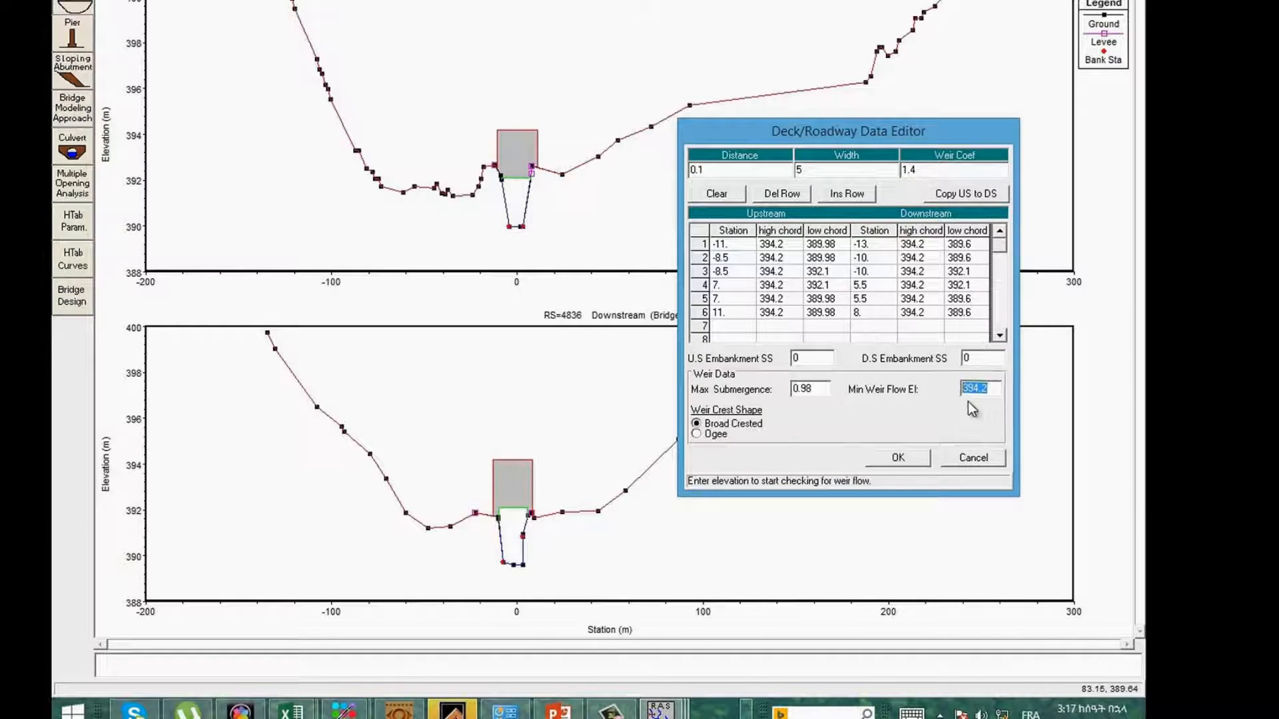
left_click(995, 389)
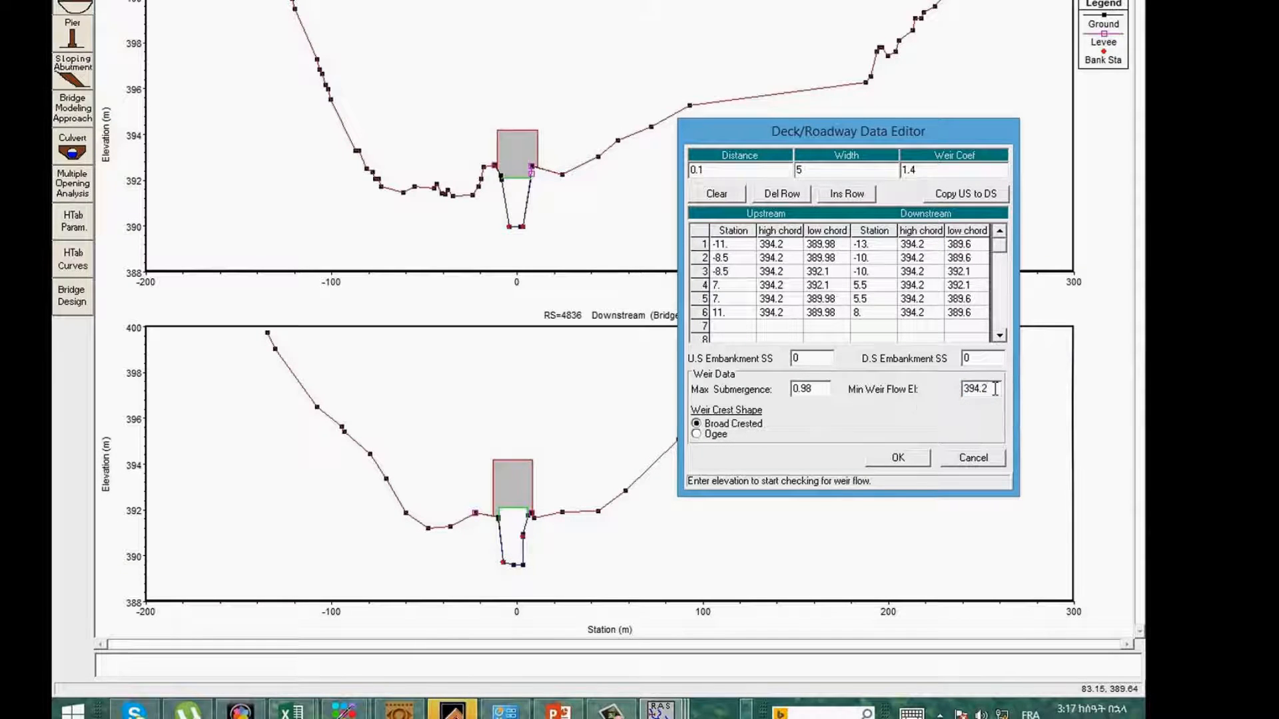
key("BackSpace")
key("BackSpace")
type("89.98")
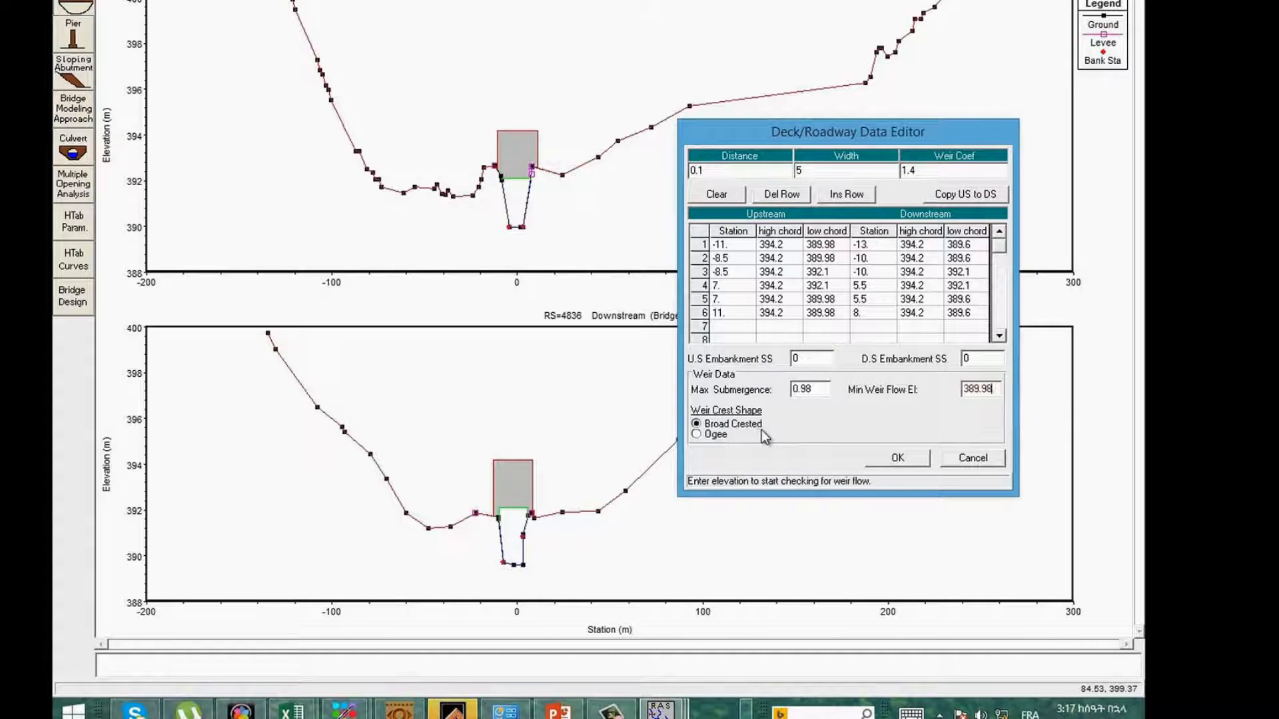
Set the bridge deck's width to 5 m, weir coefficient to 2.6 and distance from the upstream cross section to 1 m.
left_click(797, 171)
type("5")
key("Tab")
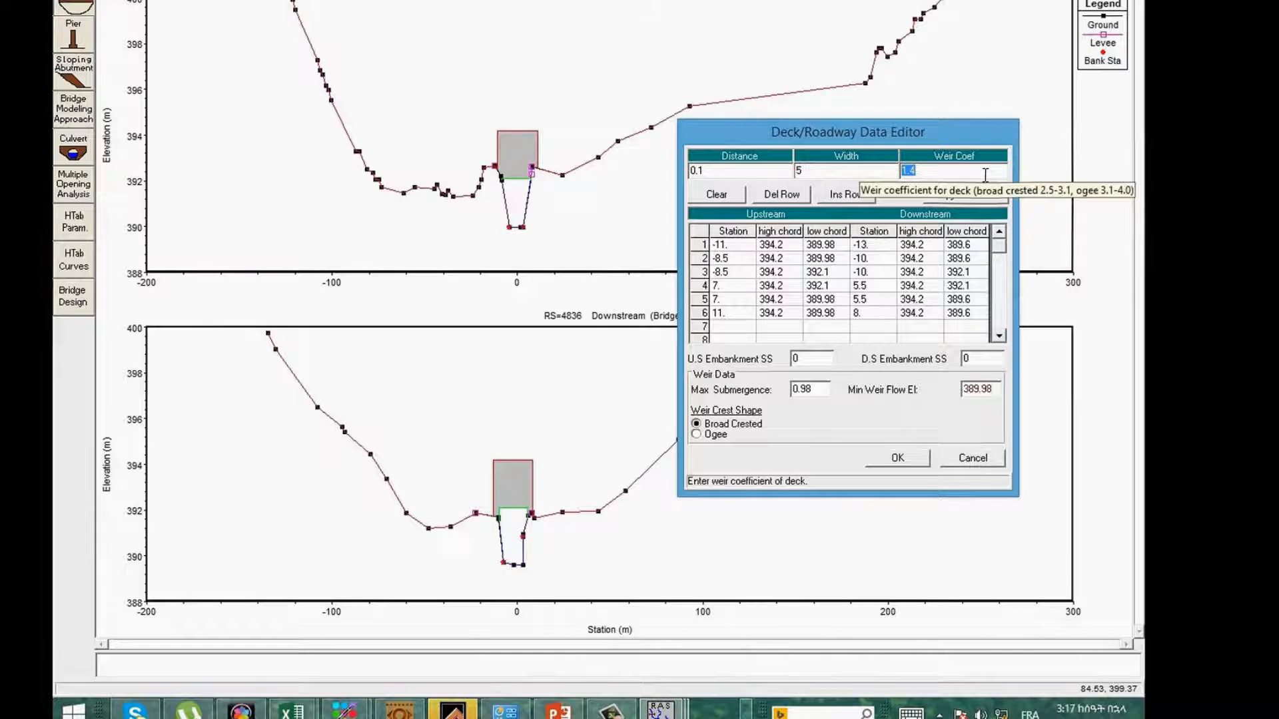
type("2.6")
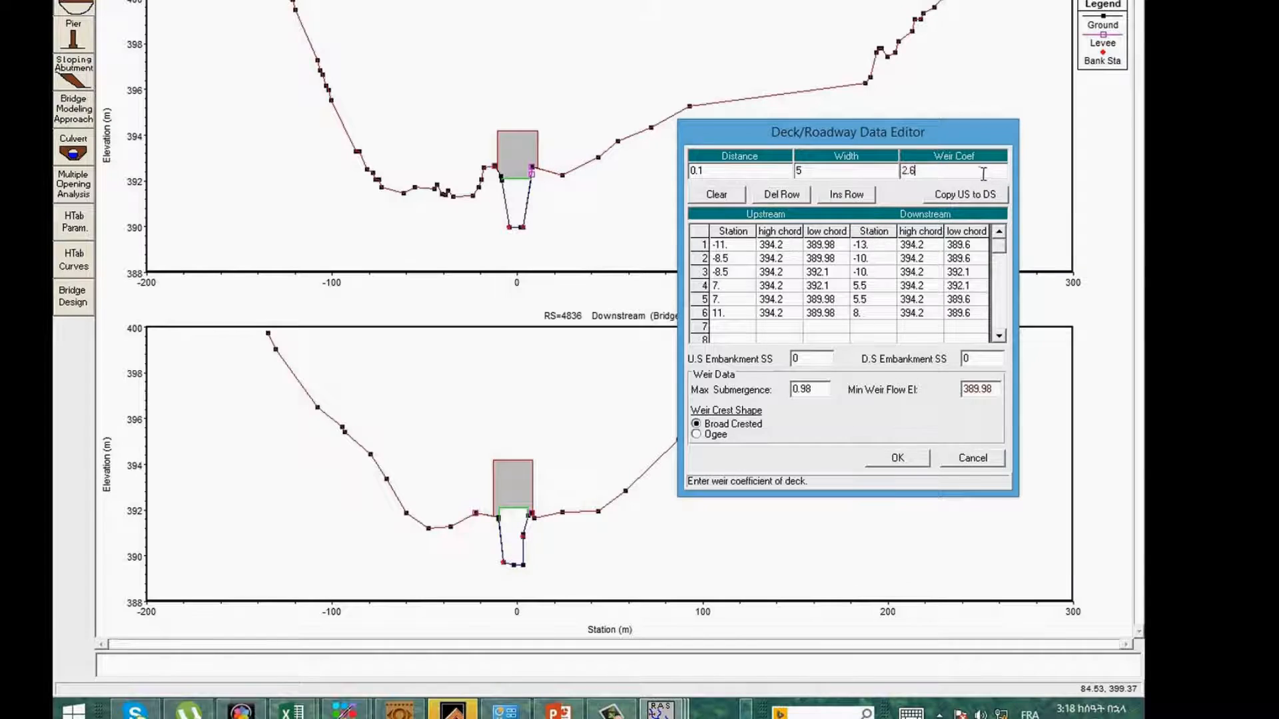
left_click(722, 171)
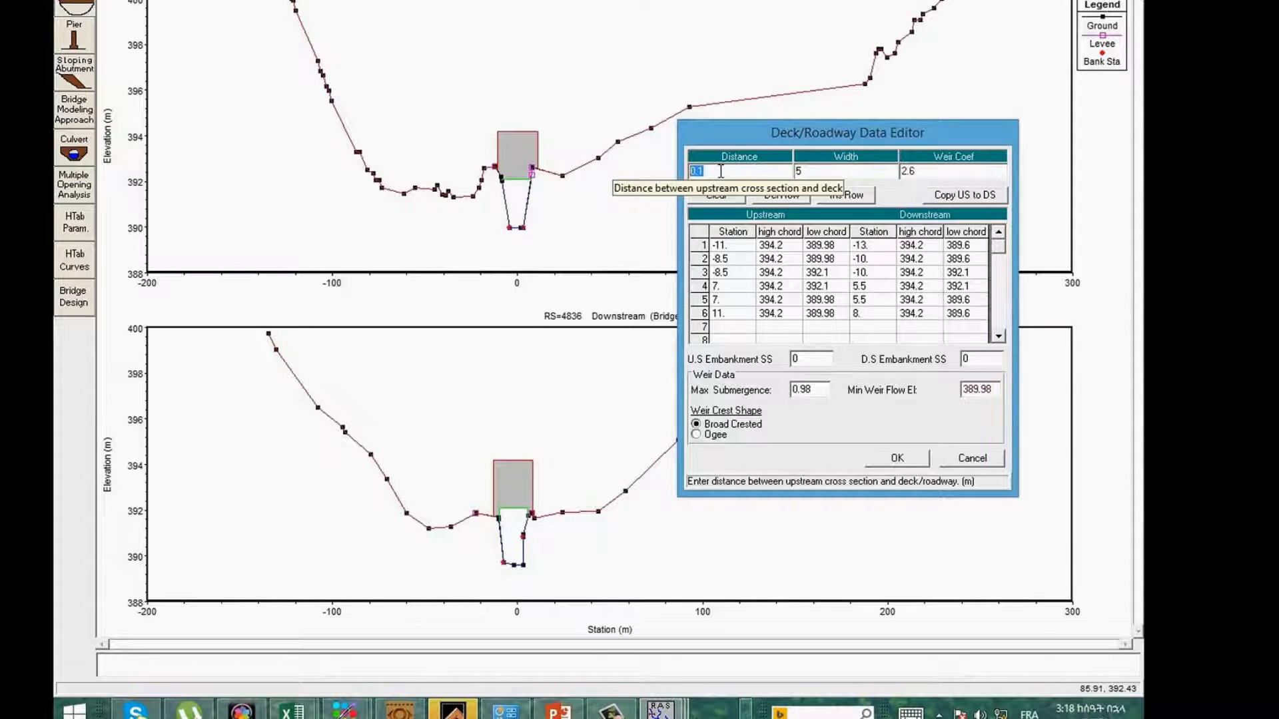
type("1")
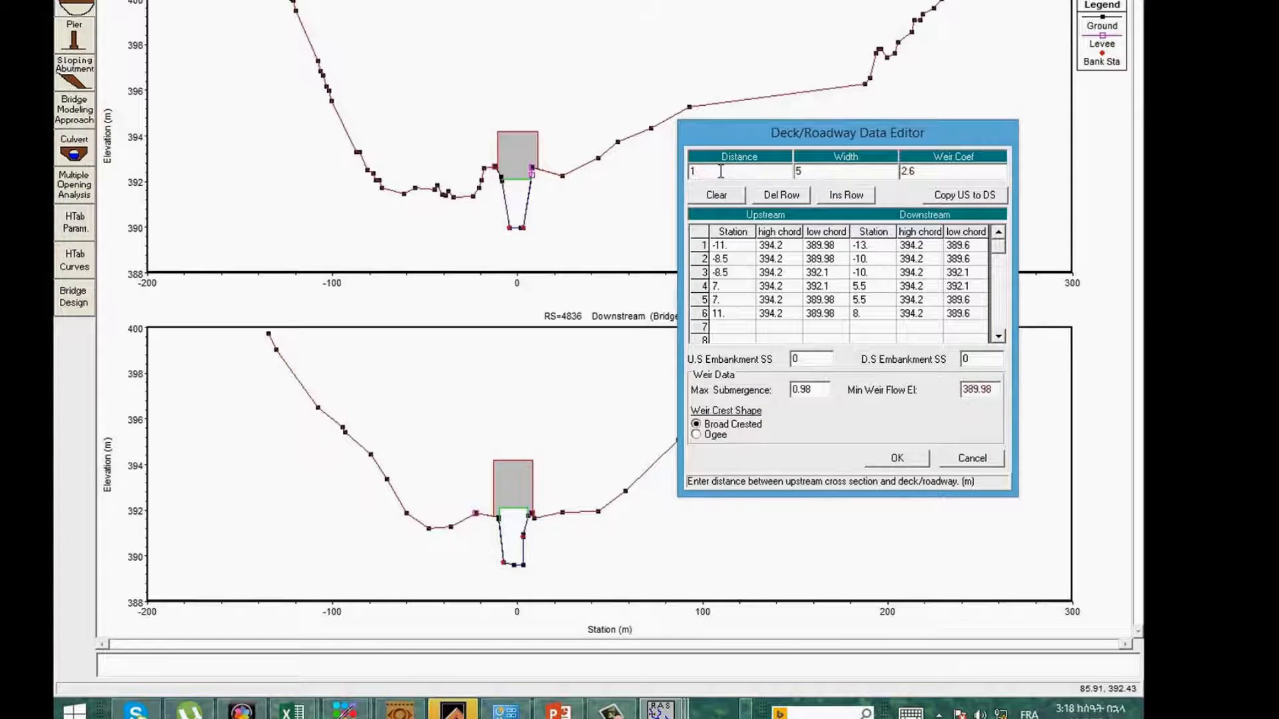
Set the bridge deck's distance from the upstream cross section to 0.1 m and apply the deck/roadway data.
double_click(696, 171)
type("0.")
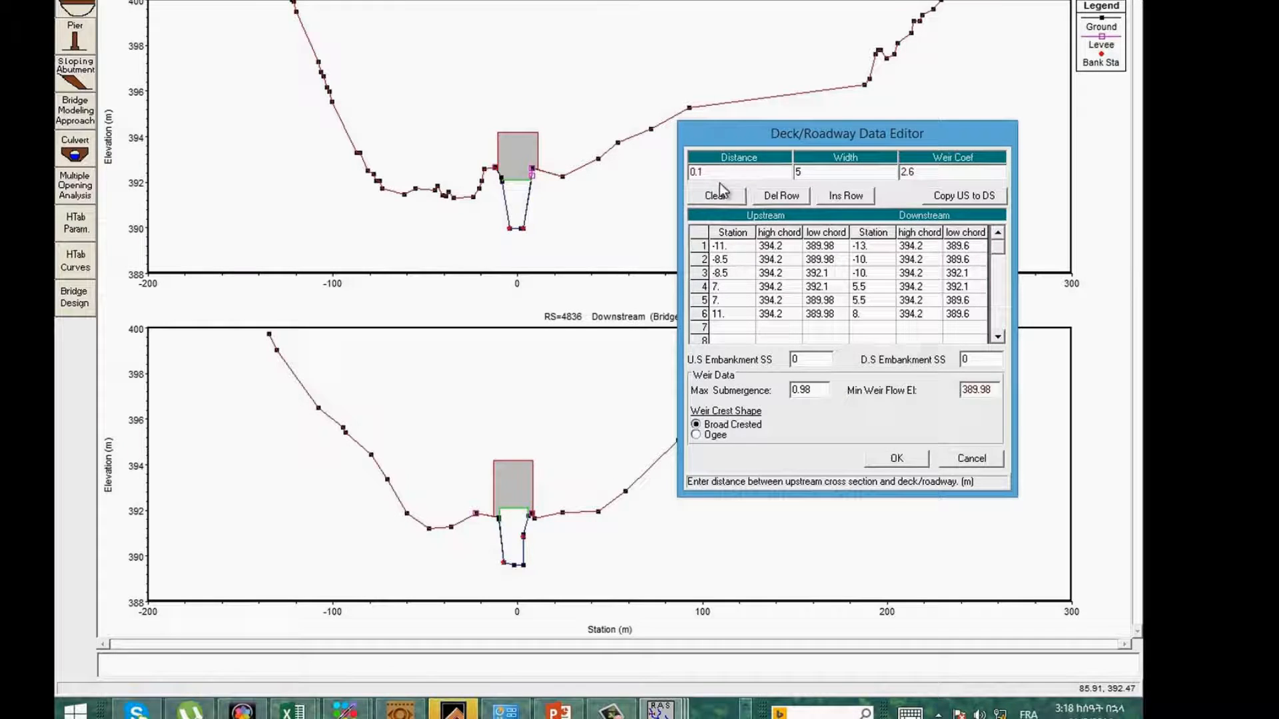
left_click(894, 458)
Read the deck underside and channel bed elevations on the upstream plot and enter 389 and 392 as pier 1's upstream elevations.
left_click(78, 44)
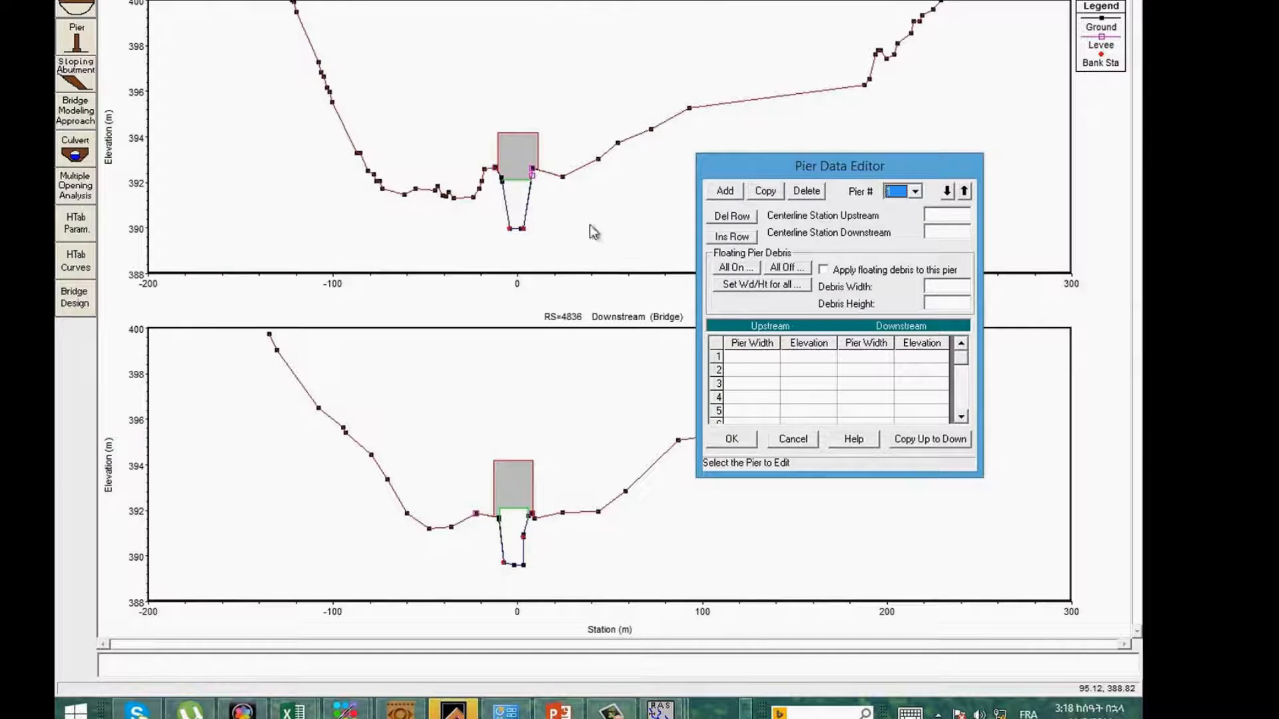
left_click(513, 179)
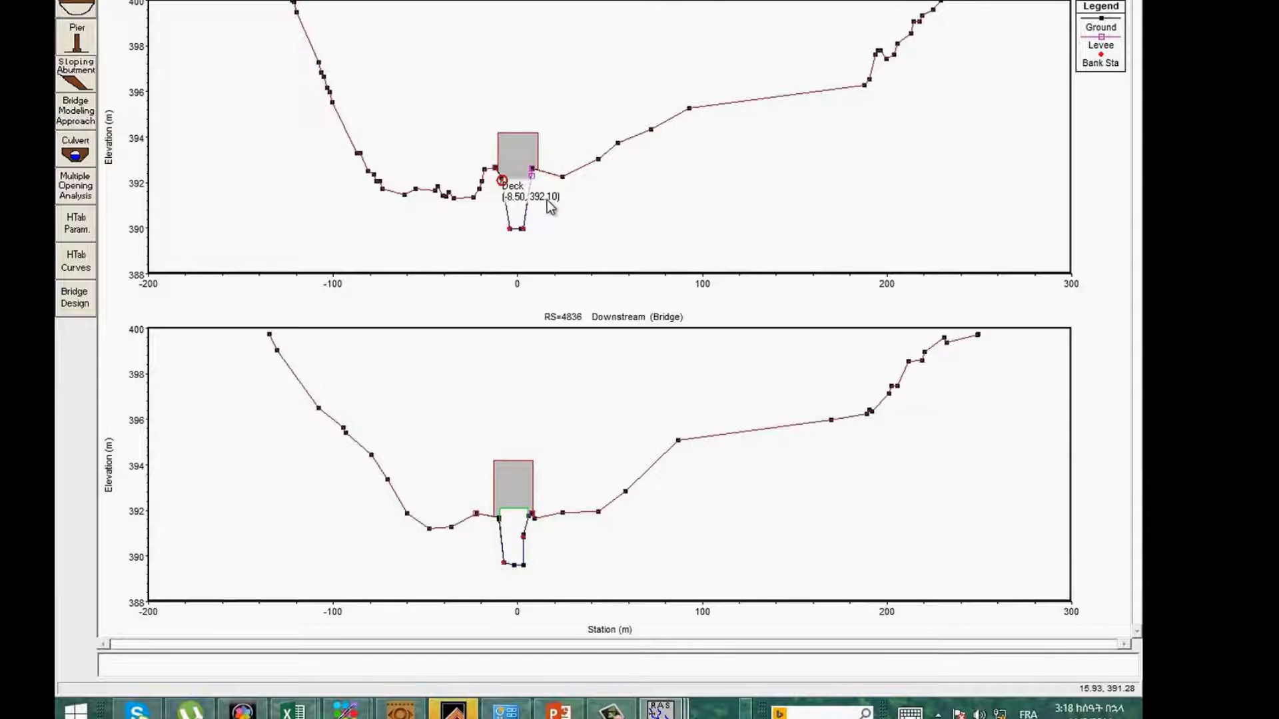
left_click(516, 181)
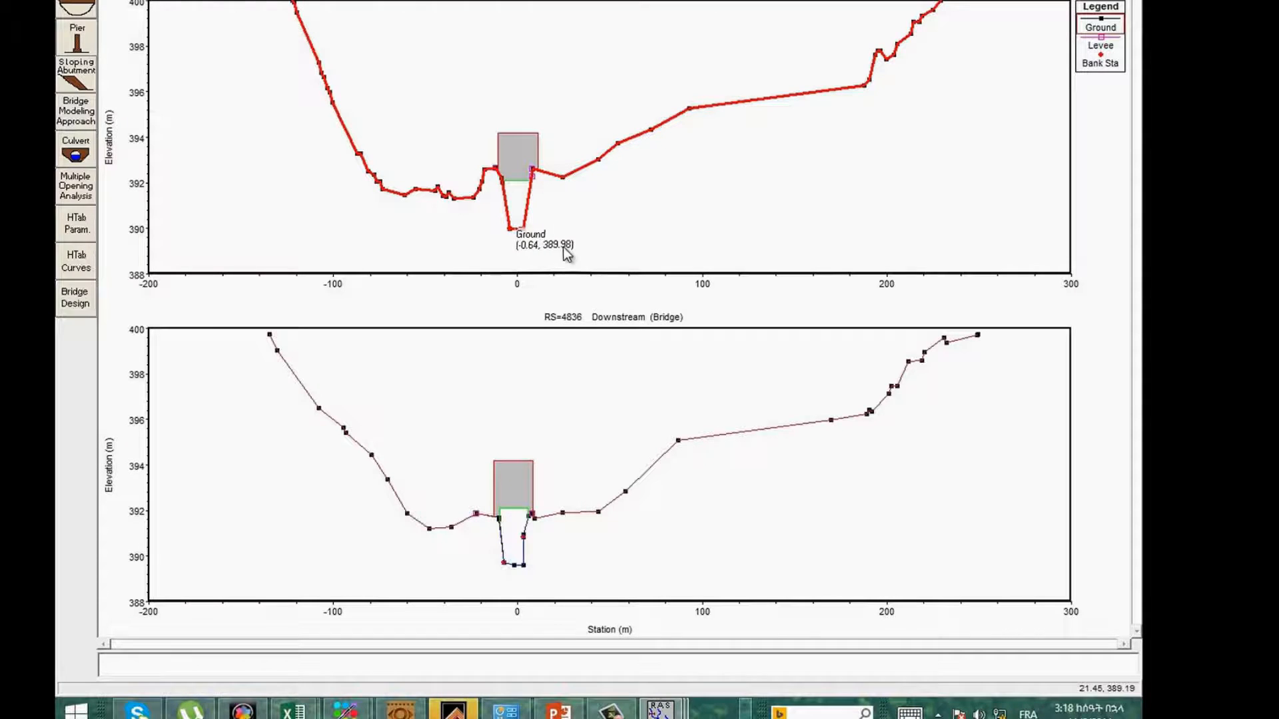
left_click(76, 38)
left_click(810, 358)
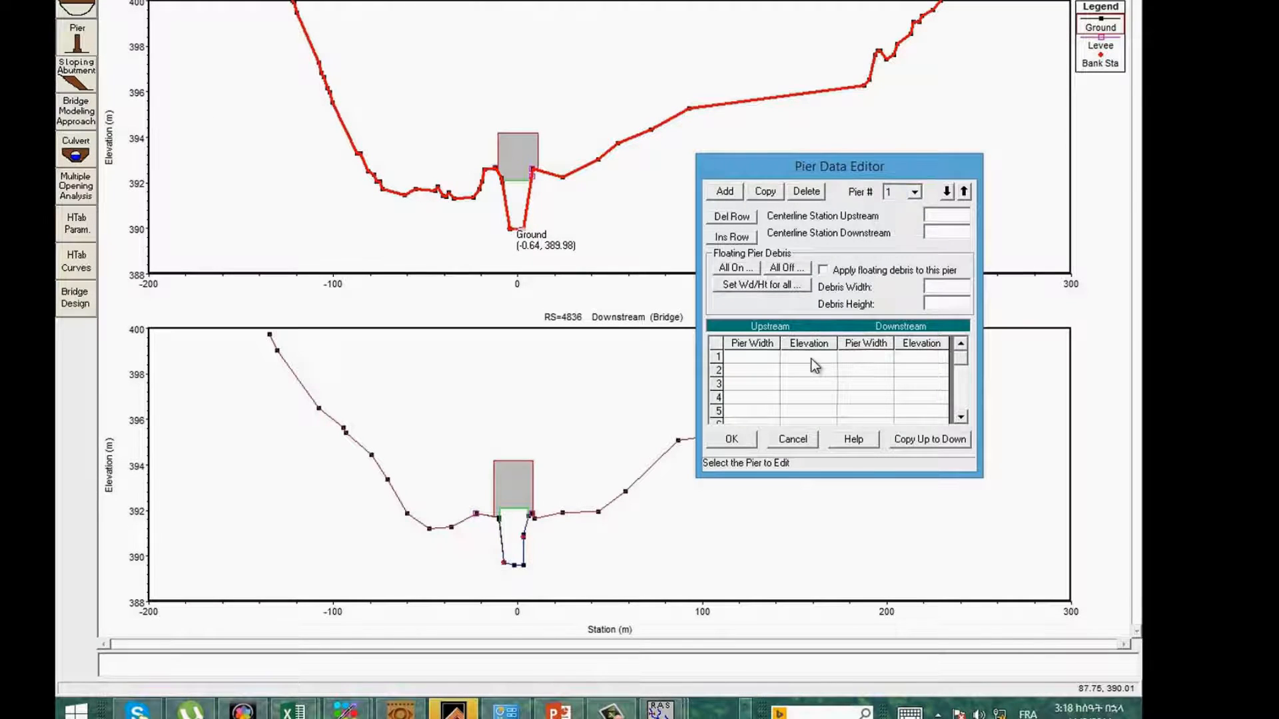
type("389")
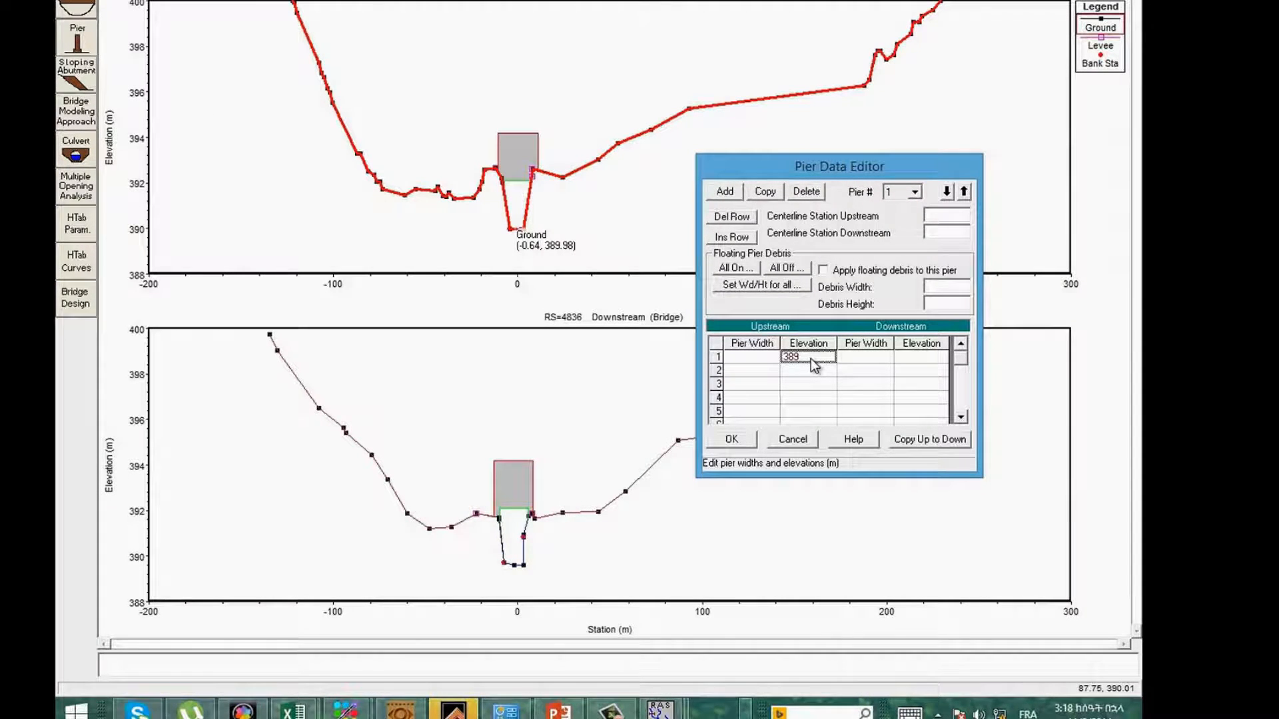
left_click(807, 372)
type("3")
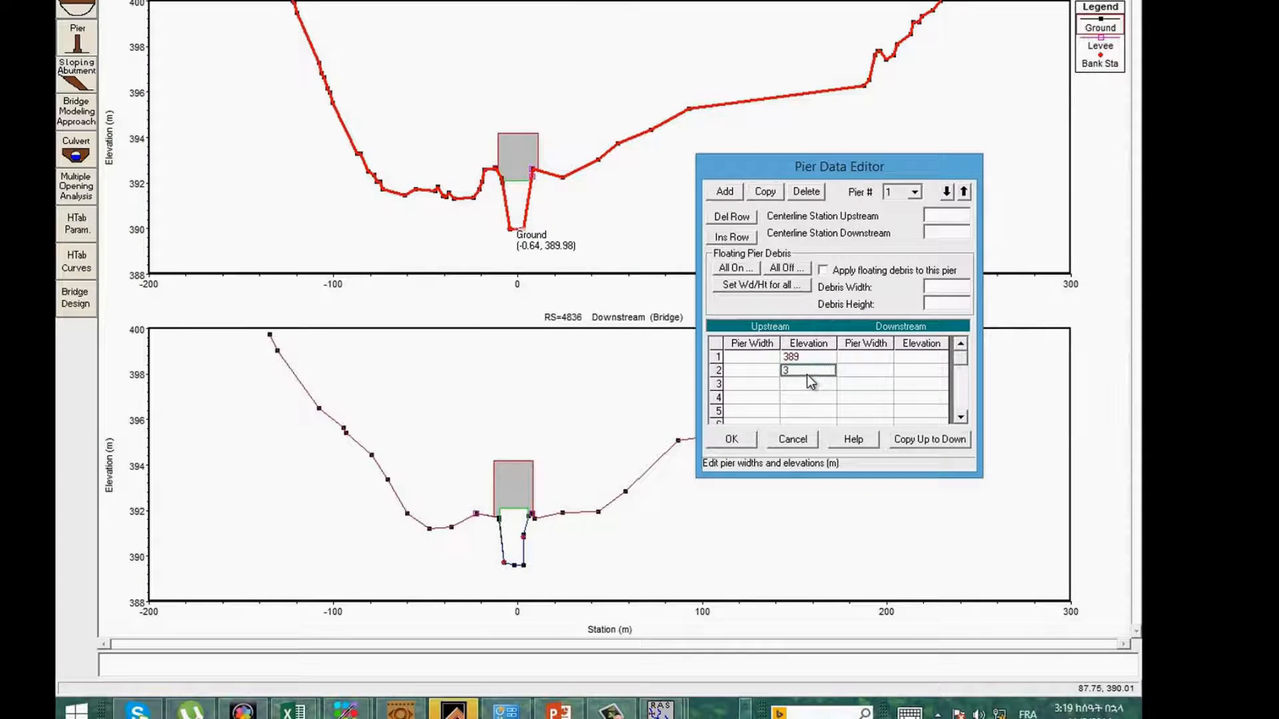
left_click(517, 178)
left_click(77, 39)
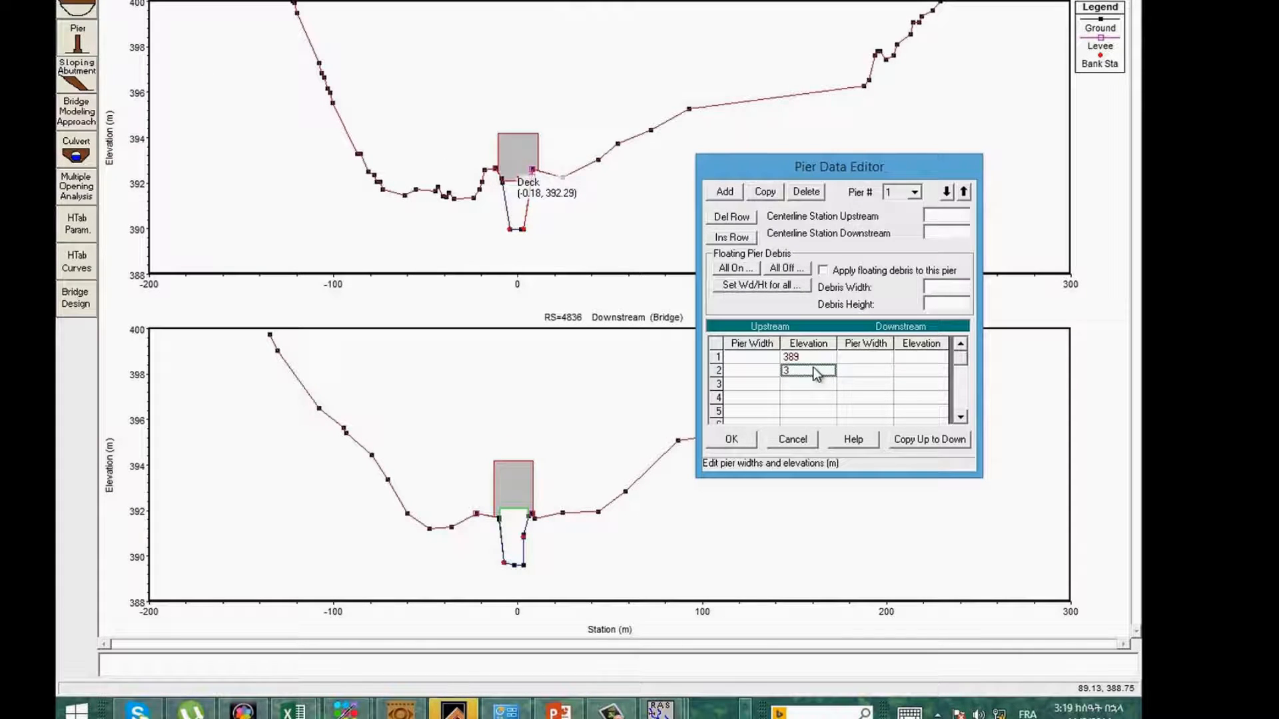
type("92")
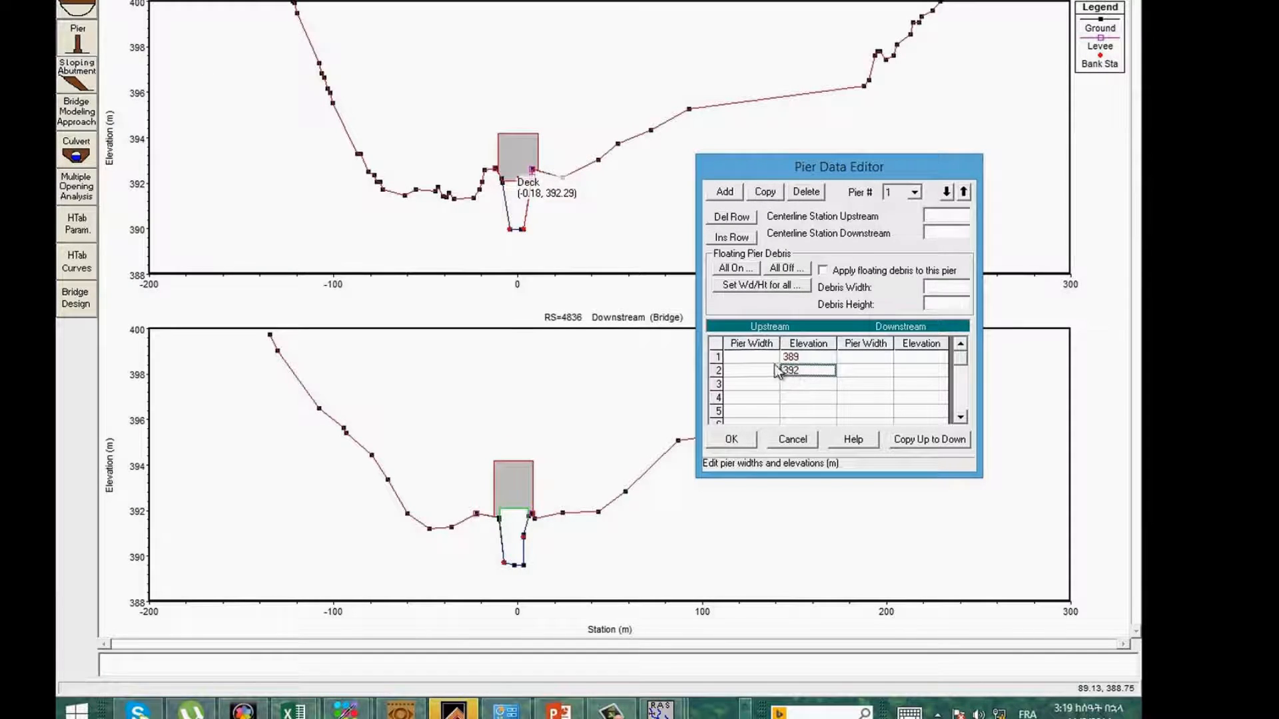
Set pier 1's upstream width to 1.25 m at both elevations and copy the upstream pier data to the downstream side.
left_click(742, 358)
type("1.")
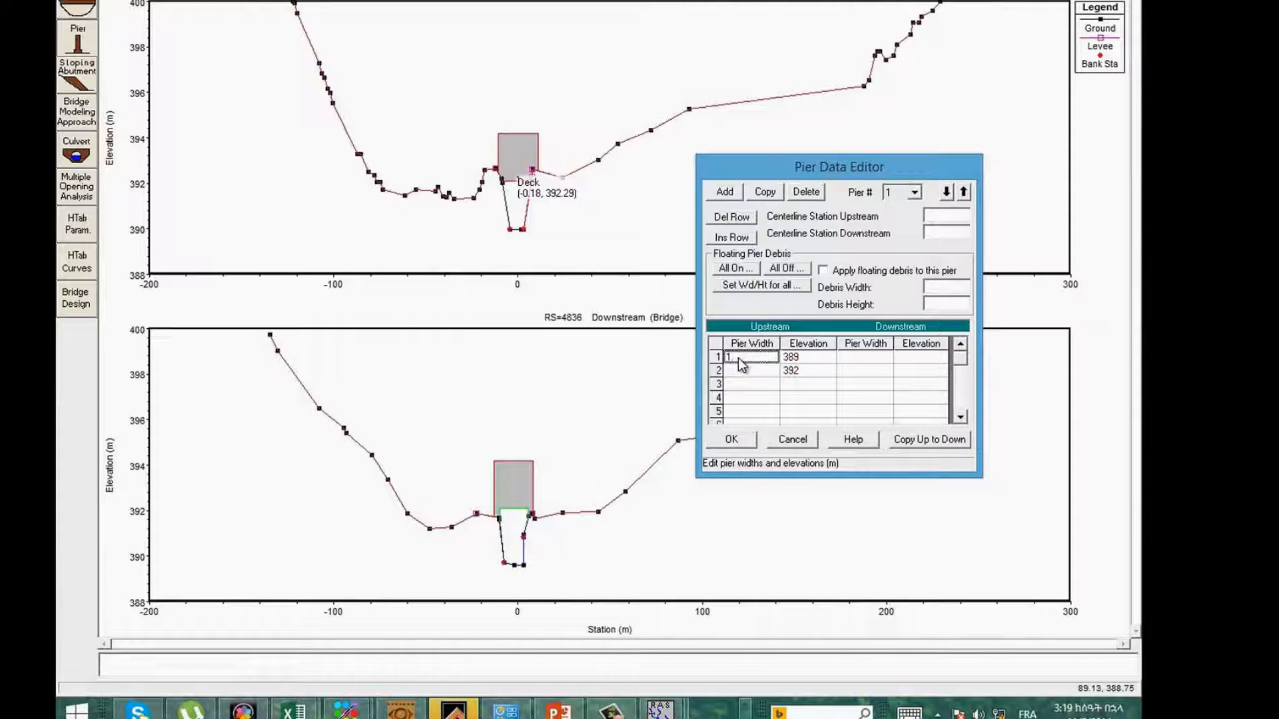
type("25")
left_click(747, 370)
type("1.25")
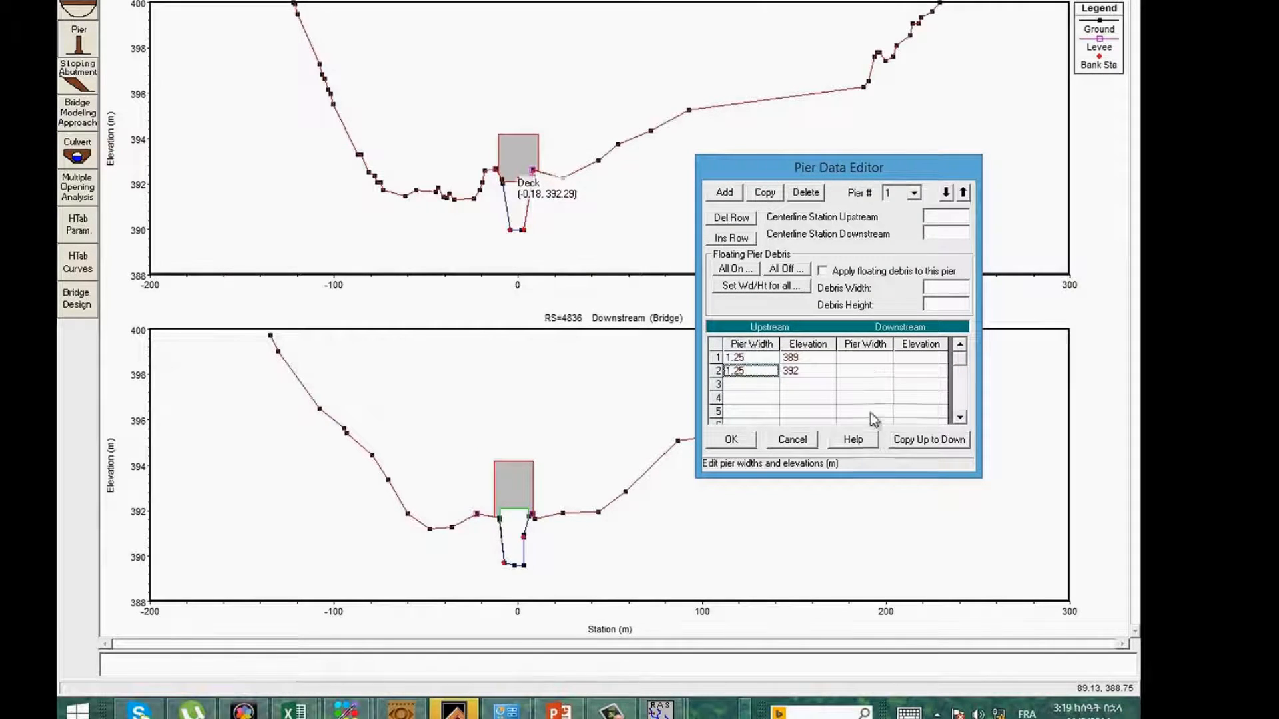
left_click(929, 440)
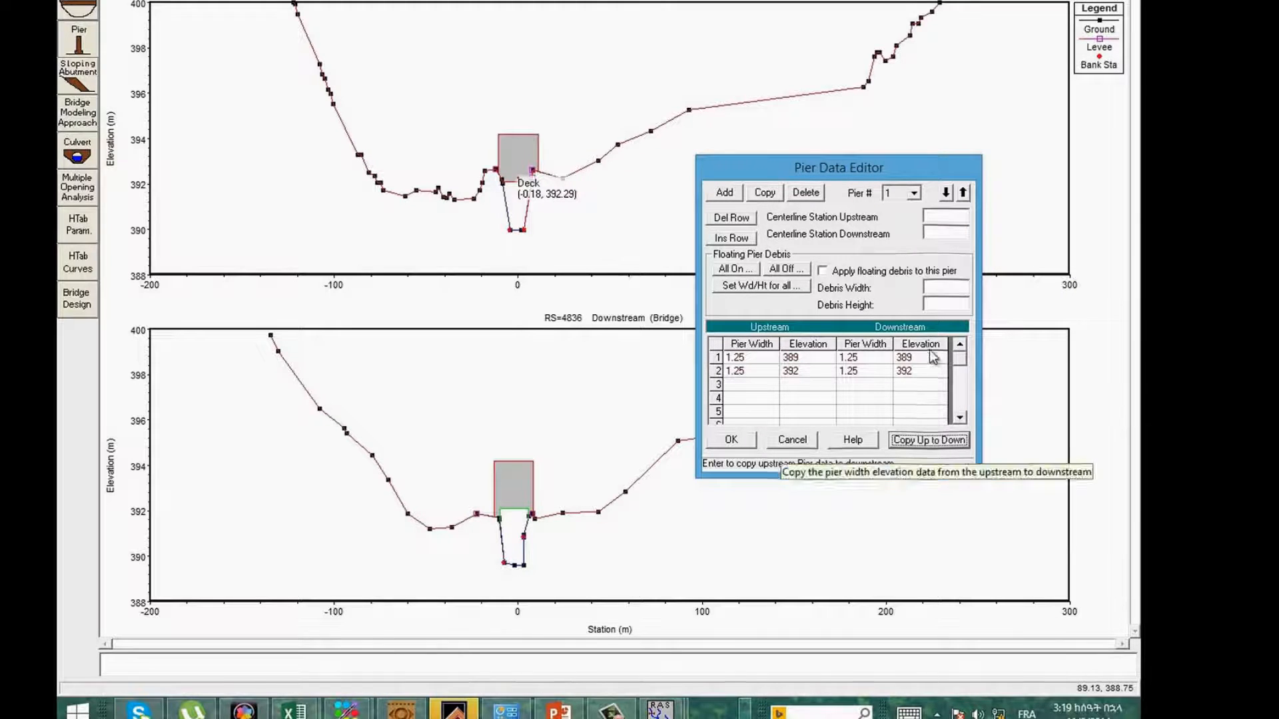
Set pier 1's upstream and downstream centerline stations to 0 and apply the pier data.
left_click(937, 217)
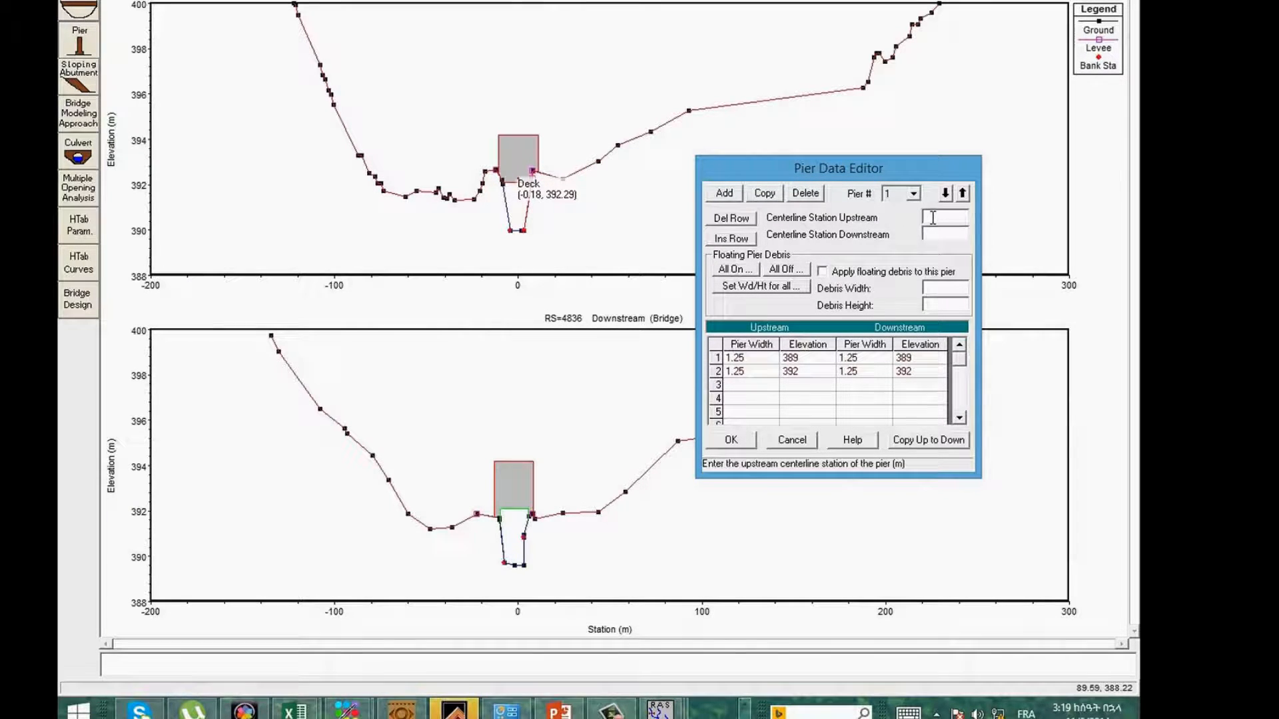
left_click(944, 236)
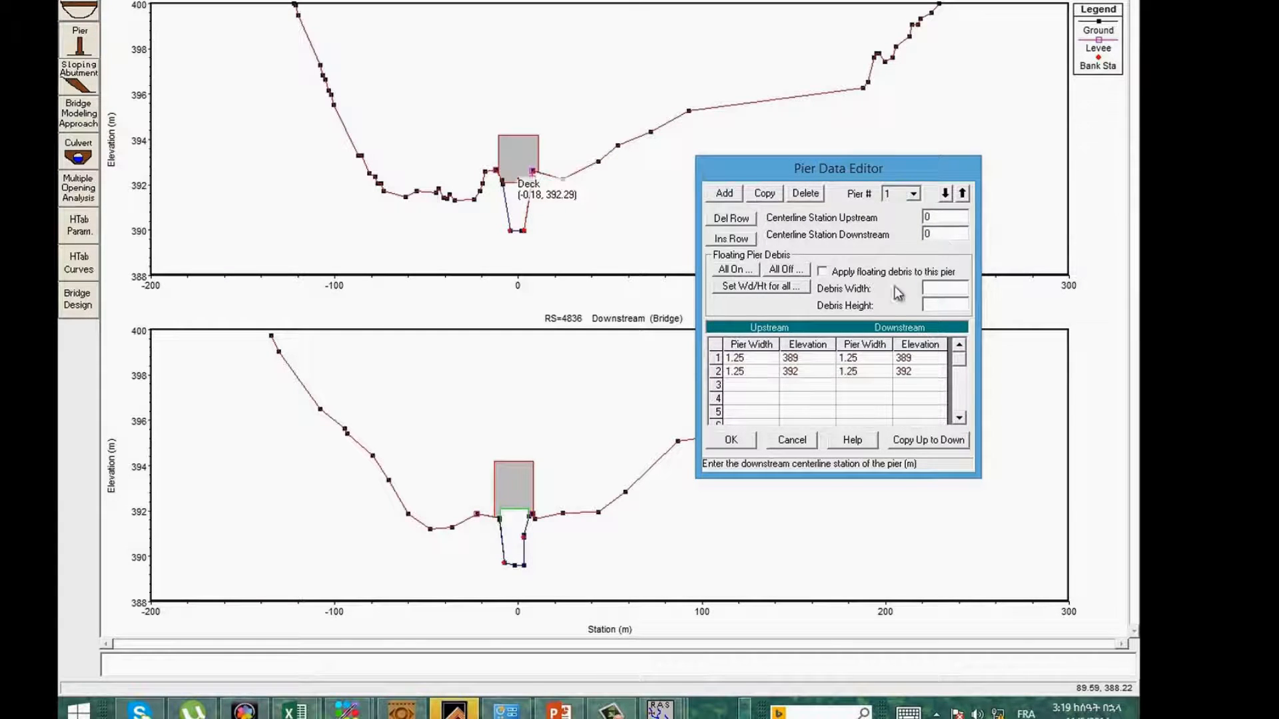
left_click(730, 440)
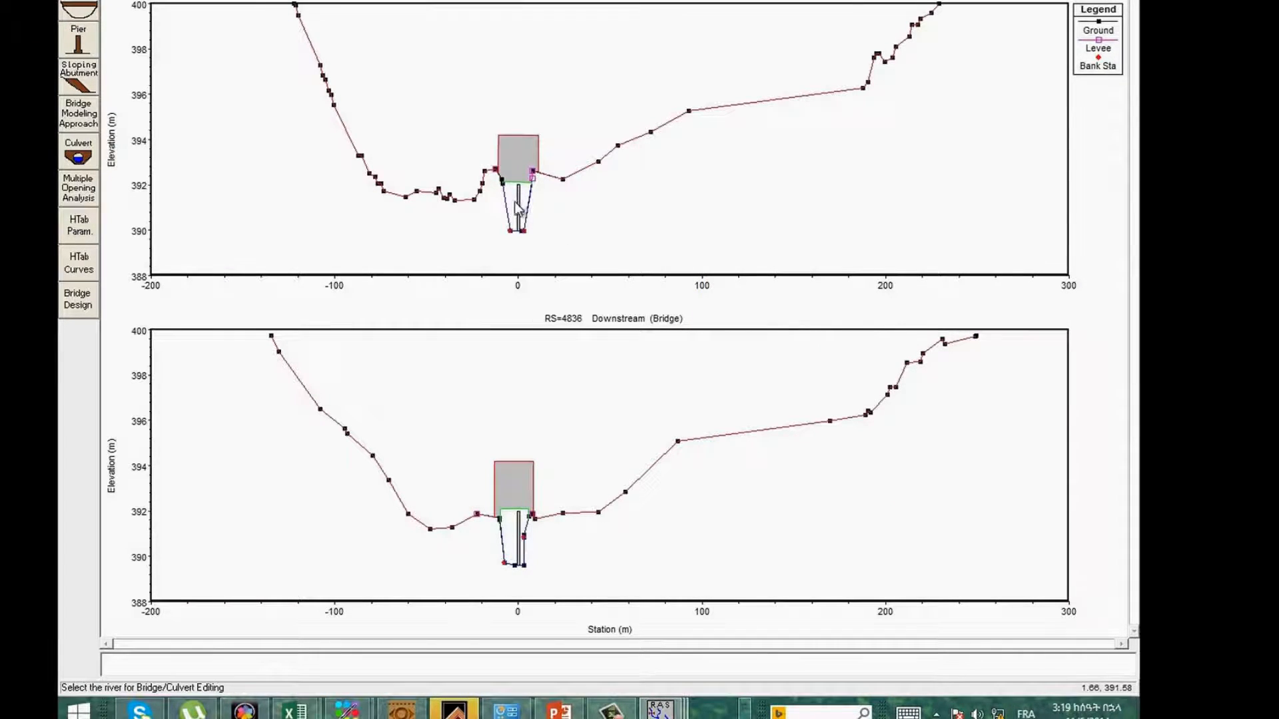
Examine the bridge opening with its pier up close and review the sloping abutment and pier data.
right_click(459, 119)
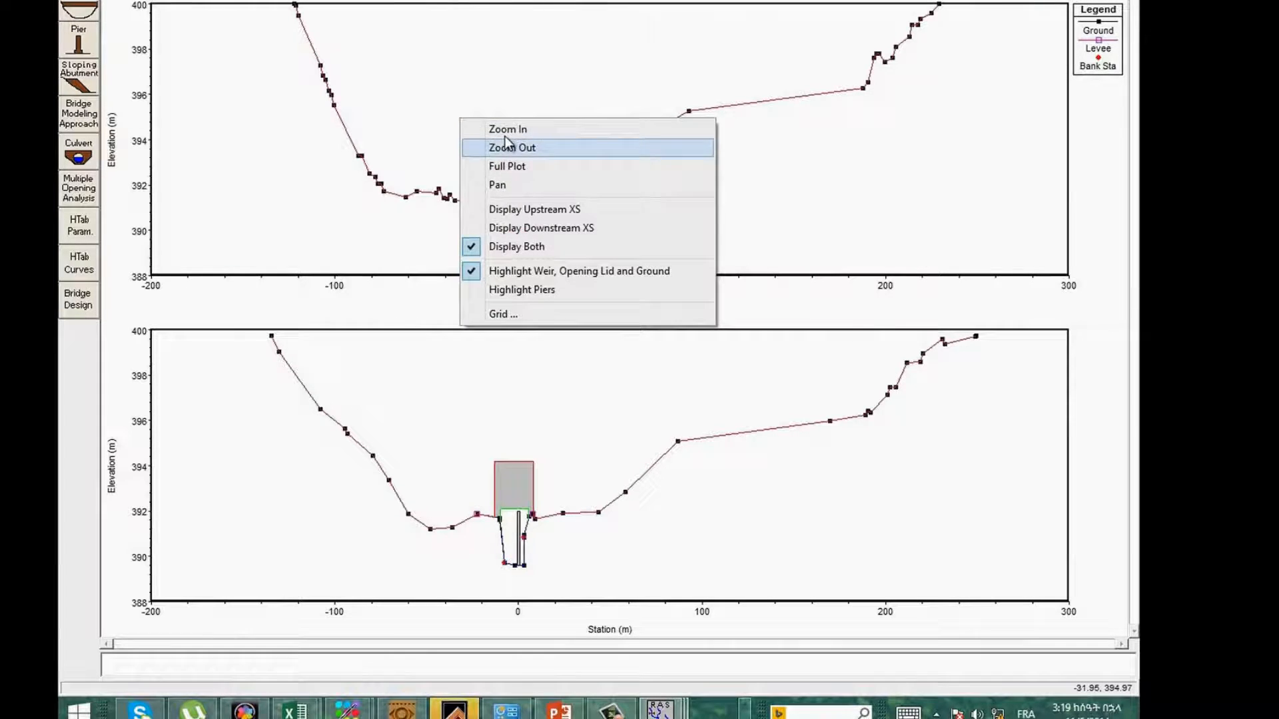
left_click(506, 129)
left_click_drag(468, 128, 569, 248)
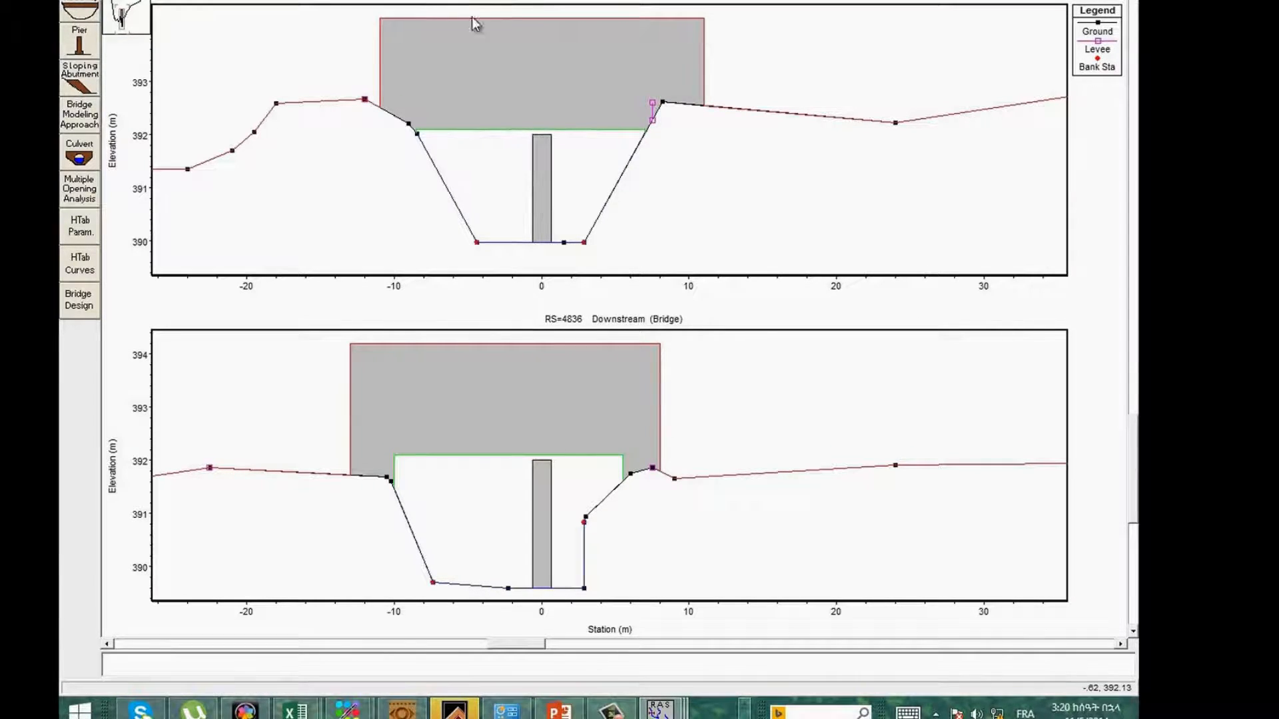
left_click(85, 88)
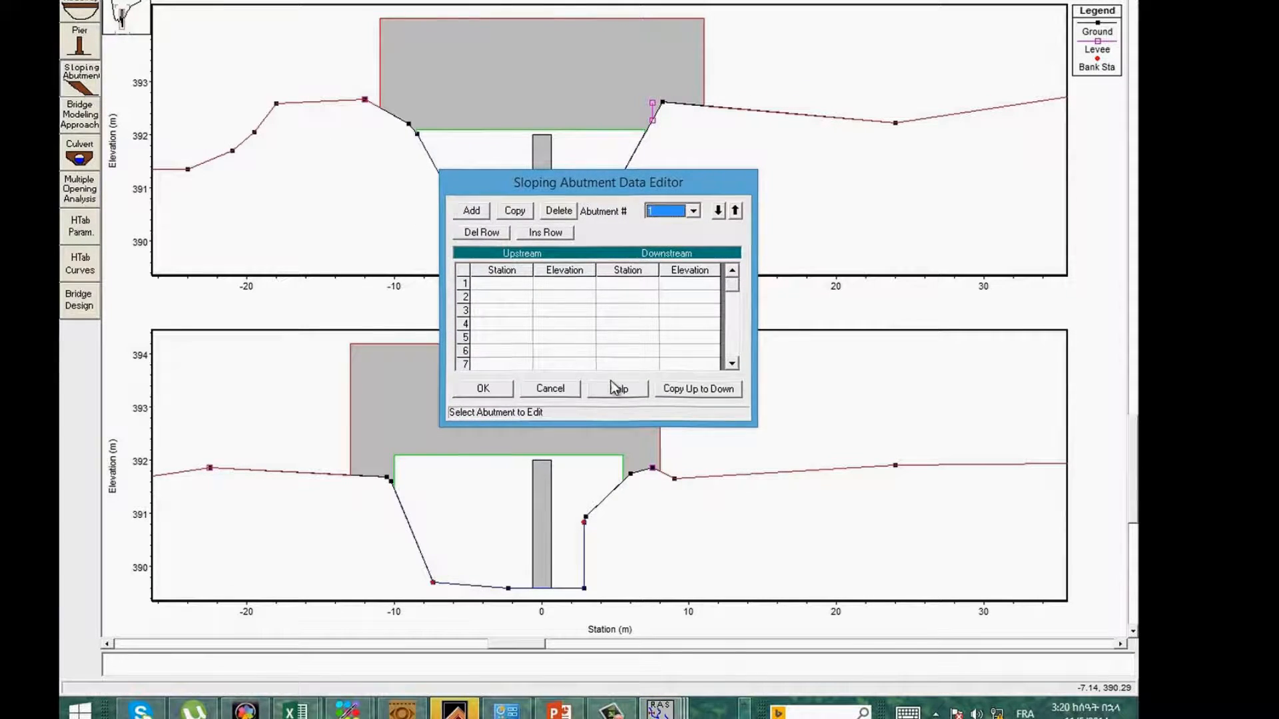
left_click(482, 389)
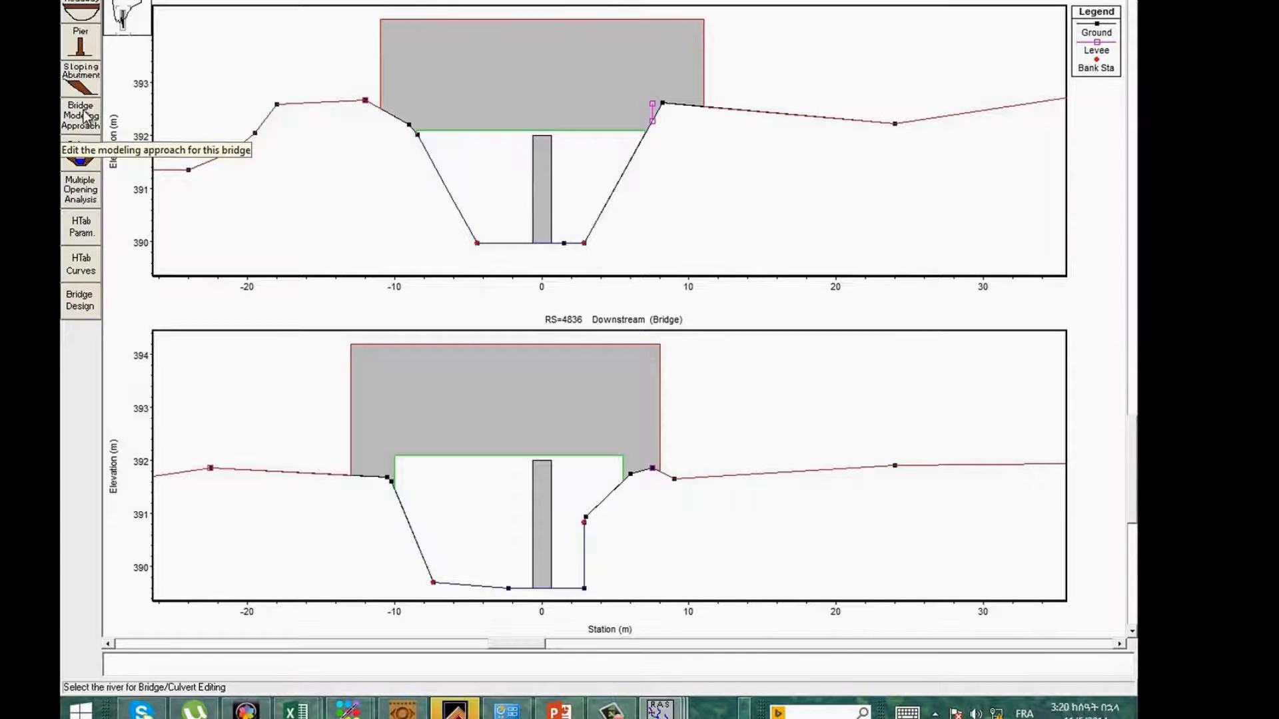
left_click(82, 46)
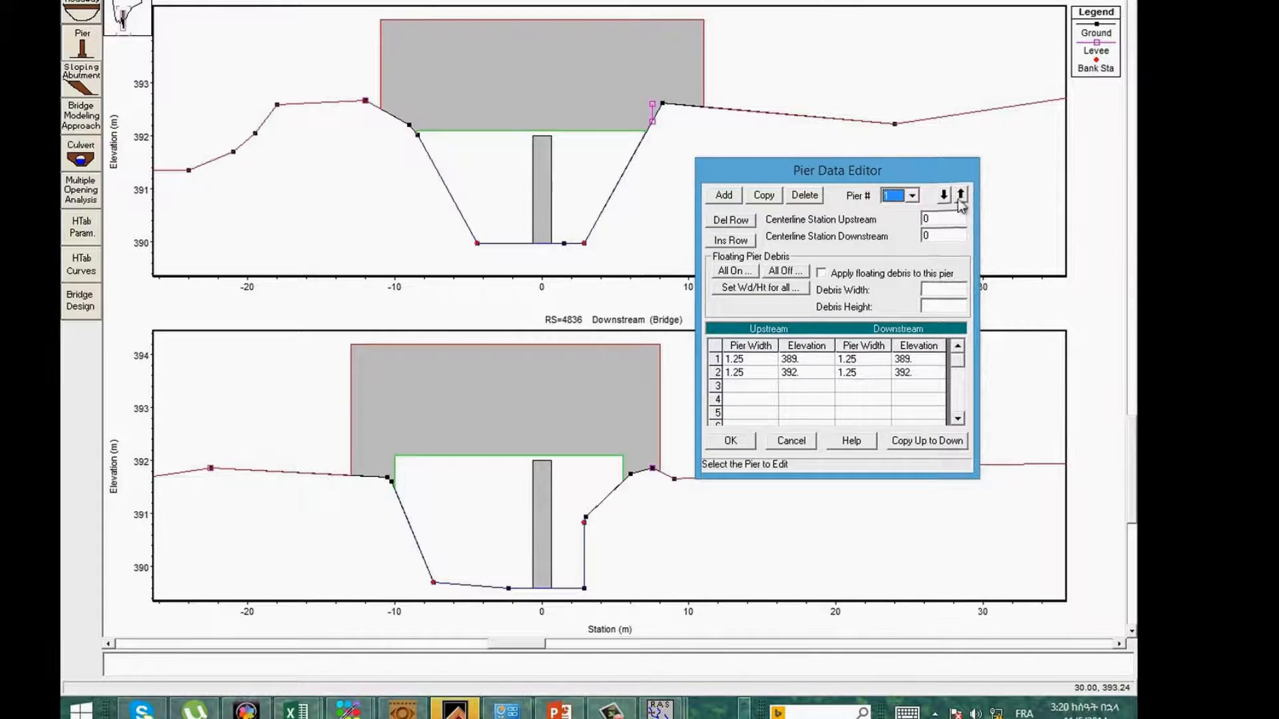
left_click(786, 442)
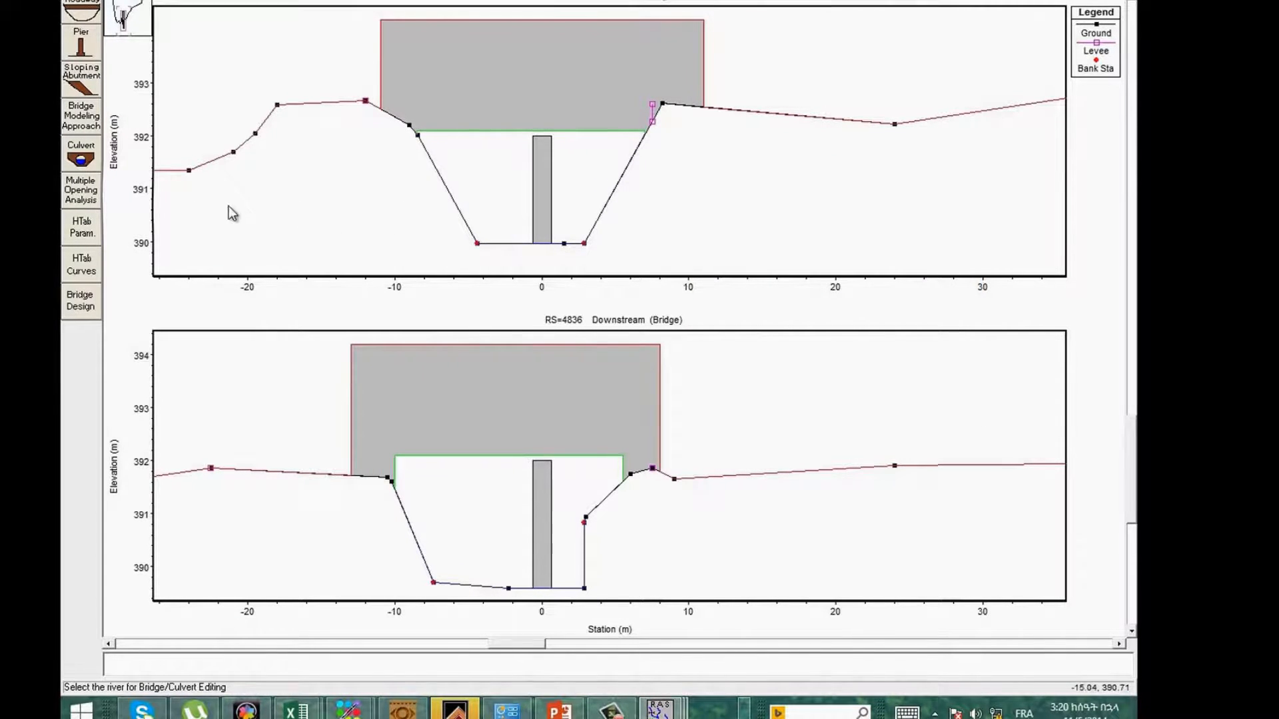
Review the bridge's culvert data and hydraulic property table parameters, and close the bridge/culvert editor.
left_click(82, 160)
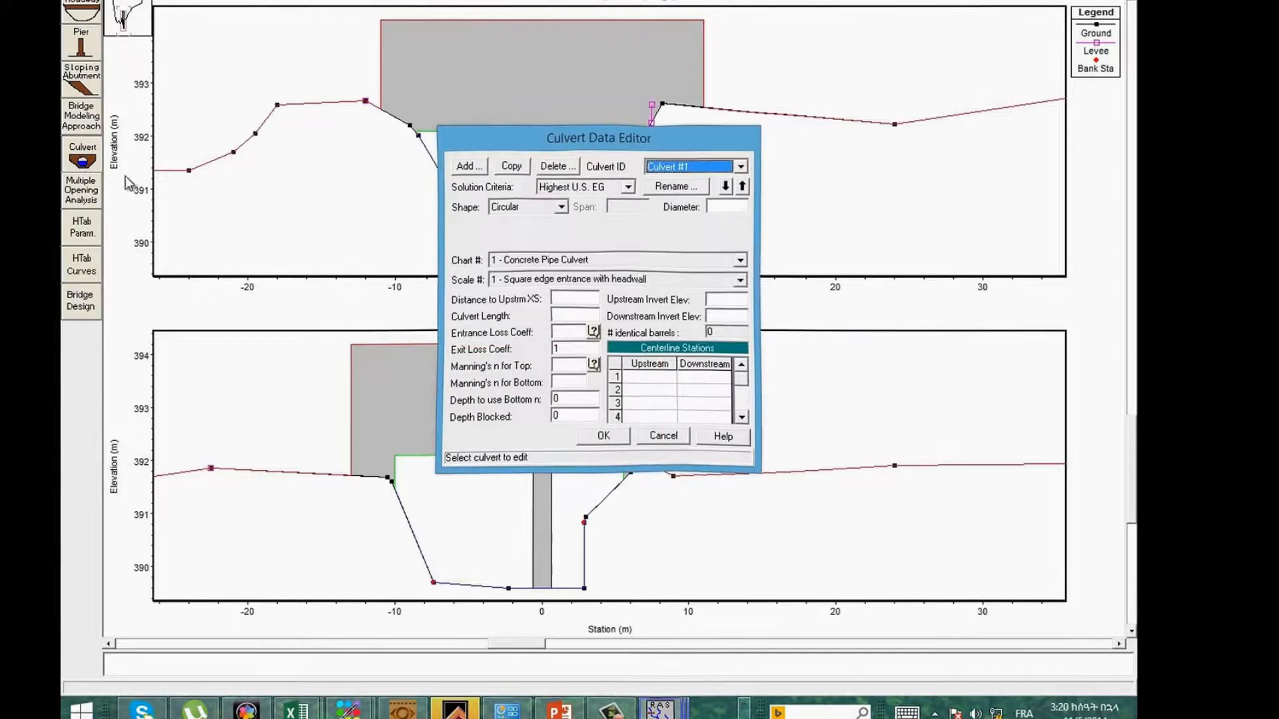
left_click(604, 436)
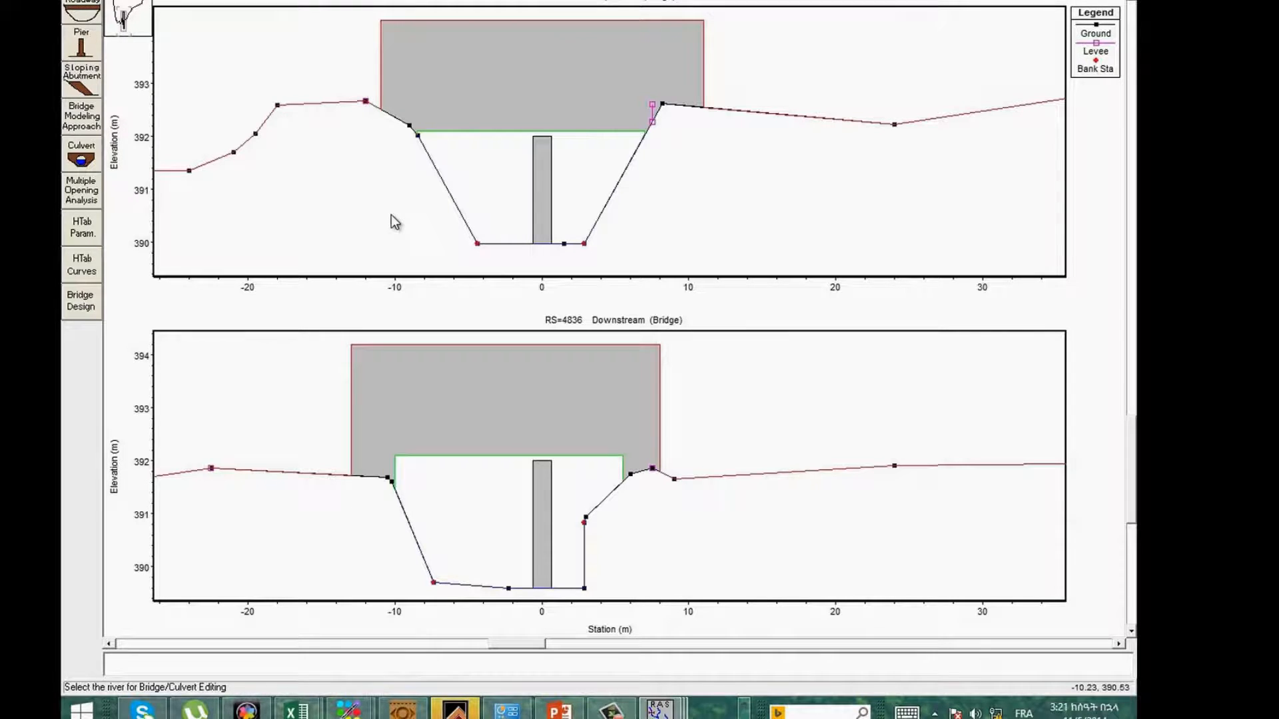
left_click(82, 227)
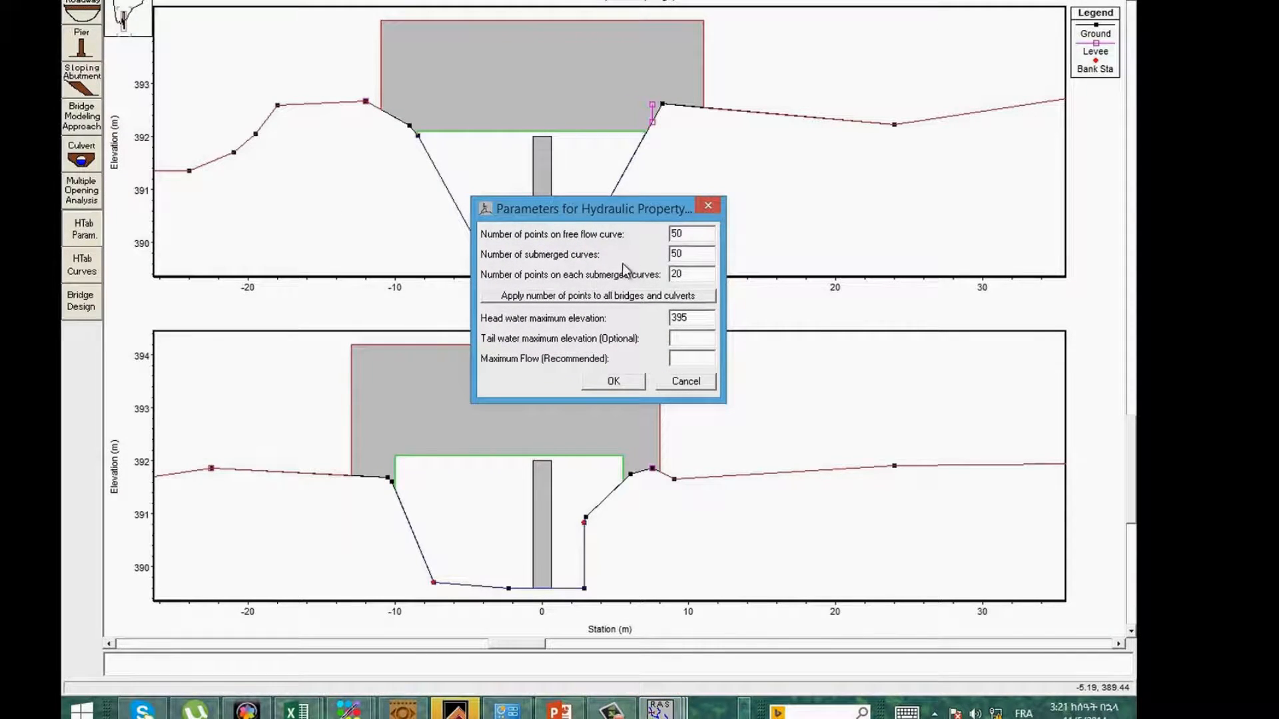
left_click(613, 381)
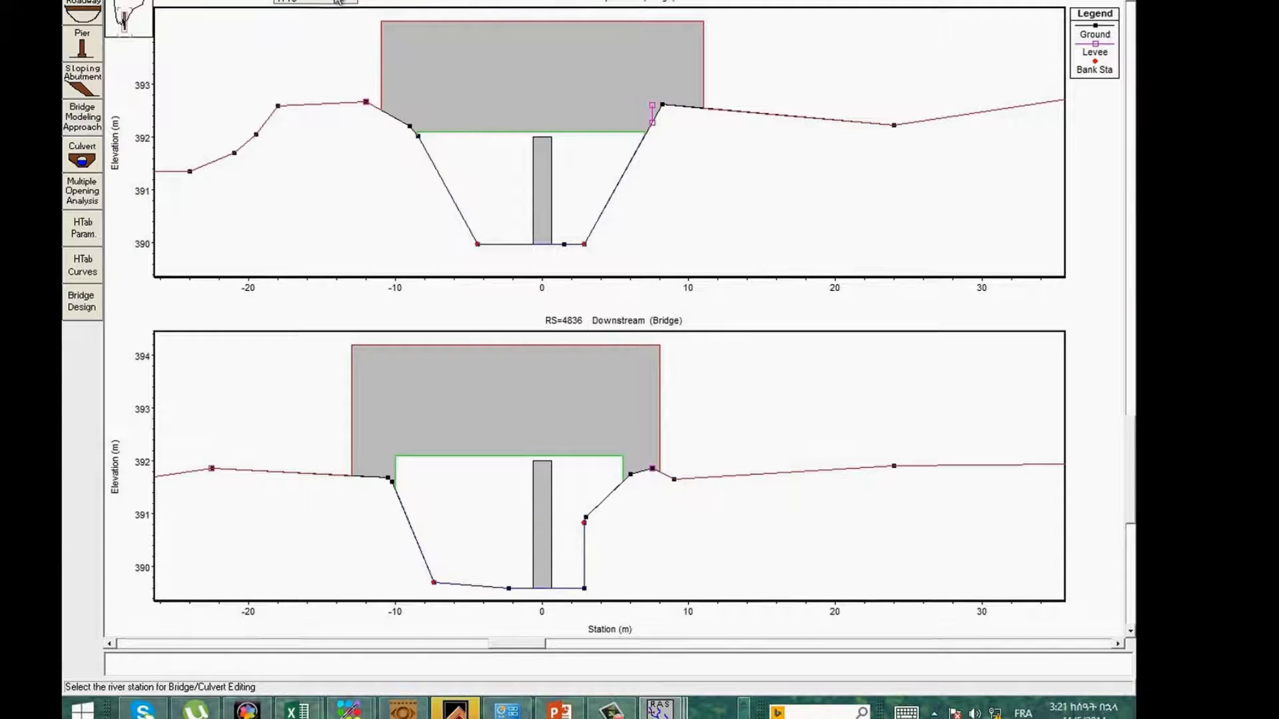
left_click(318, 60)
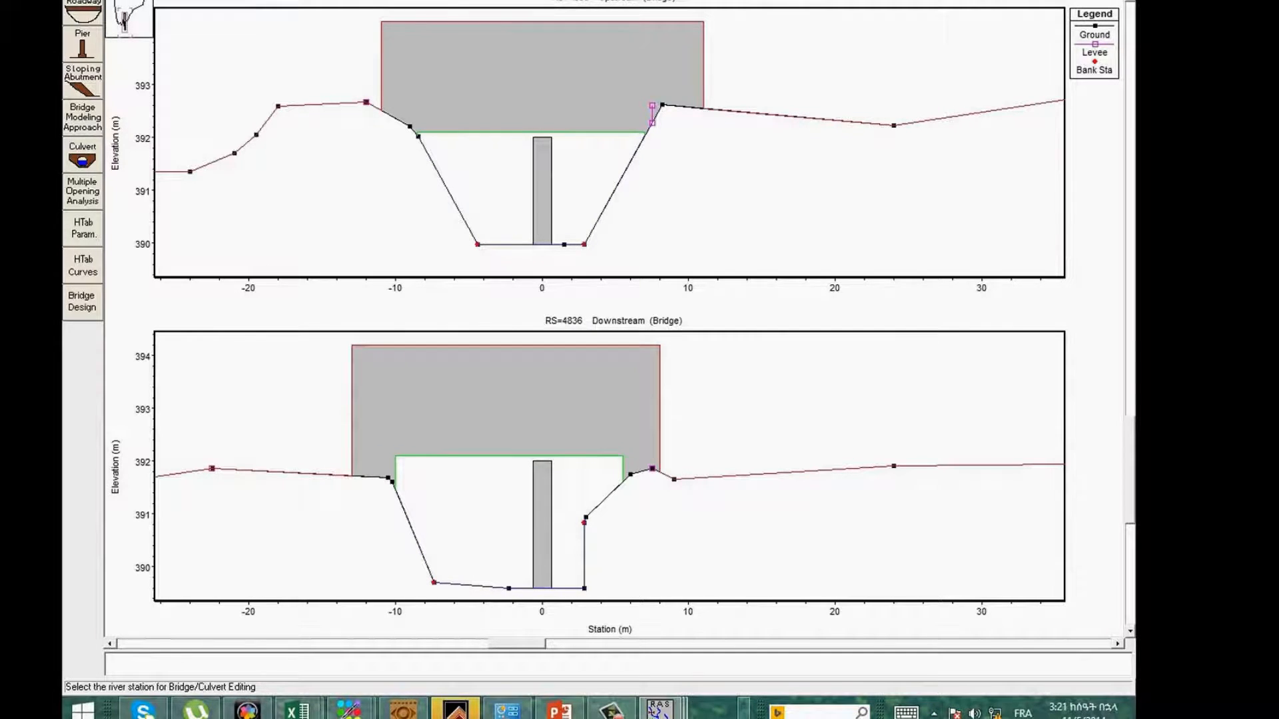
key("alt+F4")
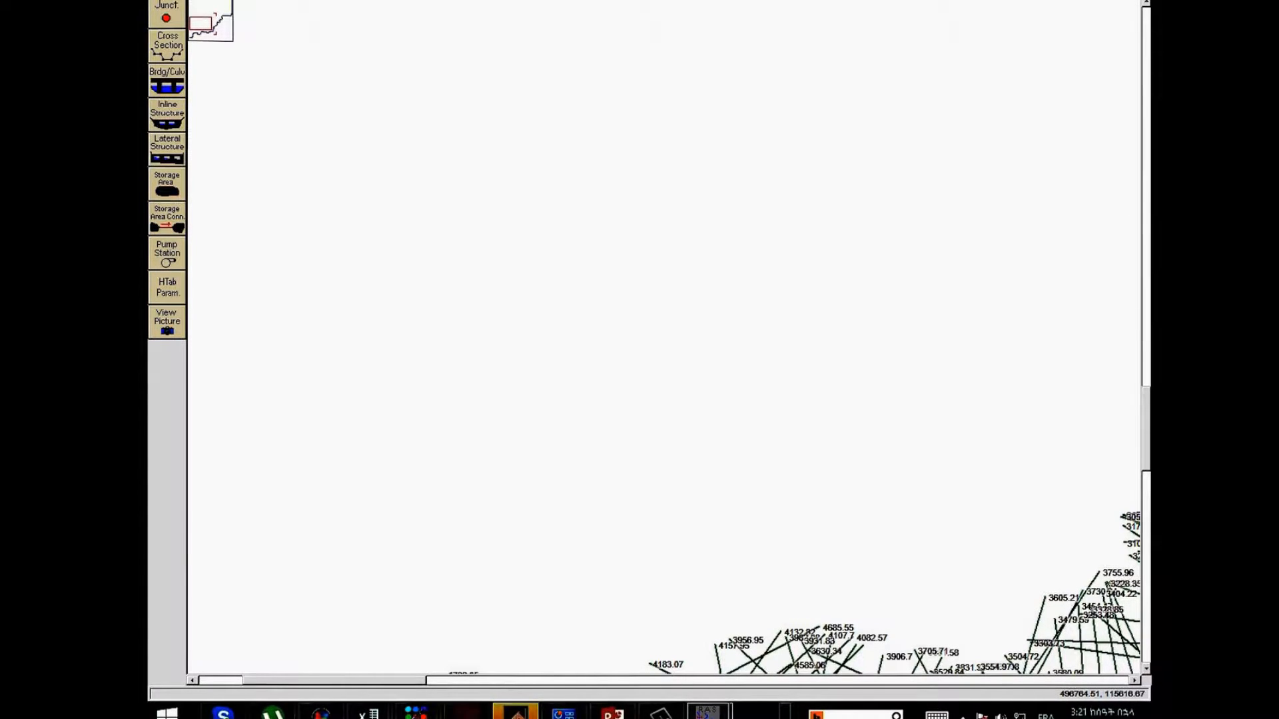
Save the geometry data in the Documents folder with the title "geometry of aire".
left_click(160, 0)
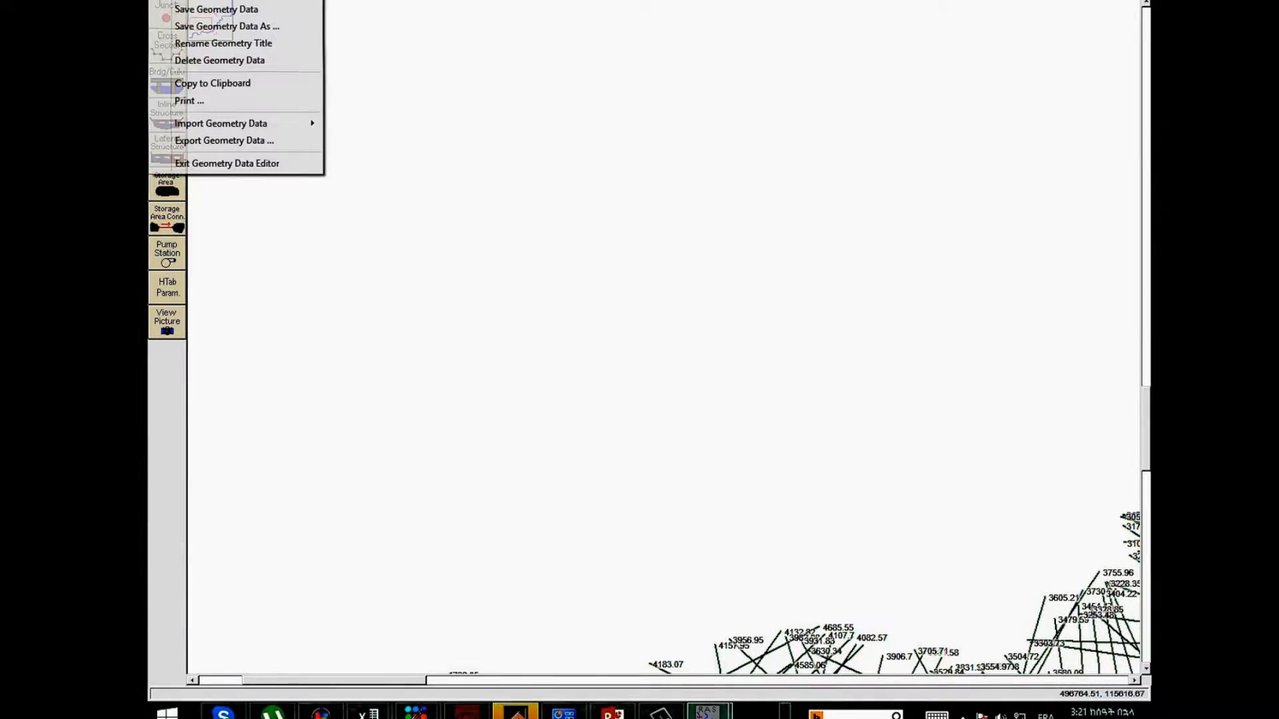
left_click(204, 9)
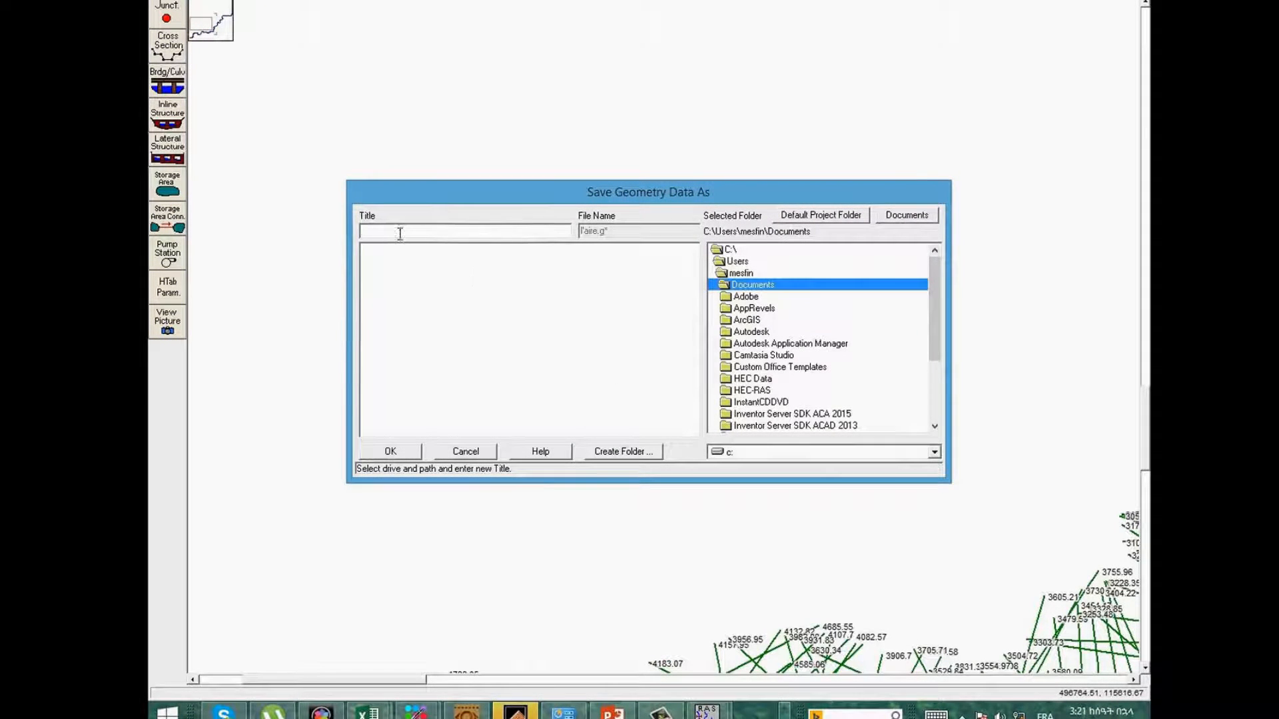
type("geo")
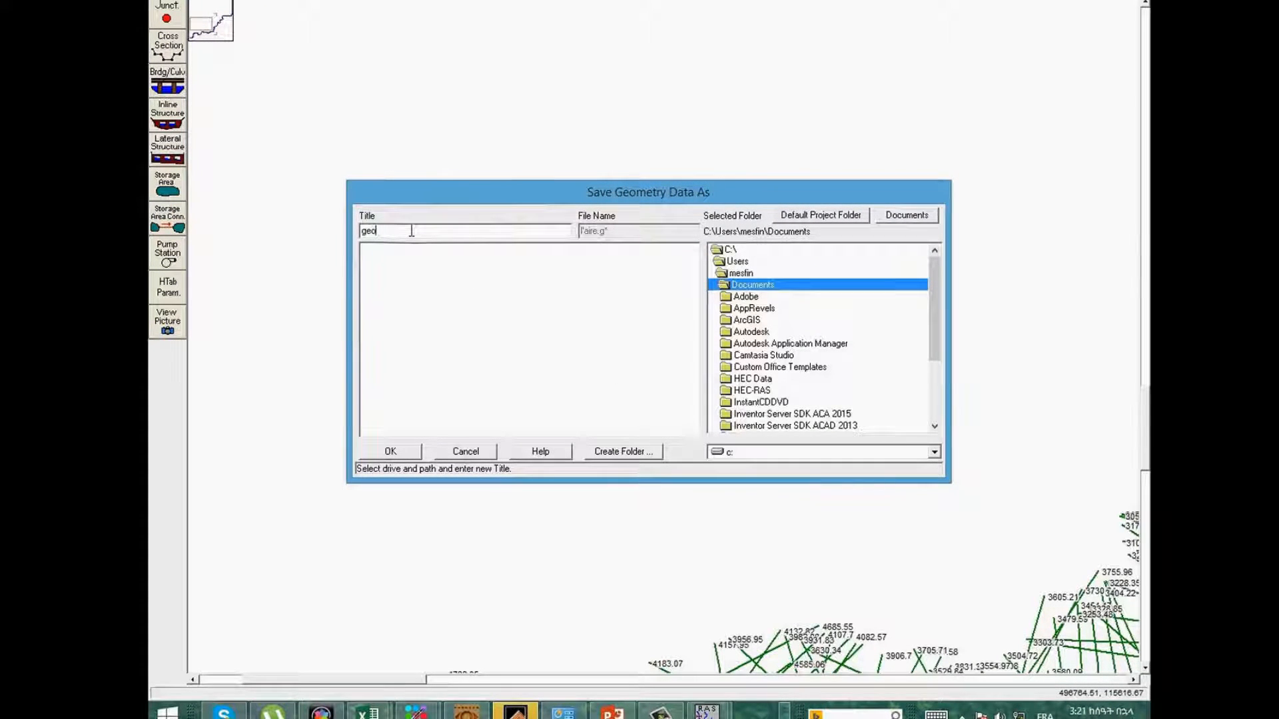
type("metry of a")
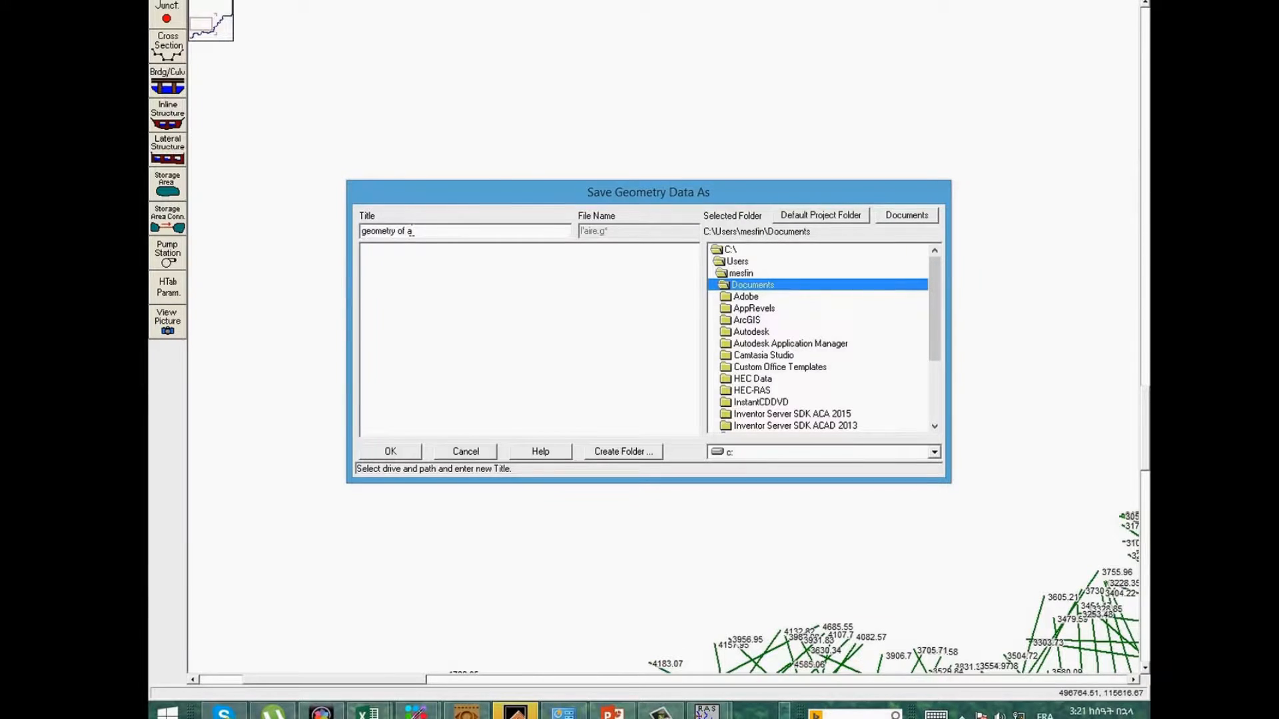
type("ire")
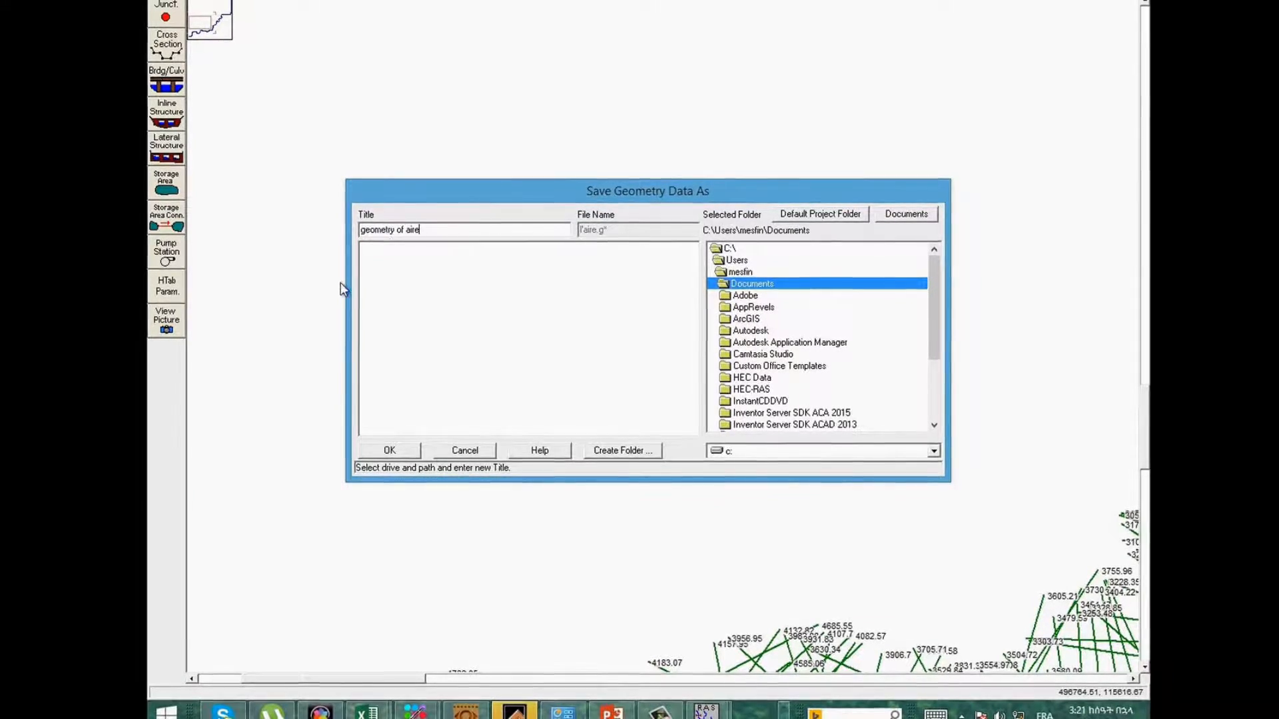
left_click(389, 450)
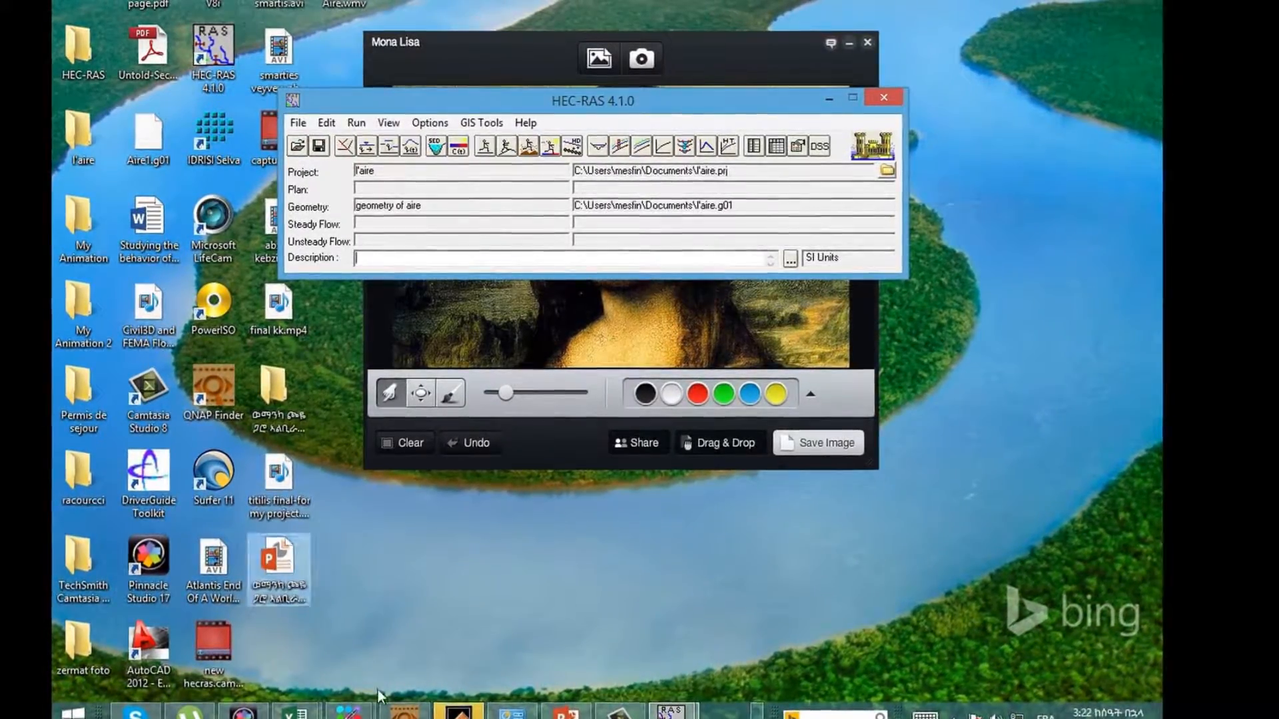
Switch to the Excel workbook of L'Aire's characteristic discharges and examine the ten-year flood (Q10) before the third stage.
mouse_move(295, 711)
left_click(398, 630)
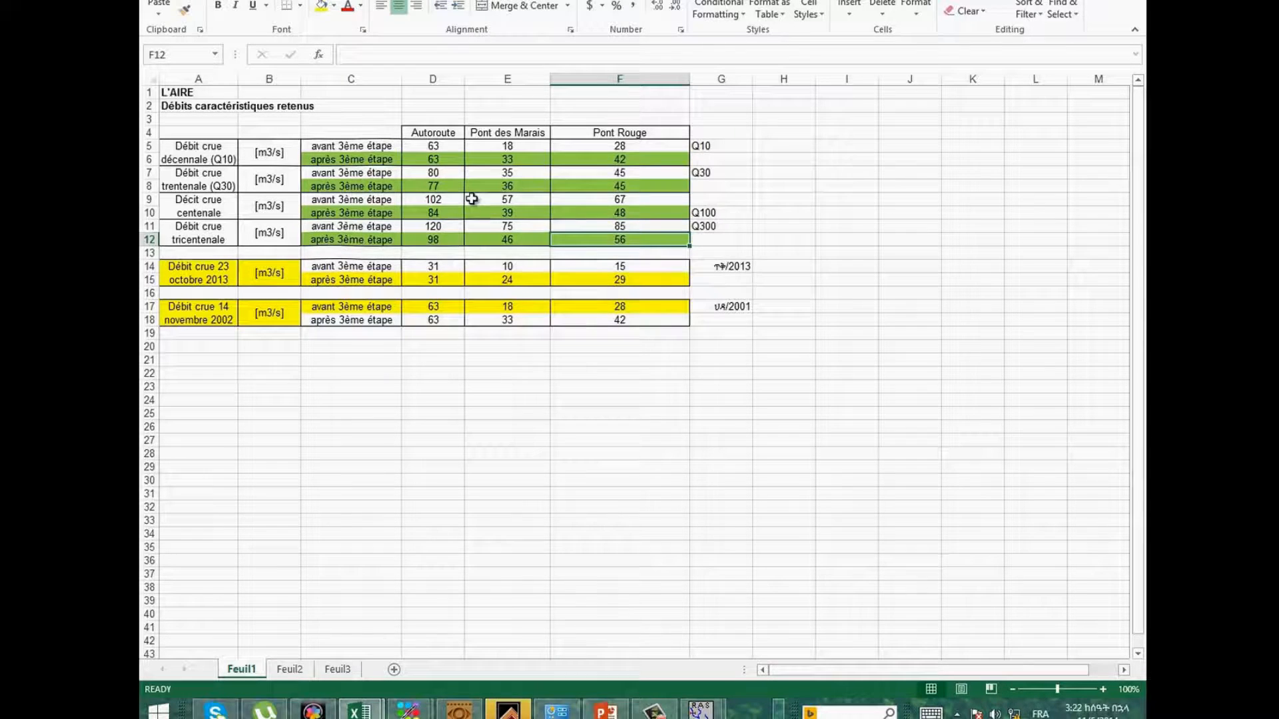
left_click(354, 147)
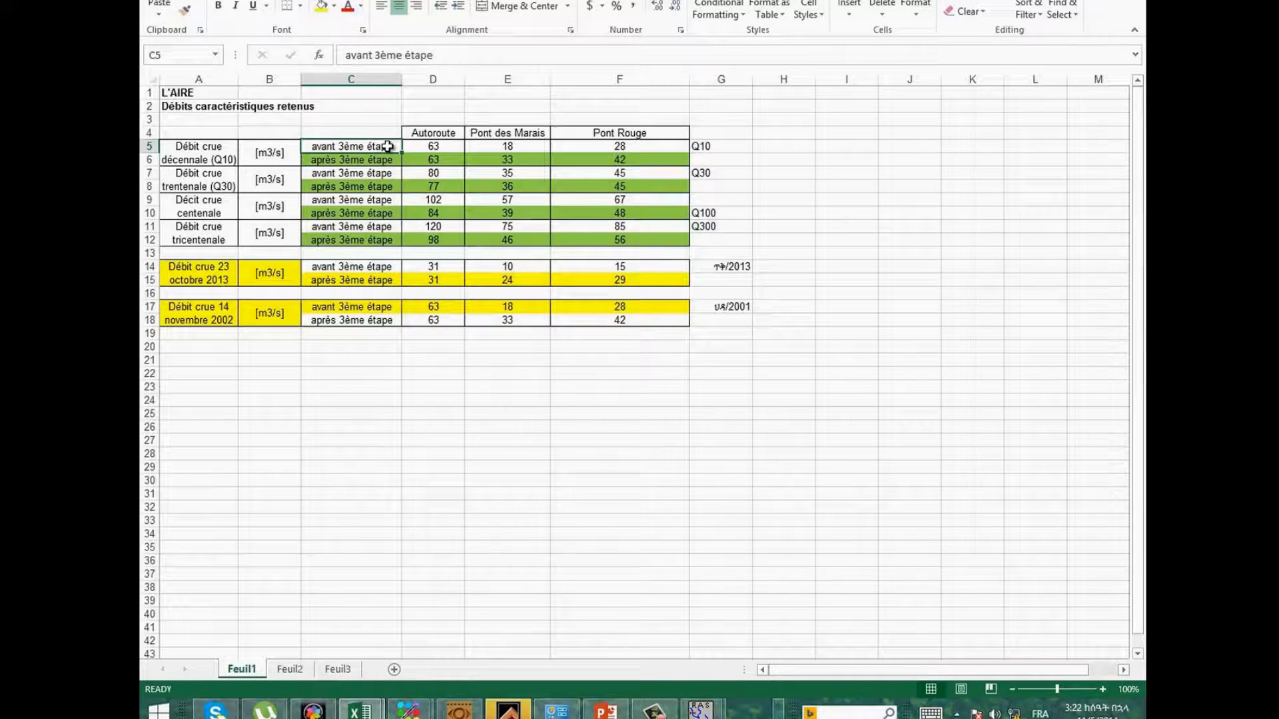
Examine the ten-year flood (Q10) discharges after the third stage at Autoroute, Pont des Marais and Pont Rouge.
left_click(359, 161)
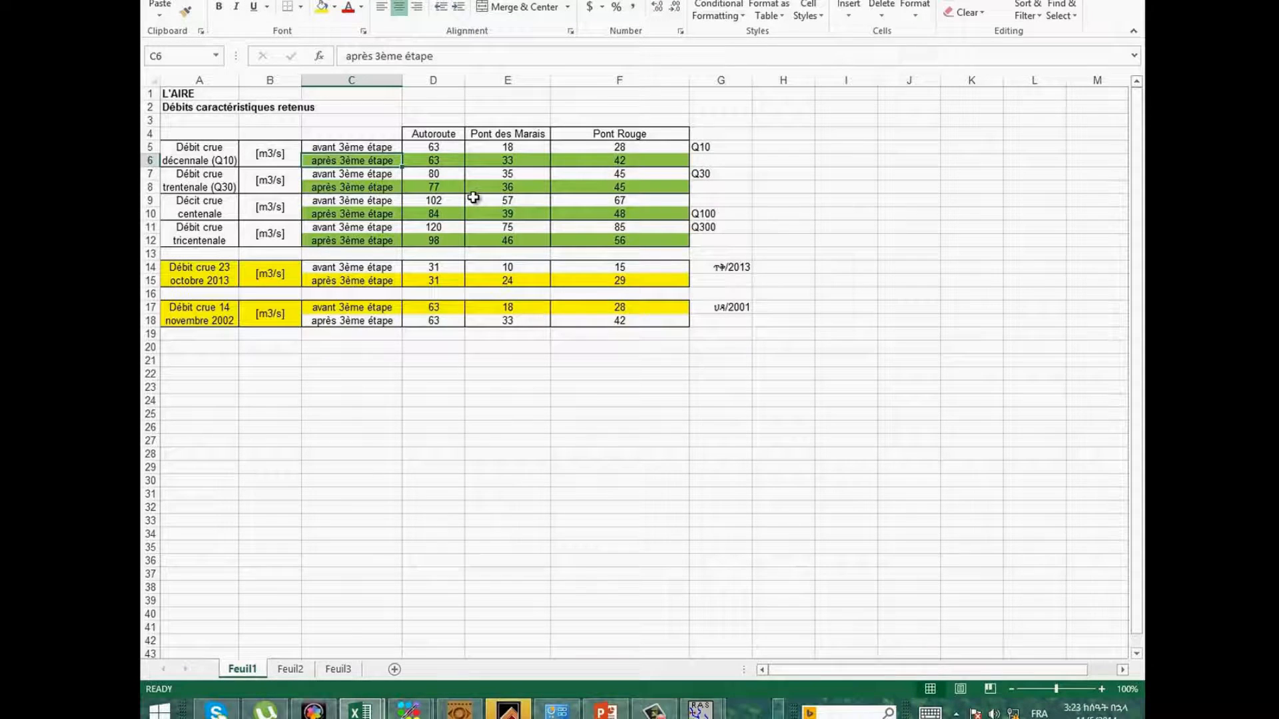
left_click(446, 162)
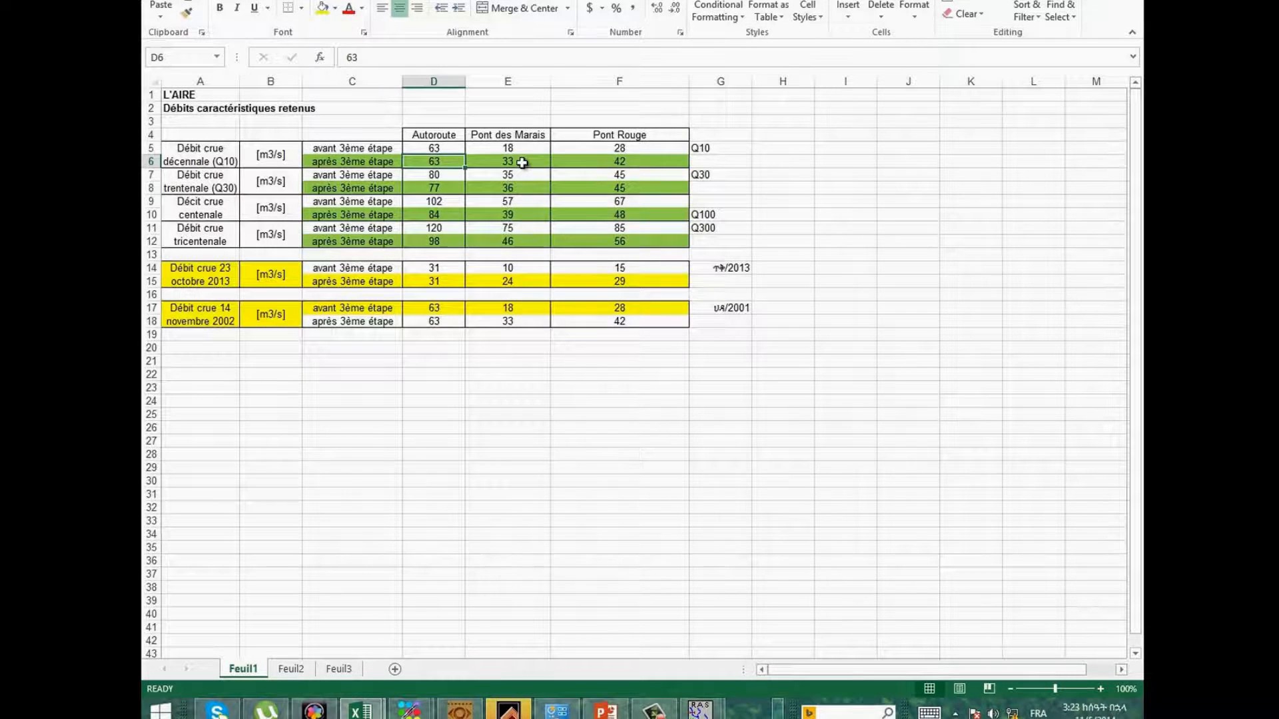
left_click(522, 163)
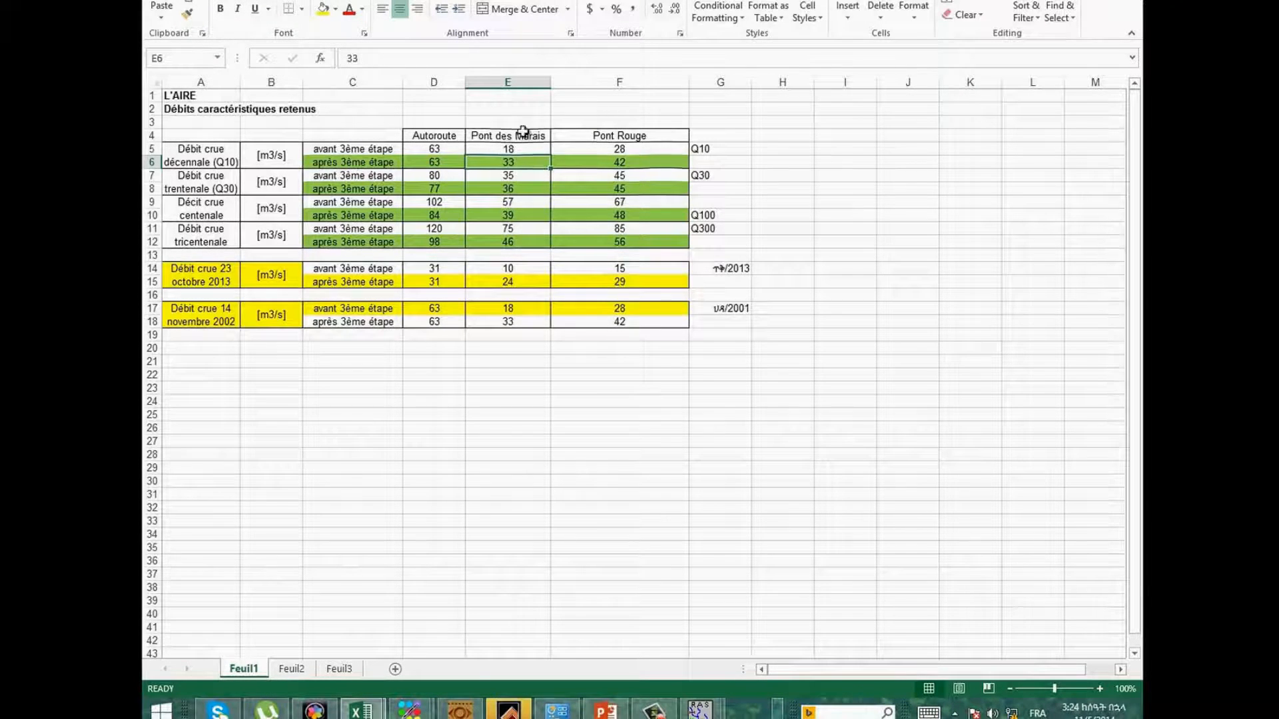
left_click(650, 162)
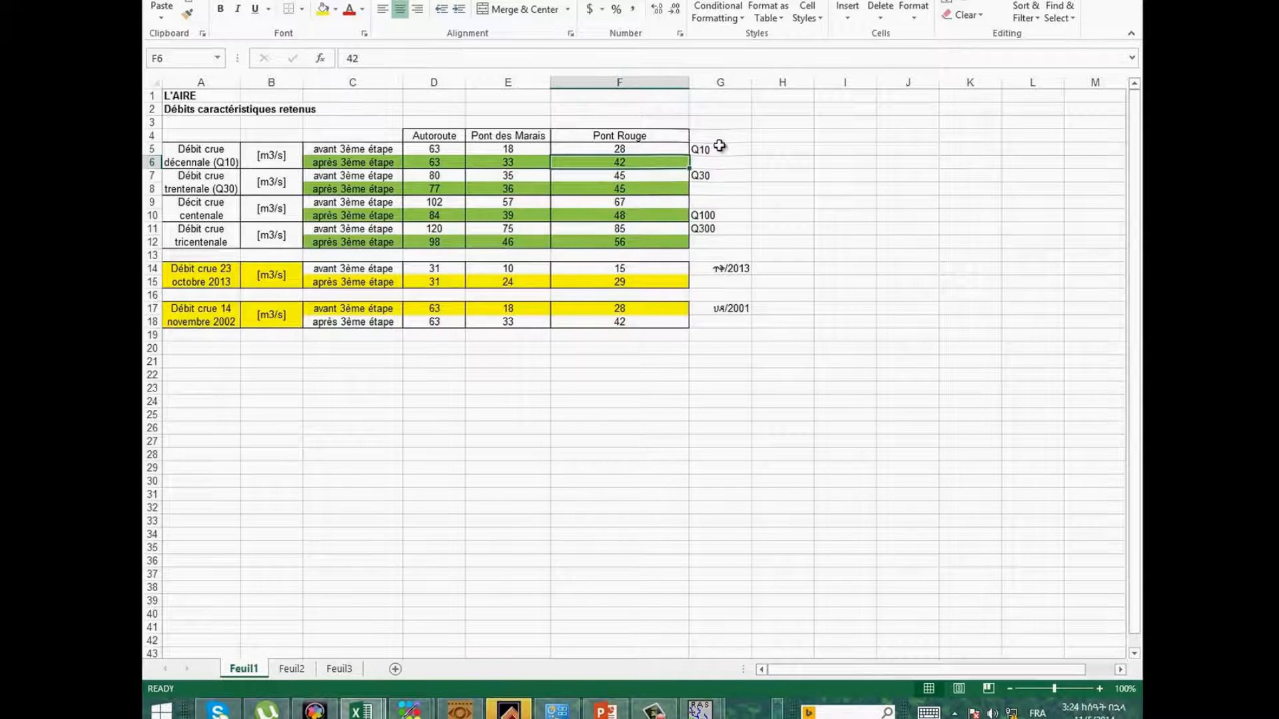
left_click(519, 164)
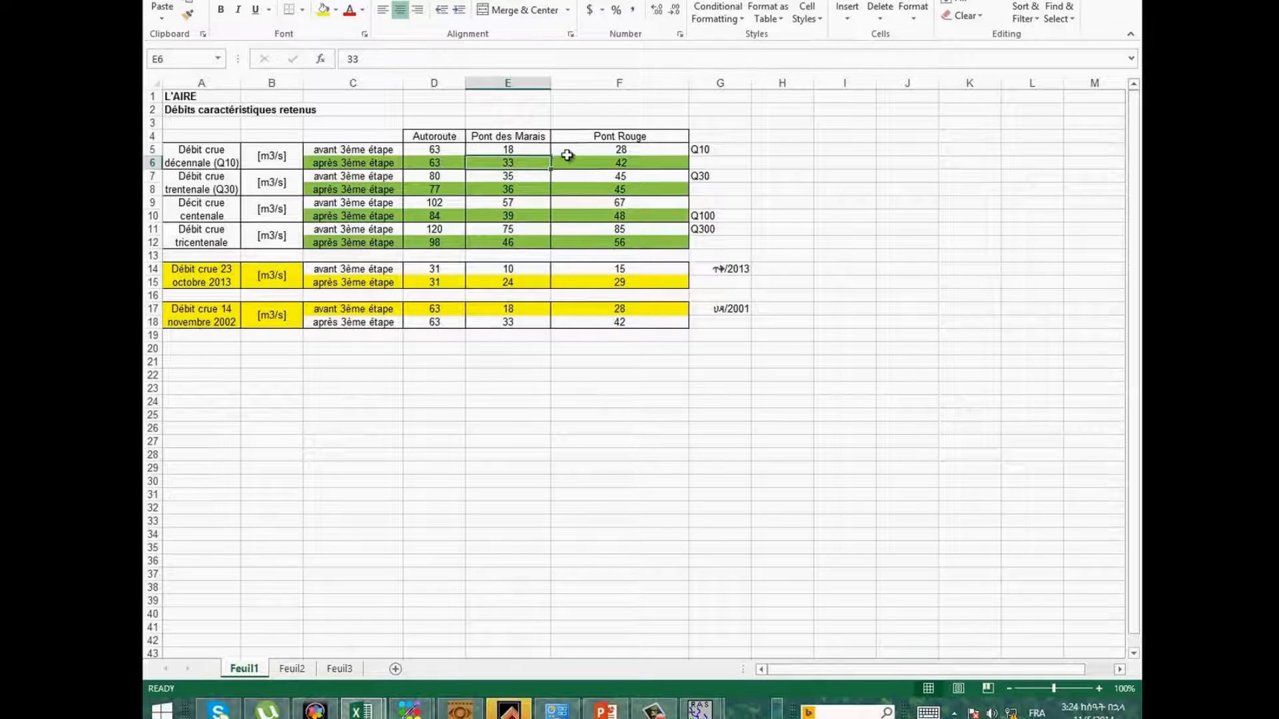
left_click(626, 164)
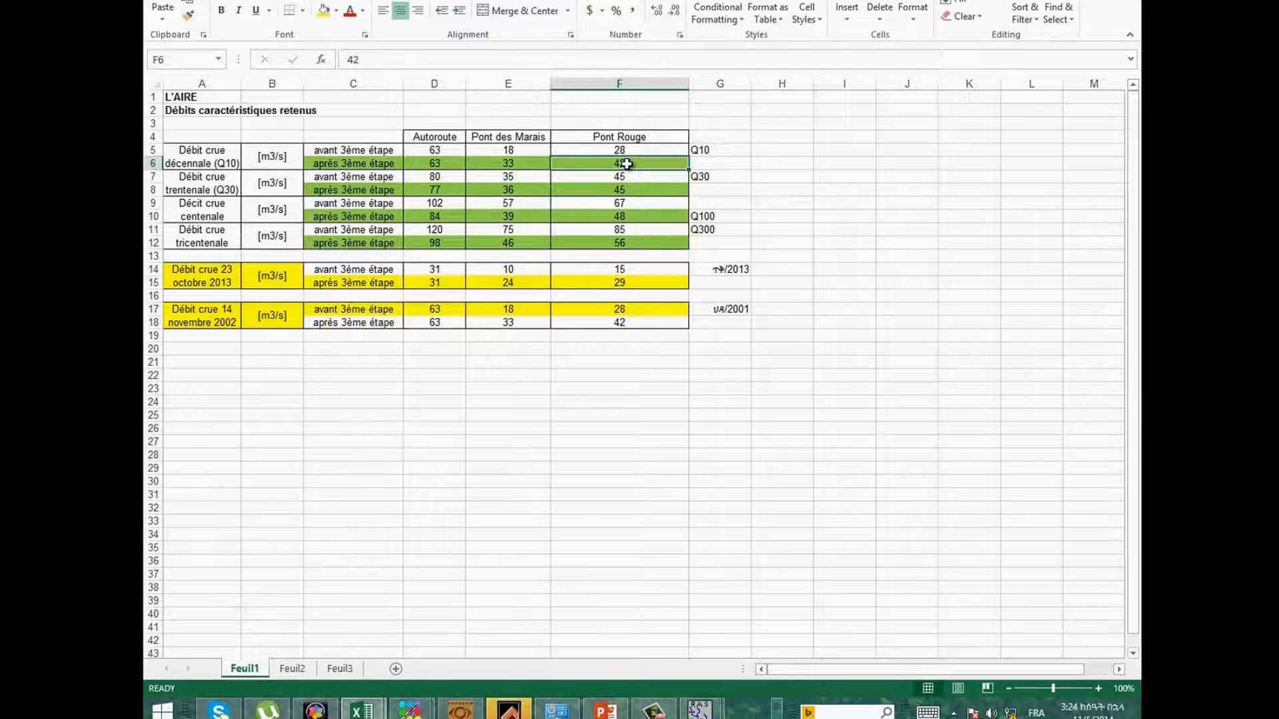
left_click(524, 164)
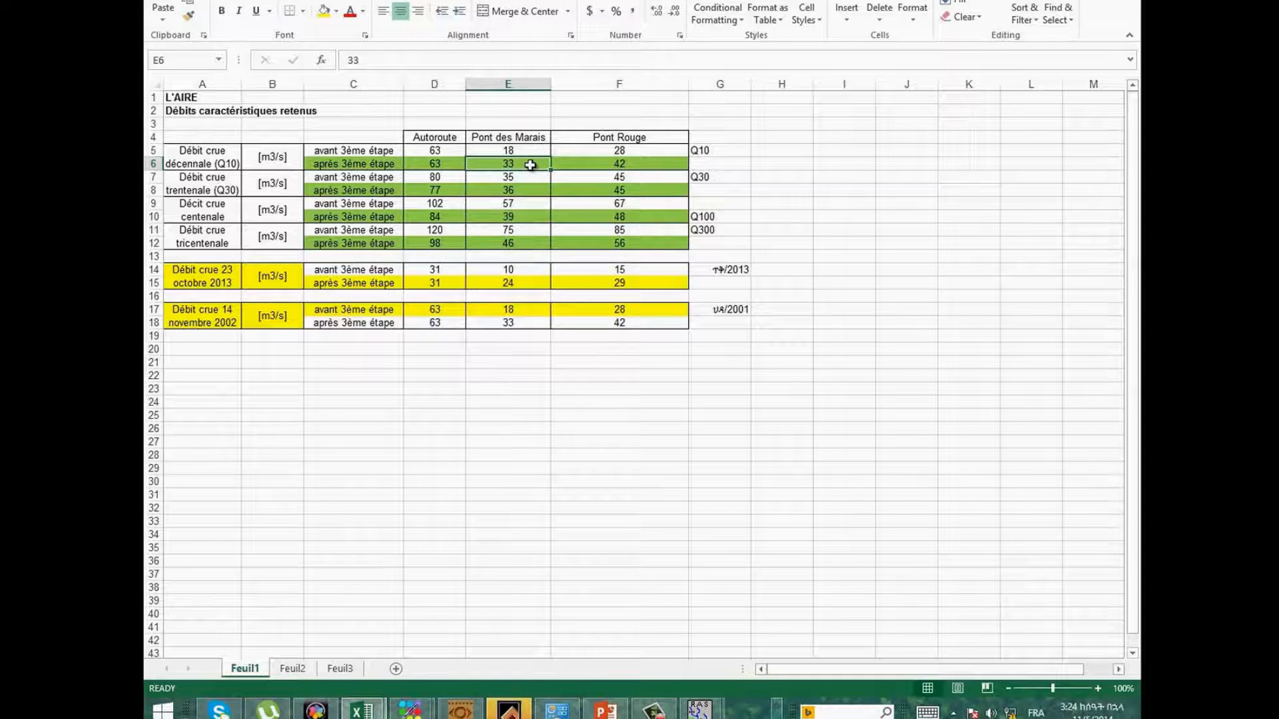
left_click(622, 165)
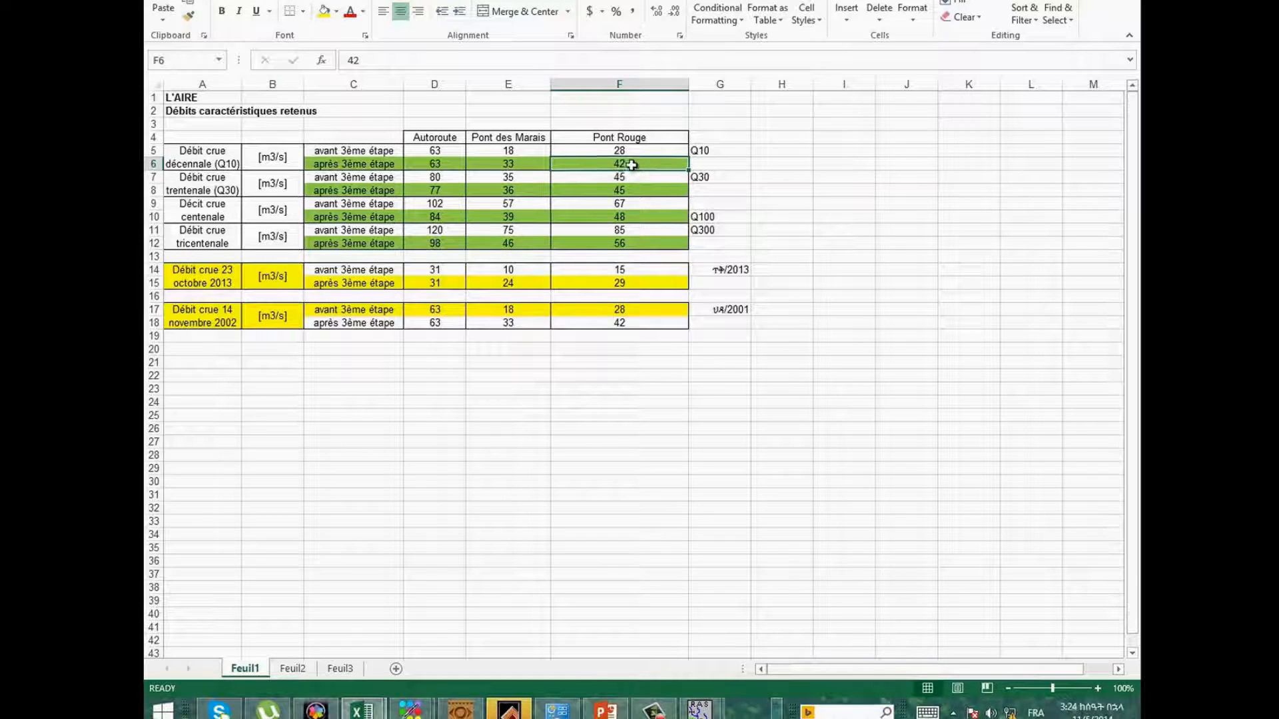
Examine the Q30, Q100 and Q300 flood discharges after the third stage at Pont des Marais and Pont Rouge.
left_click(517, 191)
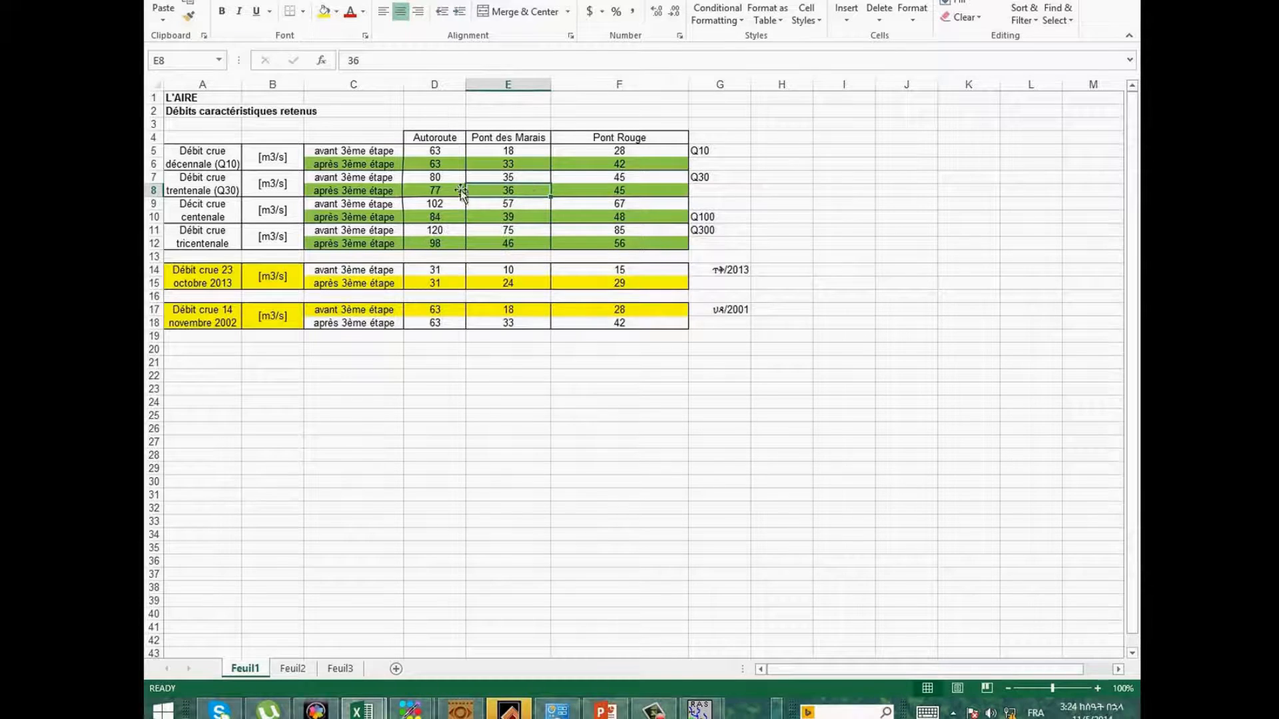
left_click(398, 192)
left_click(510, 193)
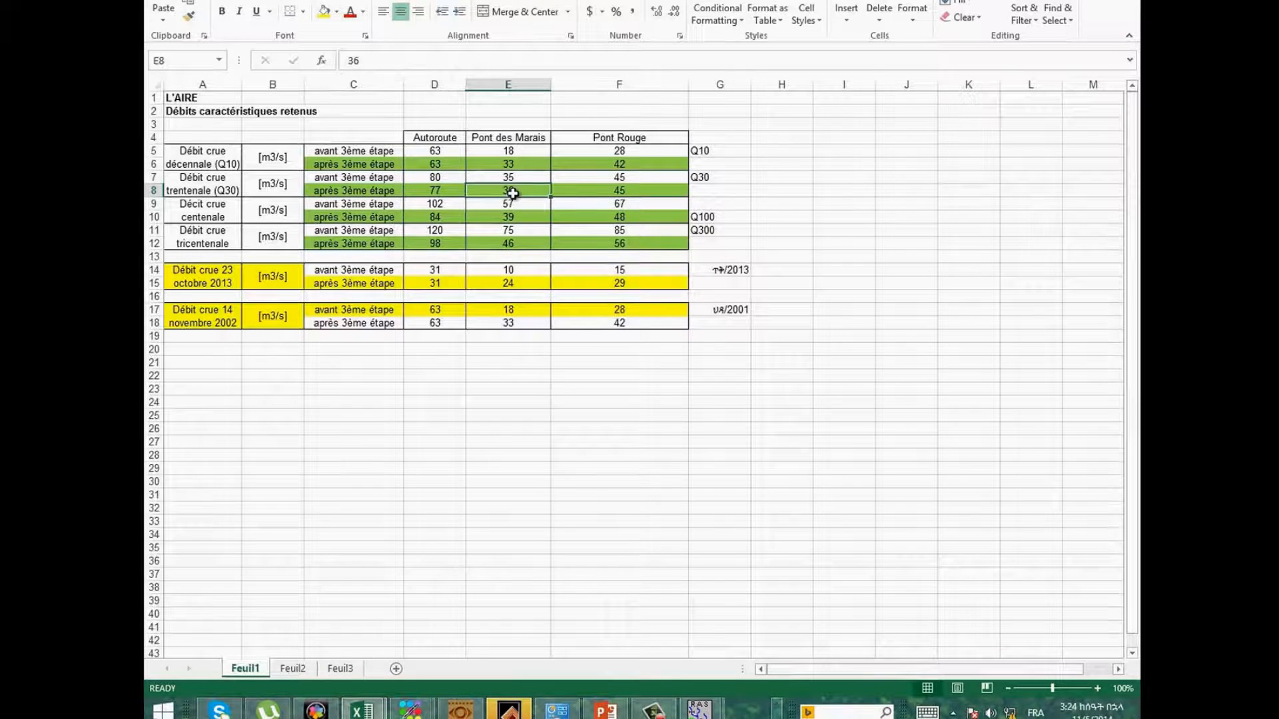
left_click(625, 194)
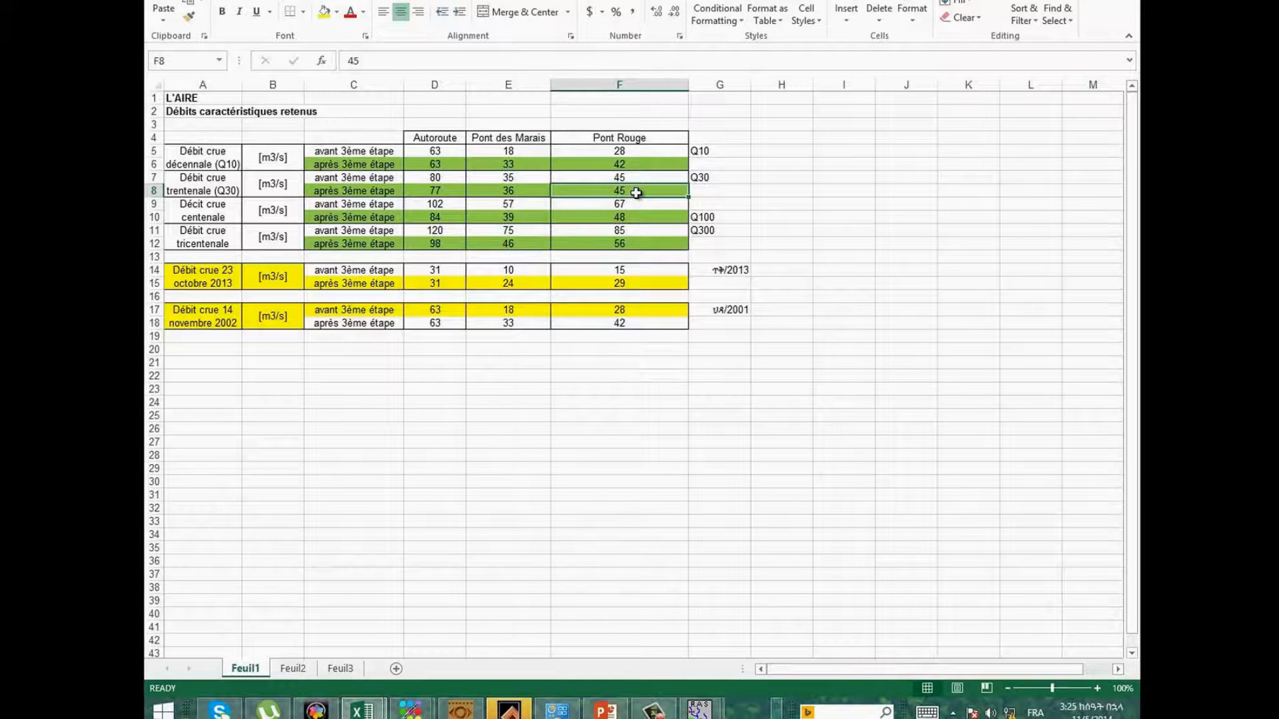
left_click(519, 218)
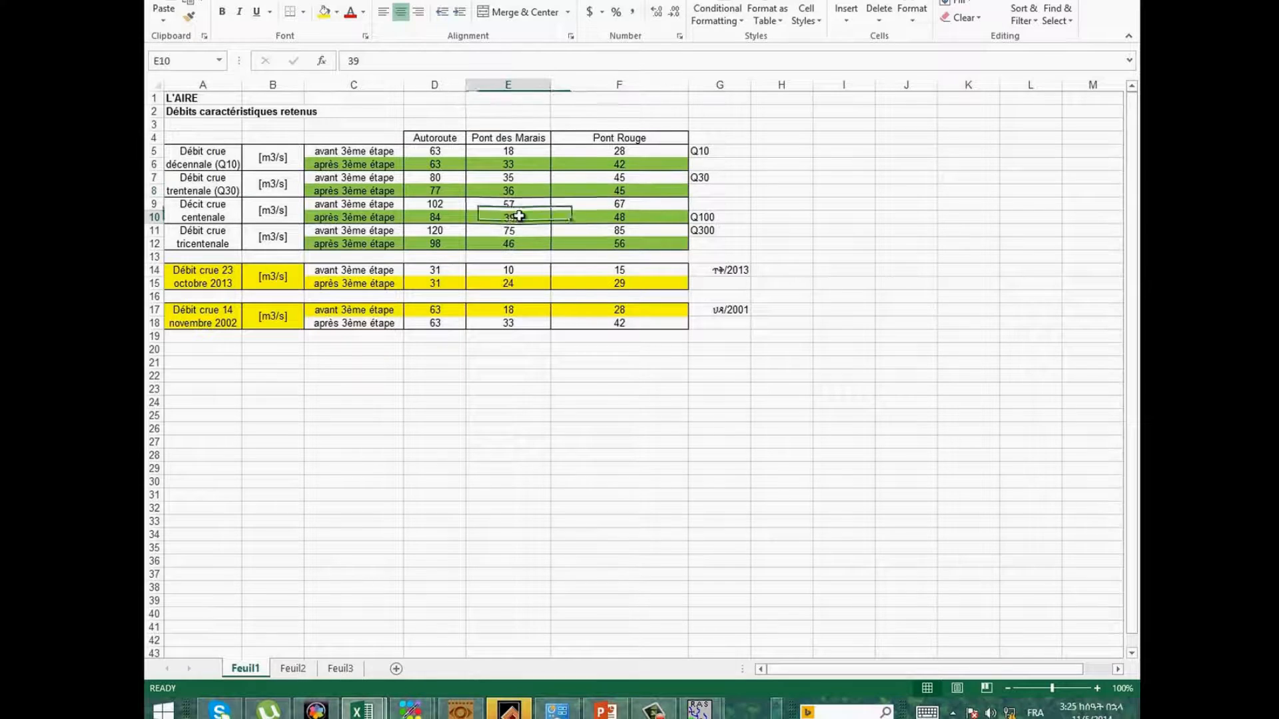
left_click(608, 219)
left_click(528, 224)
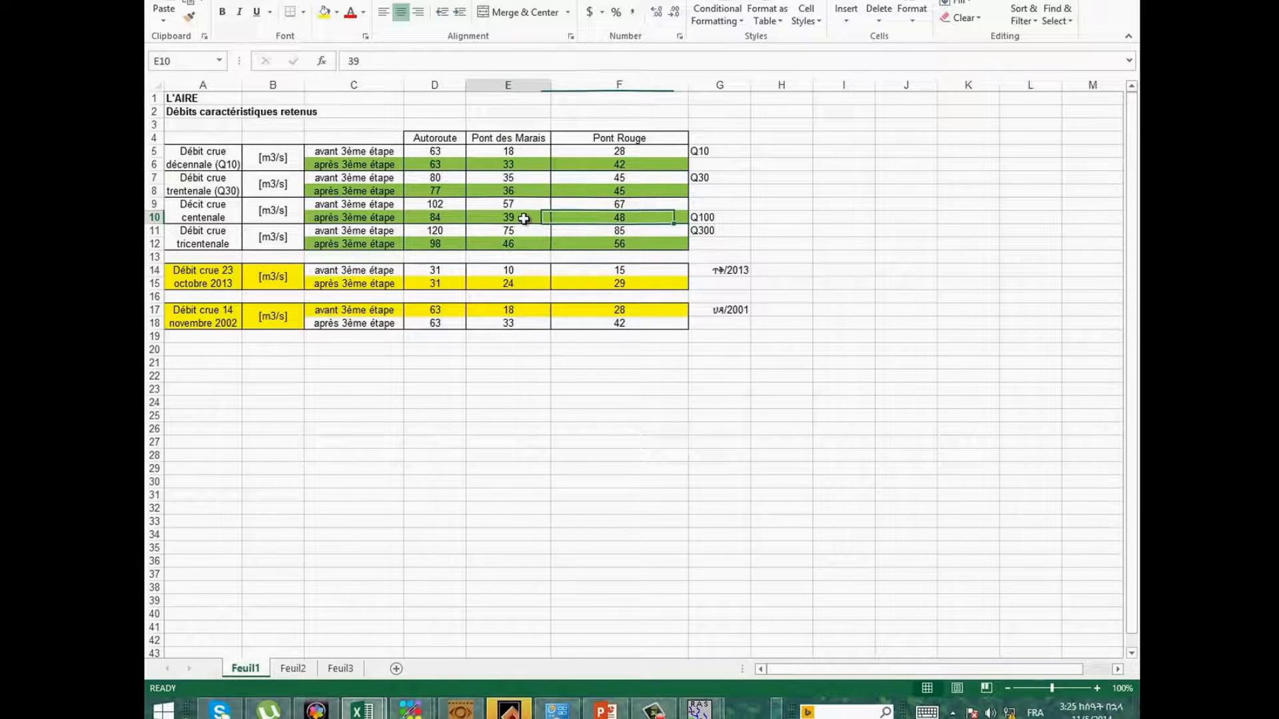
left_click(648, 219)
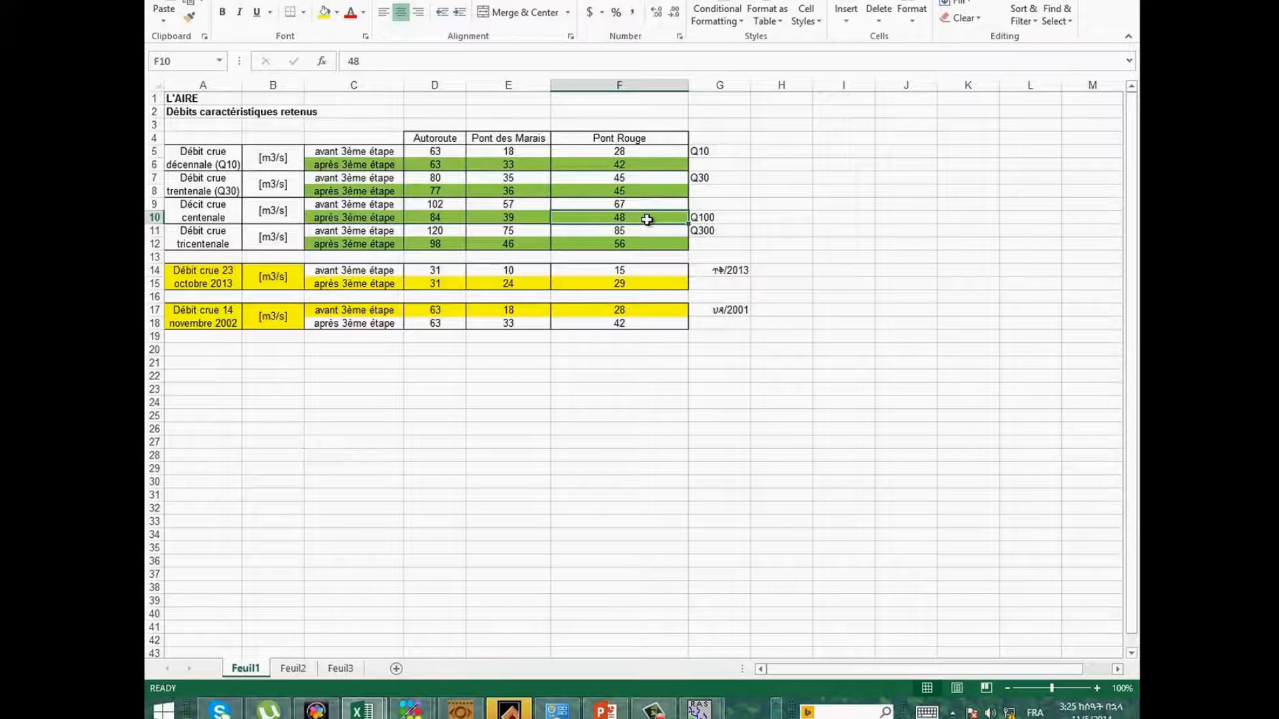
left_click(526, 247)
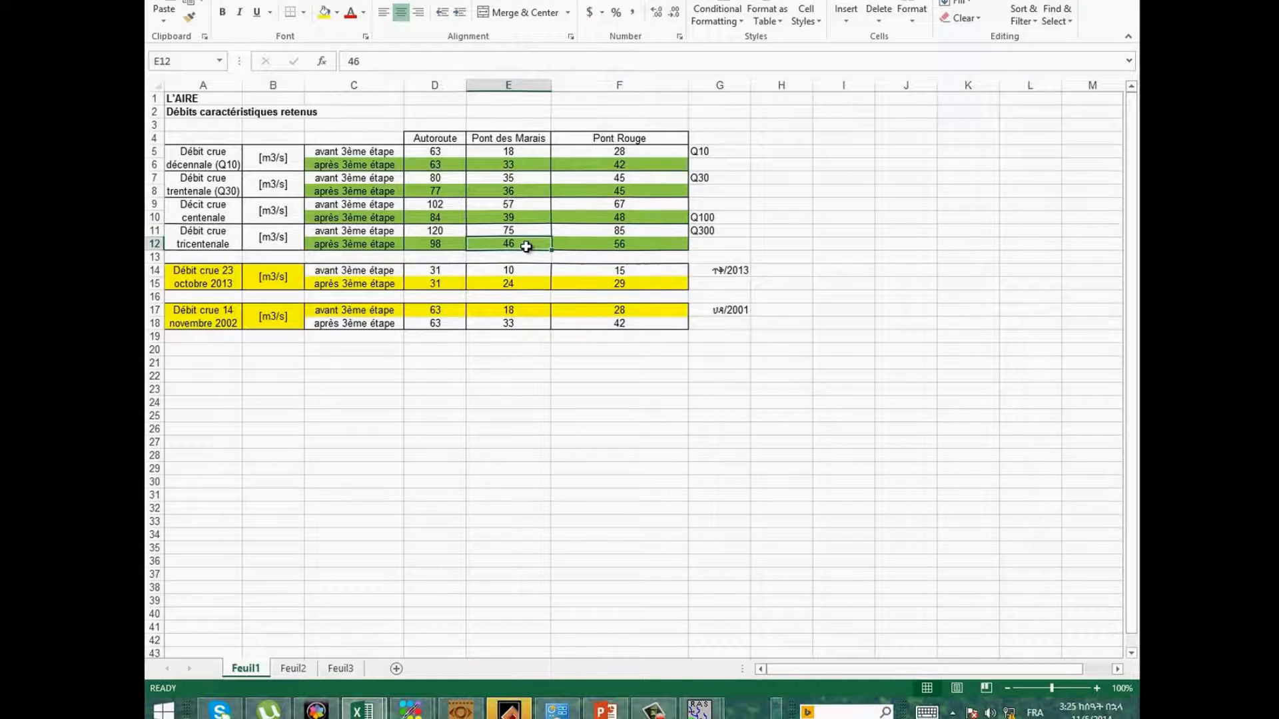
left_click(630, 244)
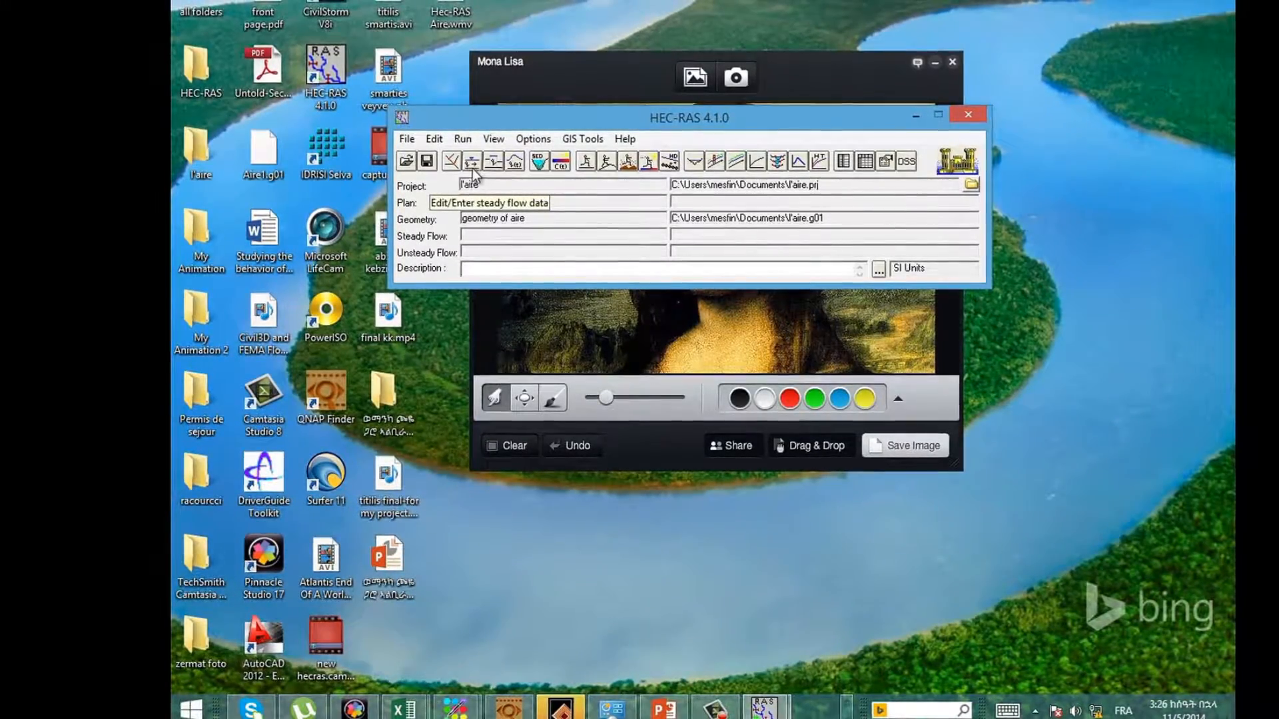
Switch to HEC-RAS, exit the program with its l'aire project, and start it again from the desktop.
left_click(408, 138)
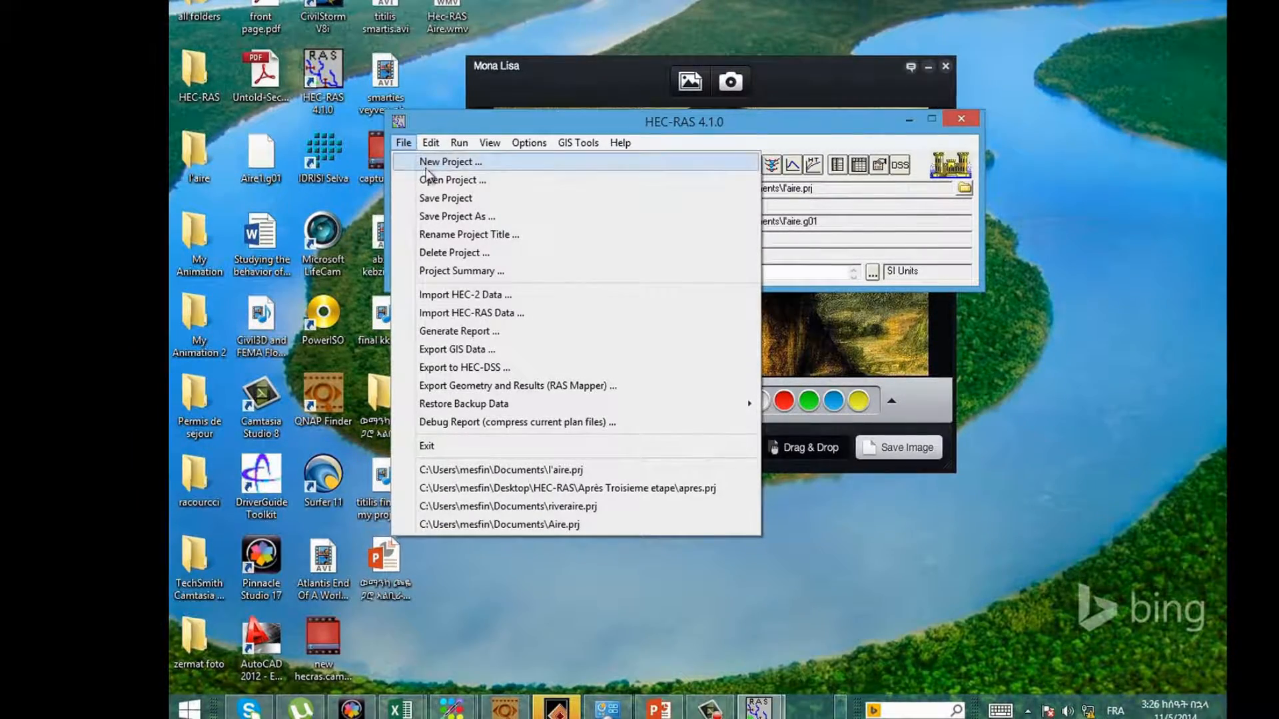
left_click(404, 143)
left_click(404, 143)
left_click(436, 448)
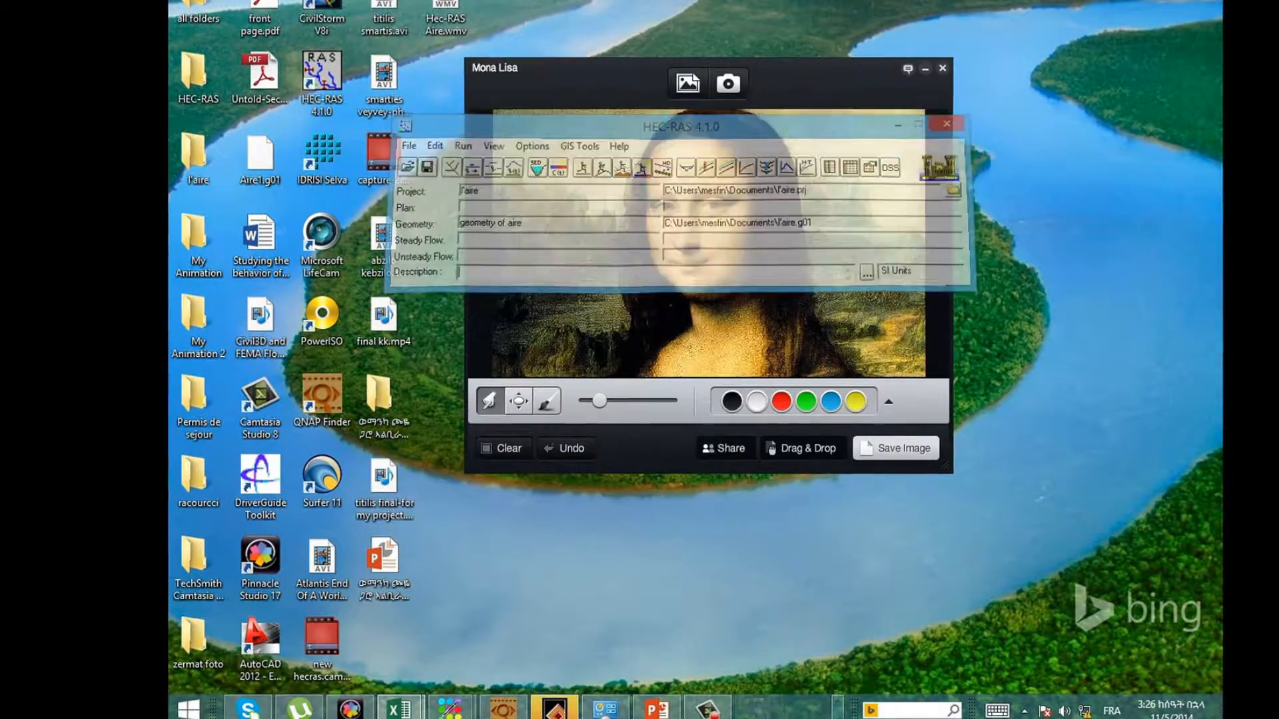
double_click(331, 90)
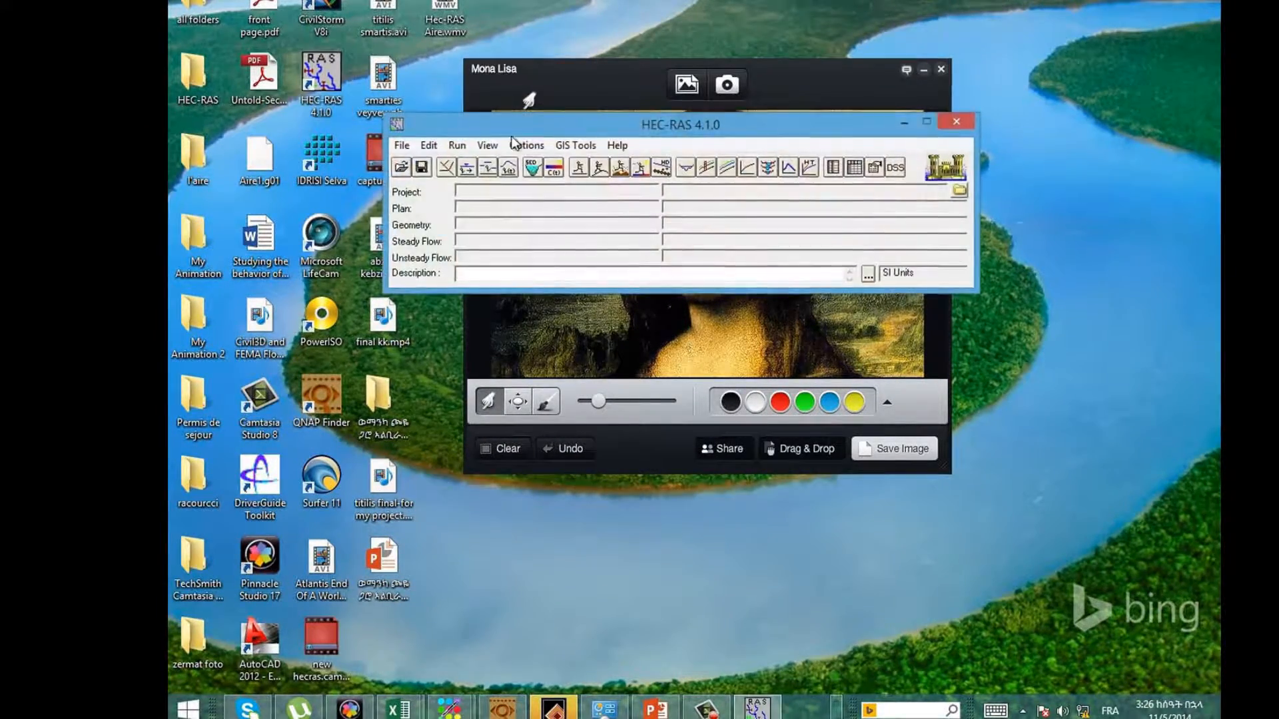
Open the project "DS of maraise" (apres.prj) from the Desktop folder HEC-RAS\Après Troisieme etape.
left_click(402, 145)
left_click(427, 180)
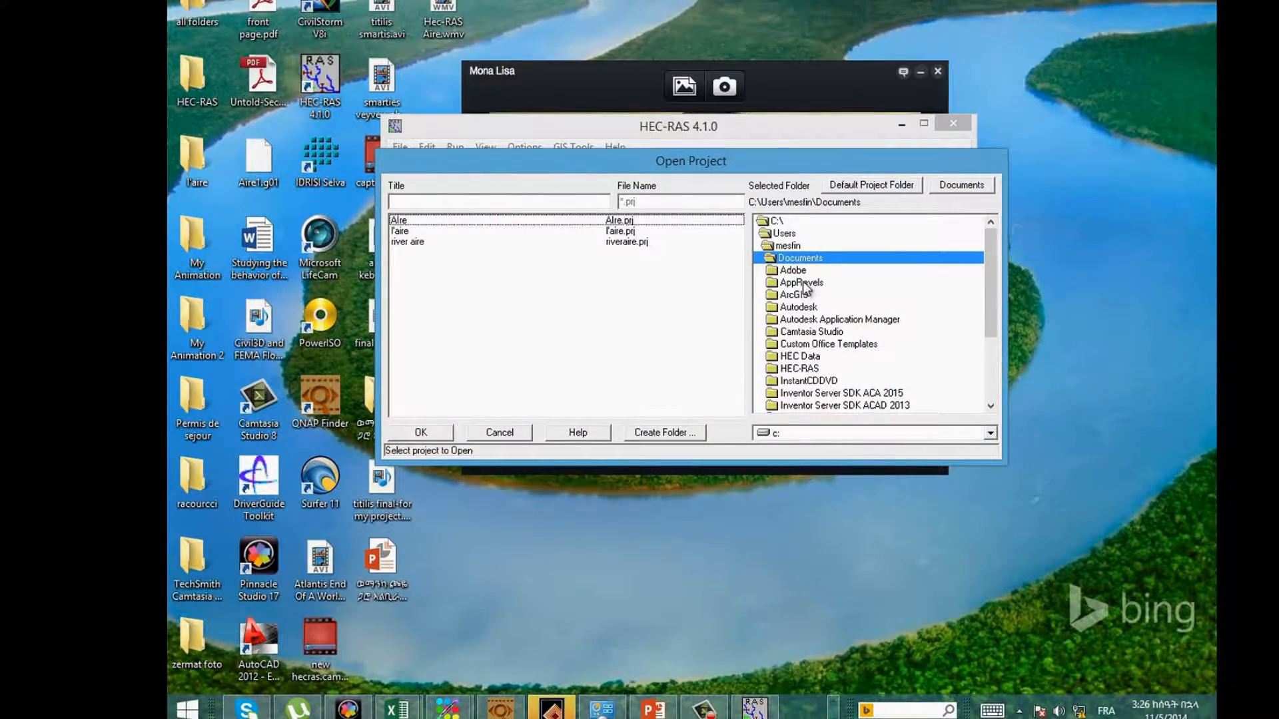
double_click(799, 245)
double_click(805, 284)
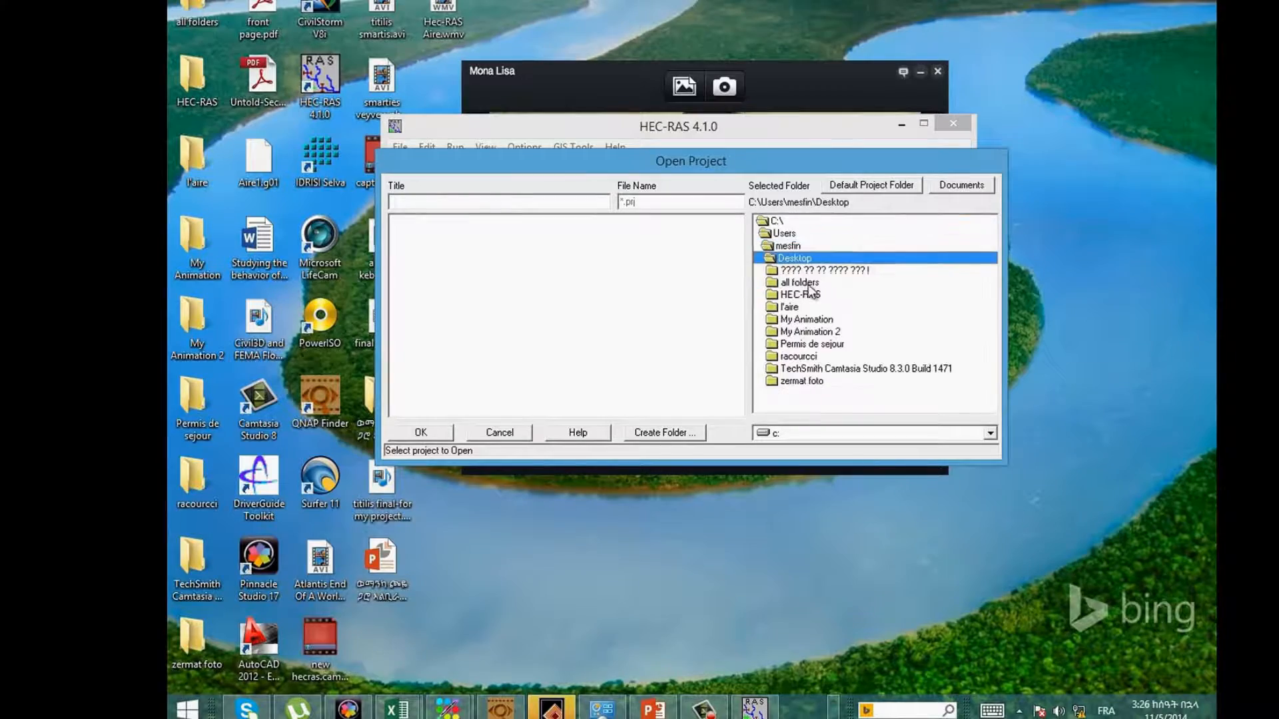
double_click(802, 295)
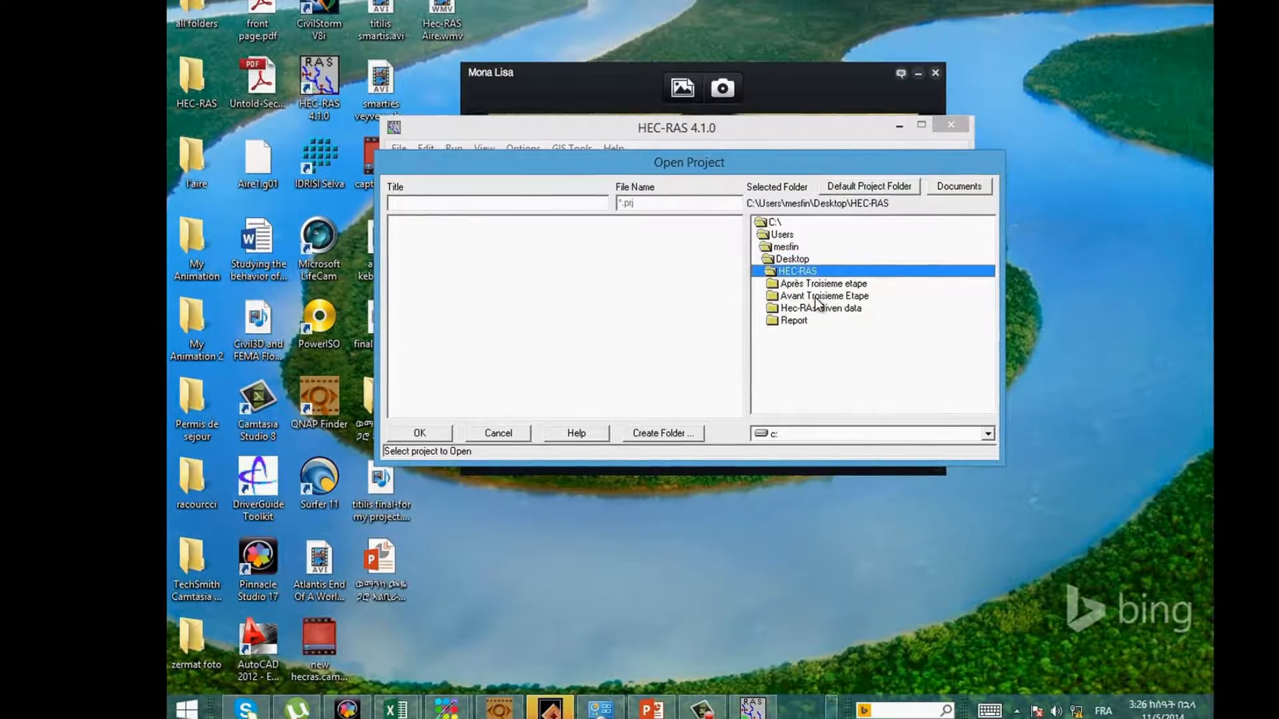
double_click(822, 284)
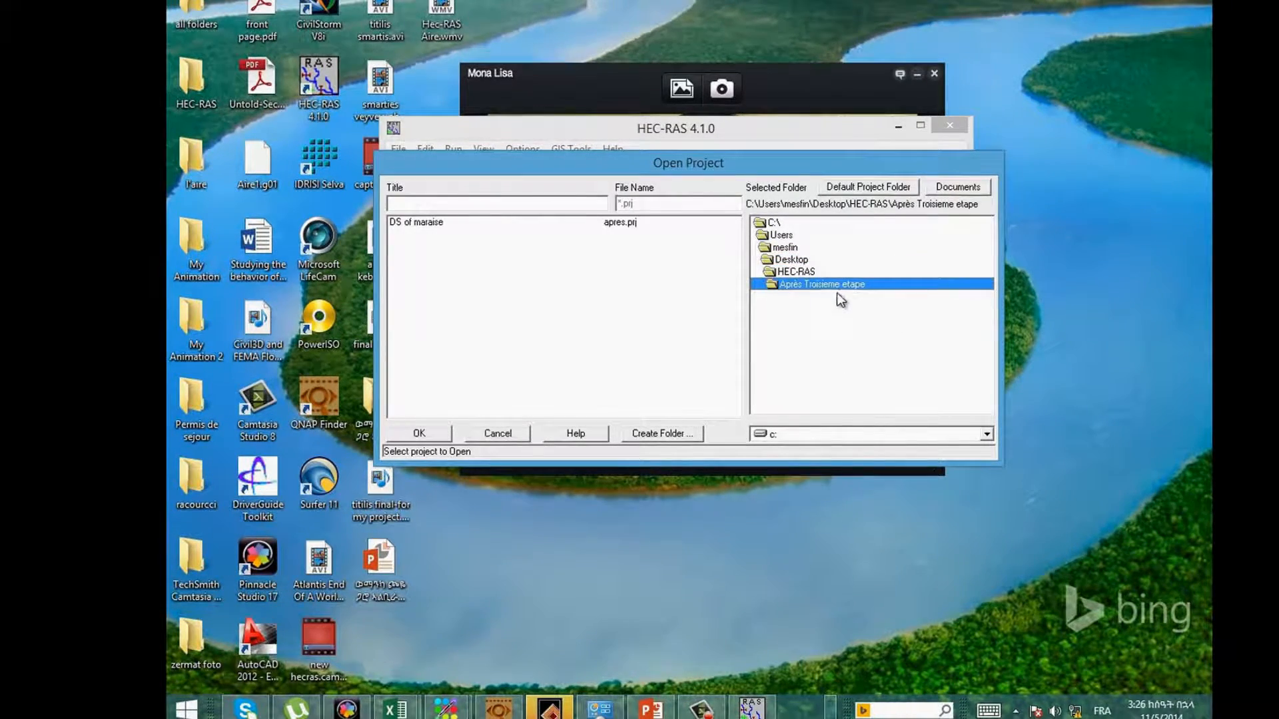
left_click(425, 222)
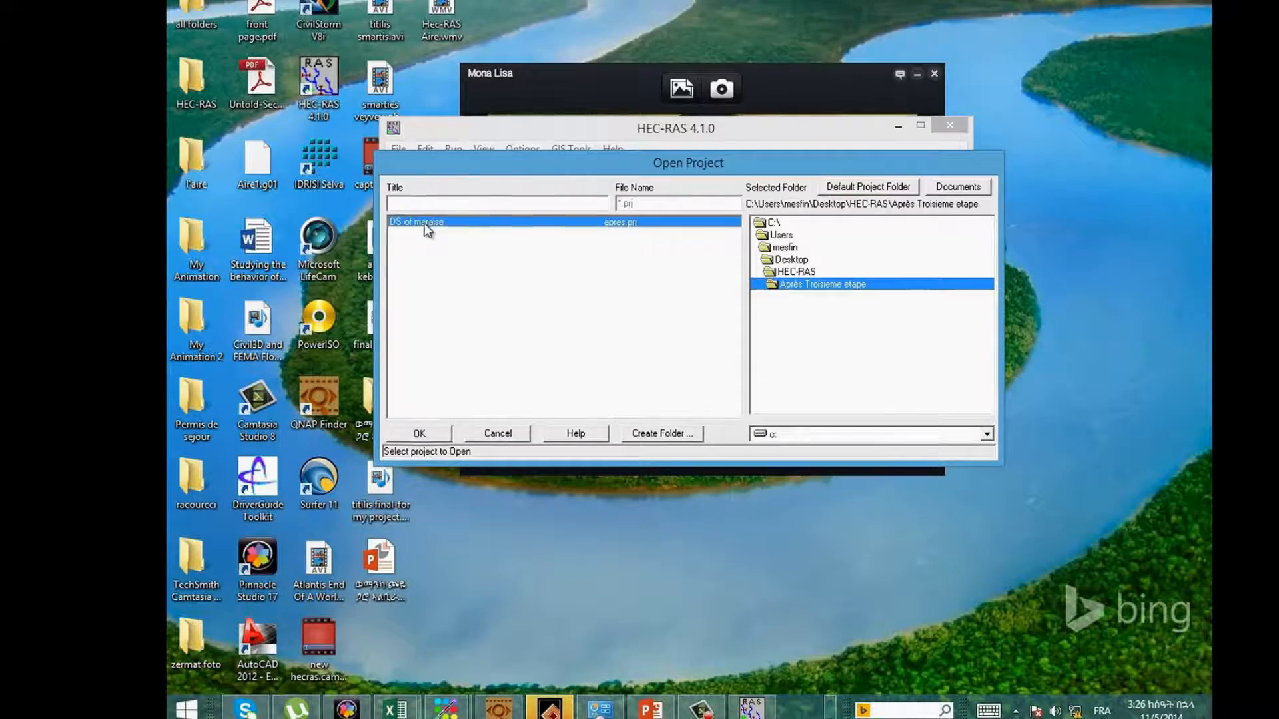
left_click(422, 437)
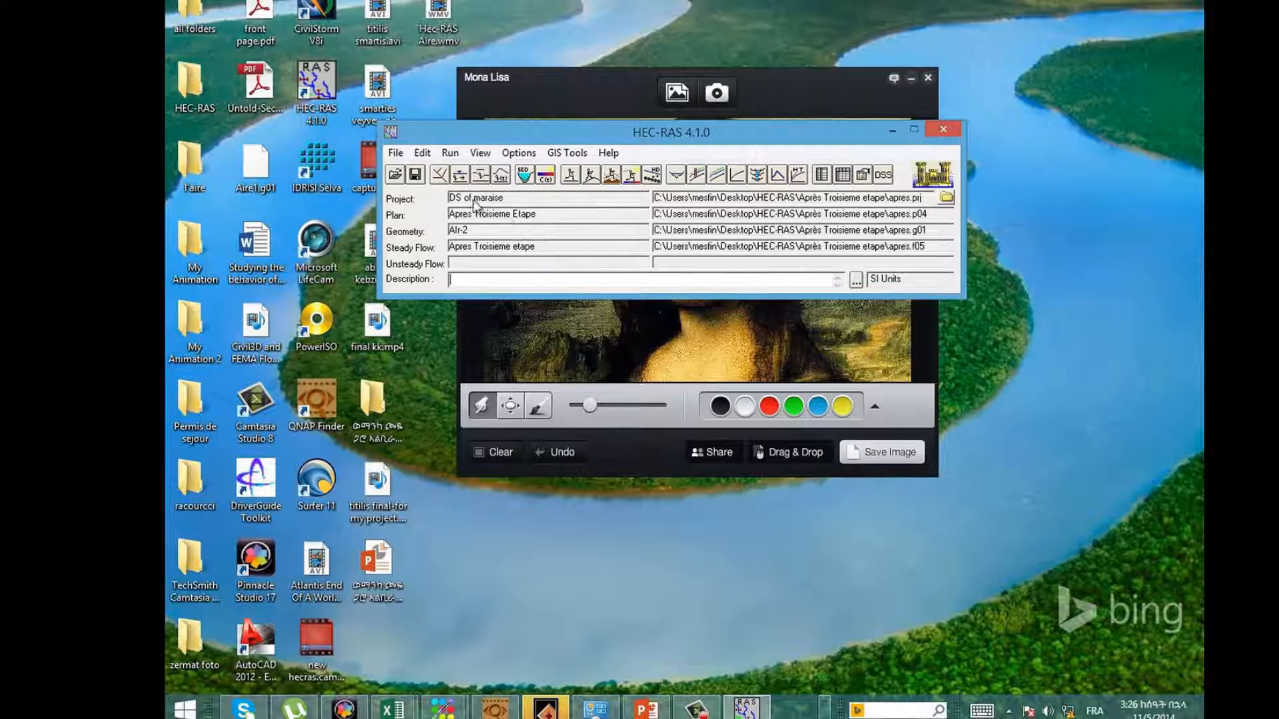
In the project's steady flow data, set the upstream boundary of reach Aval to normal depth with slope 0.0042.
left_click(460, 176)
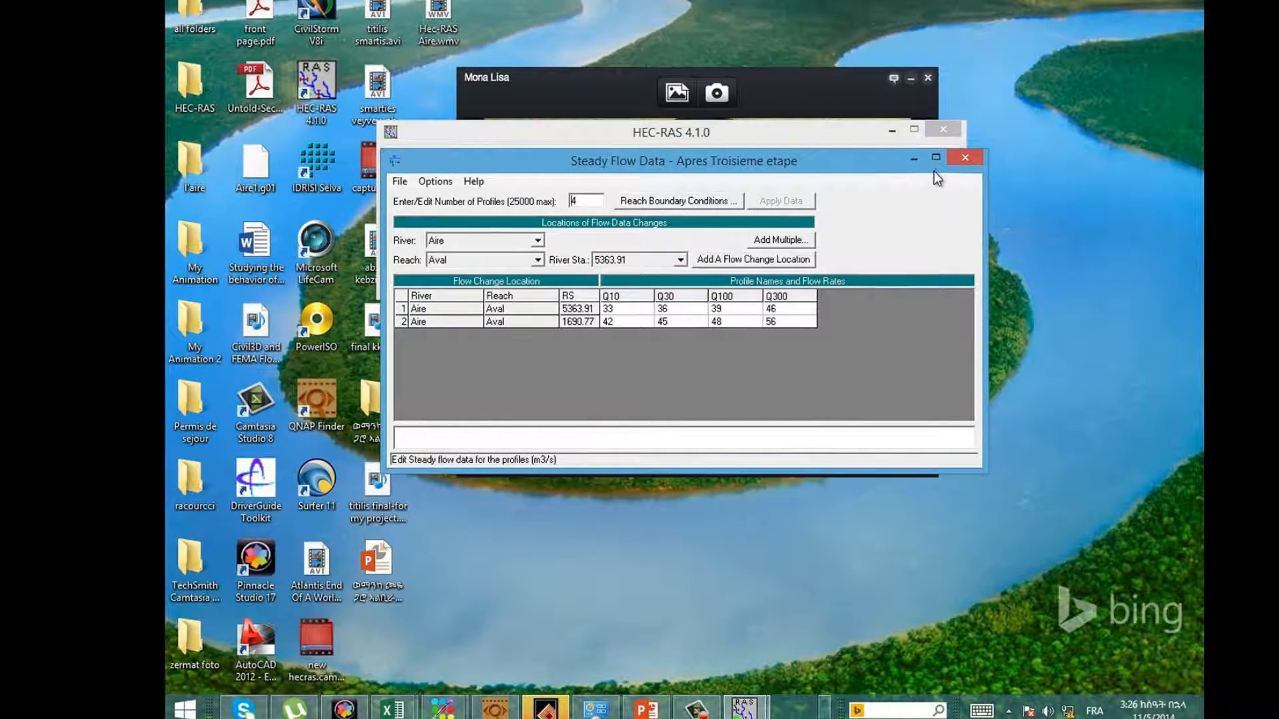
left_click(936, 158)
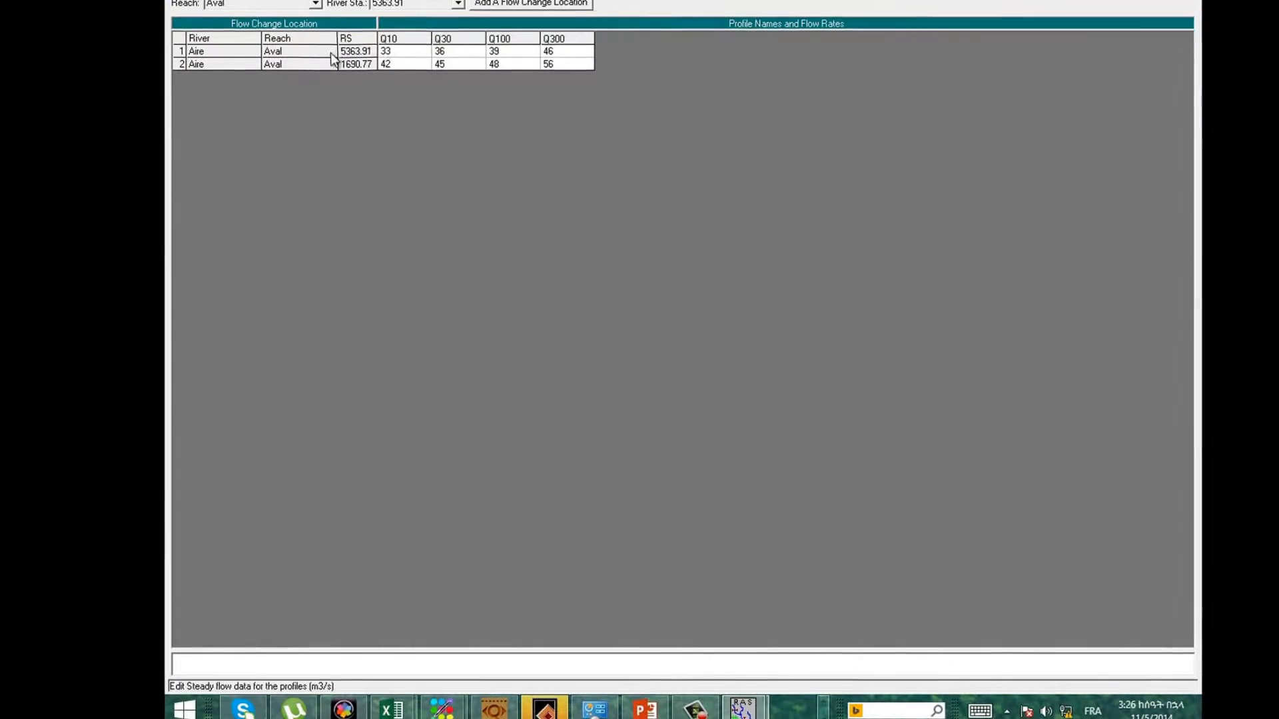
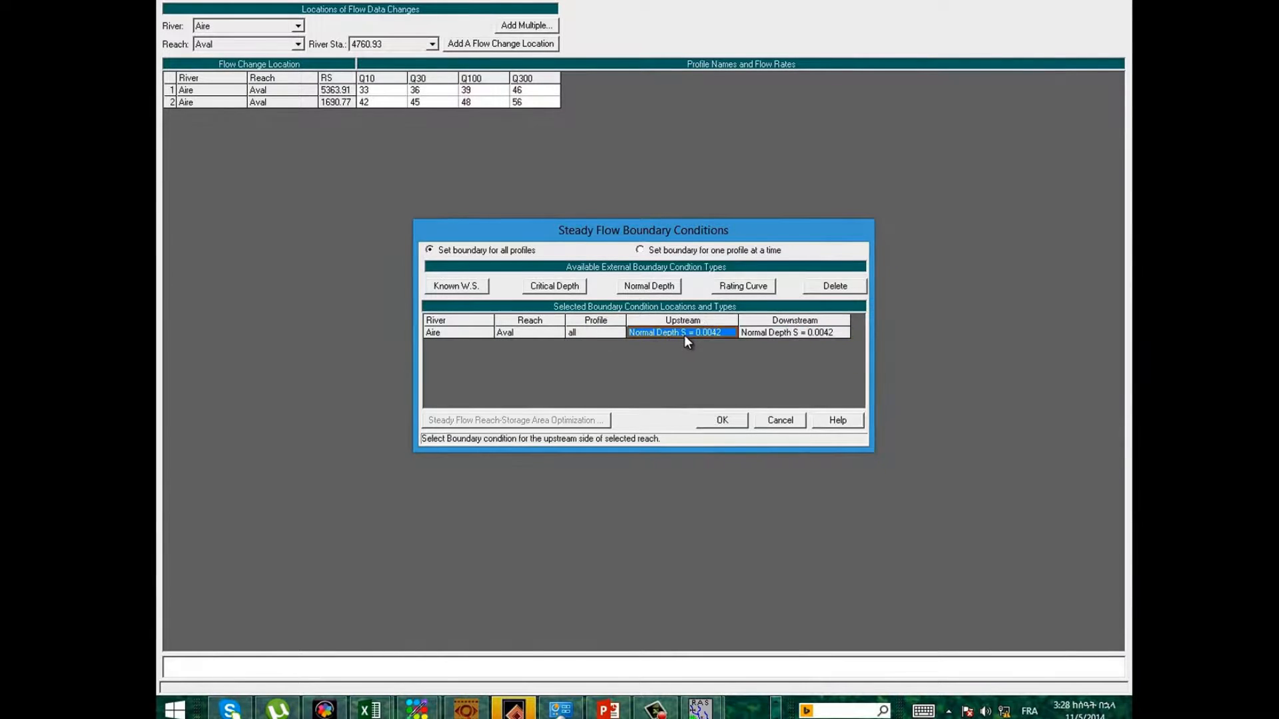
left_click(649, 286)
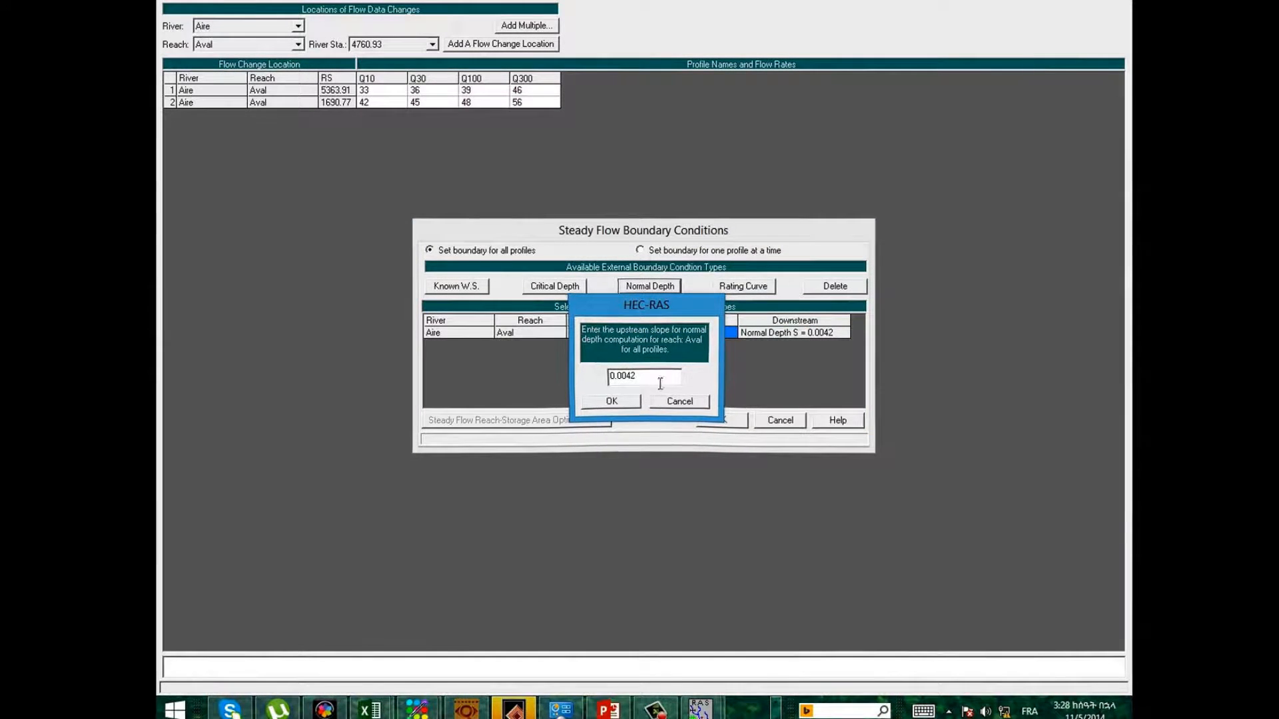
double_click(623, 379)
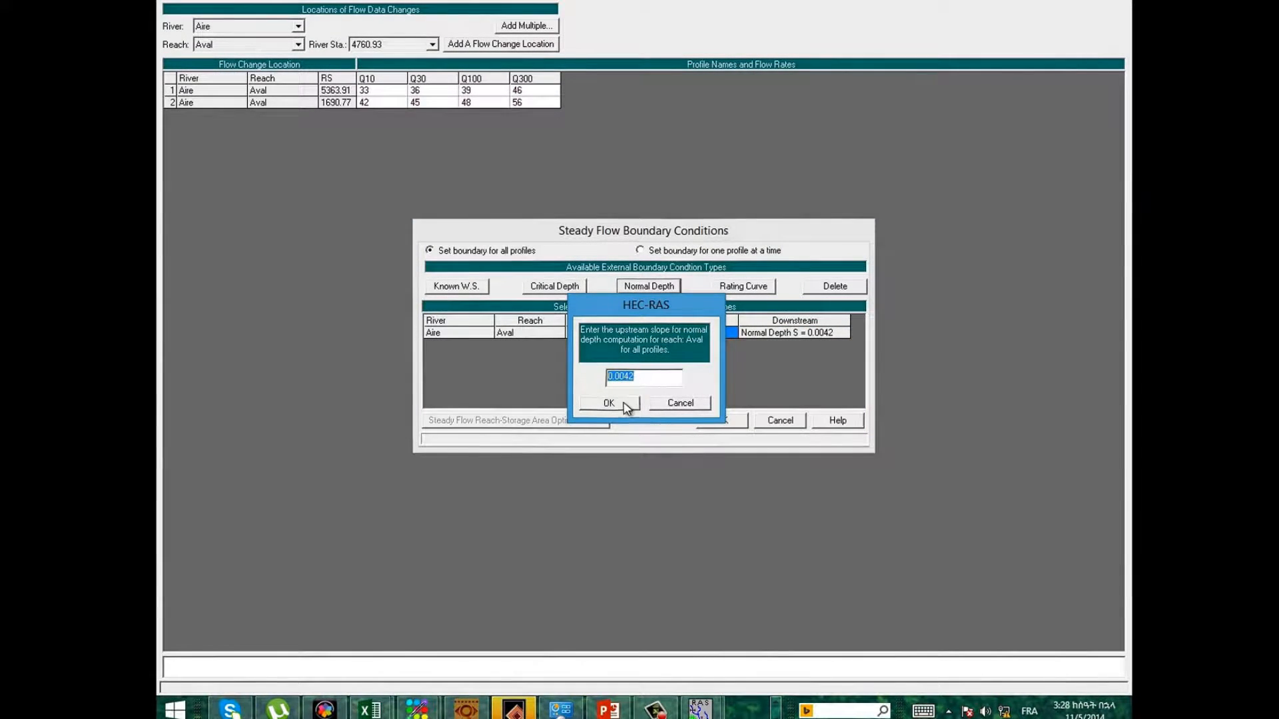
left_click(607, 402)
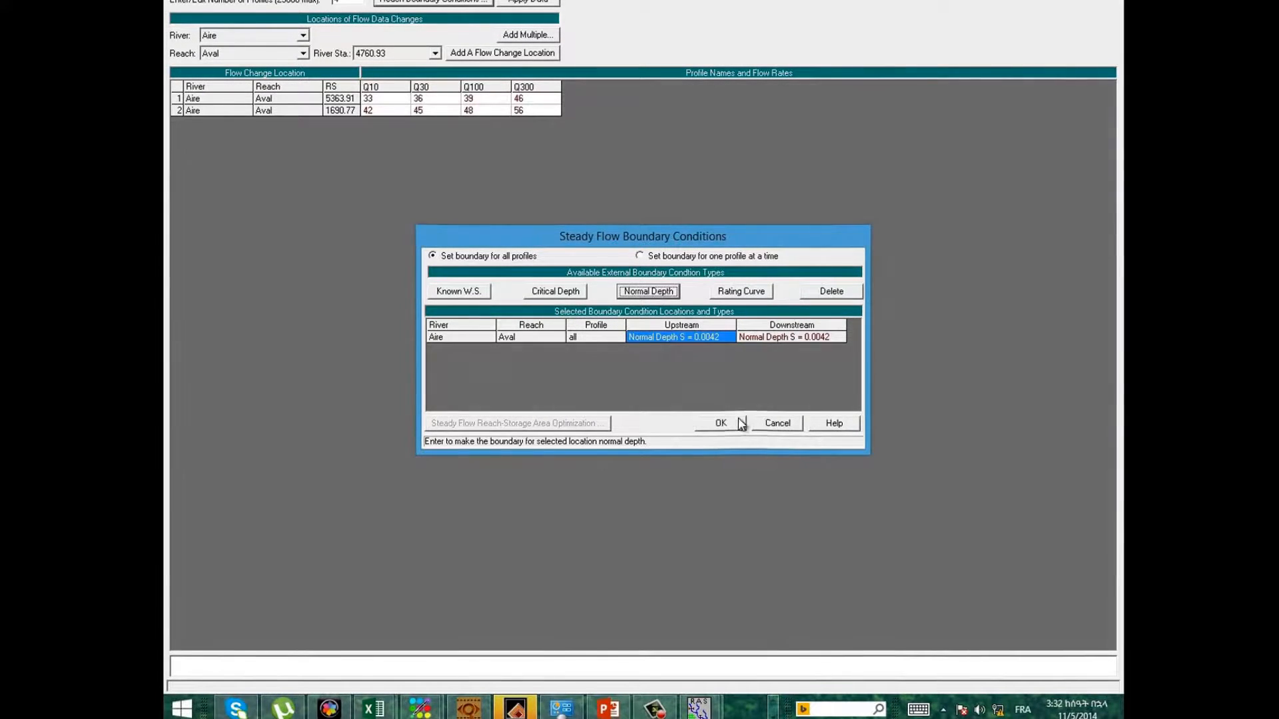
Accept normal depth slopes of 0.0042 for the upstream and downstream boundaries of reach Aval, and save the flow data.
double_click(703, 341)
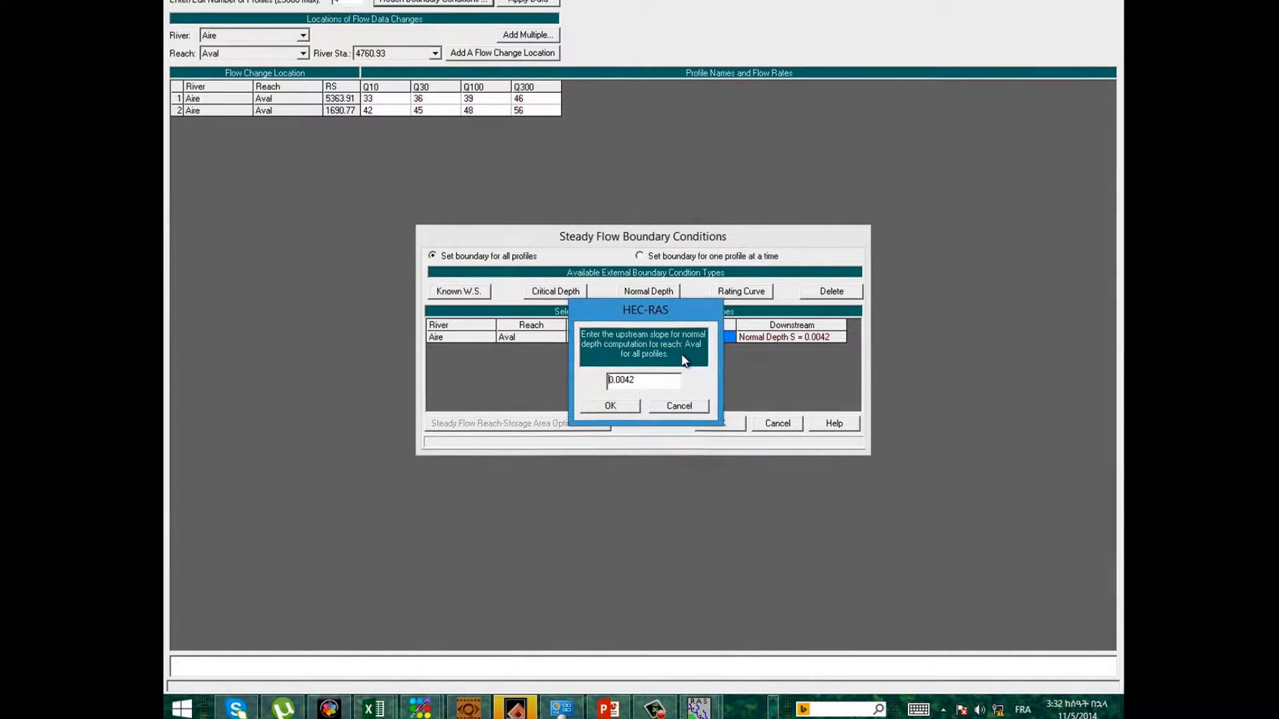
left_click(618, 408)
double_click(785, 337)
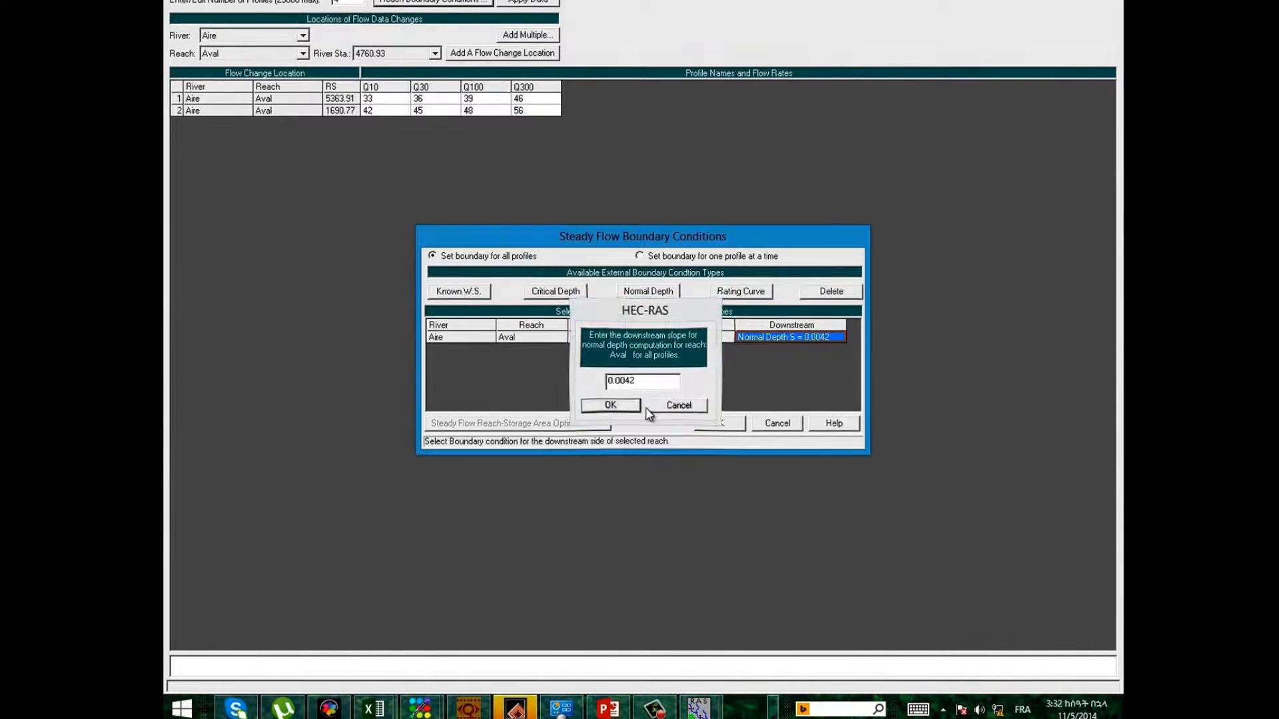
left_click(607, 403)
left_click(719, 425)
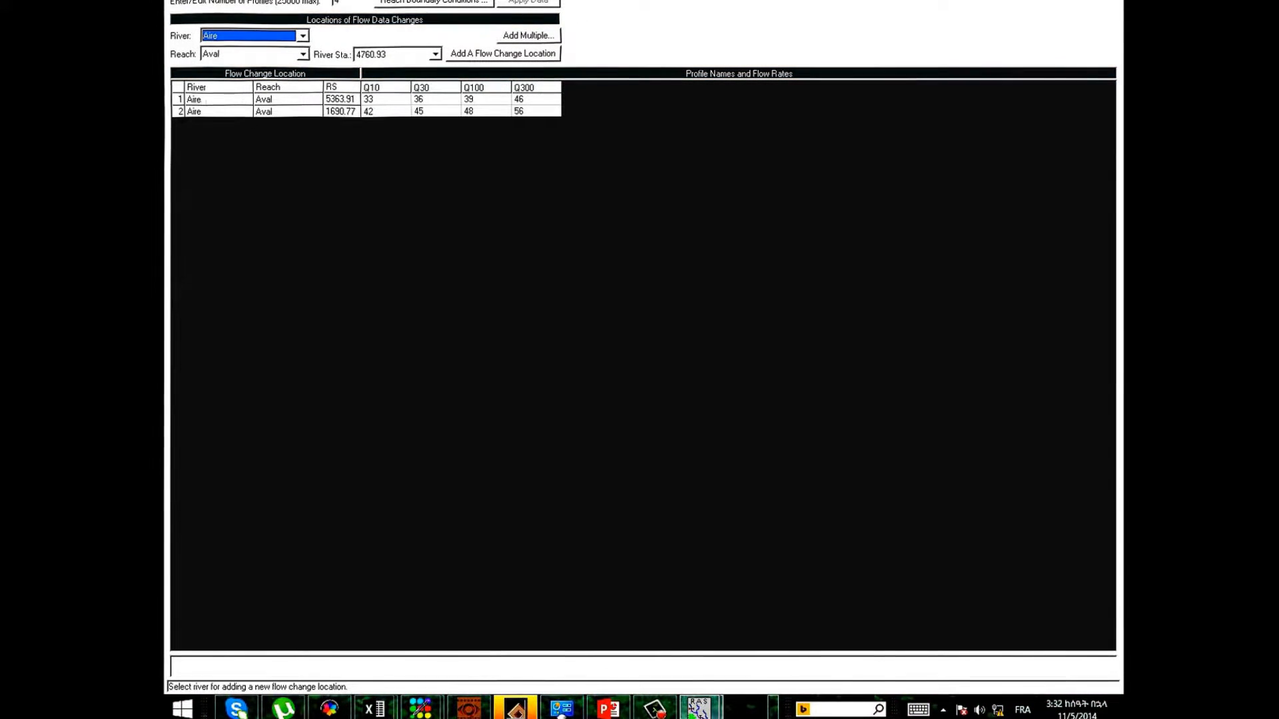
left_click(175, 0)
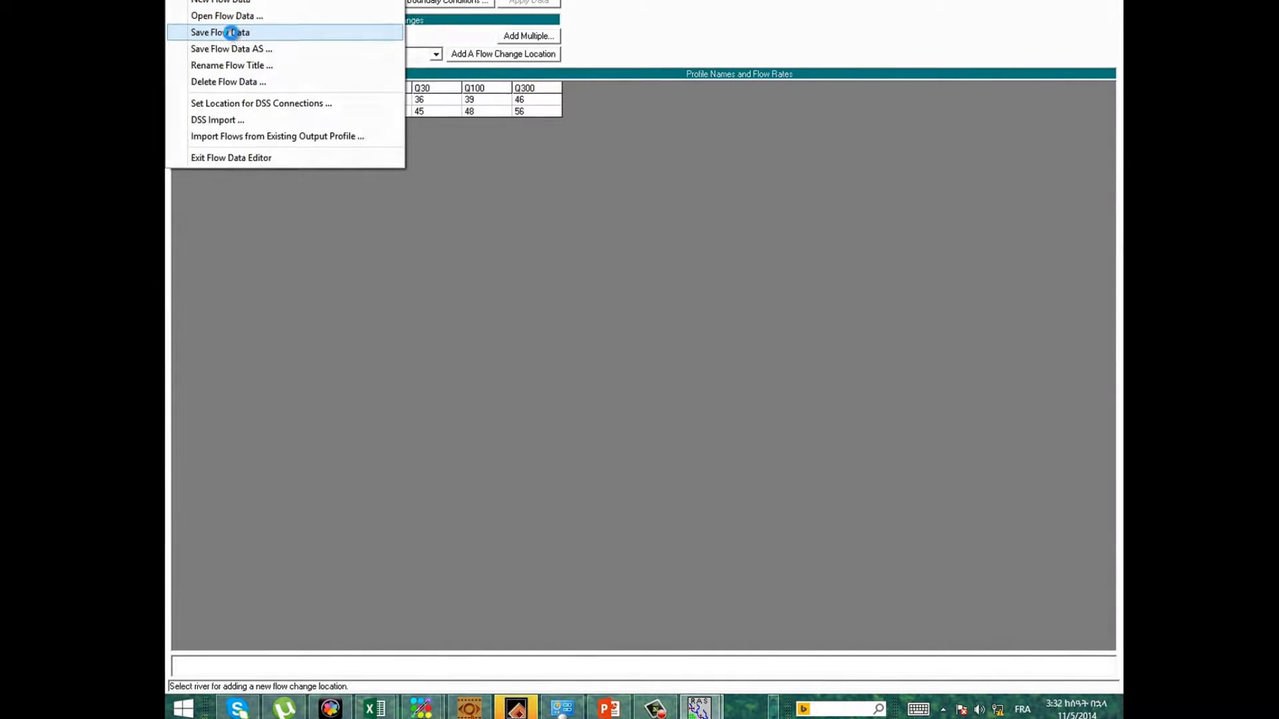
Save the flow data, then compute the steady flow analysis using the Apres Troisieme etape flow file and the subcritical regime.
left_click(227, 32)
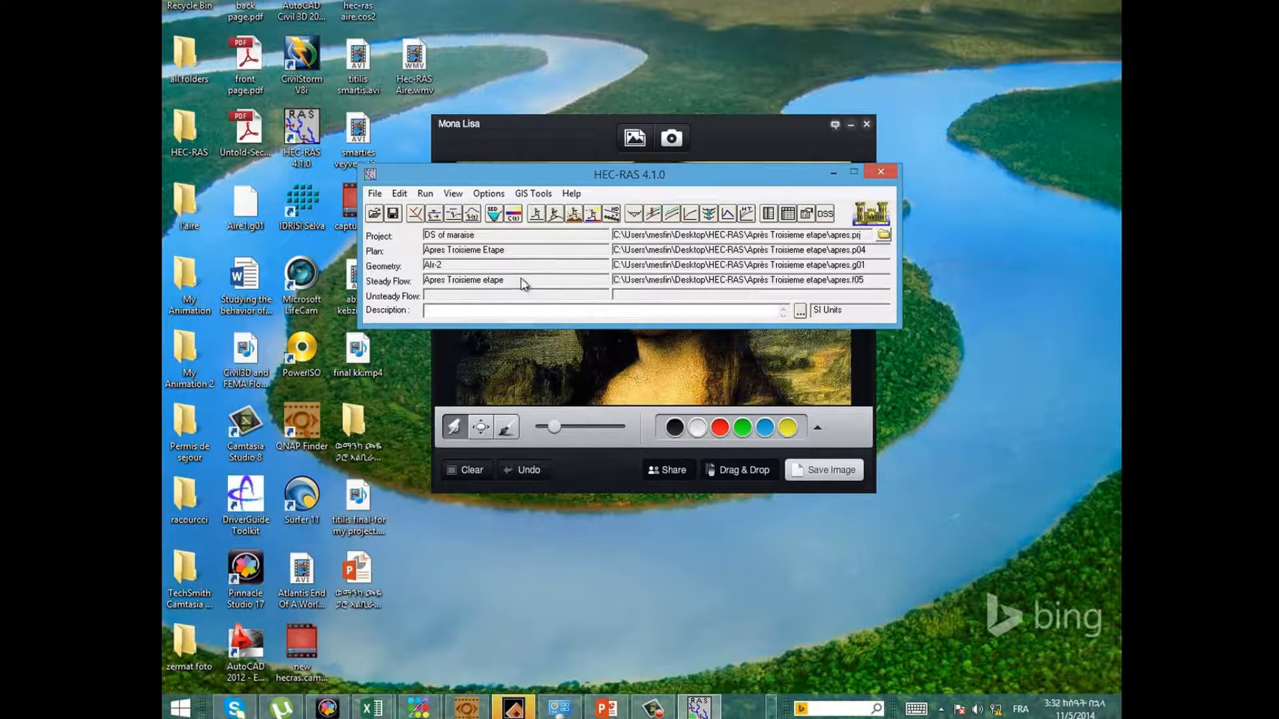
left_click(537, 214)
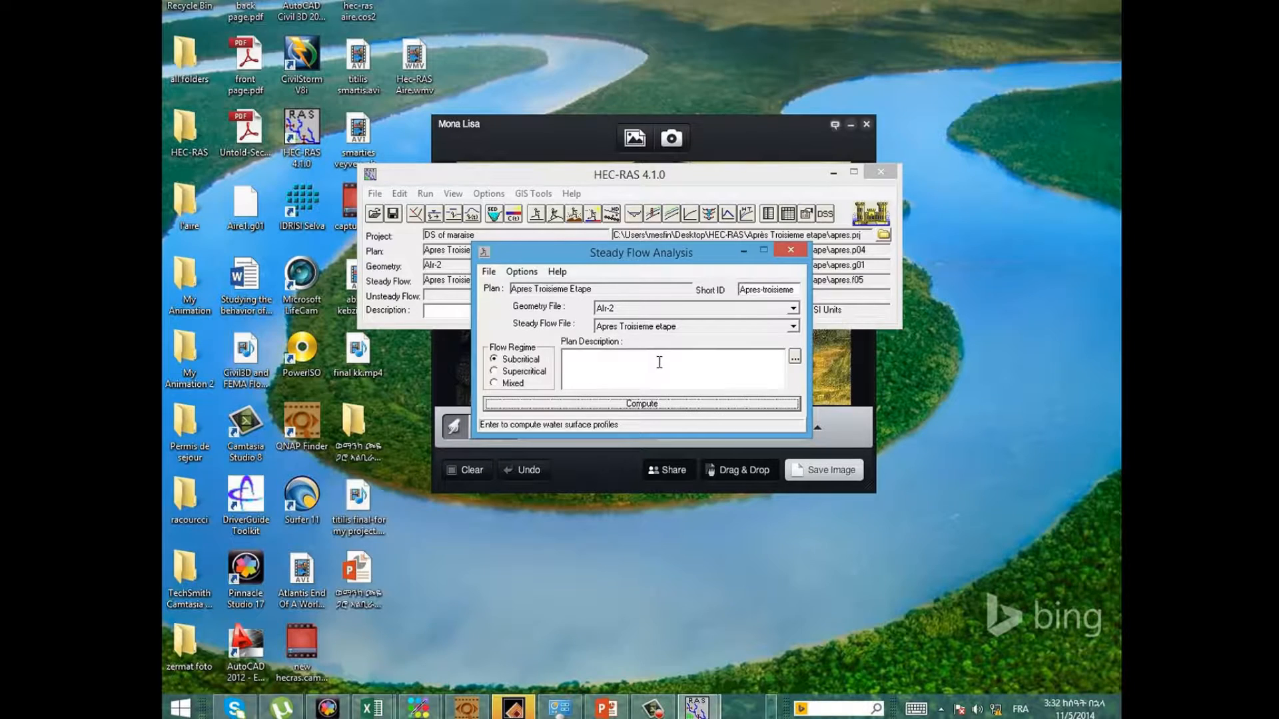
left_click(489, 271)
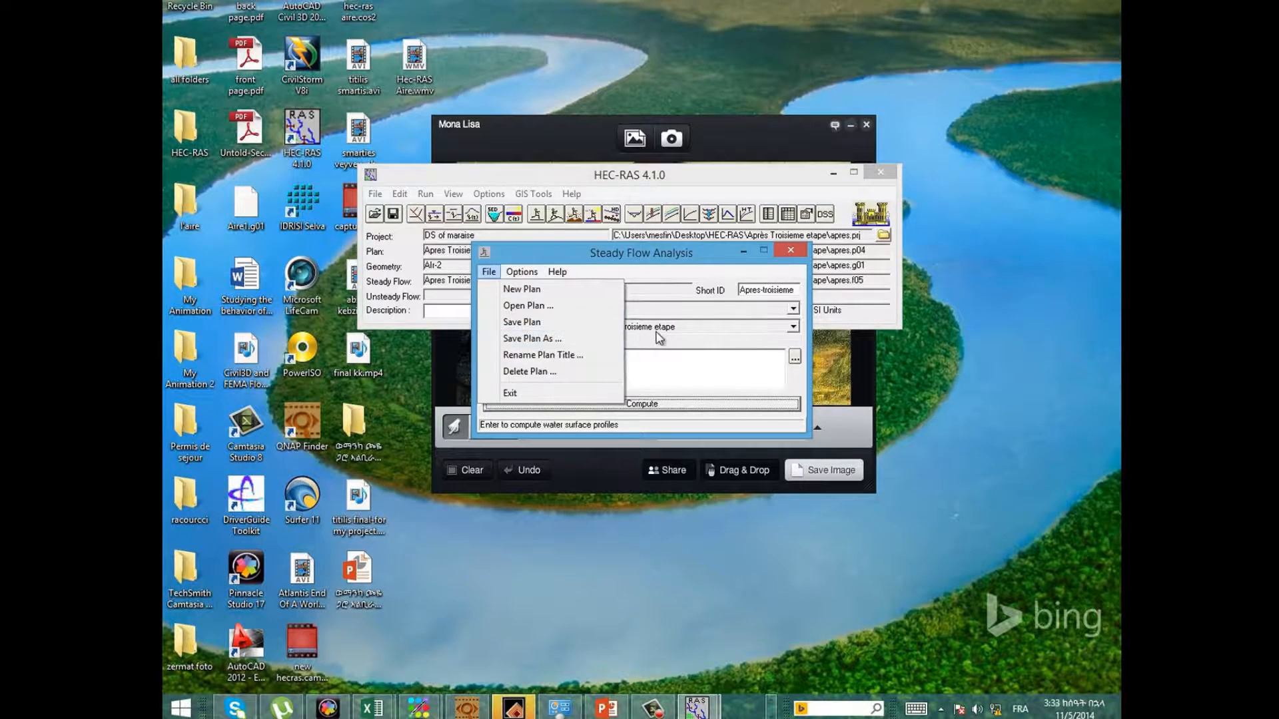
left_click(695, 327)
left_click(702, 327)
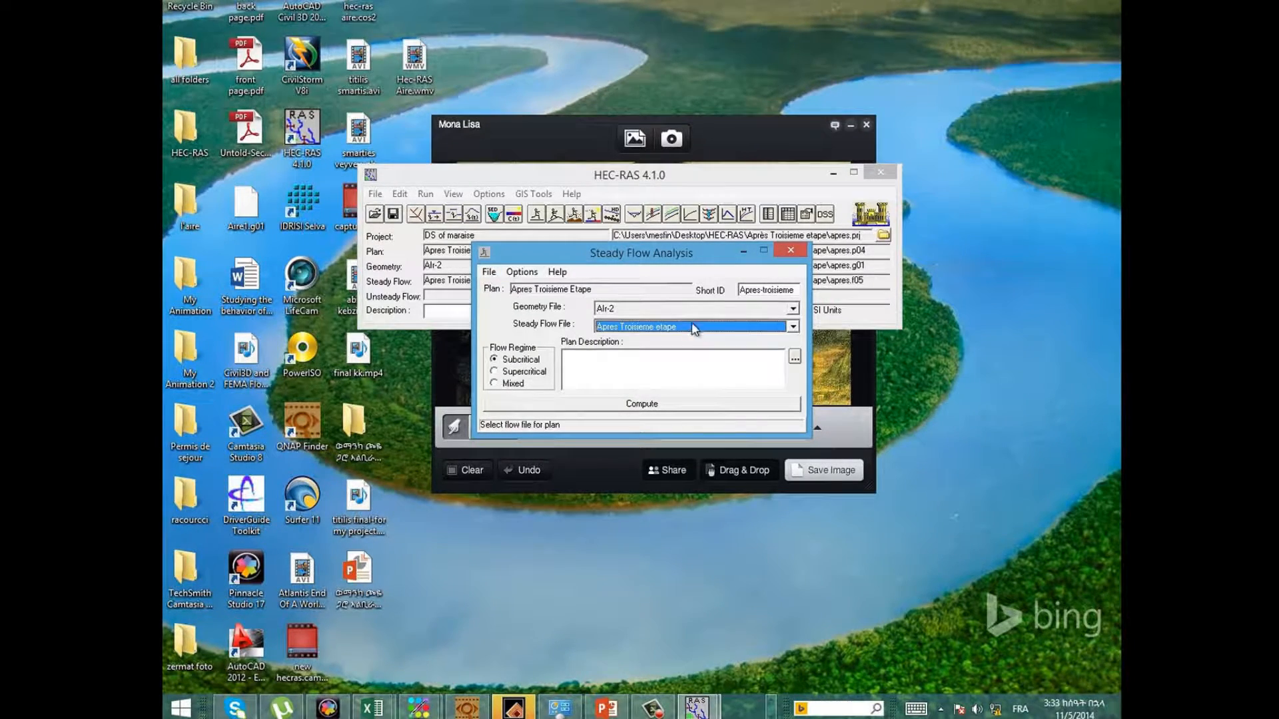
left_click(634, 404)
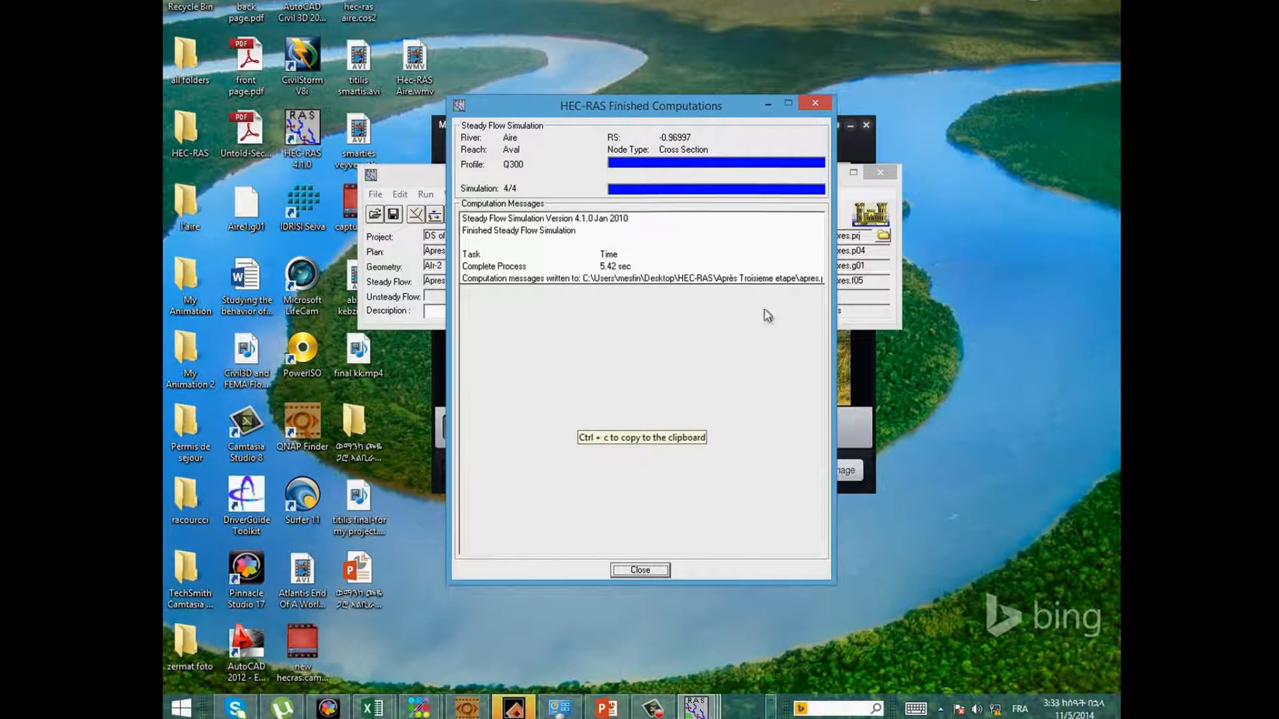
left_click(643, 570)
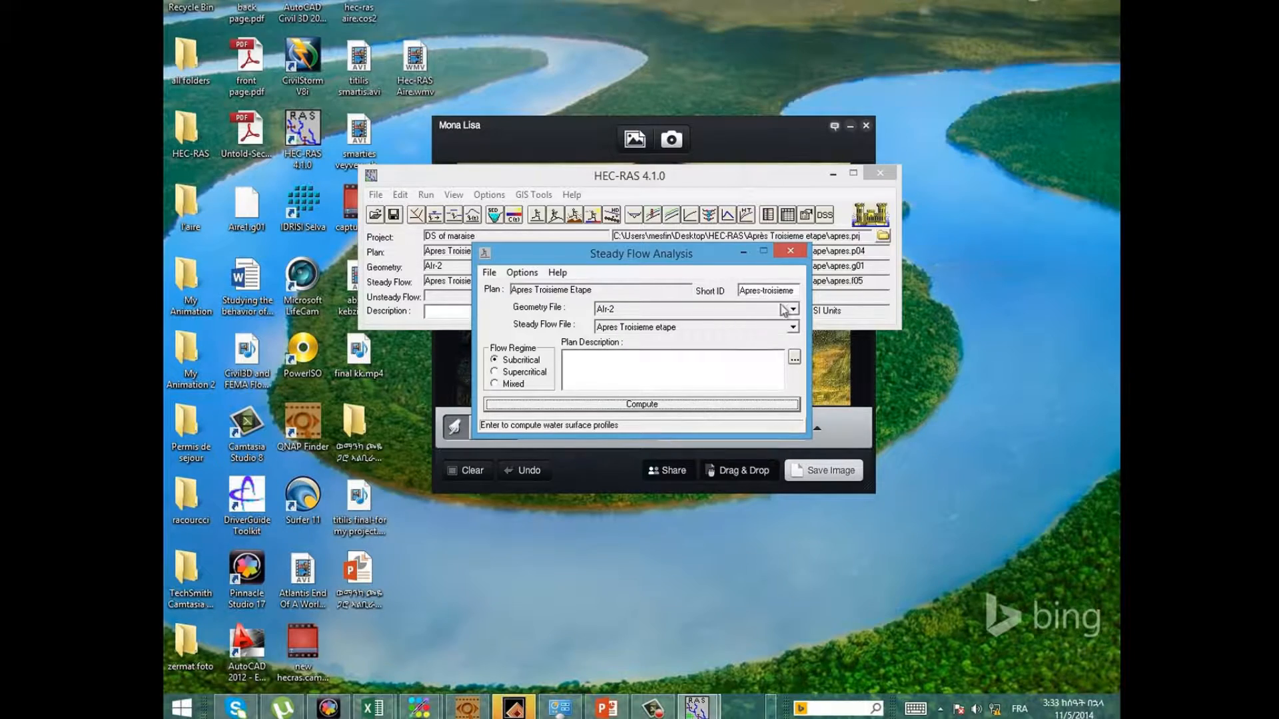
Save the Apres Troisieme Etape plan and close the steady flow analysis.
left_click(493, 278)
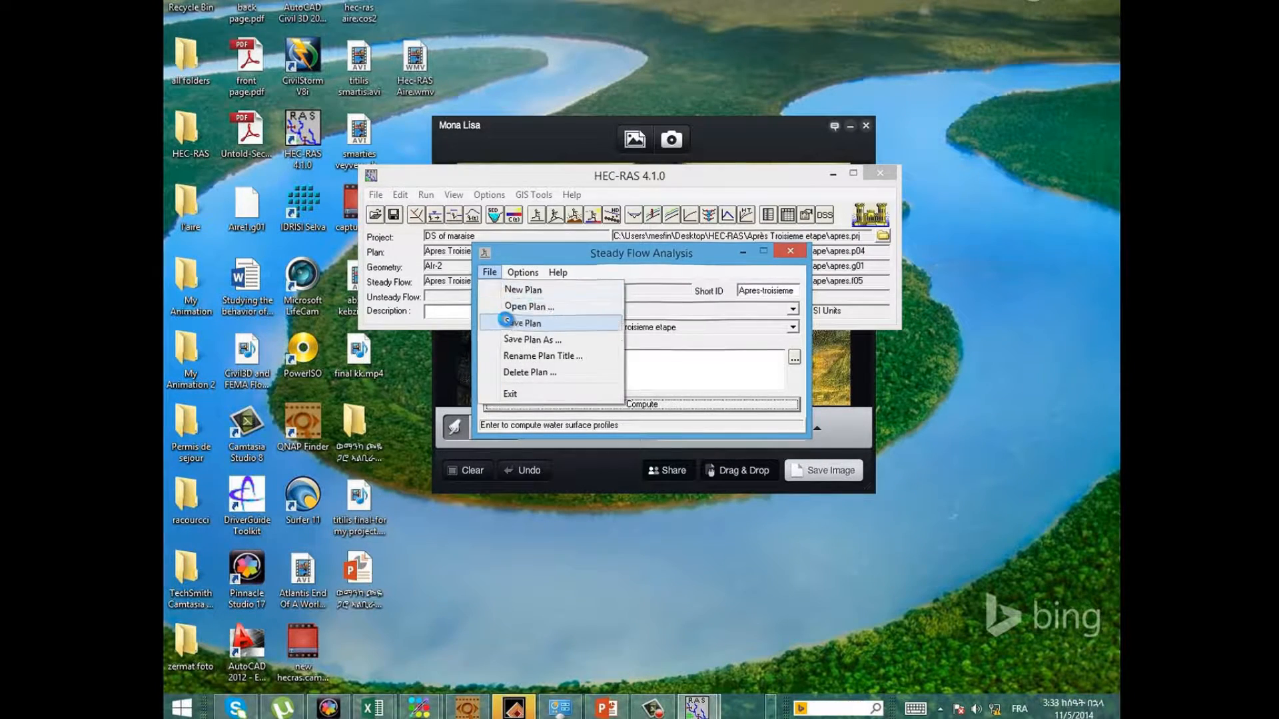
left_click(502, 322)
left_click(791, 253)
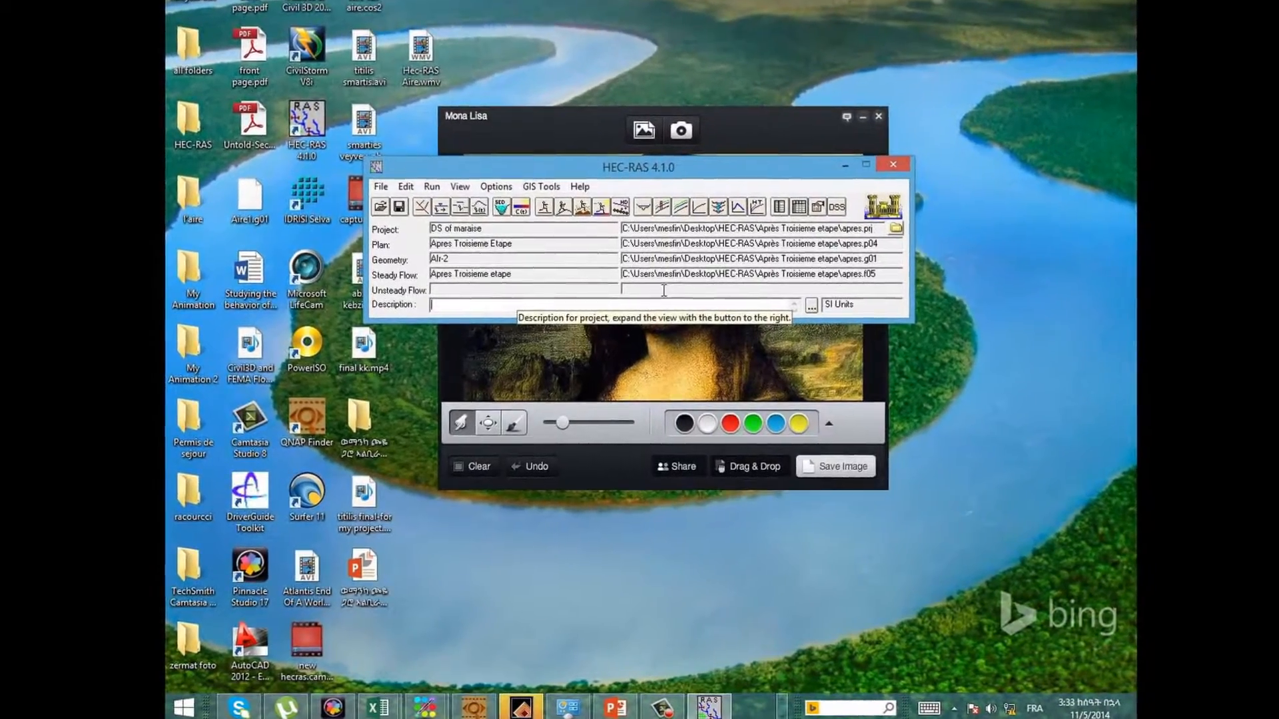
Plot the water surface profiles along the Aire Aval reach and open the choice of plotted profiles.
left_click(677, 195)
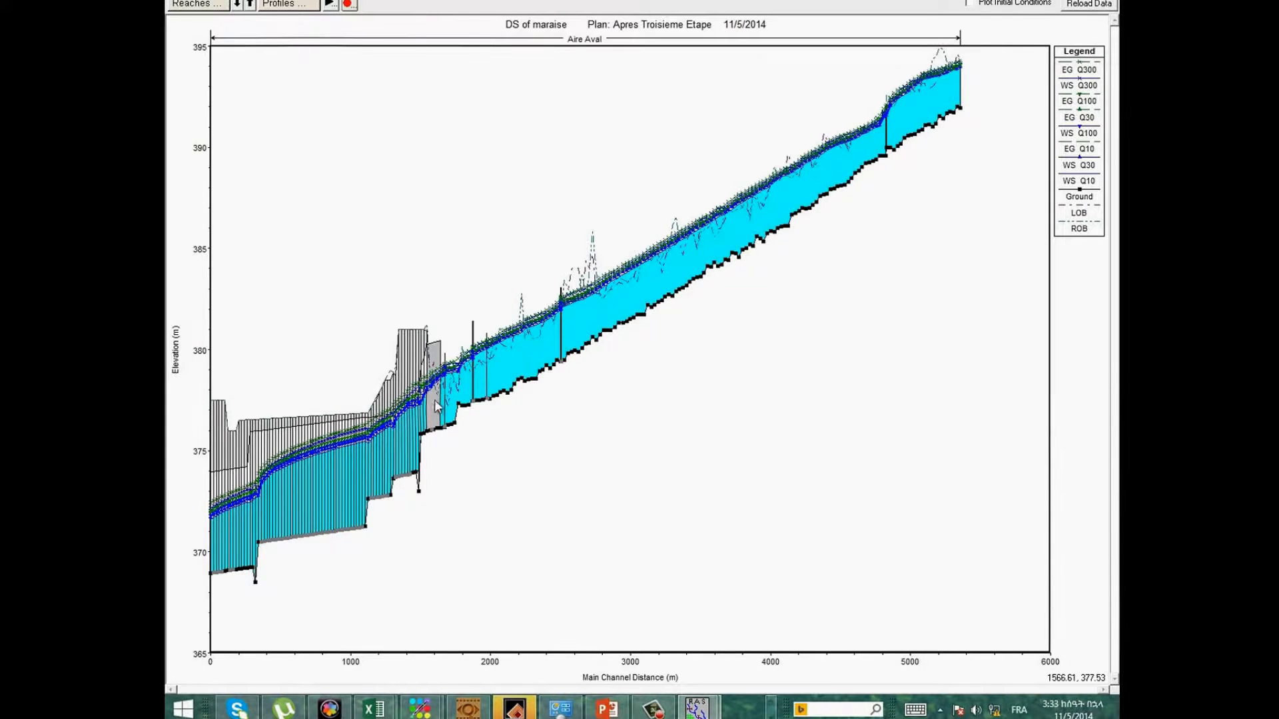
left_click(283, 4)
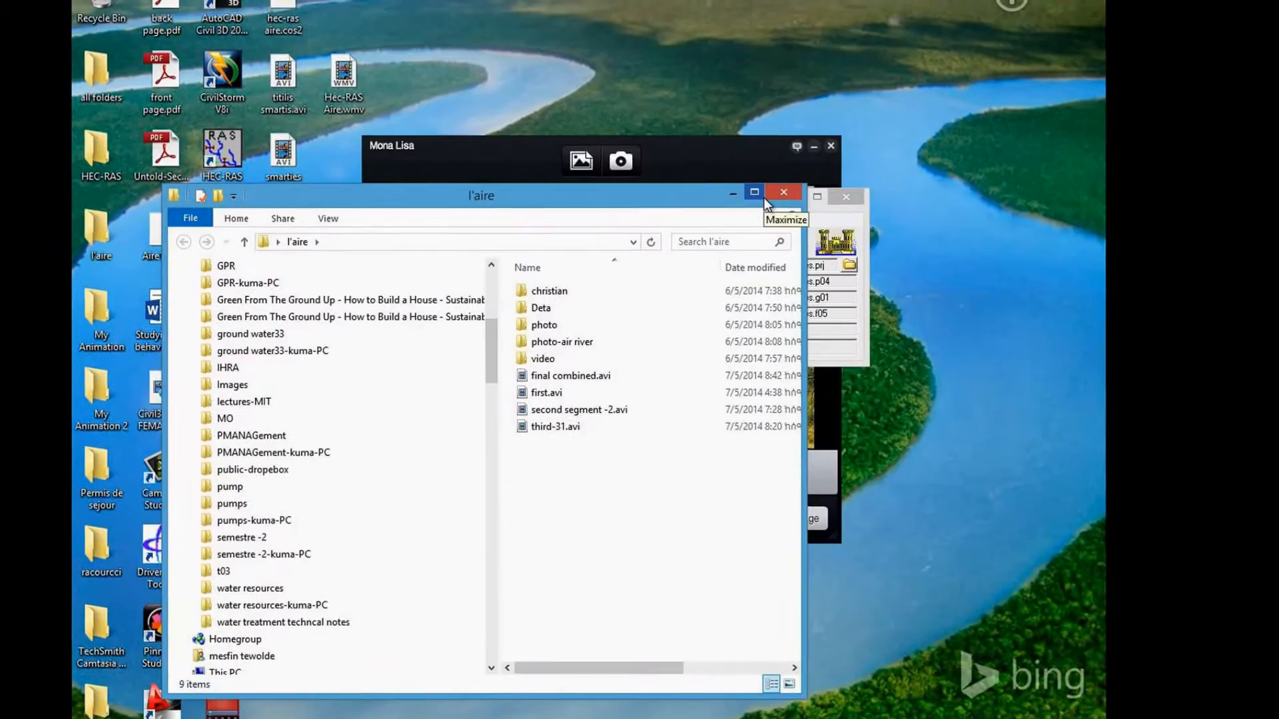
Maximize the l'aire folder window and look into its photo-air river subfolder.
left_click(760, 195)
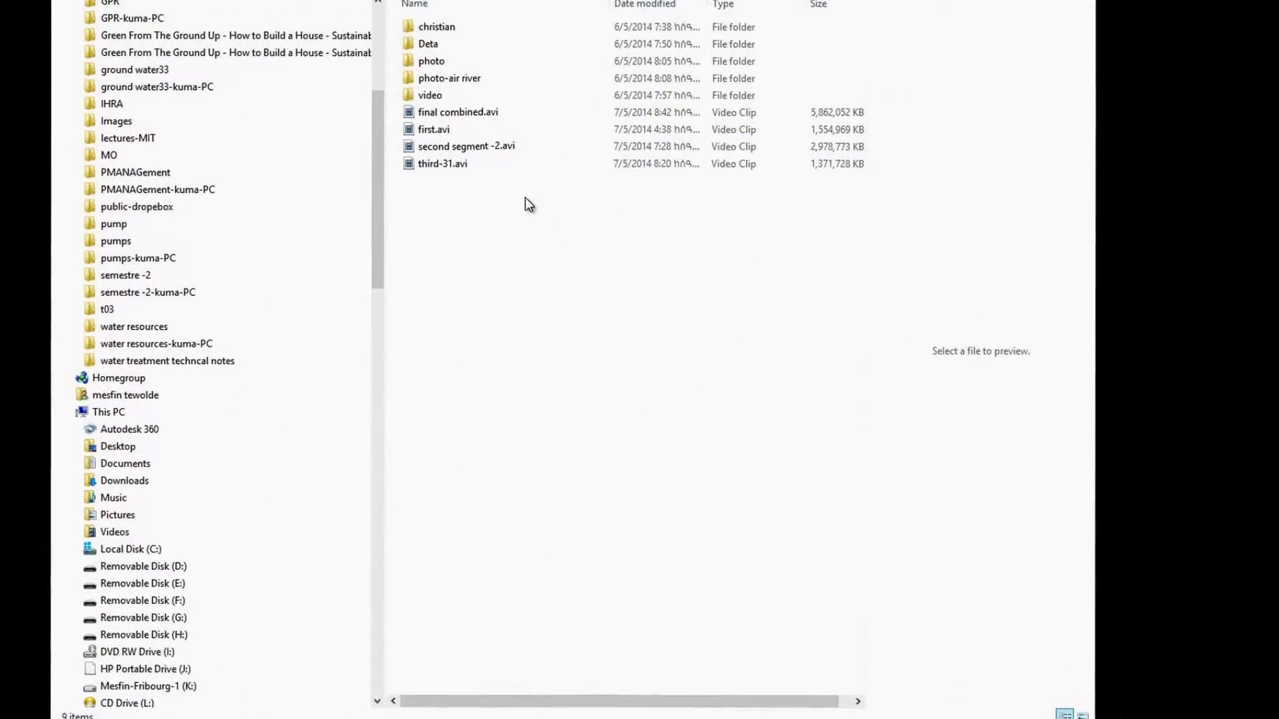
double_click(460, 55)
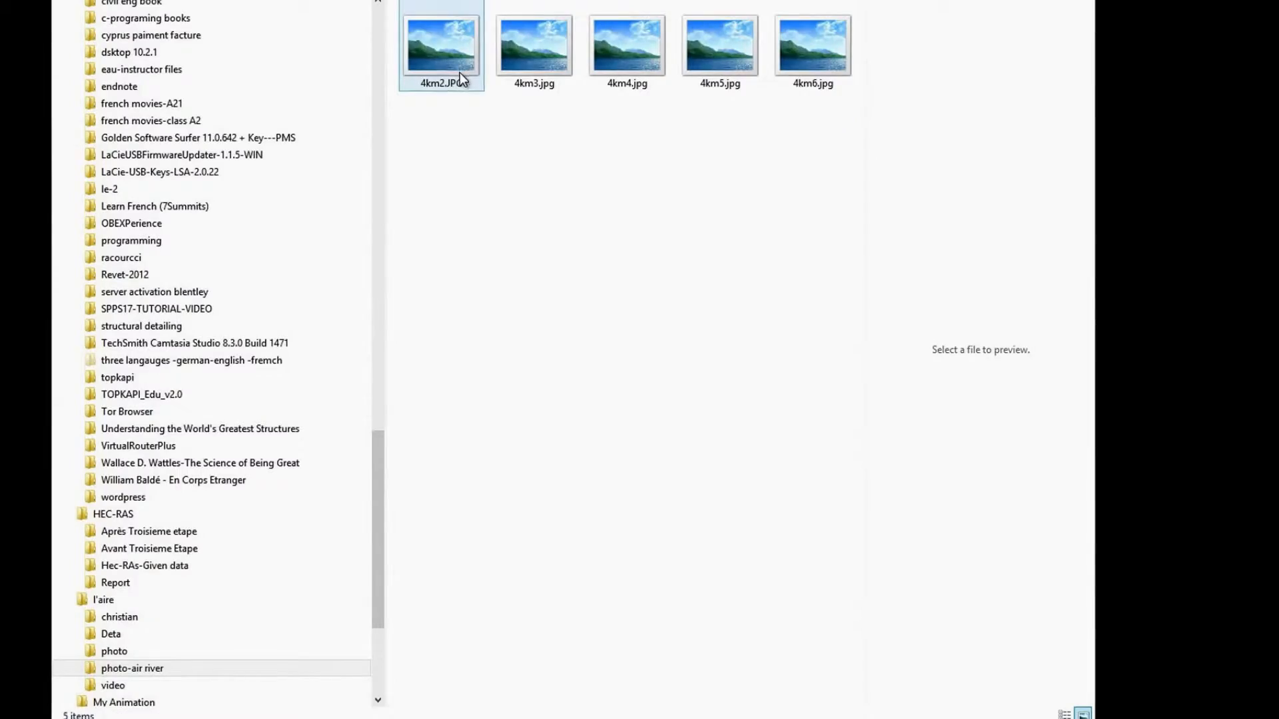
left_click(455, 66)
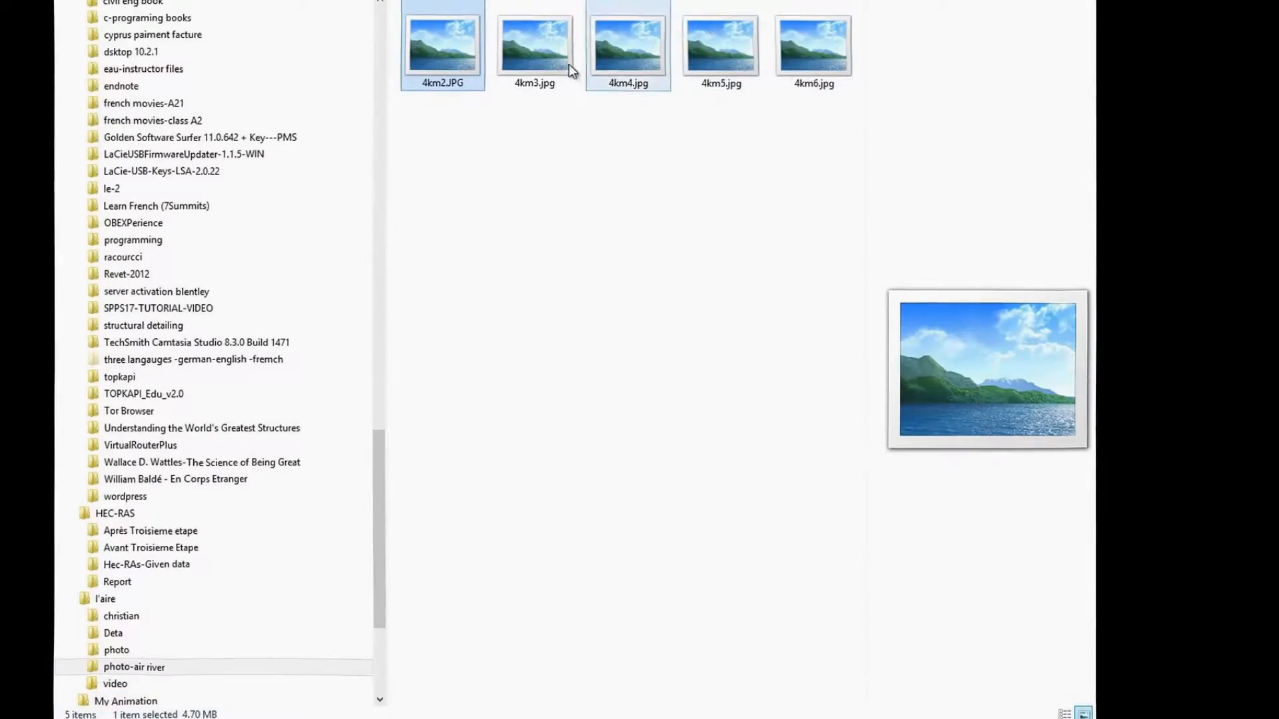
key("alt+Left")
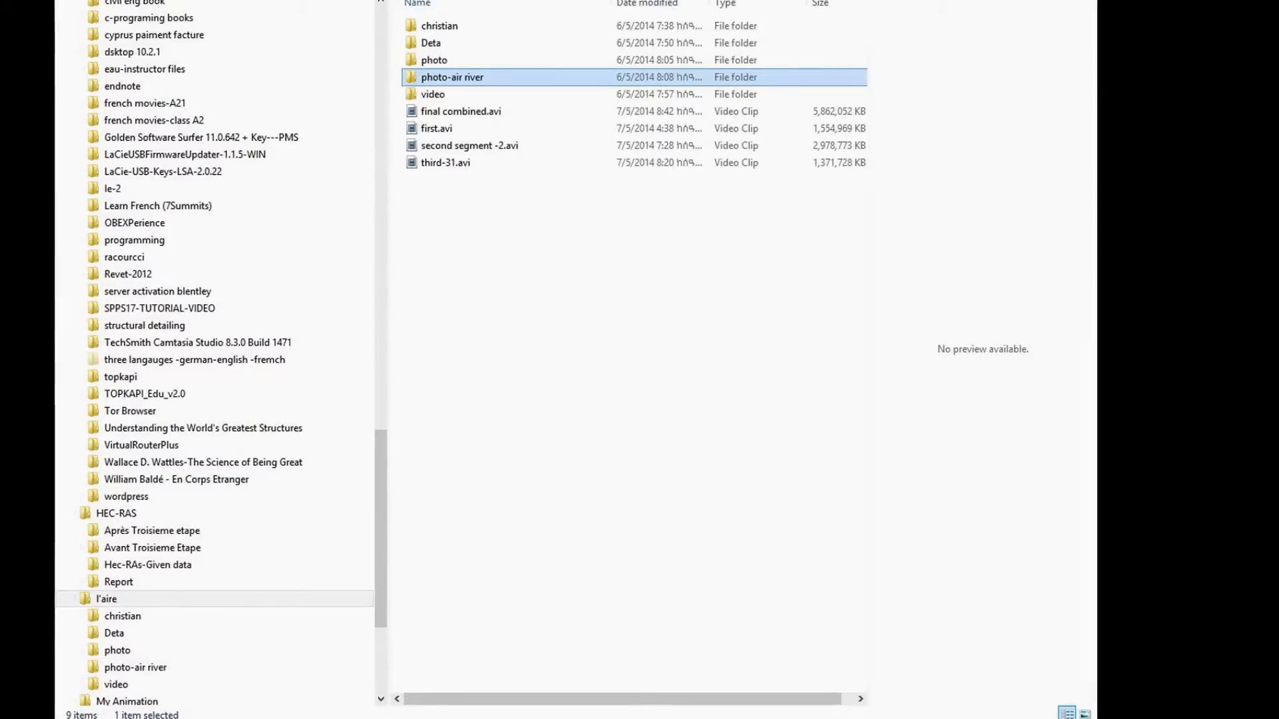
View individual river photos in the Deta folder, including DSC08254, DSC08255 and DSC08268.
double_click(451, 46)
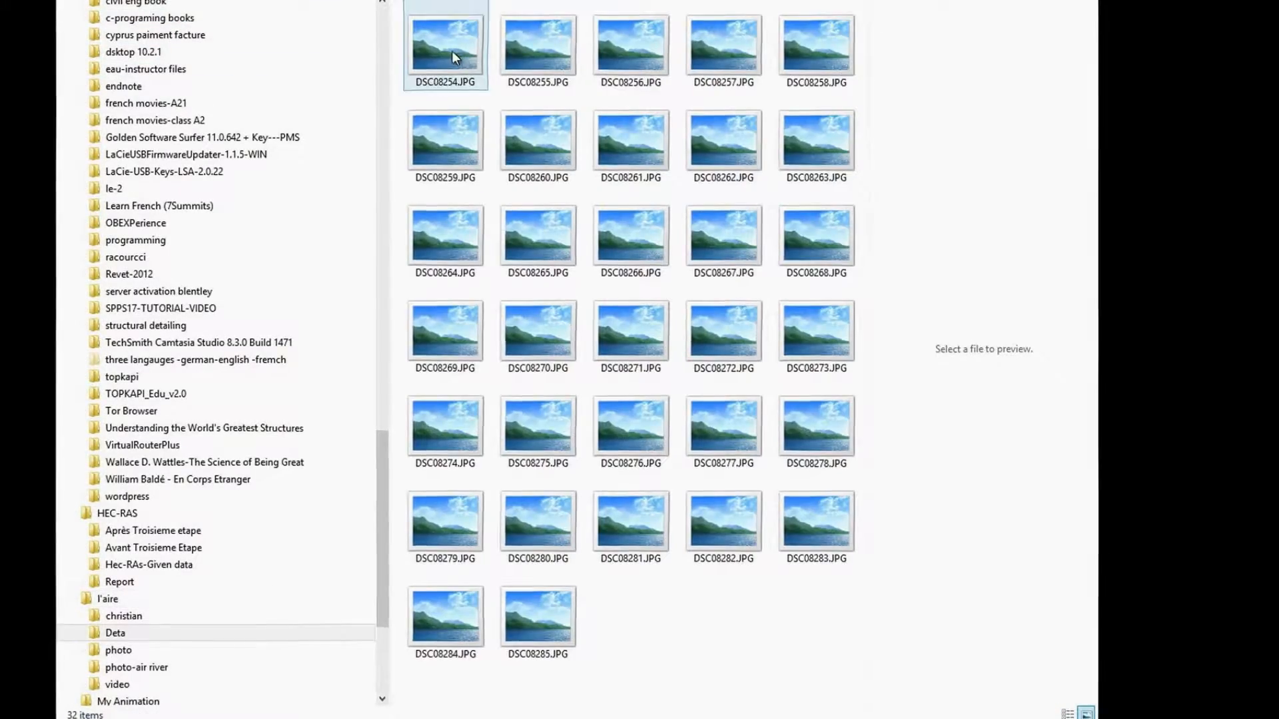
double_click(452, 51)
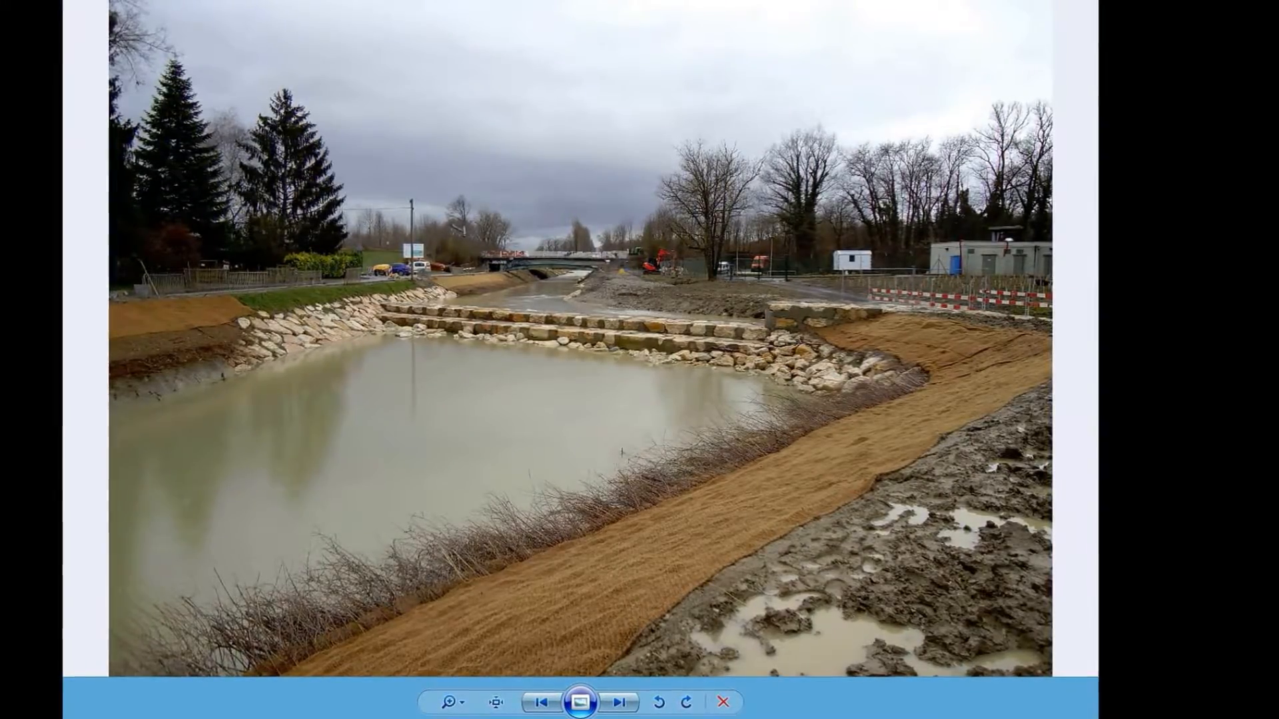
key("alt+F4")
left_click(551, 44)
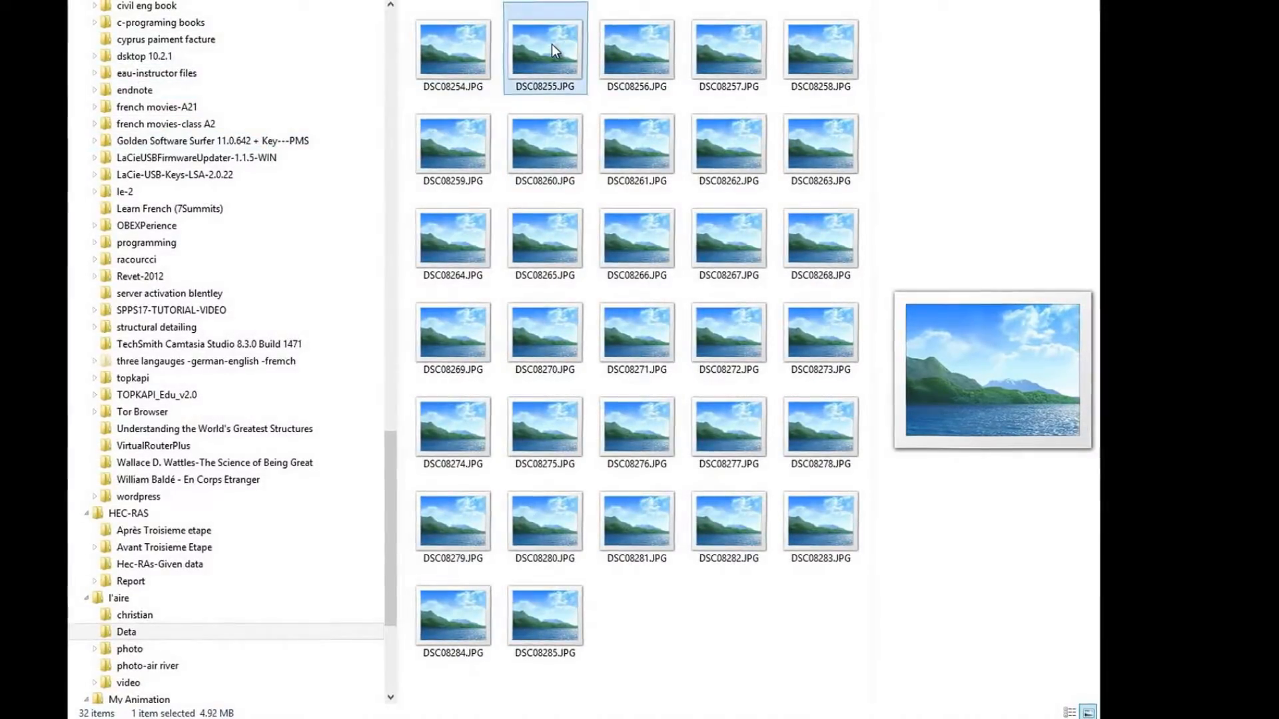
double_click(552, 44)
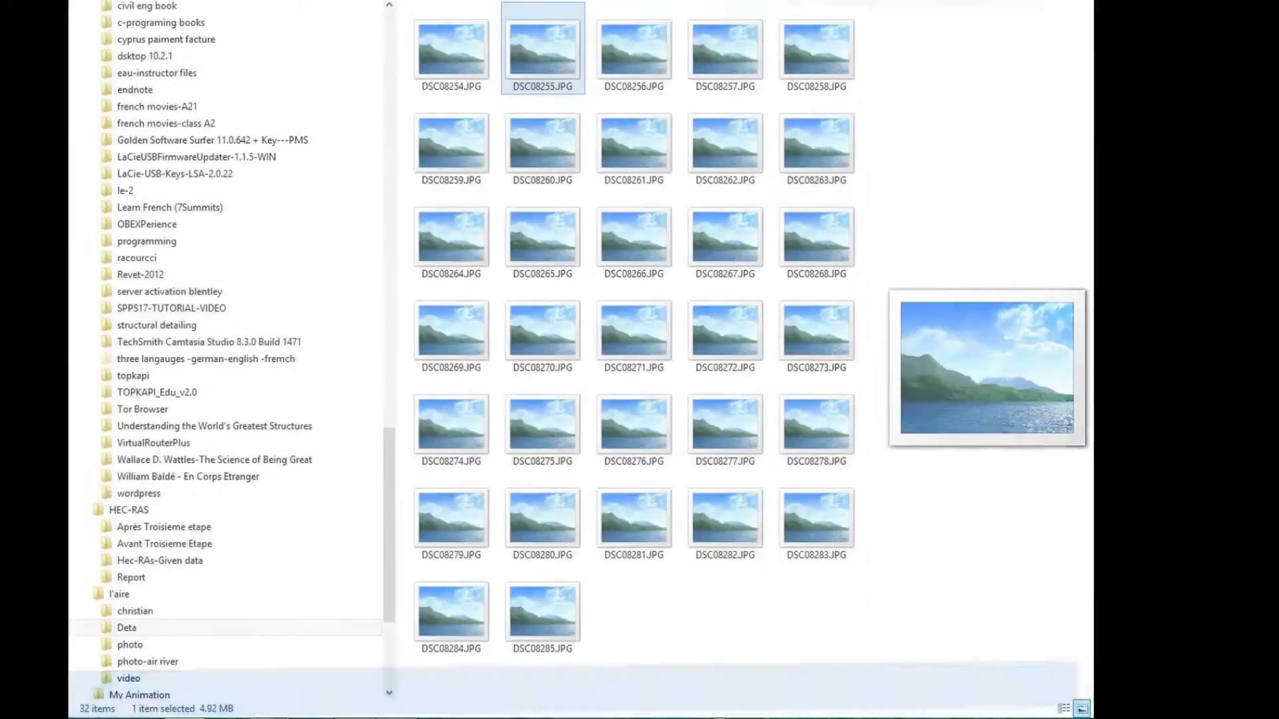
double_click(723, 230)
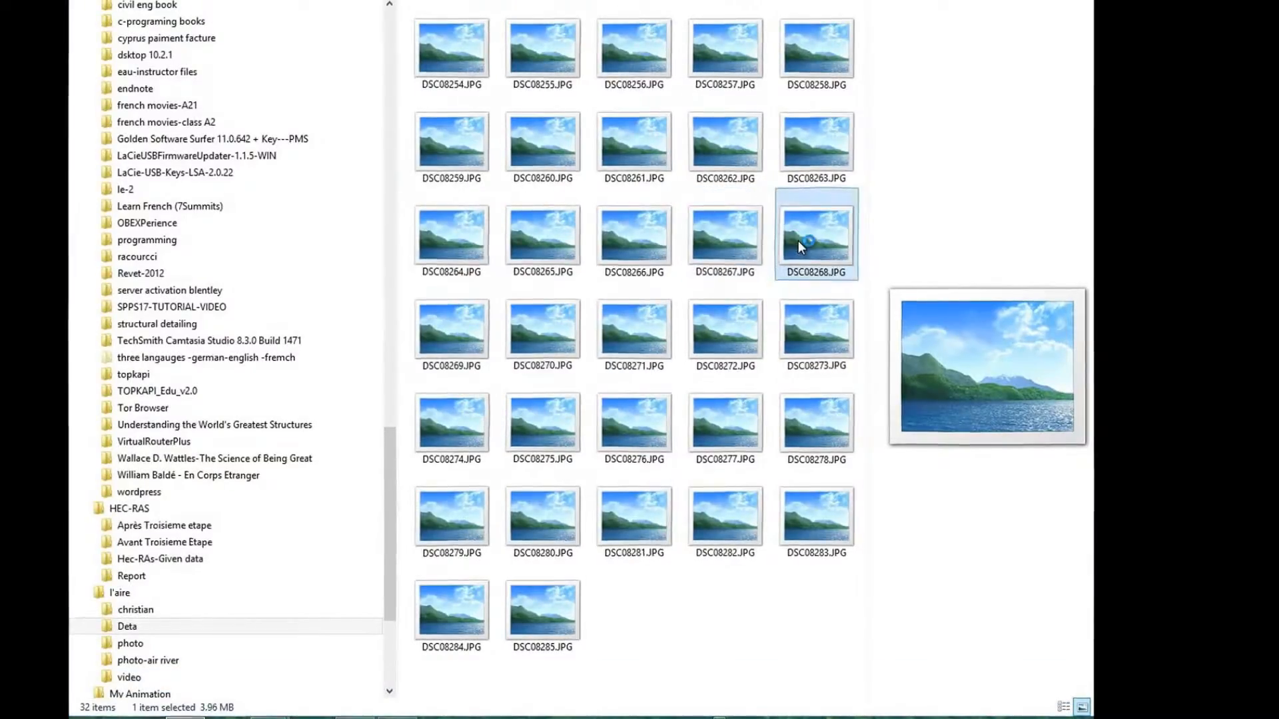
double_click(798, 241)
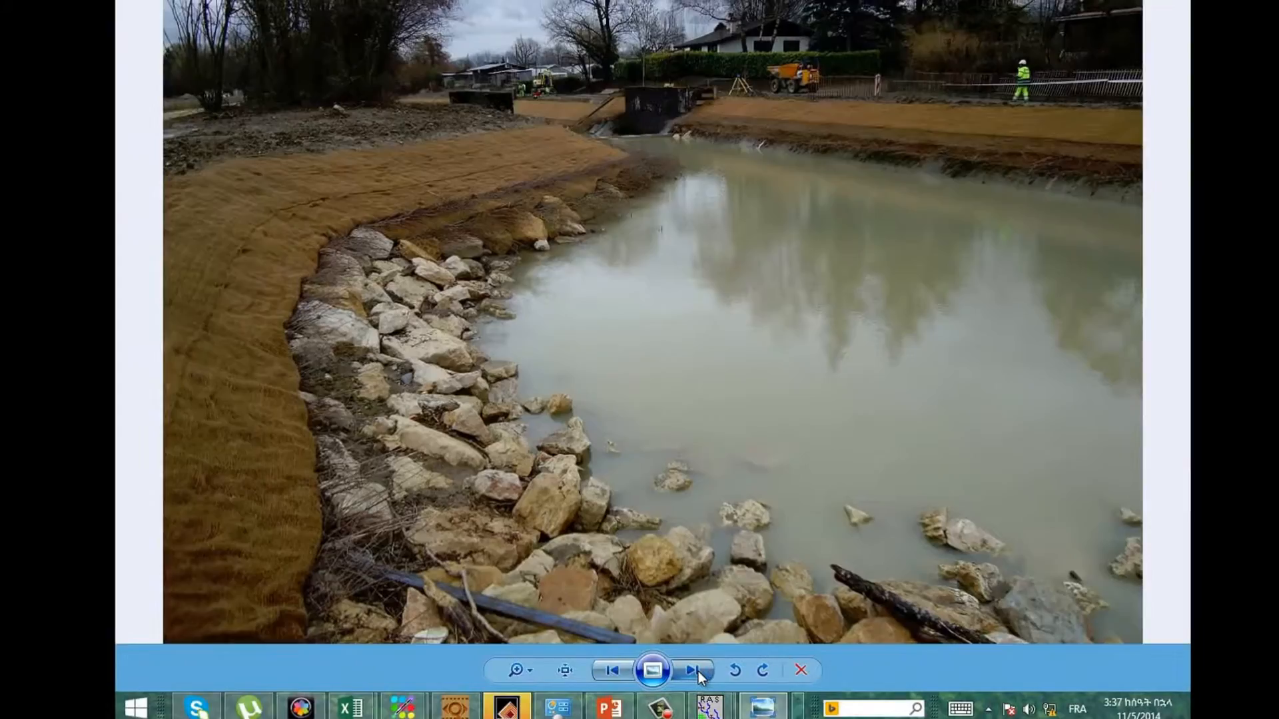
Examine the river construction and bridge photos from DSC08268 through the end of the Deta folder.
left_click(698, 677)
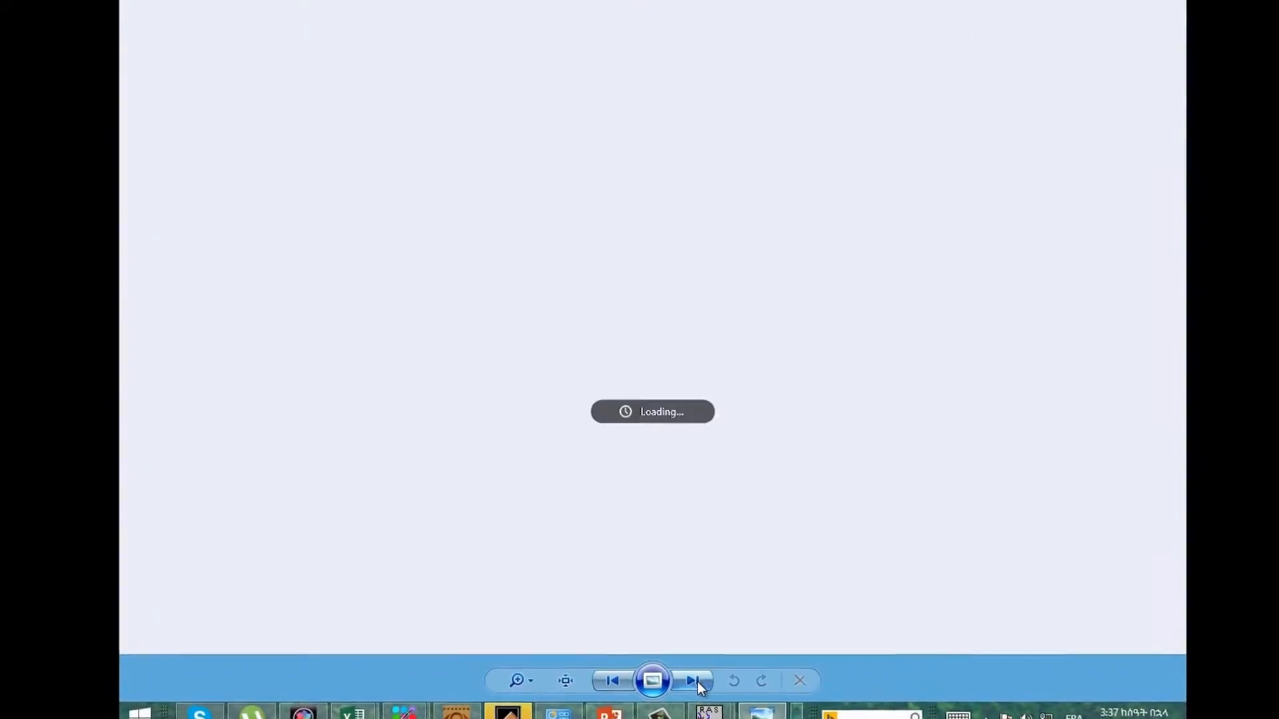
left_click(694, 690)
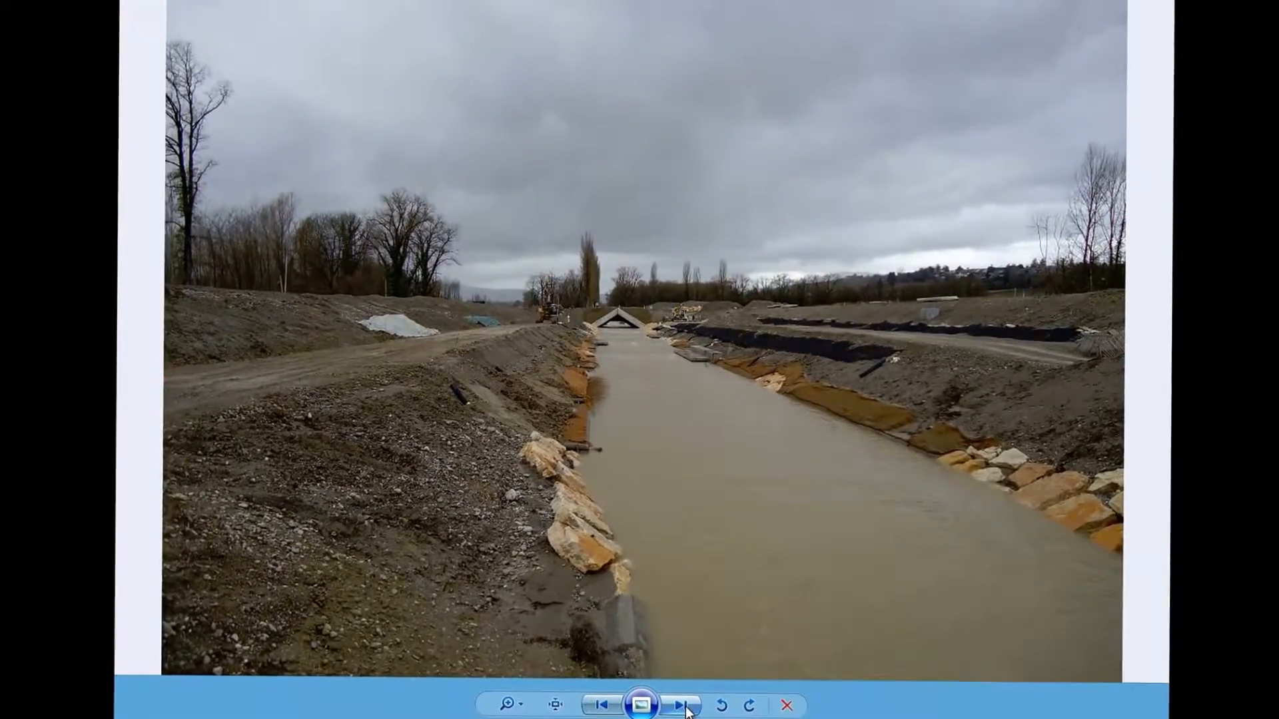
left_click(688, 707)
left_click(689, 712)
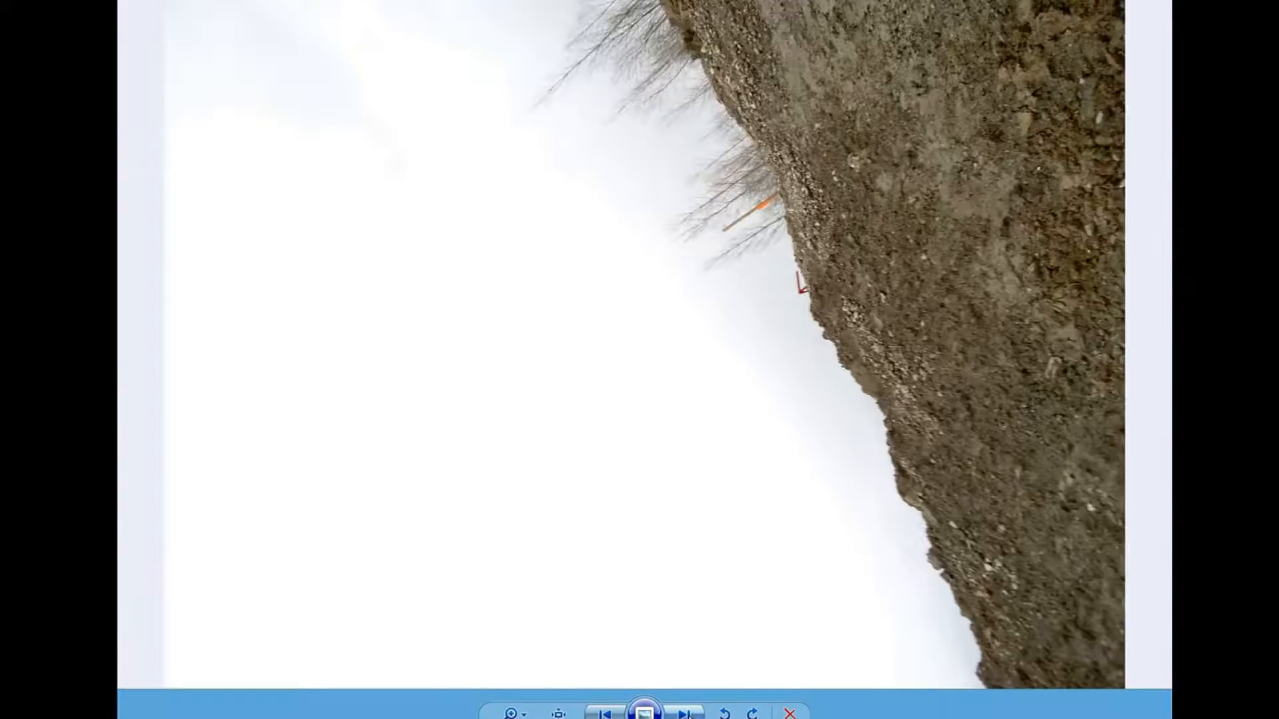
left_click(690, 715)
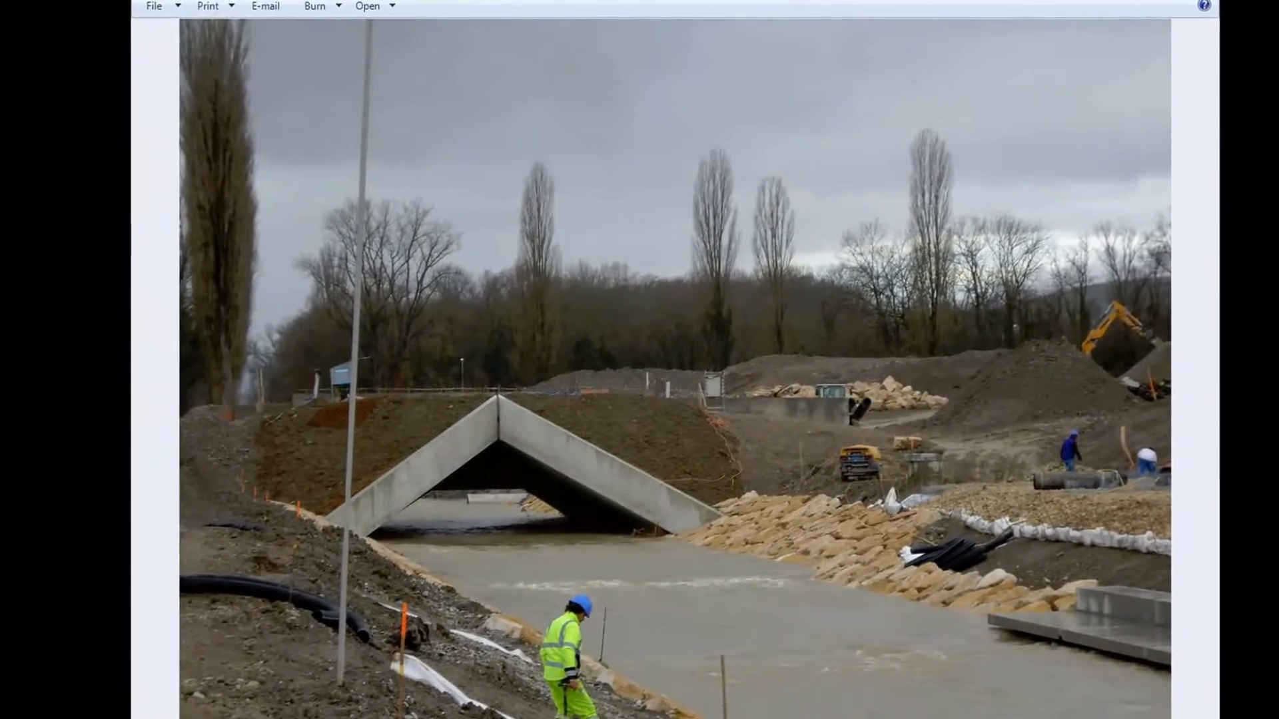
left_click(814, 674)
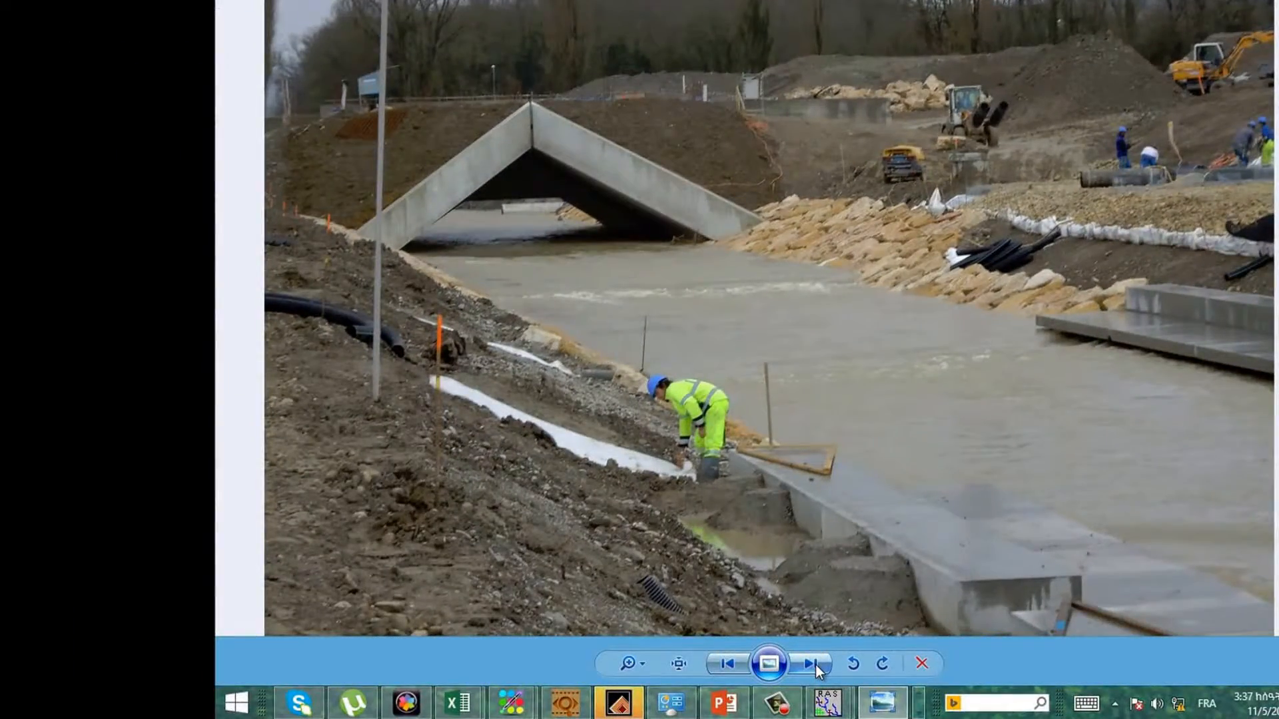
left_click(815, 668)
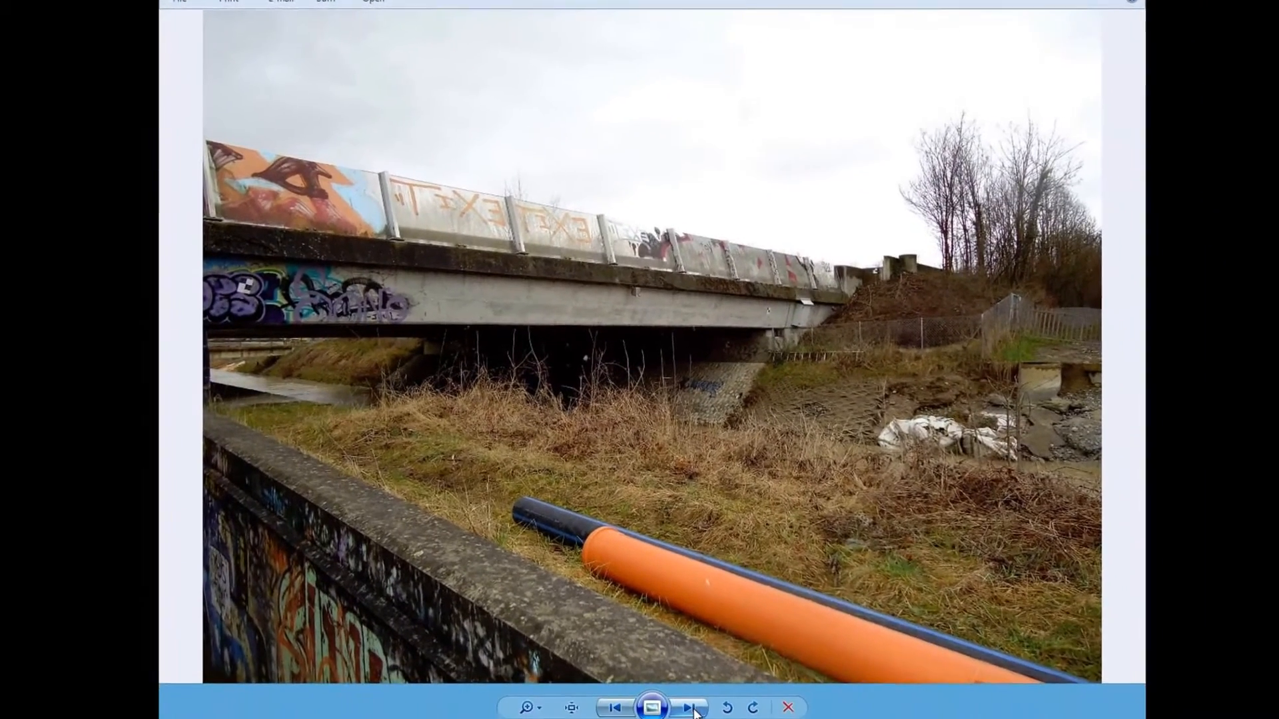
left_click(695, 713)
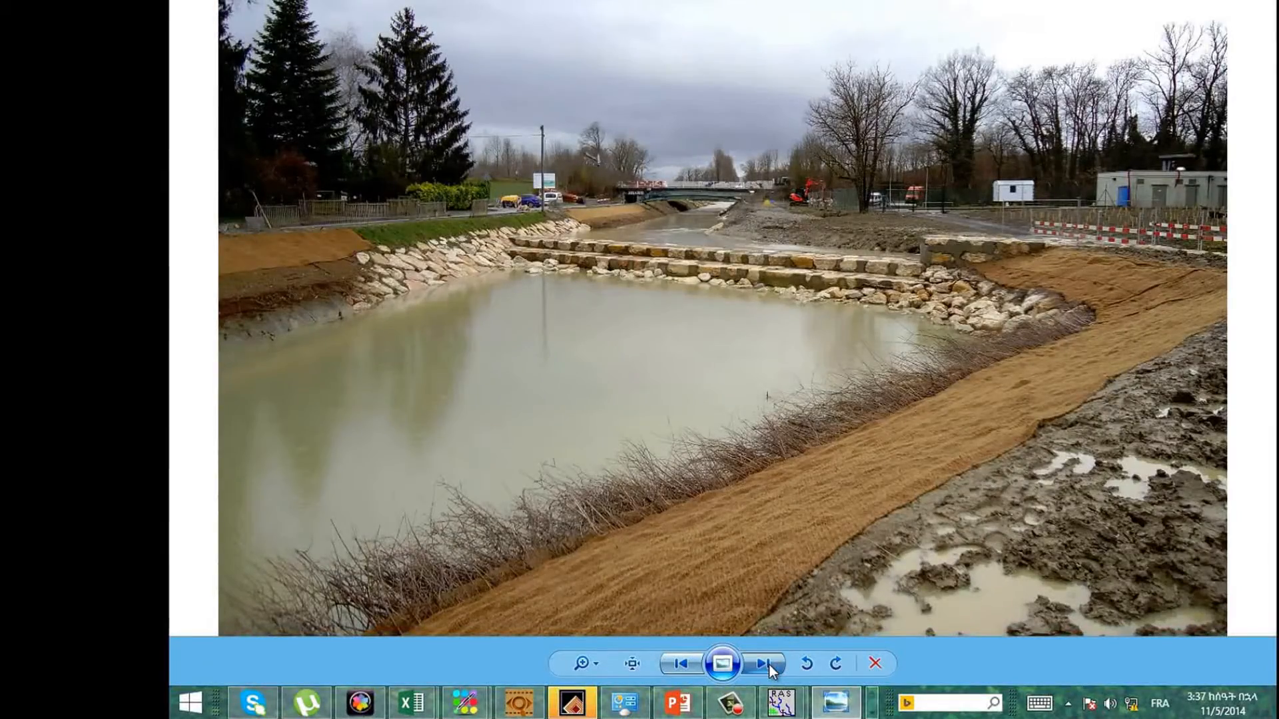
Go through the Deta photos again from the first one, examining the channel banks, weirs and bridges.
left_click(769, 663)
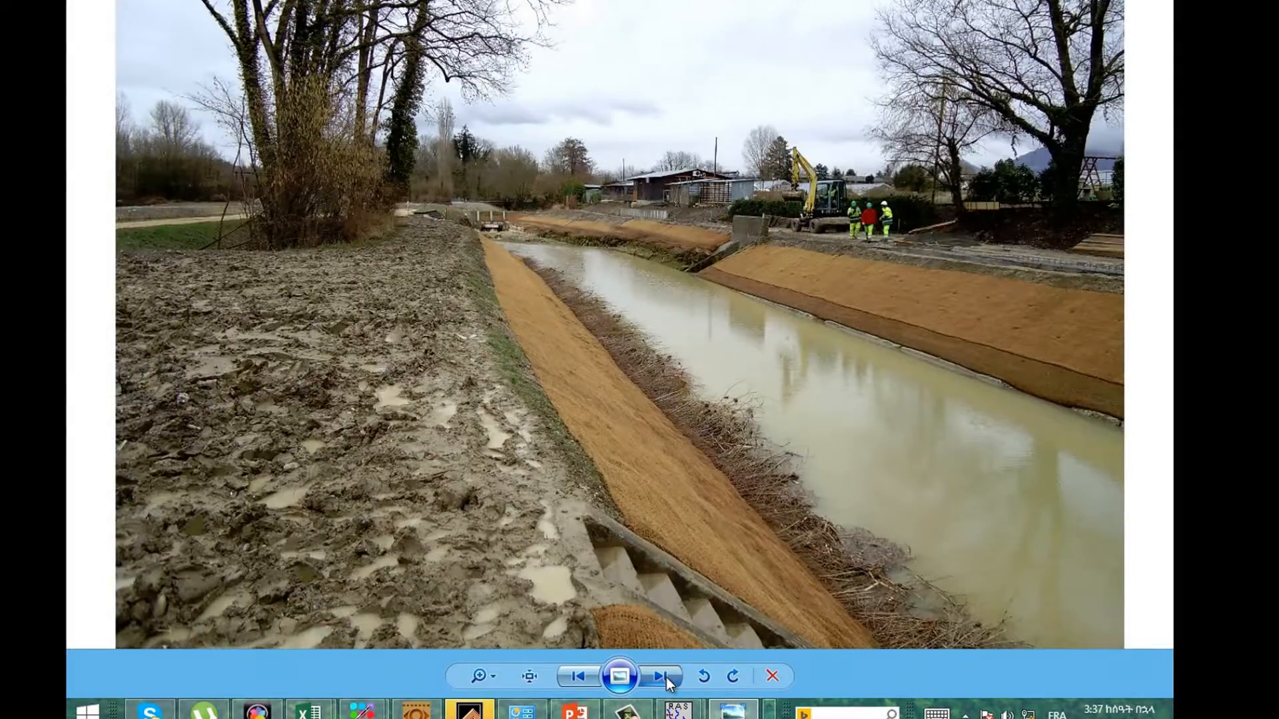
left_click(666, 677)
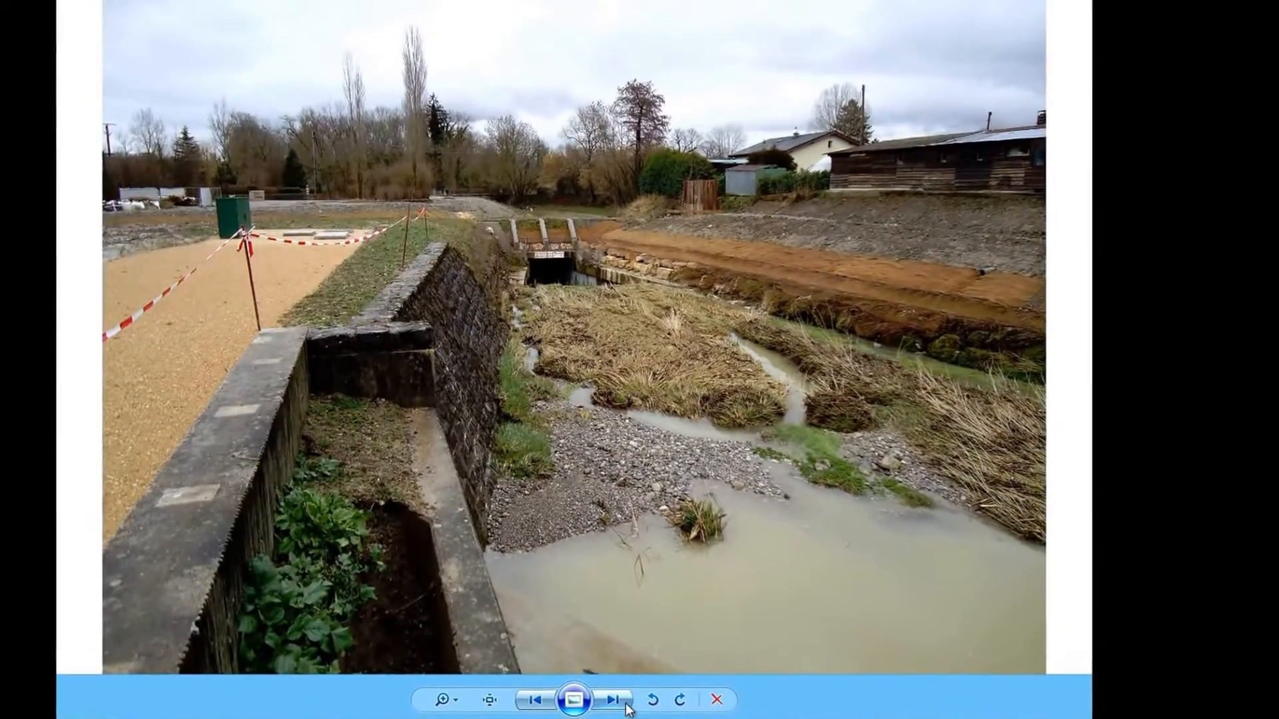
left_click(624, 667)
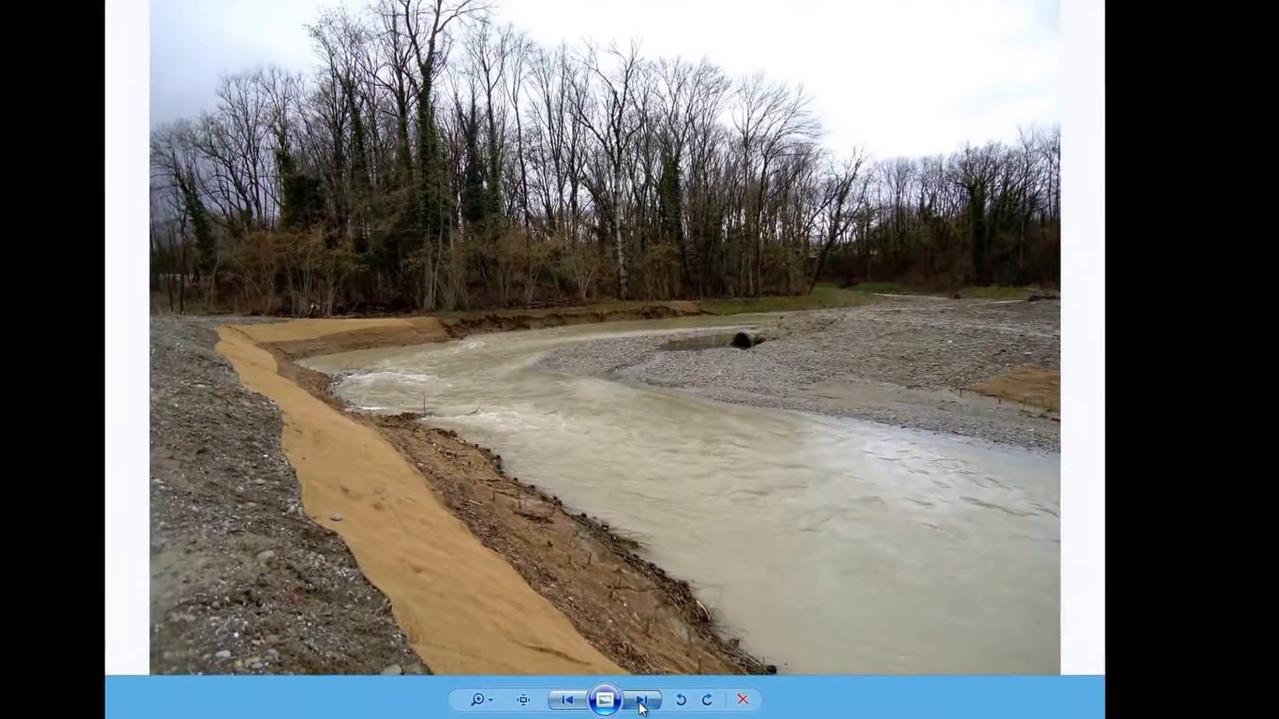
left_click(631, 717)
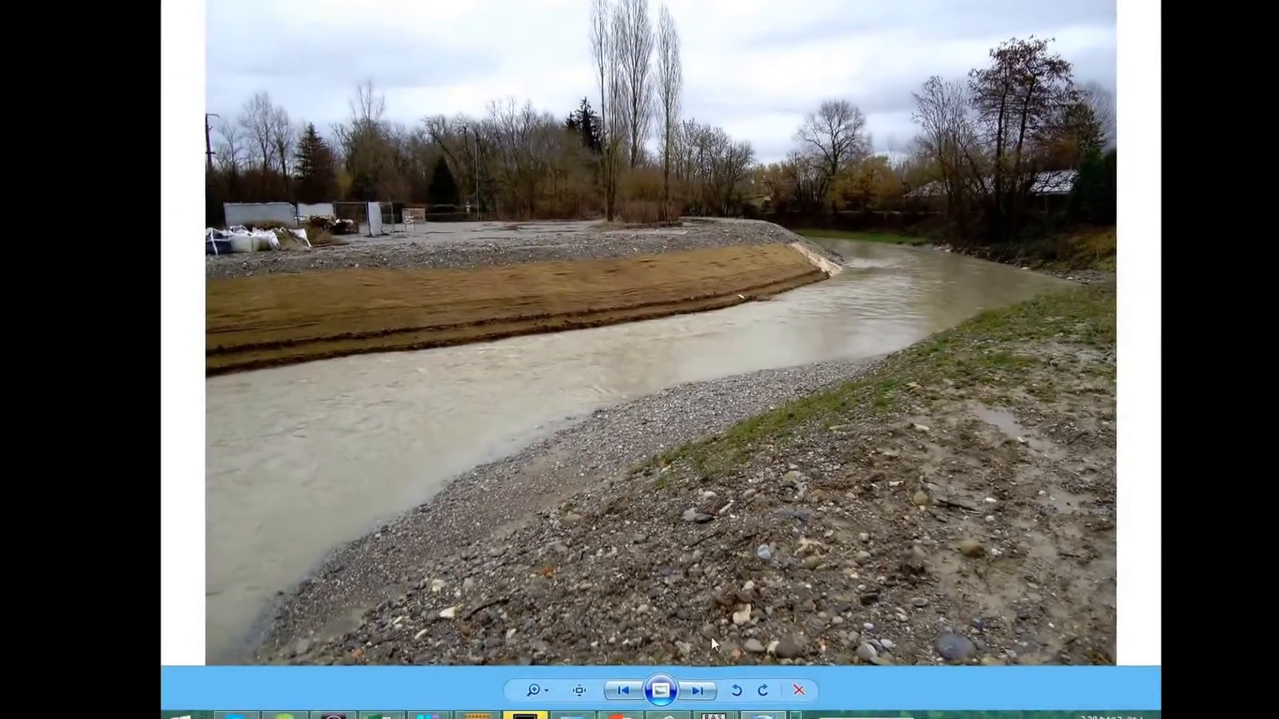
left_click(698, 690)
left_click(699, 690)
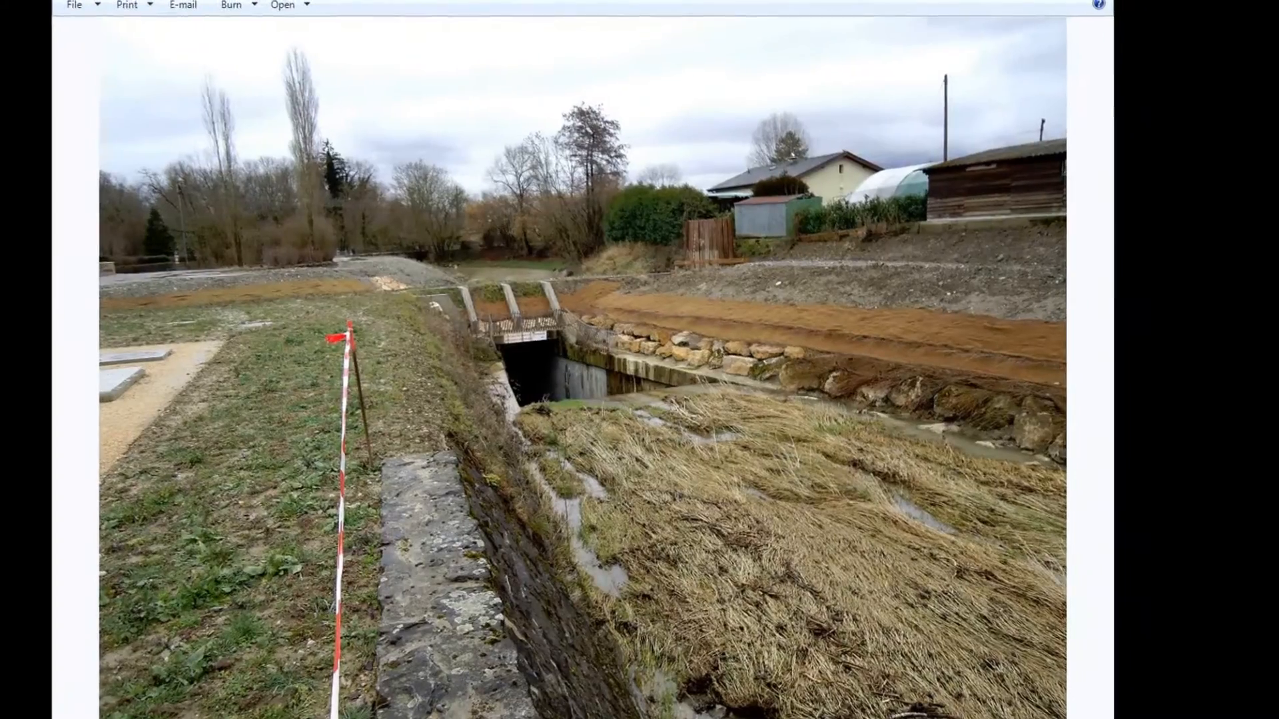
left_click(698, 690)
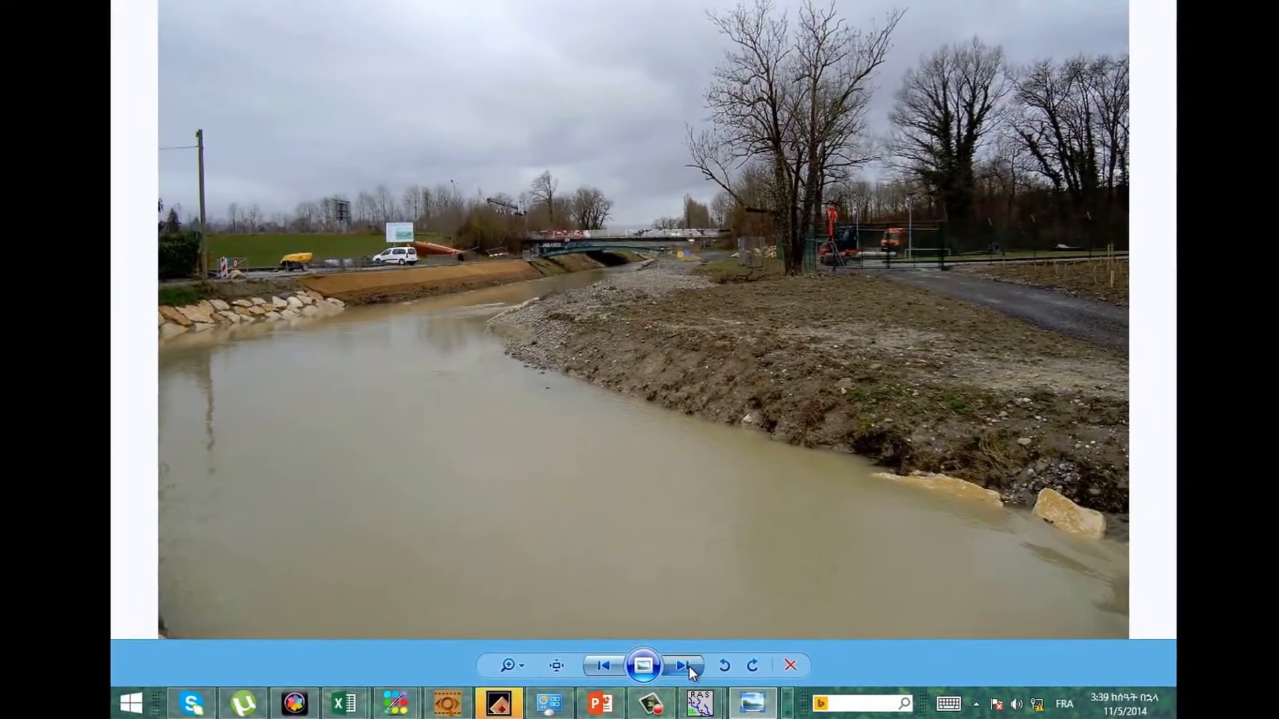
left_click(696, 681)
left_click(689, 718)
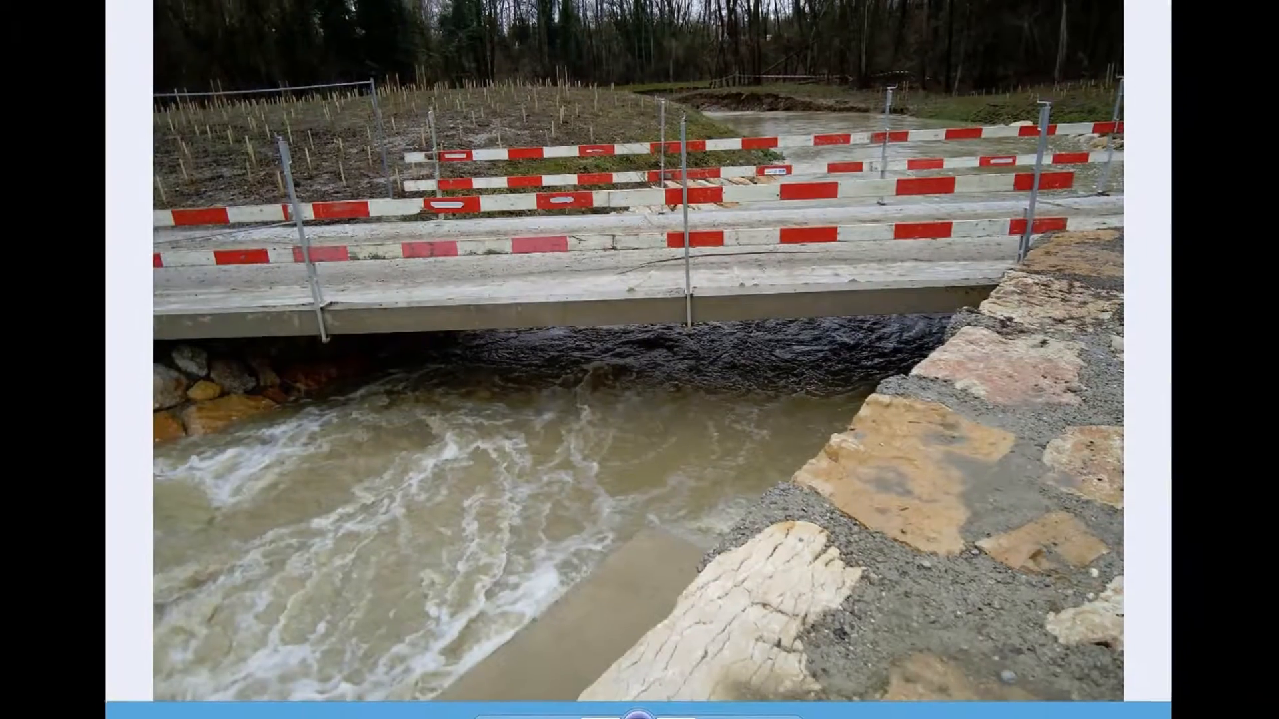
left_click(689, 718)
left_click(616, 680)
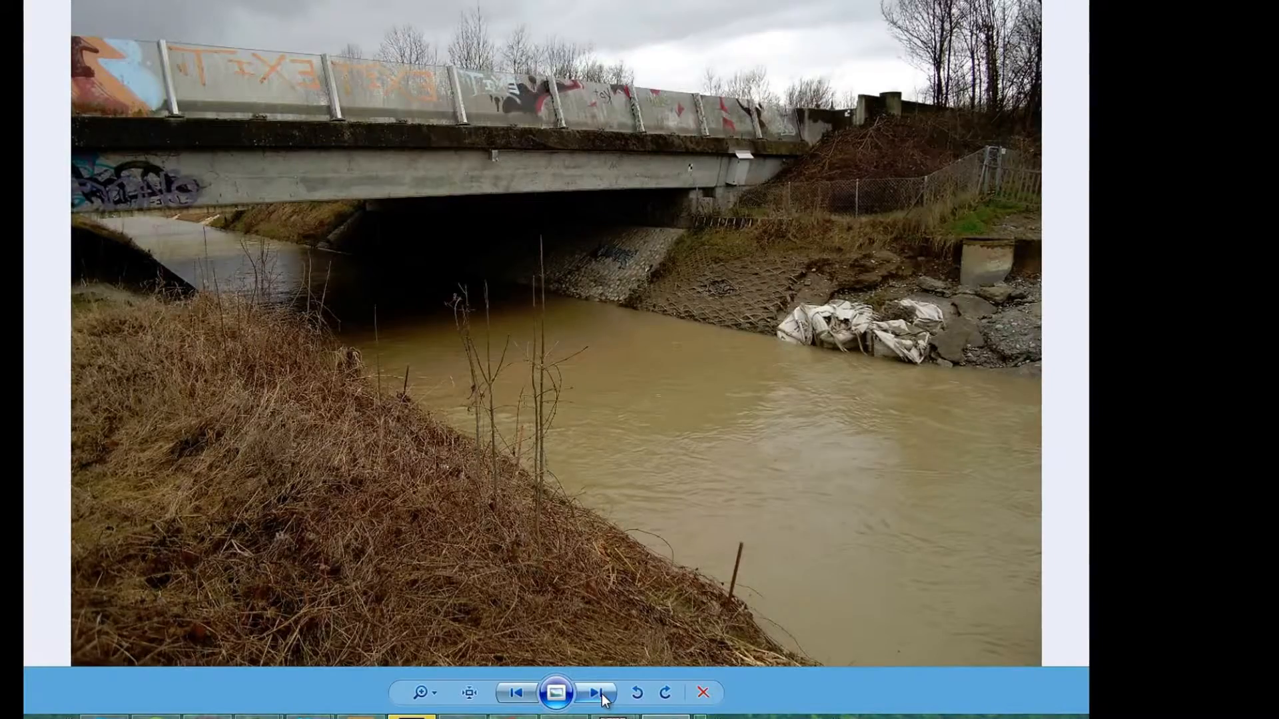
Close the photo viewer, leave the Deta folder and look into the photo-air river folder.
left_click(616, 680)
left_click(1257, 1)
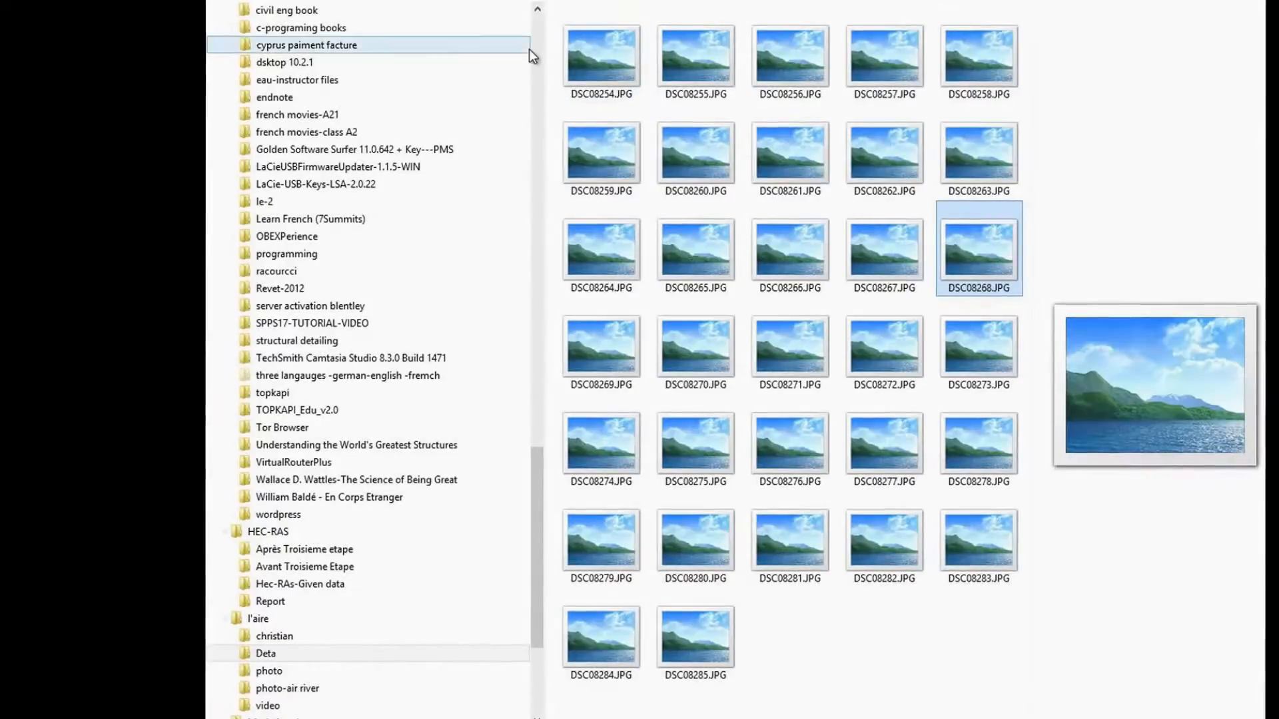
left_click(223, 1)
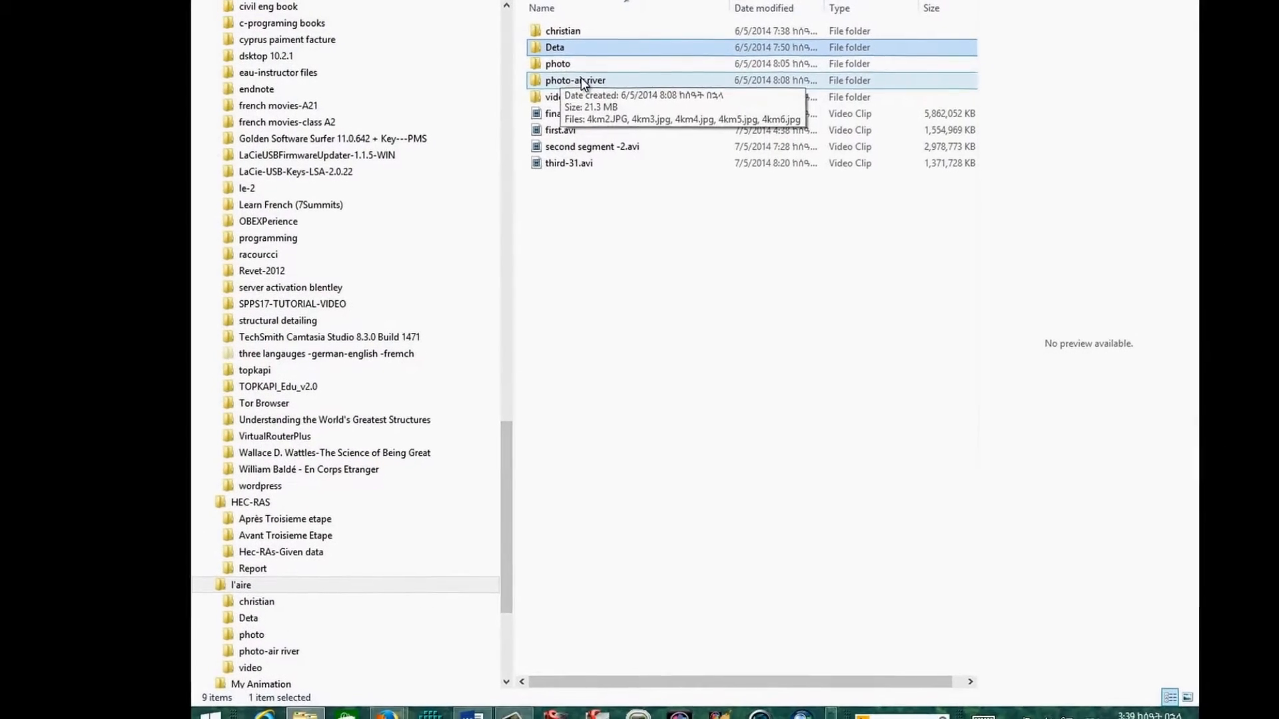
double_click(581, 80)
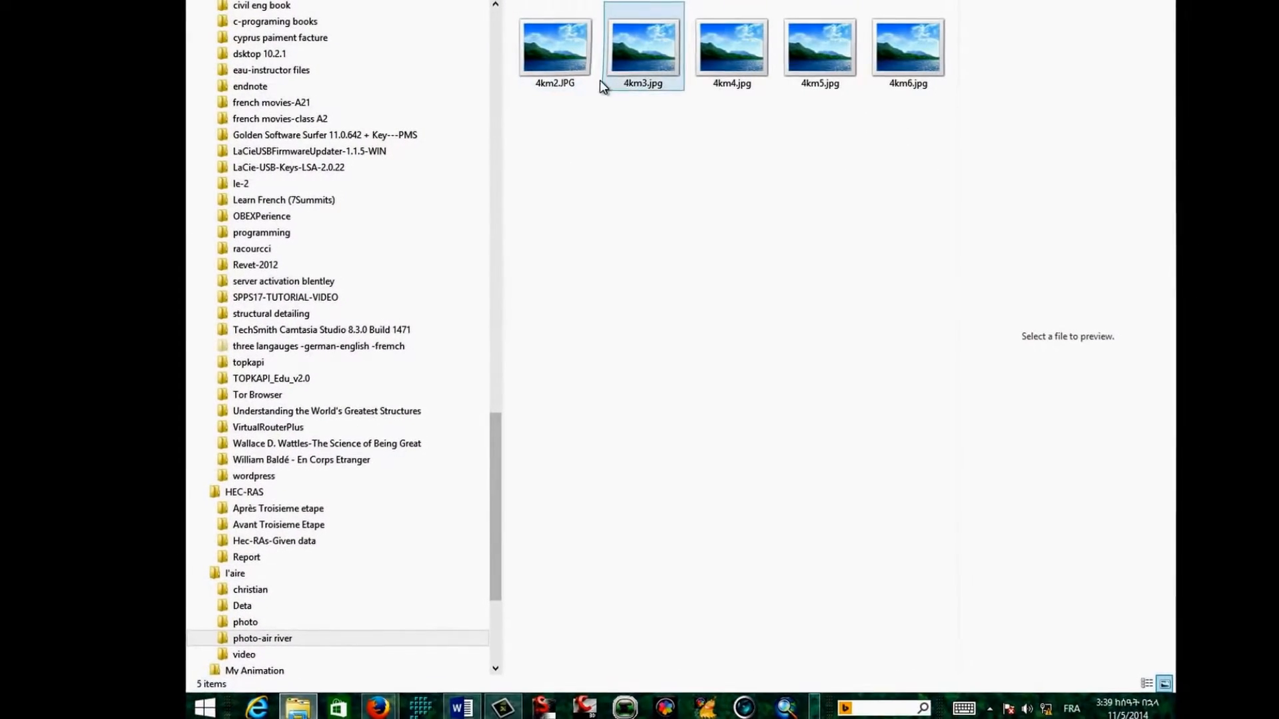
key("BackSpace")
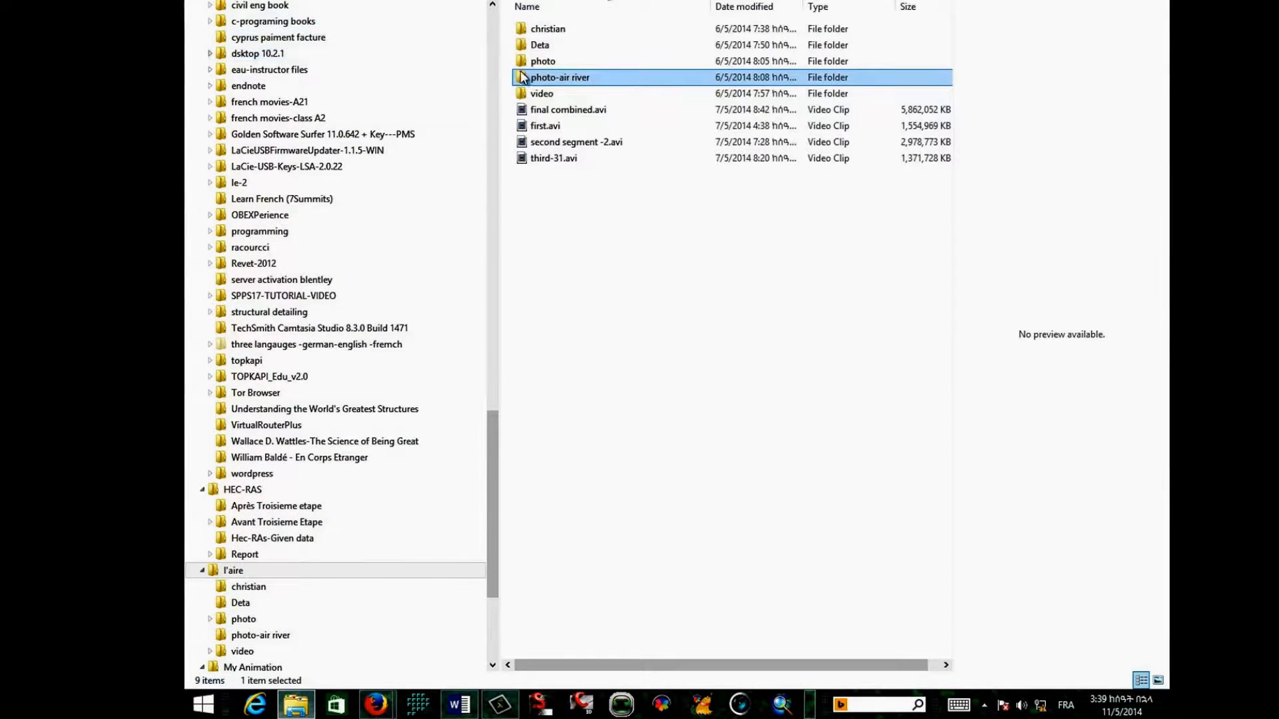
Browse the photo folder's phot aire subfolder and look into its first day folder.
double_click(547, 63)
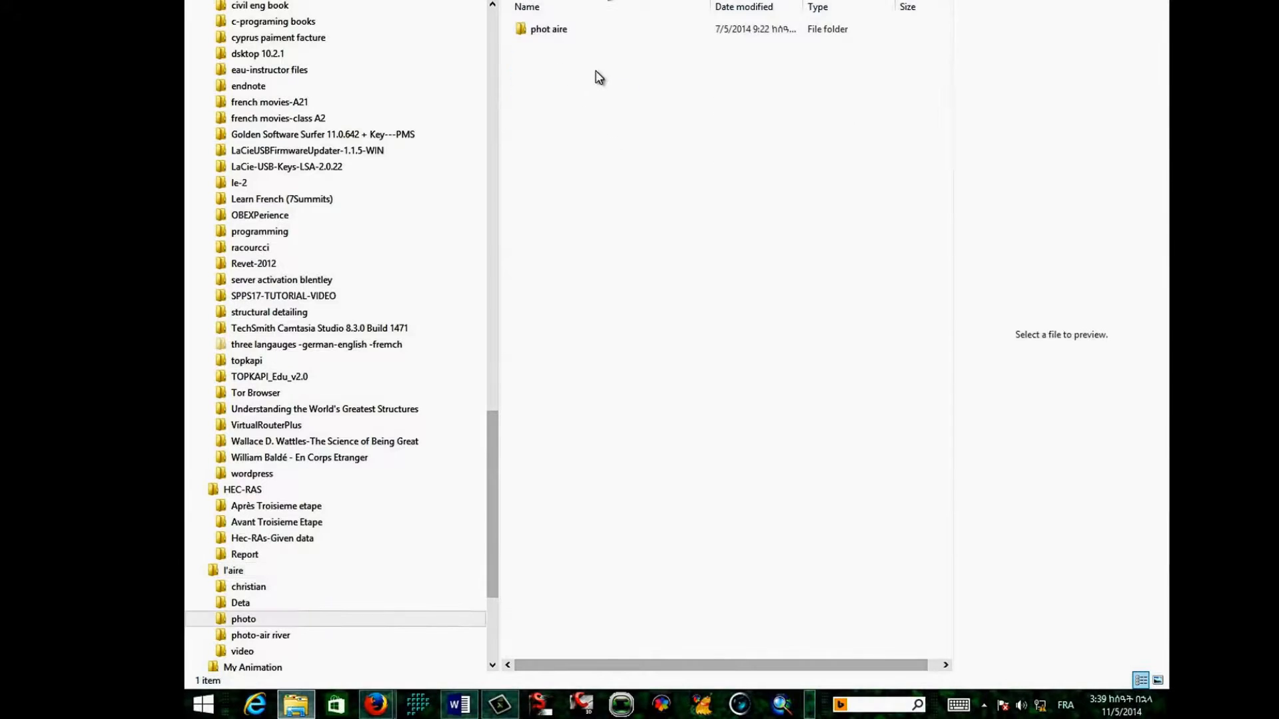
double_click(548, 34)
left_click(599, 79)
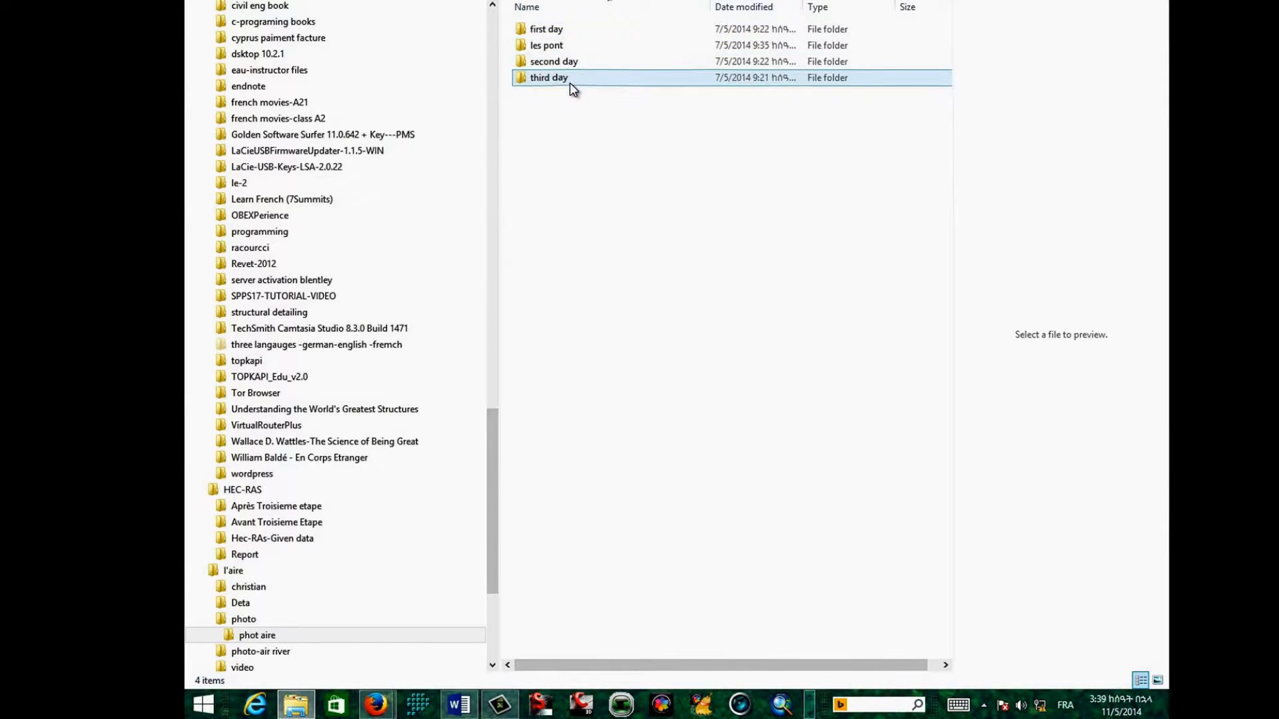
double_click(545, 30)
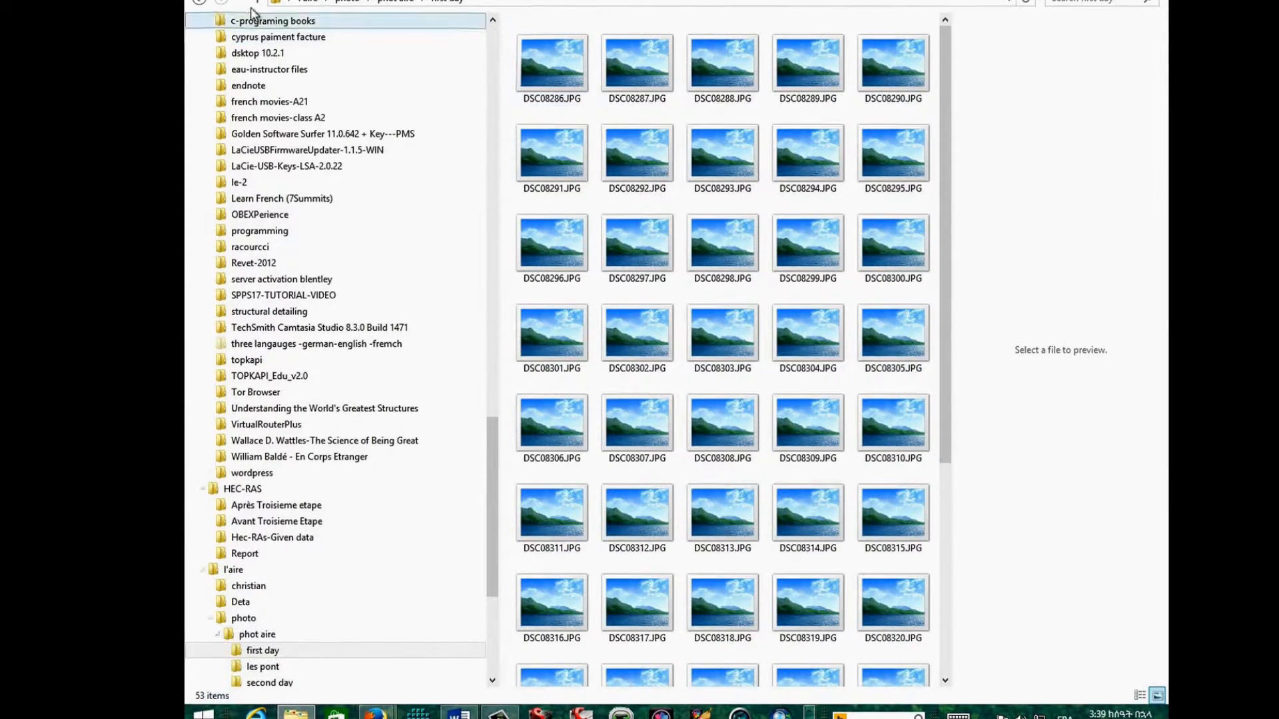
left_click(200, 2)
View DSC08382.JPG and the photos next to it in the second day folder, and return to the phot aire folder.
double_click(561, 76)
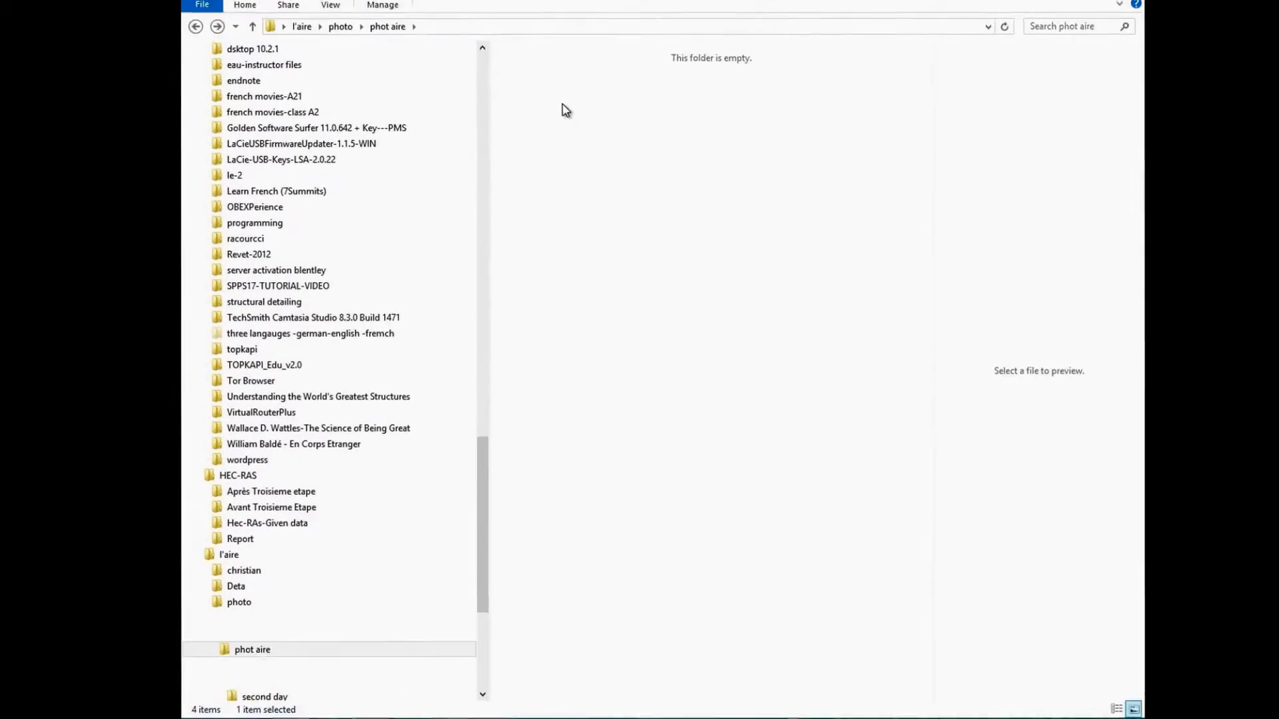
left_click_drag(899, 351, 941, 696)
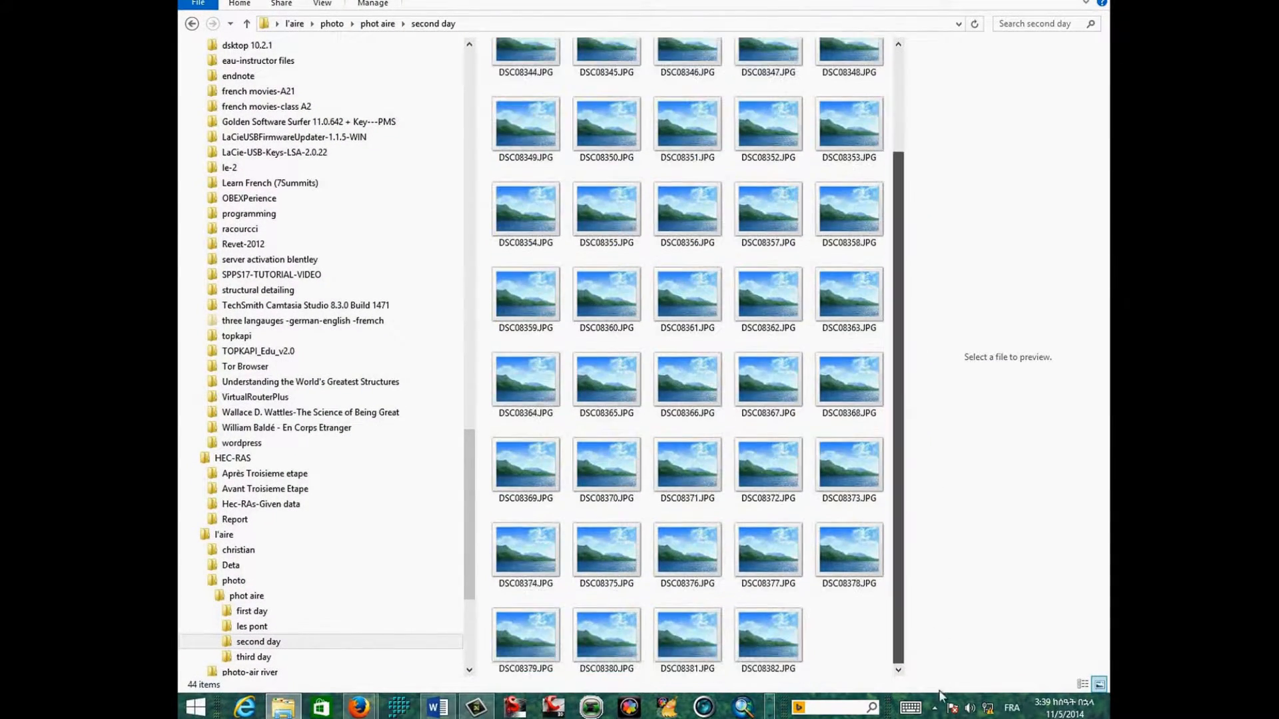
left_click(781, 640)
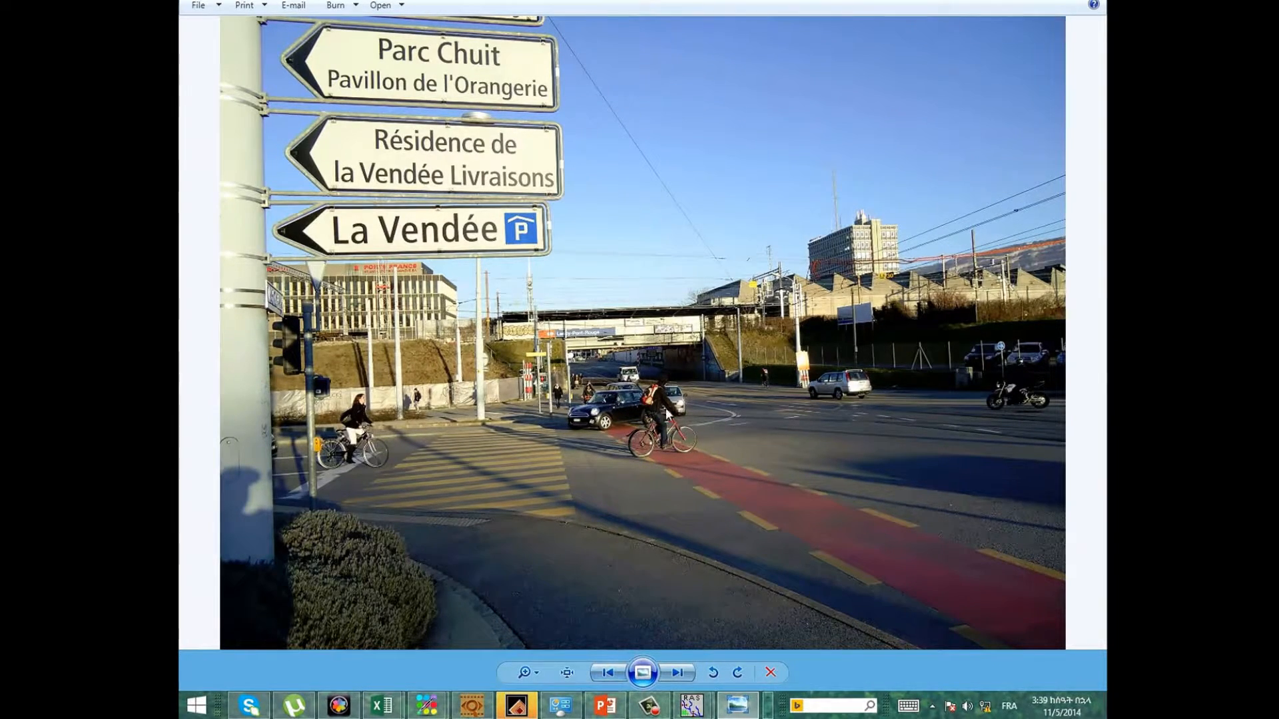
left_click(617, 672)
left_click(618, 674)
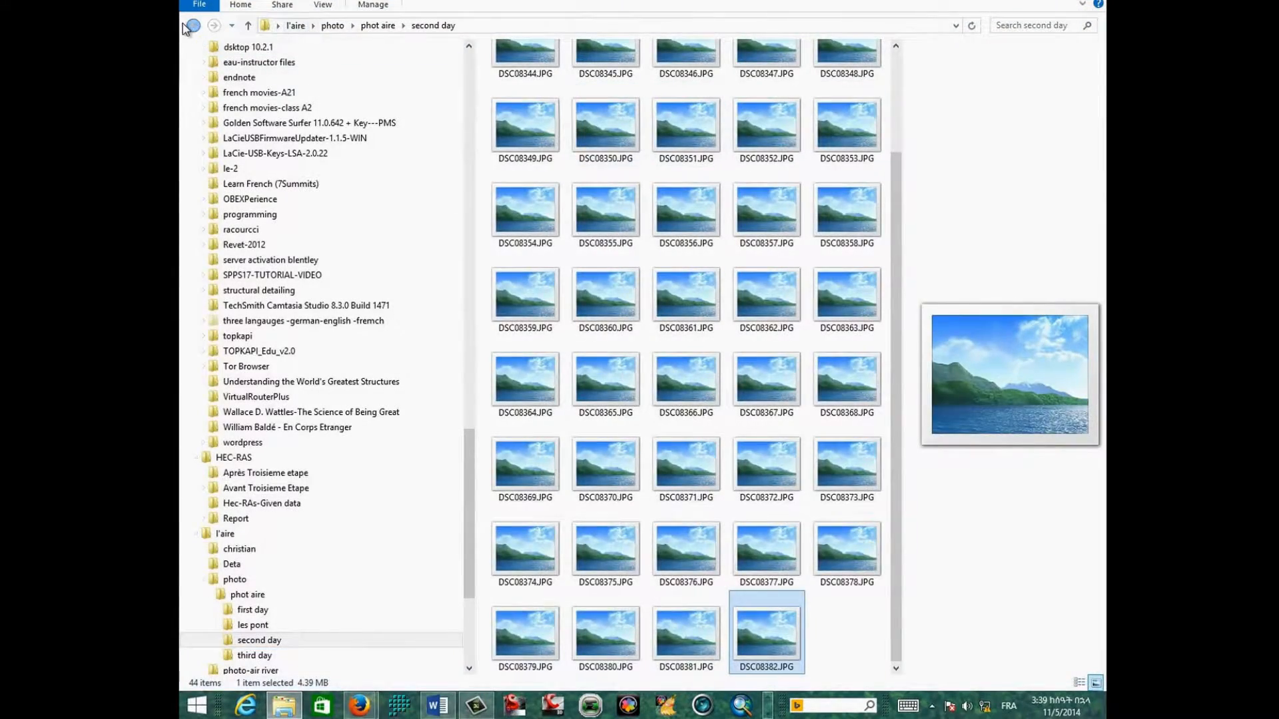
left_click(188, 27)
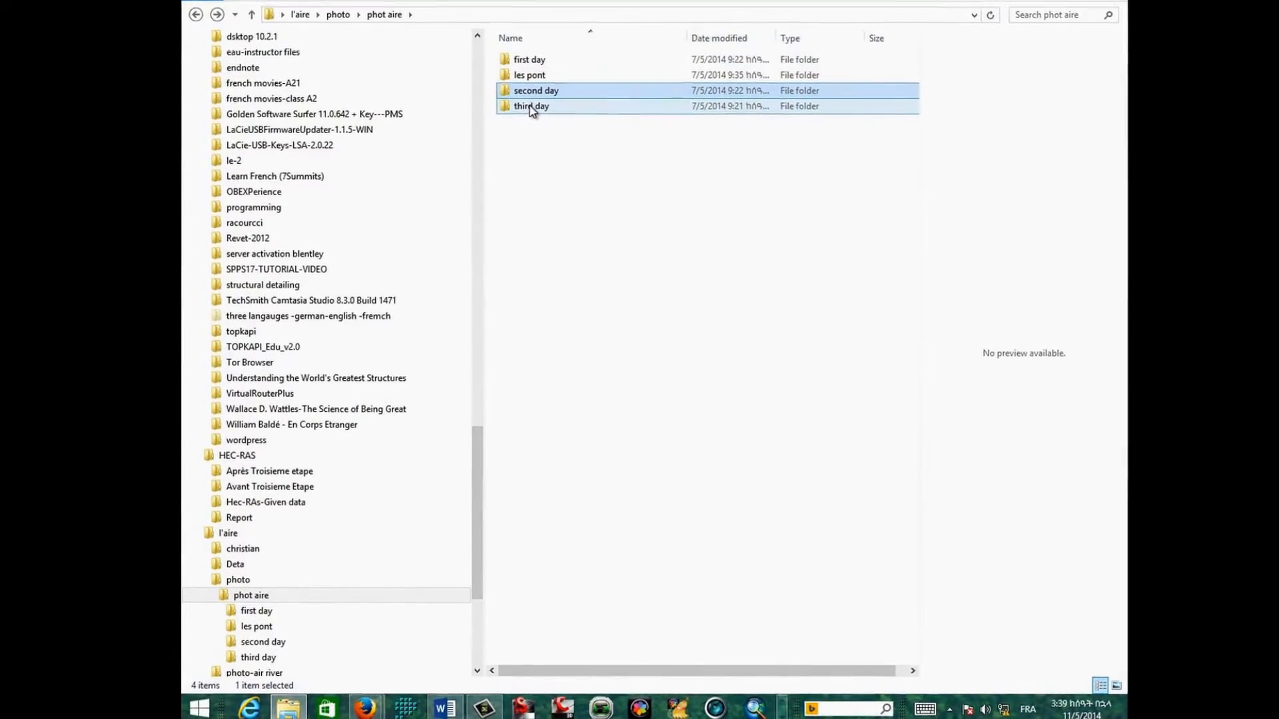
View the third day photos from DSC08384.JPG onward, examining the river channel, road bridge and footbridge.
double_click(532, 107)
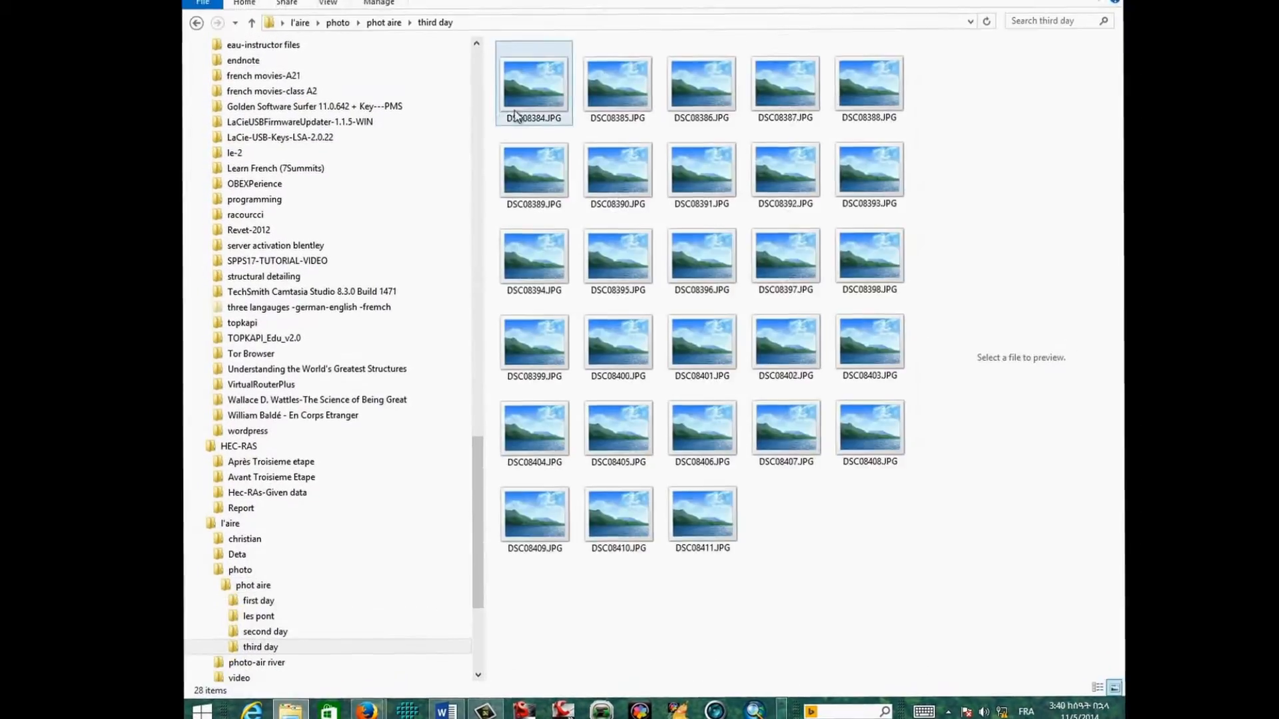
double_click(526, 90)
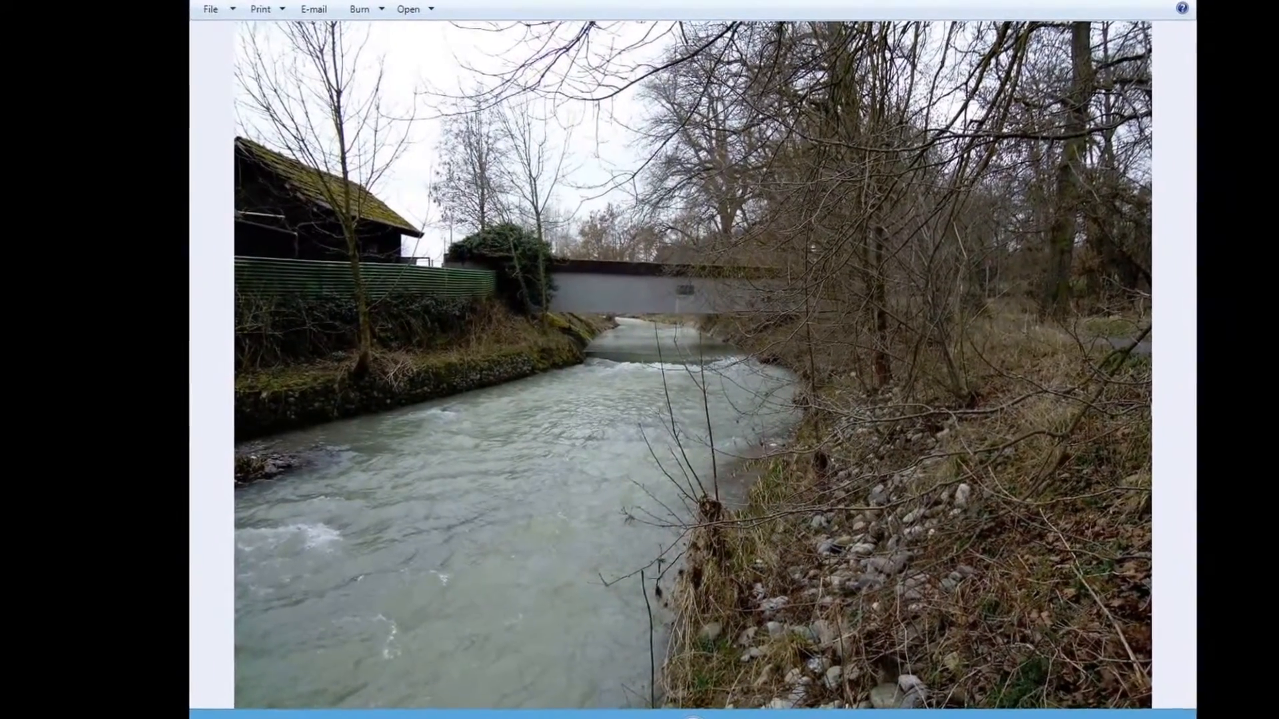
left_click(718, 717)
left_click(670, 670)
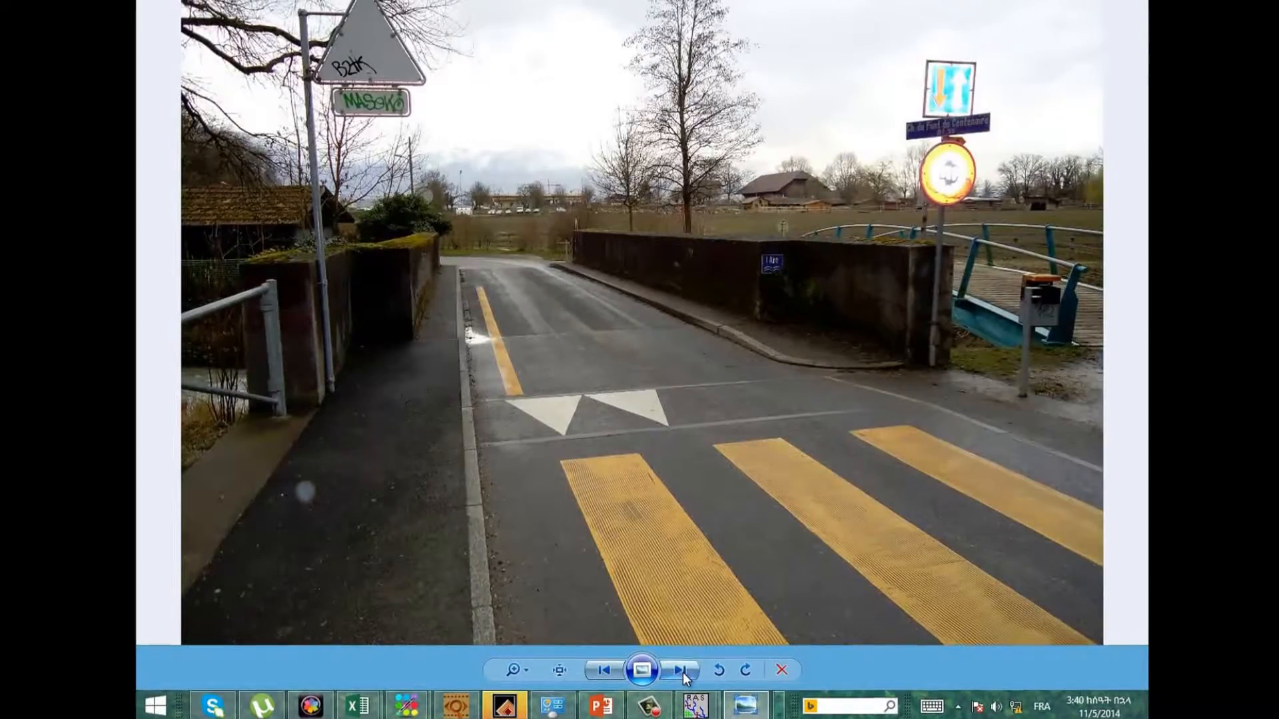
left_click(670, 670)
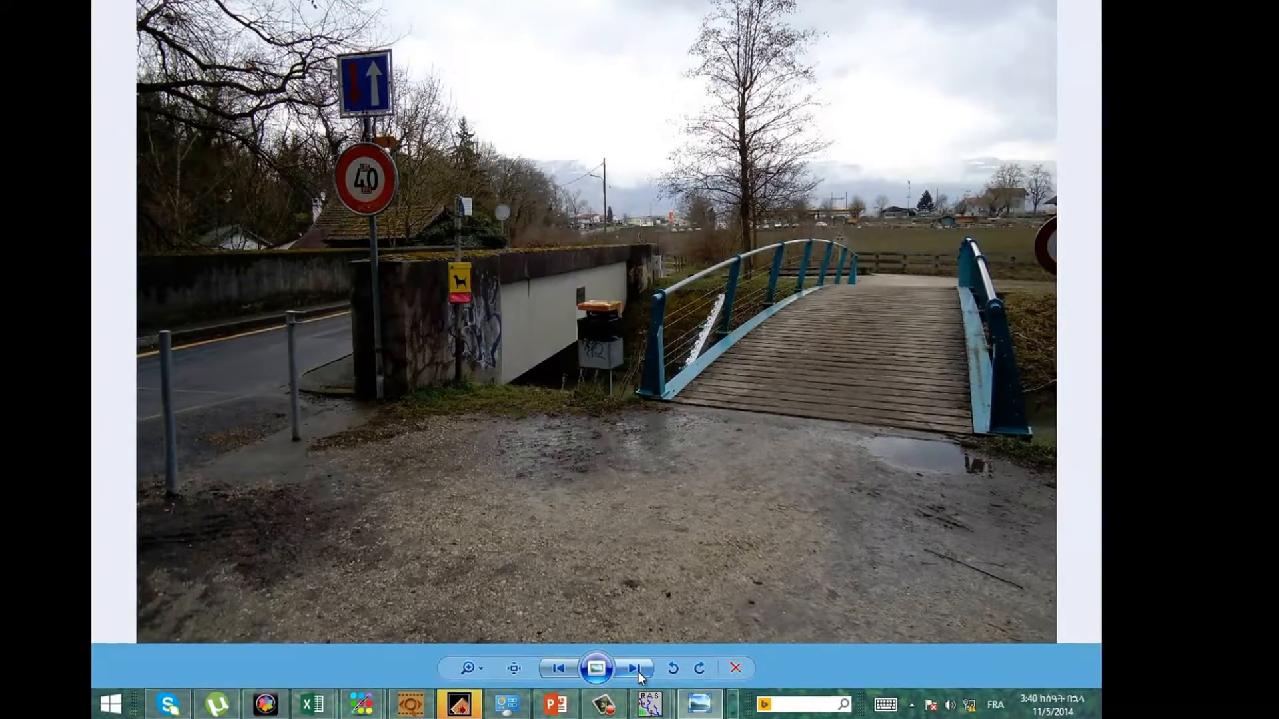
left_click(560, 671)
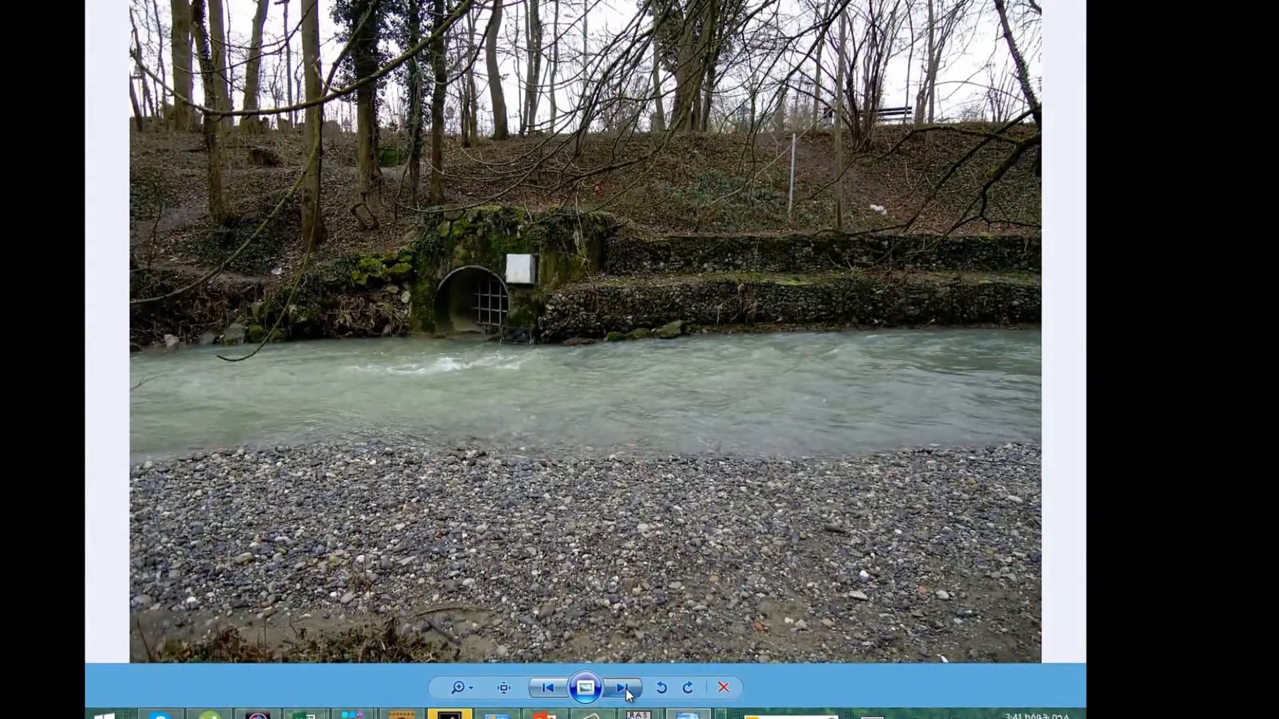
Continue through the third day photos, examining the gravel bars, rock-lined banks and woody debris along the river.
left_click(625, 688)
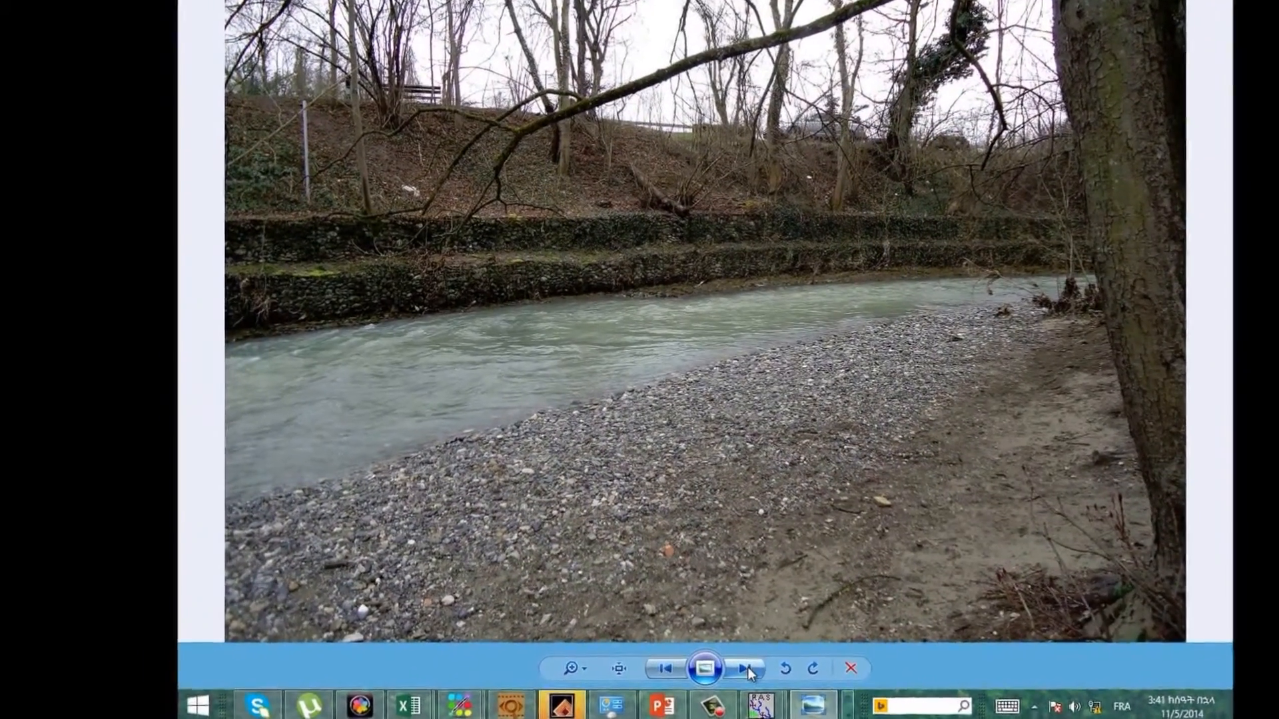
left_click(730, 670)
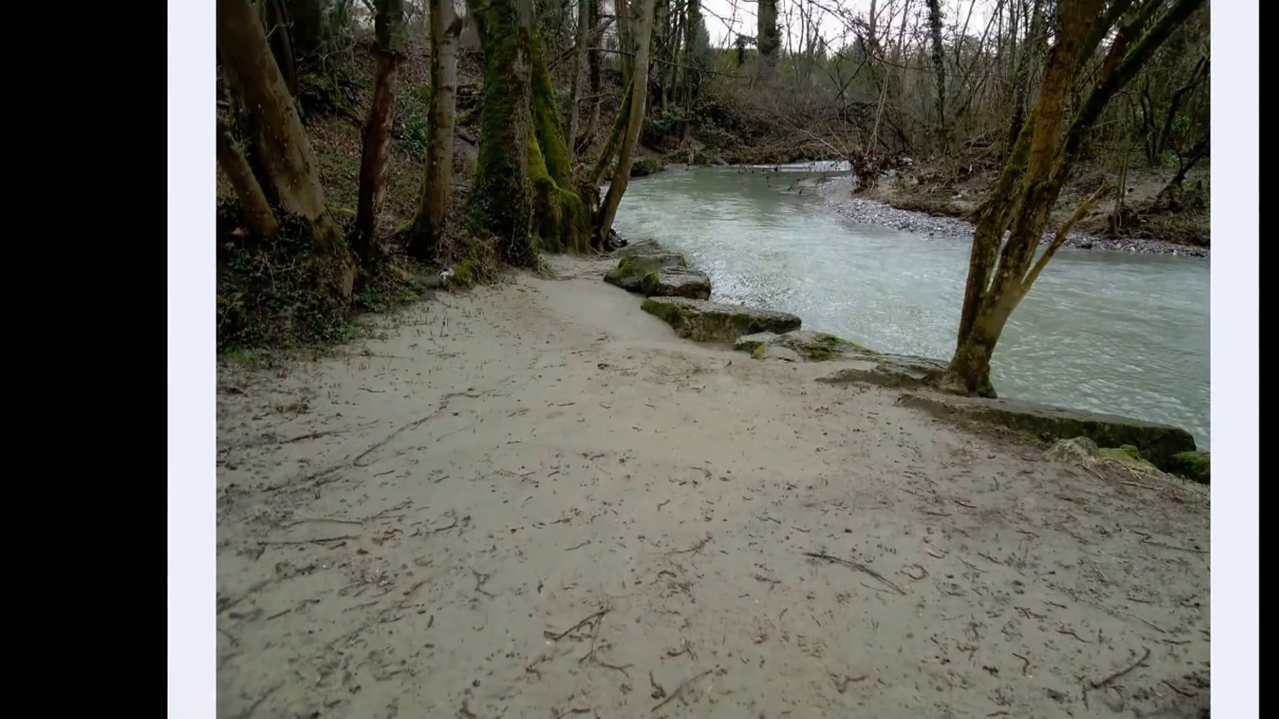
left_click(753, 712)
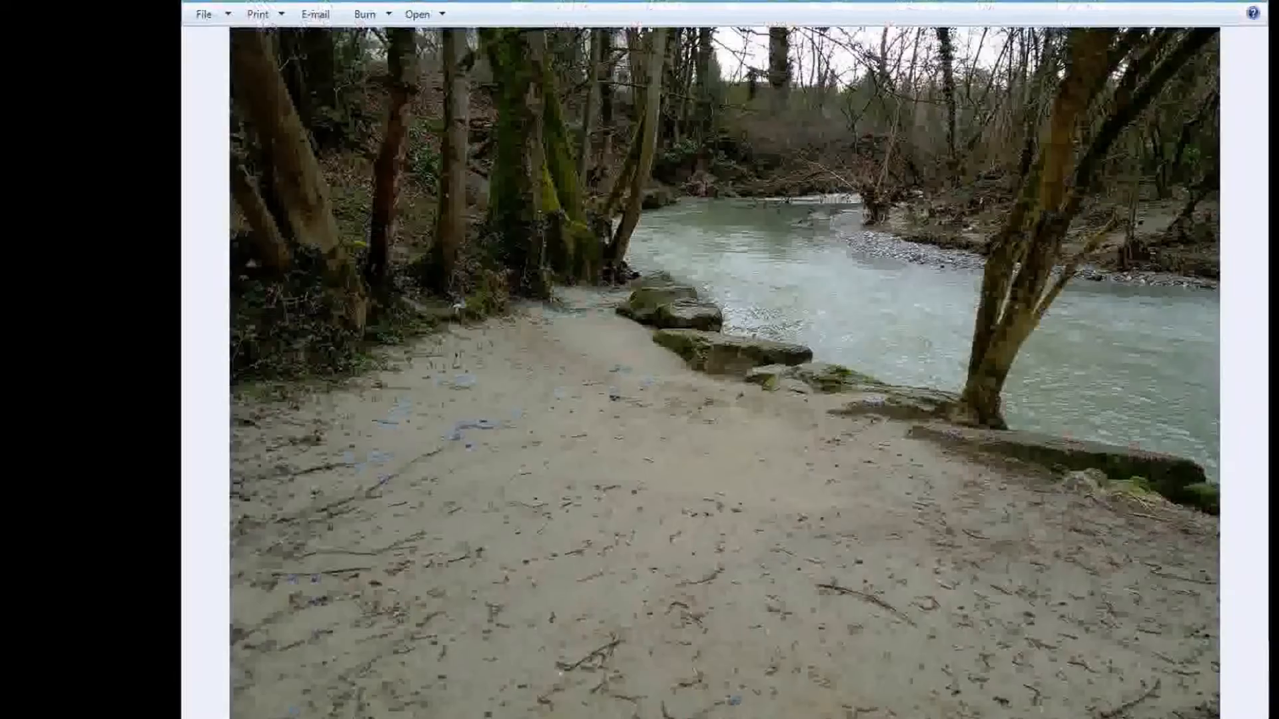
left_click(790, 690)
left_click(790, 690)
left_click(759, 668)
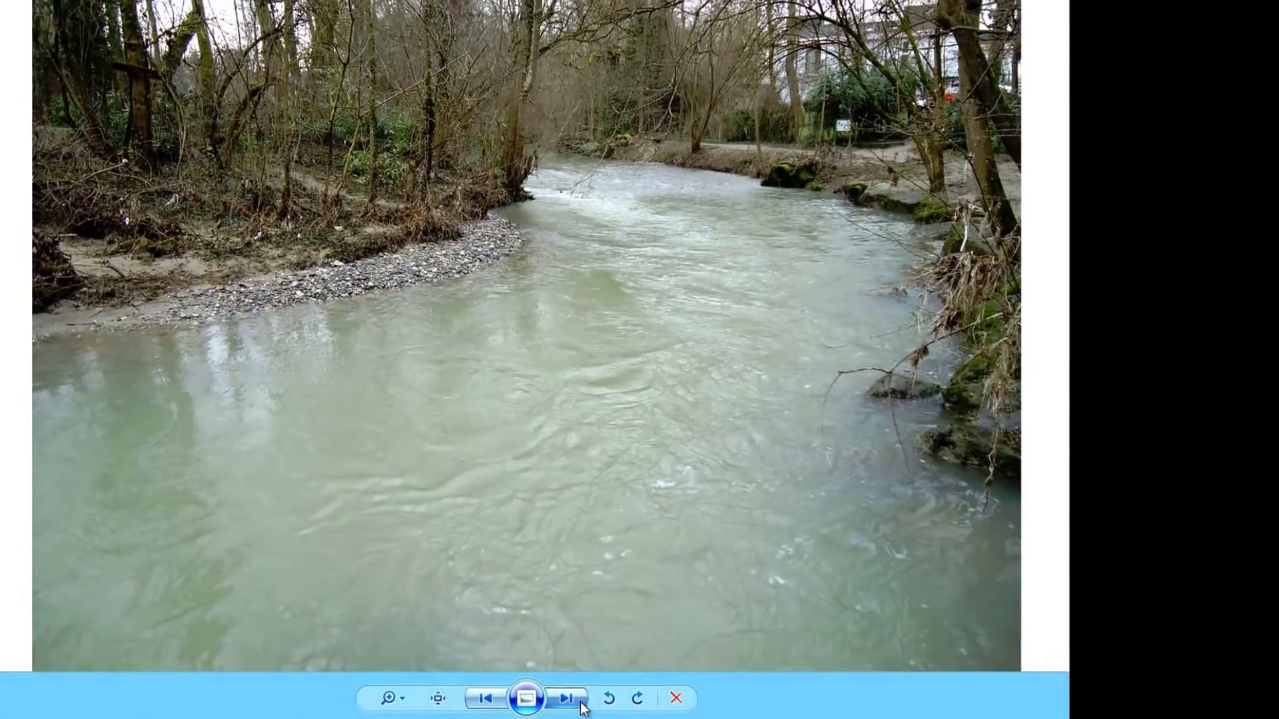
left_click(580, 703)
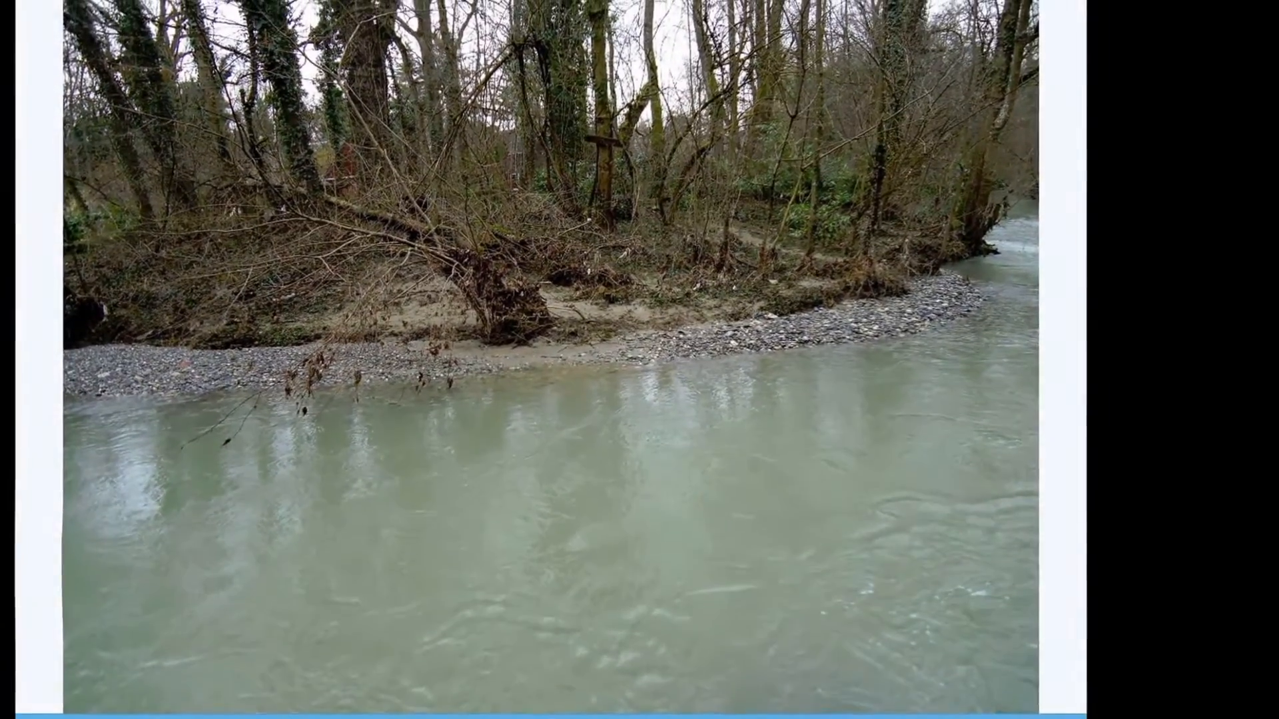
left_click(600, 717)
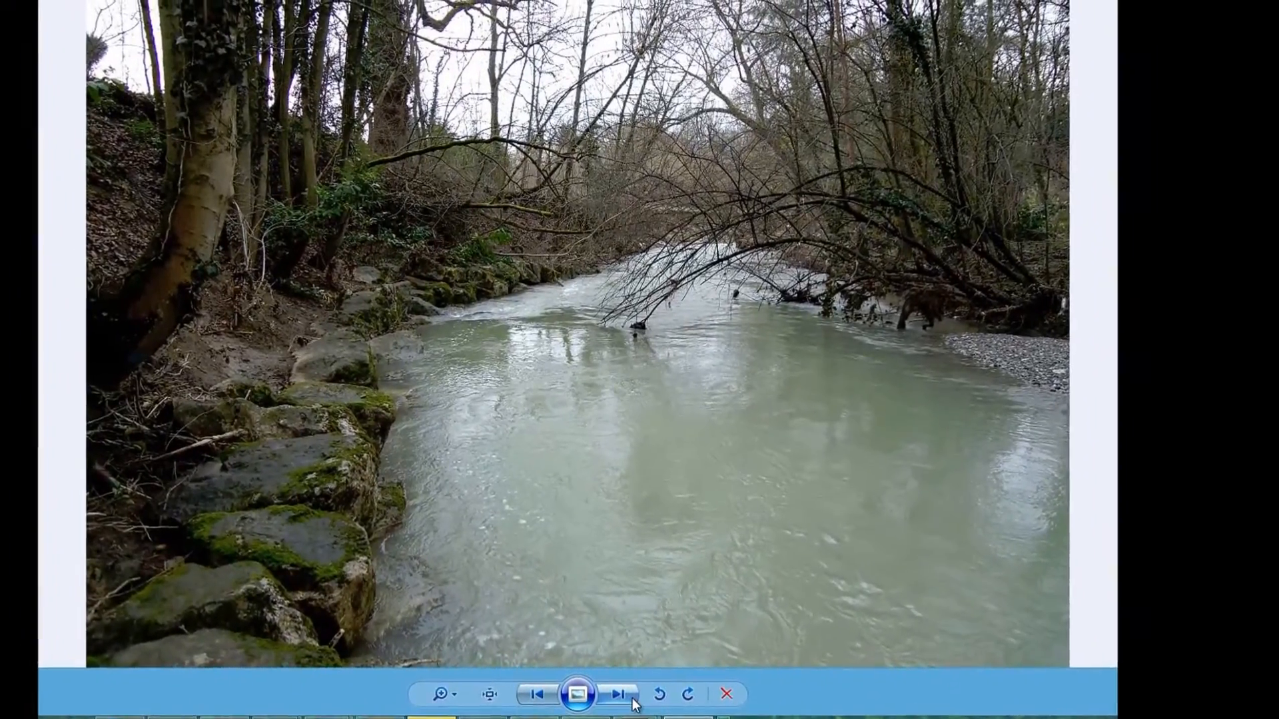
left_click(631, 699)
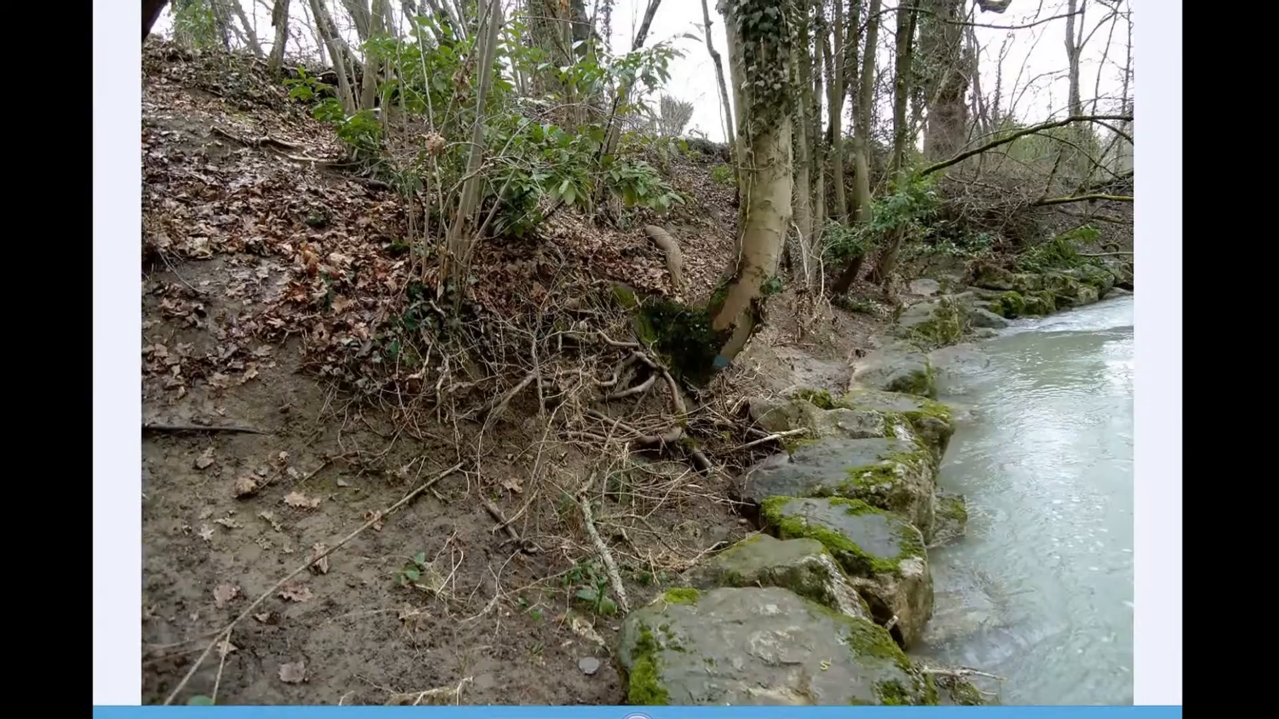
left_click(693, 664)
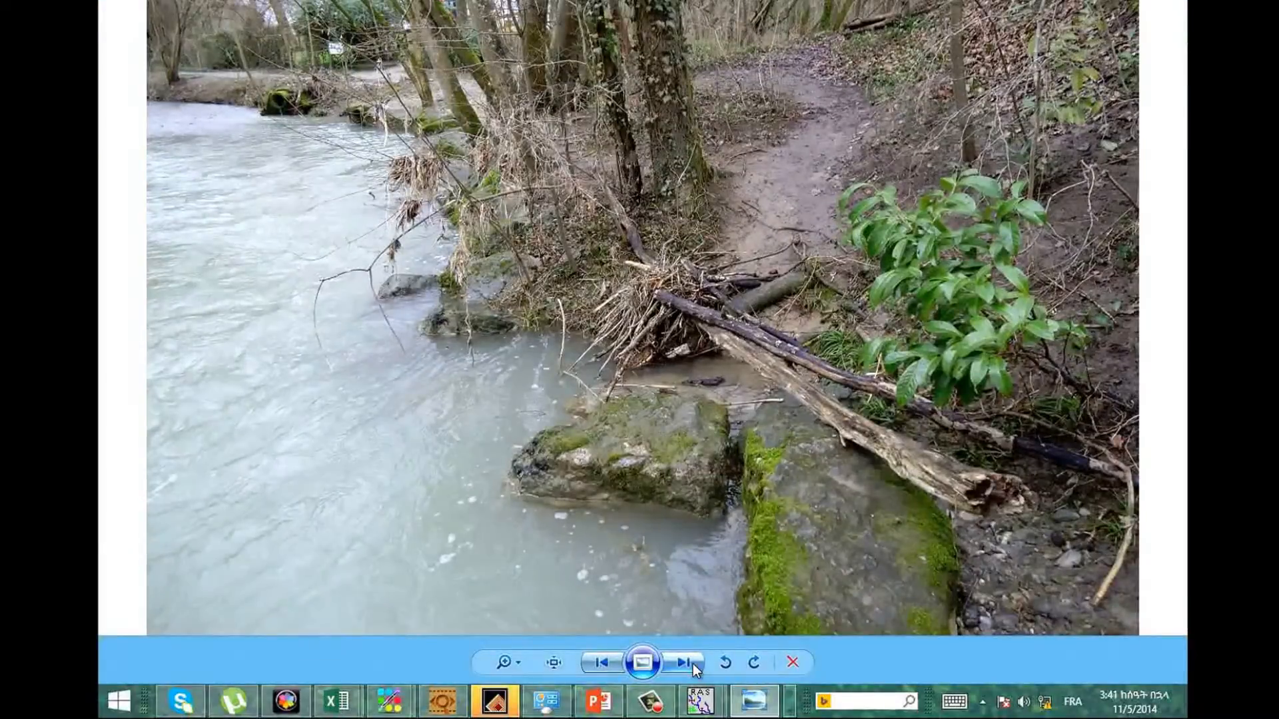
left_click(692, 663)
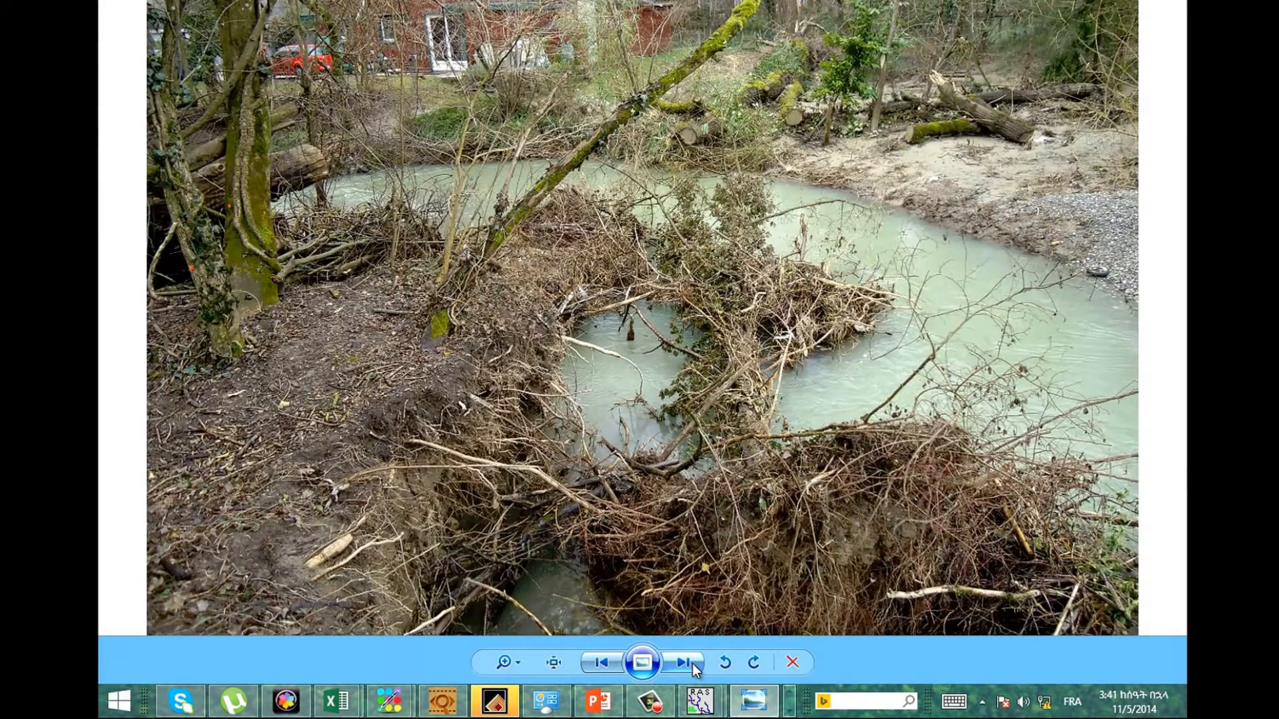
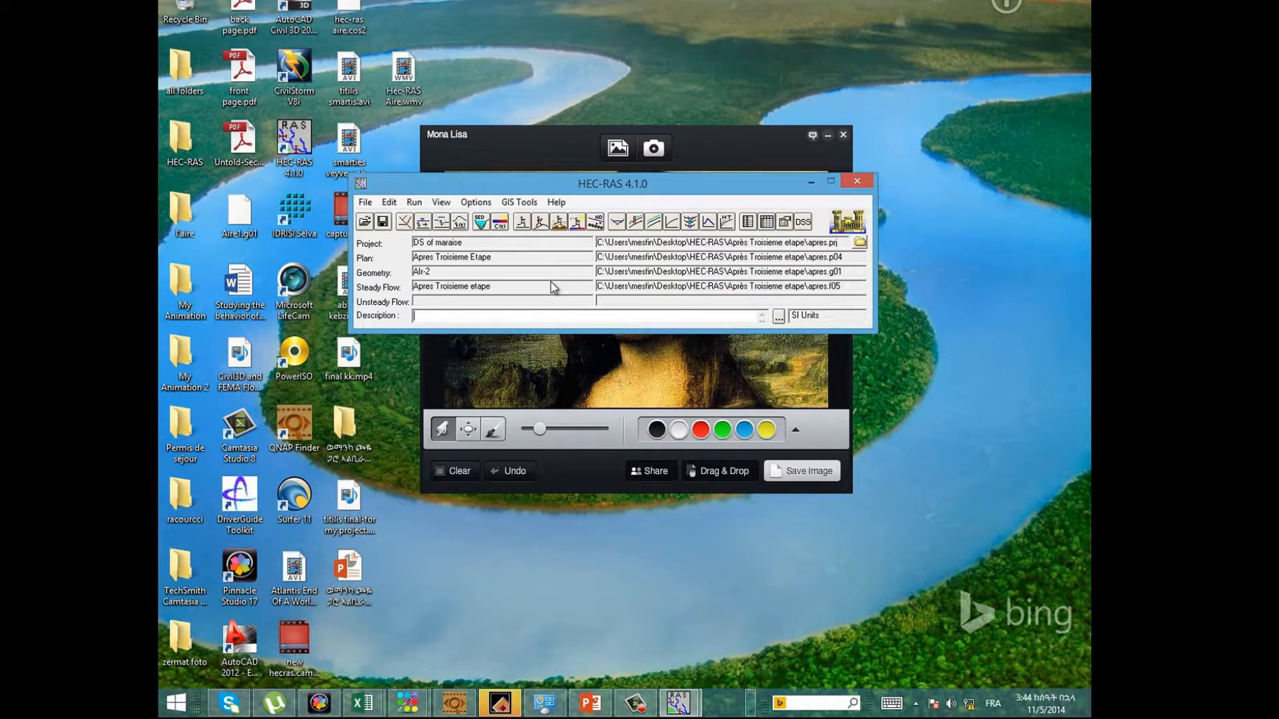
Open the X-Y-Z perspective plot in a maximized window and limit its displayed profiles to Q300.
left_click(657, 225)
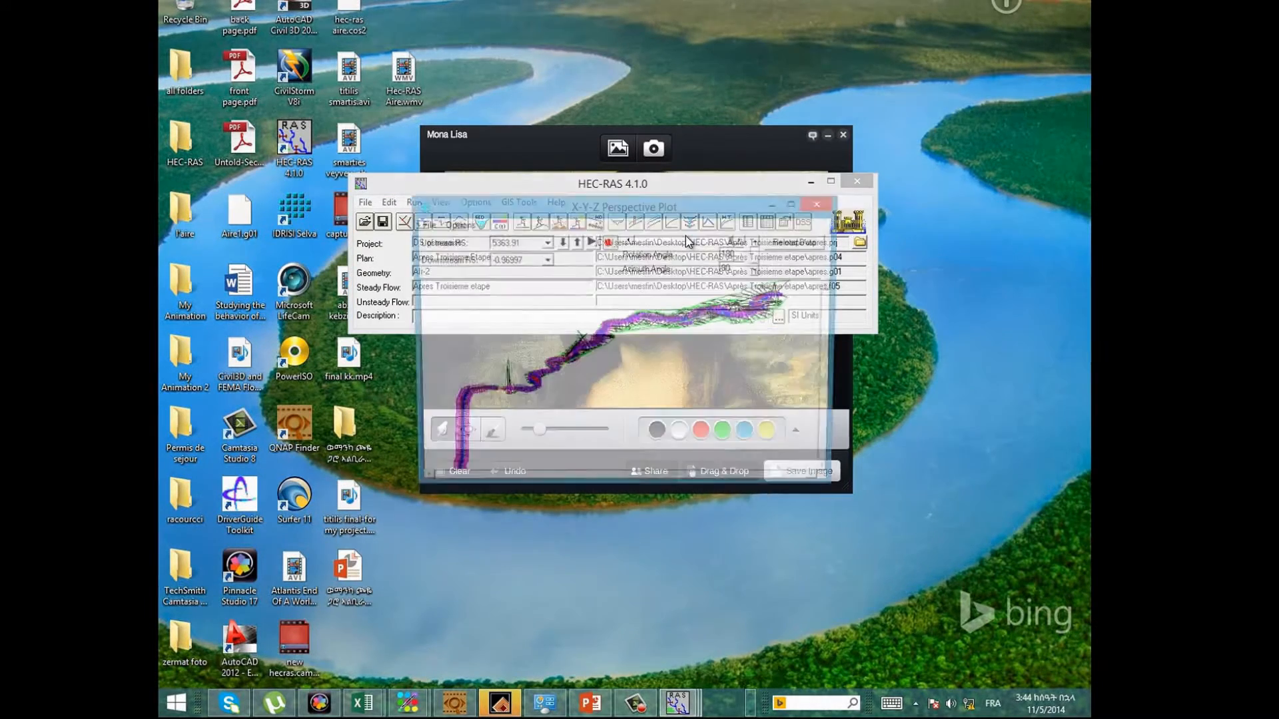
left_click(796, 203)
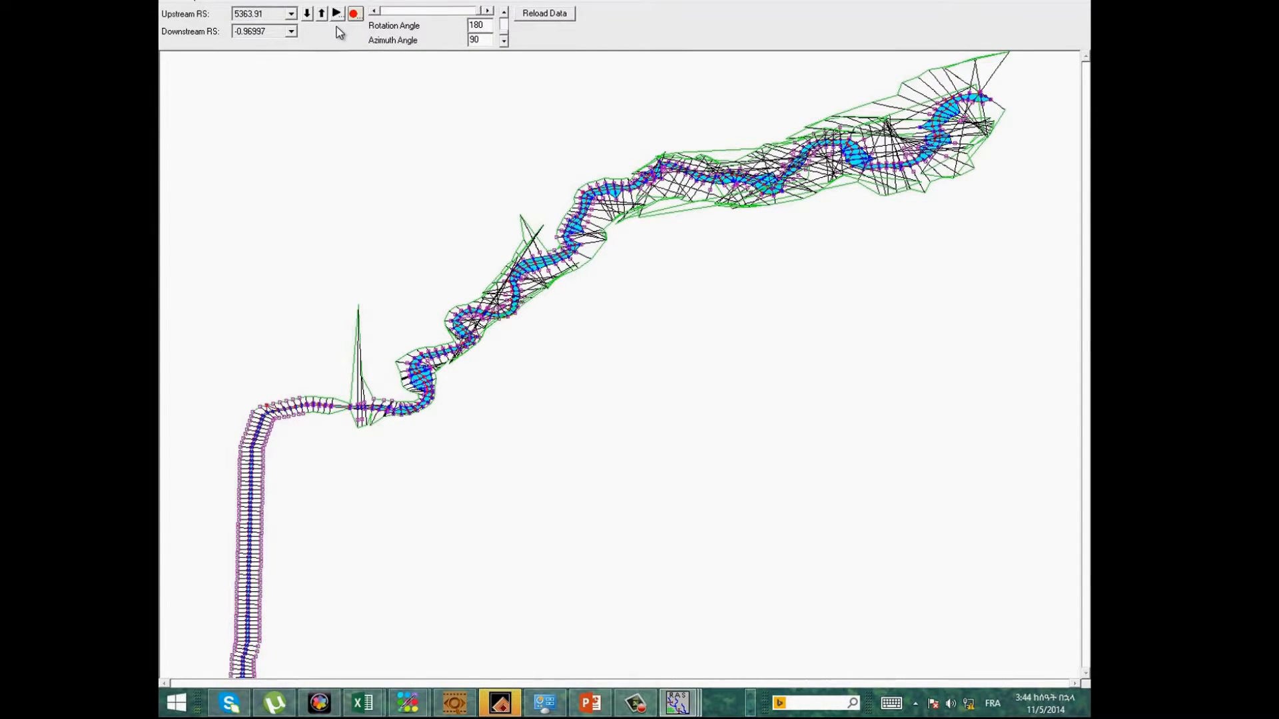
left_click(202, 2)
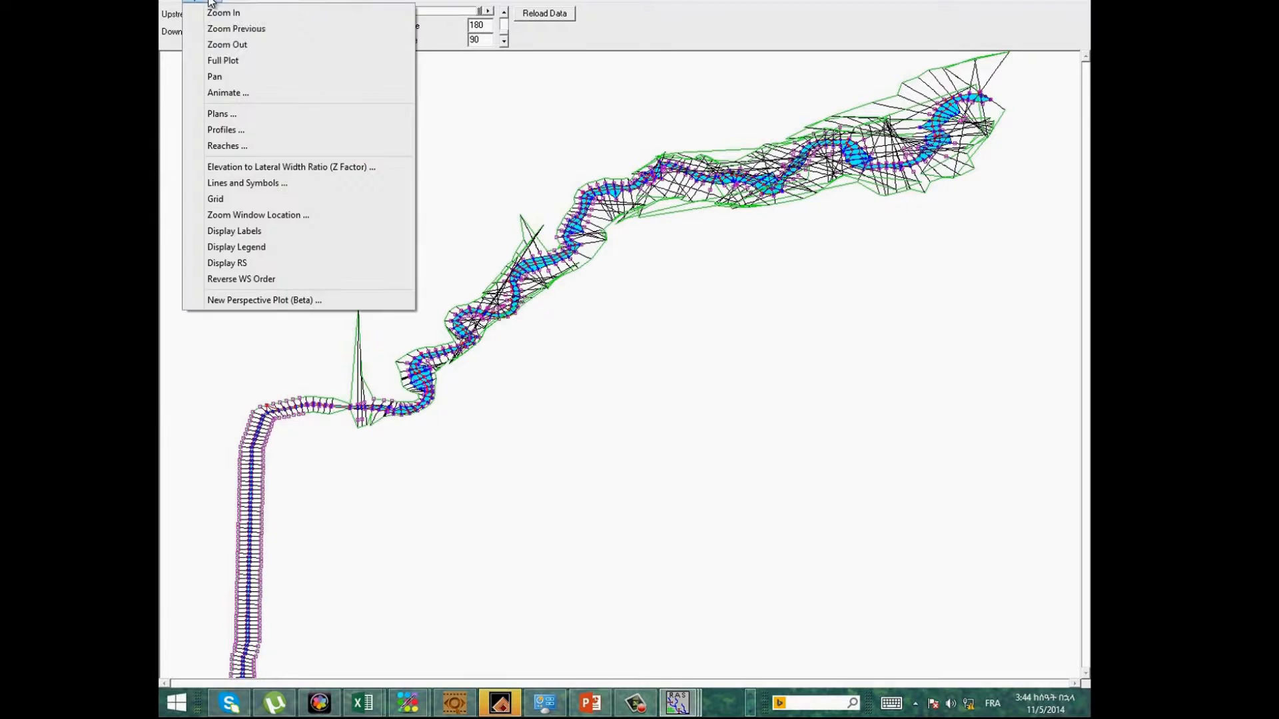
left_click(222, 130)
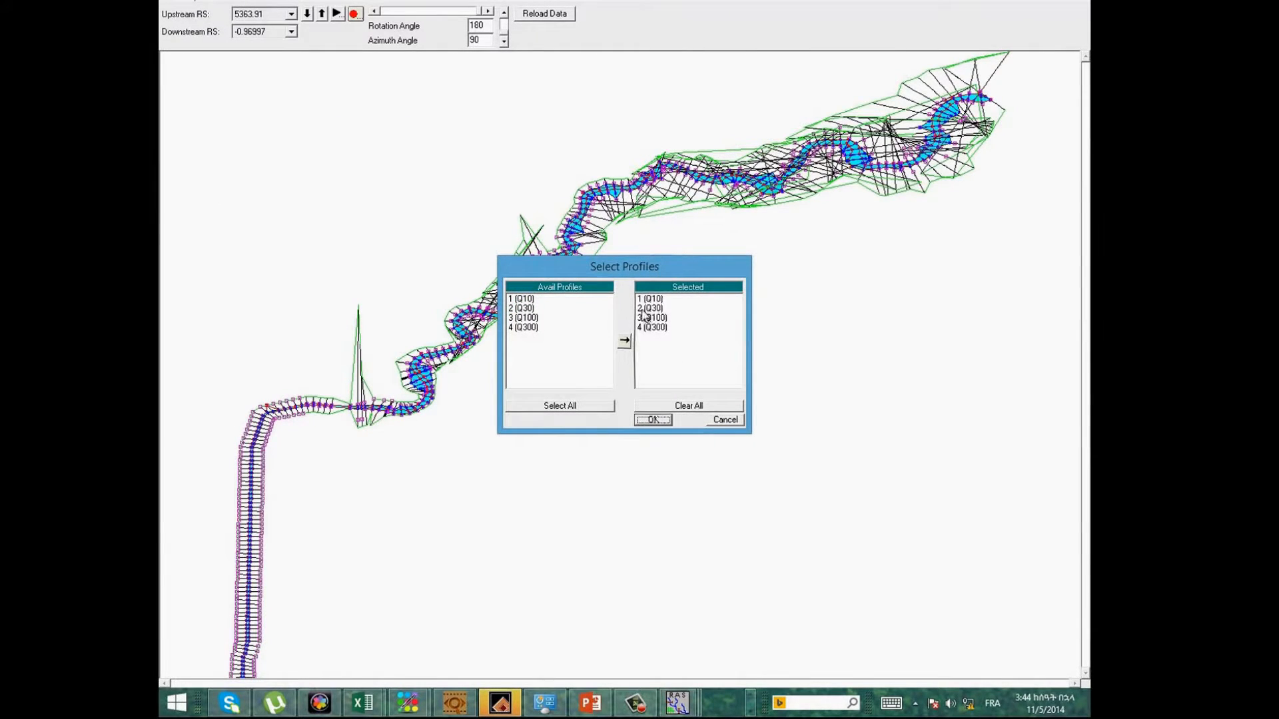
left_click(538, 329)
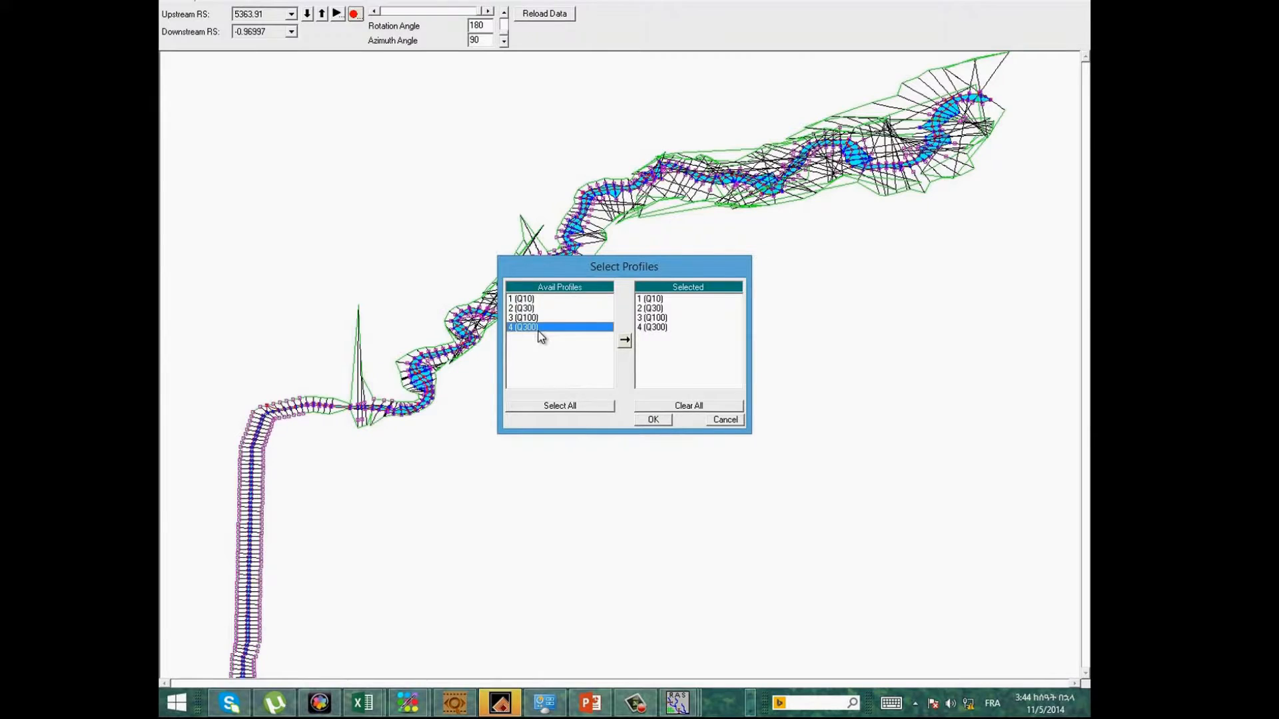
left_click(682, 408)
left_click(624, 342)
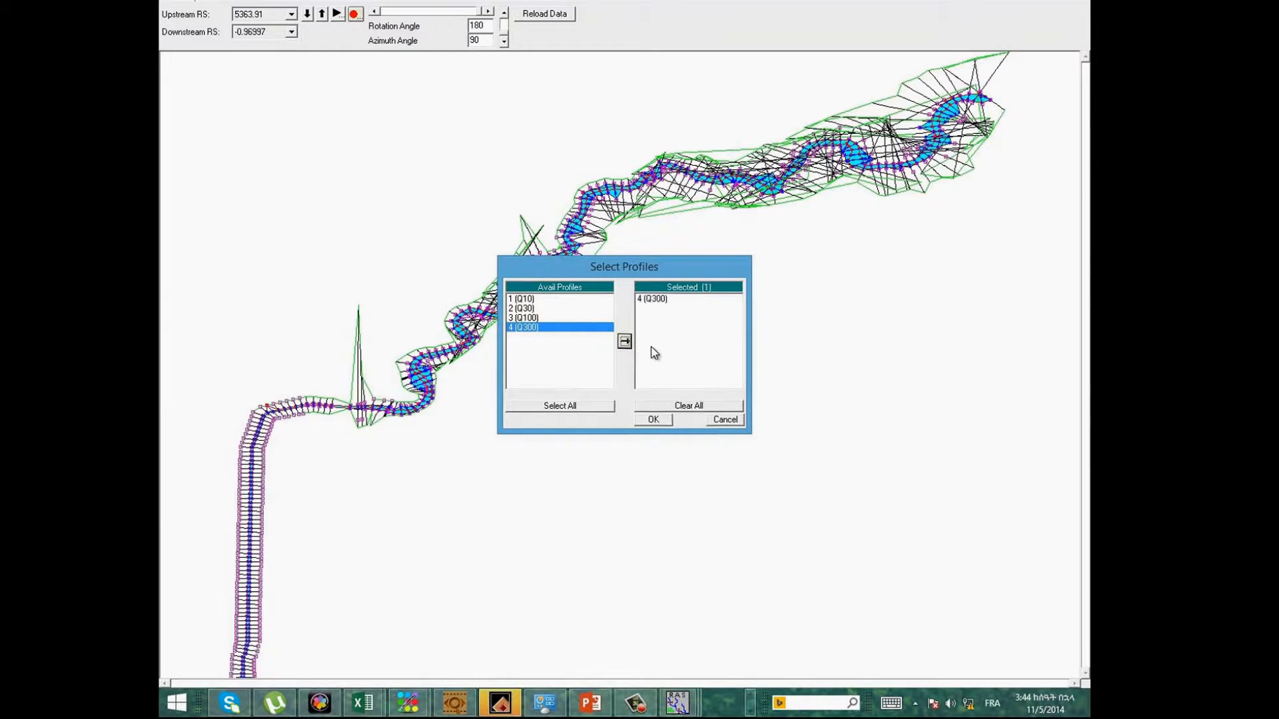
left_click(653, 421)
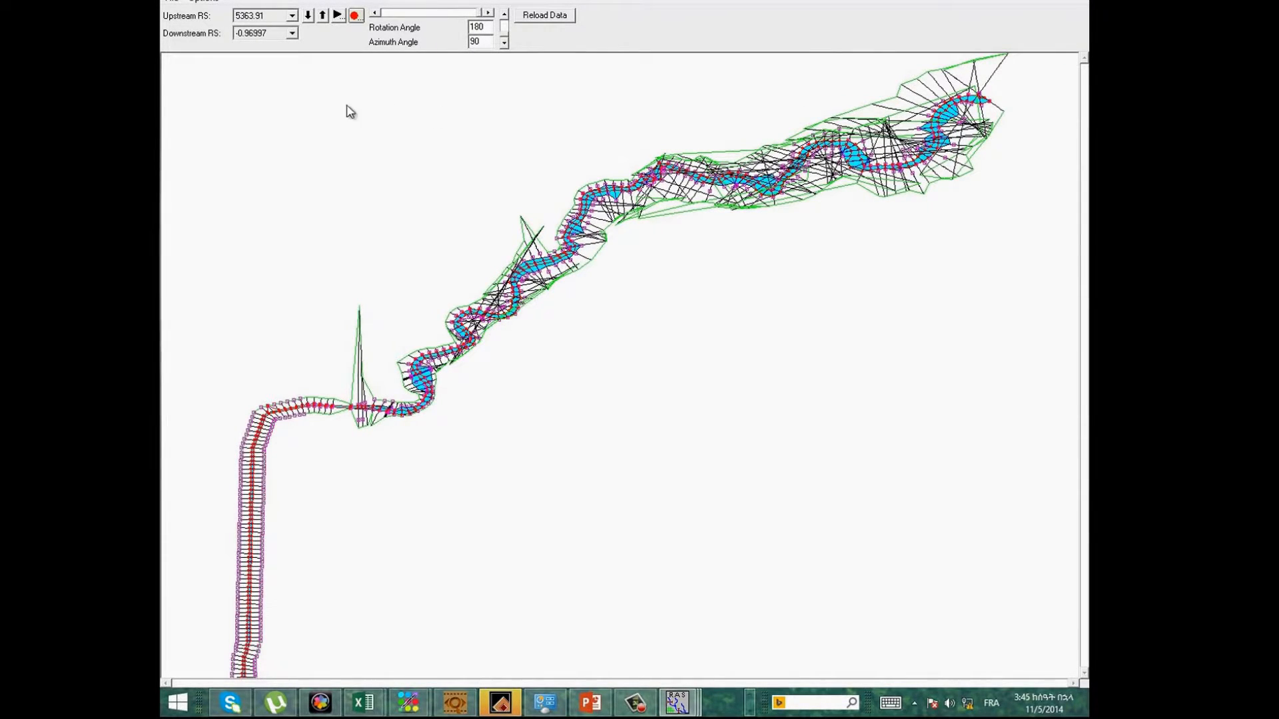
Set the line type of XS Extents and Ground to none in the perspective plot, and close the plot.
right_click(293, 107)
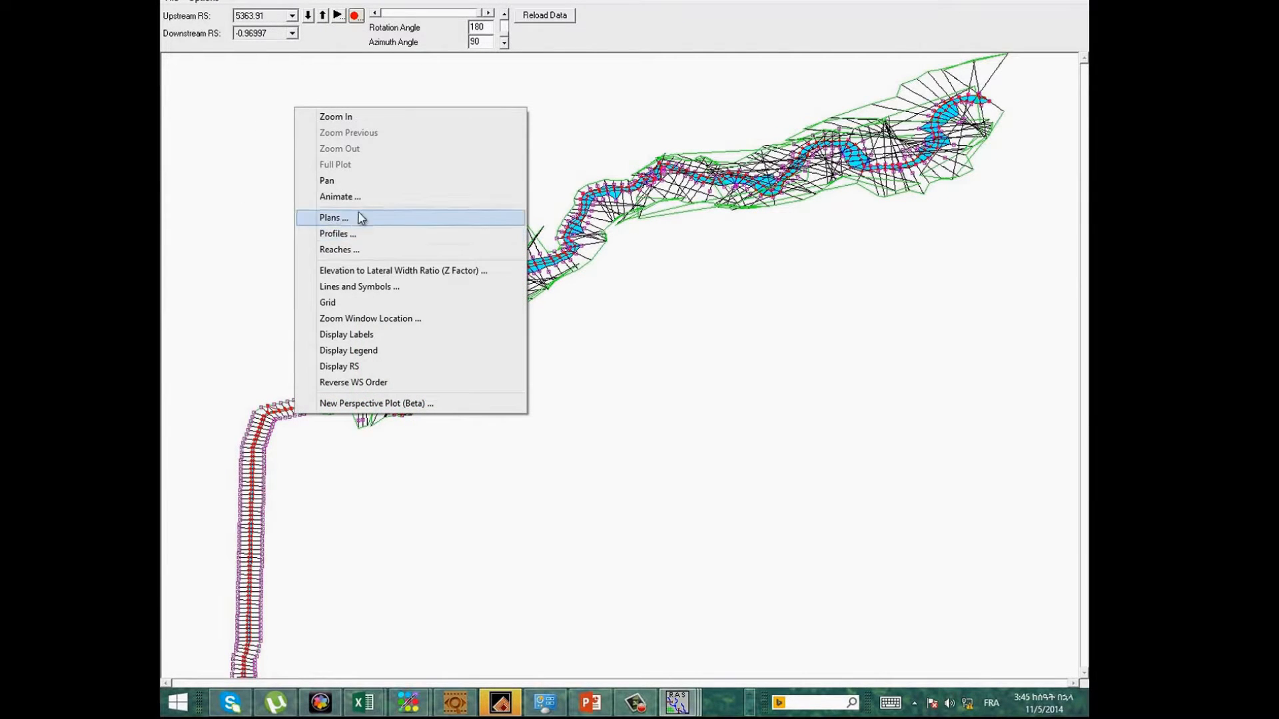
left_click(365, 286)
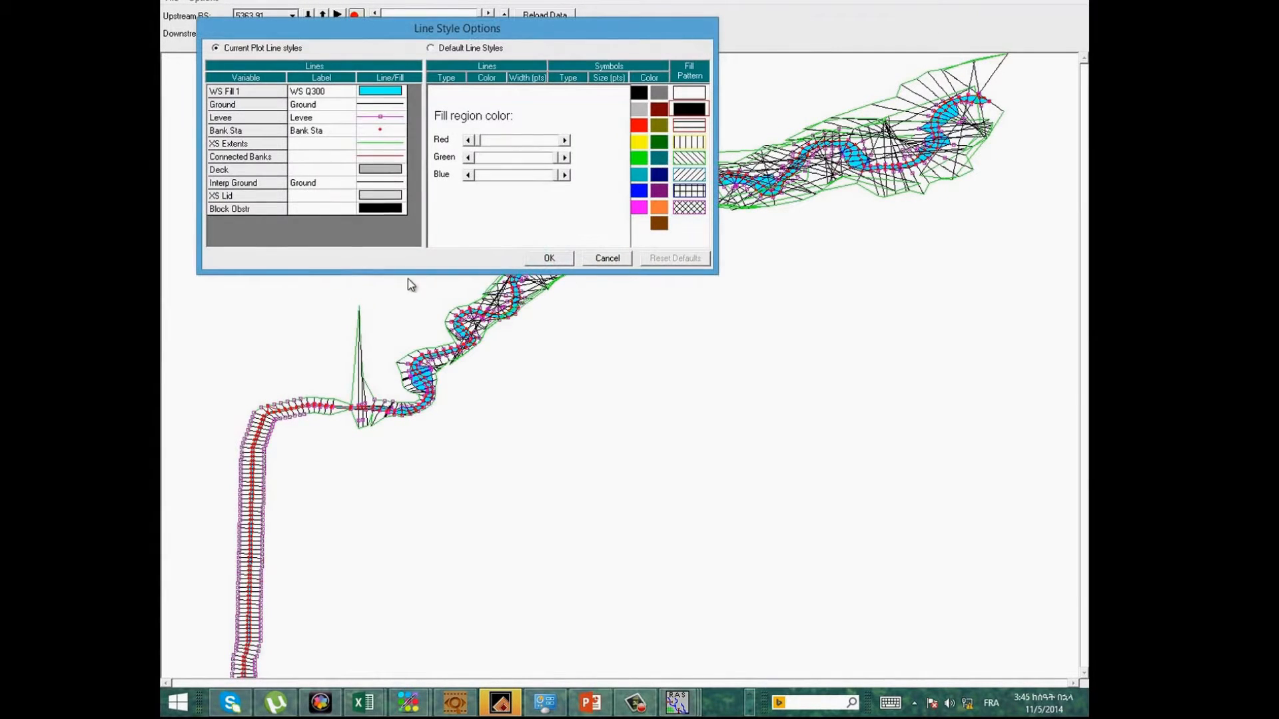
left_click(390, 146)
left_click(450, 95)
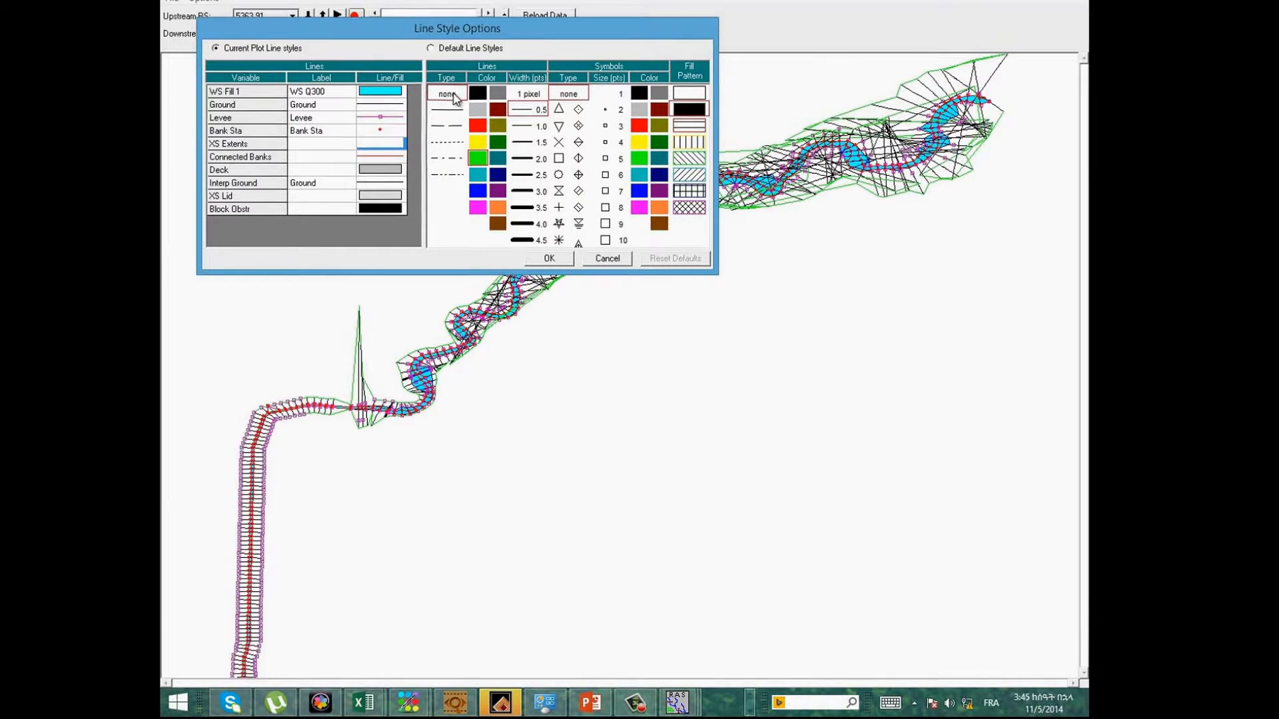
left_click(381, 104)
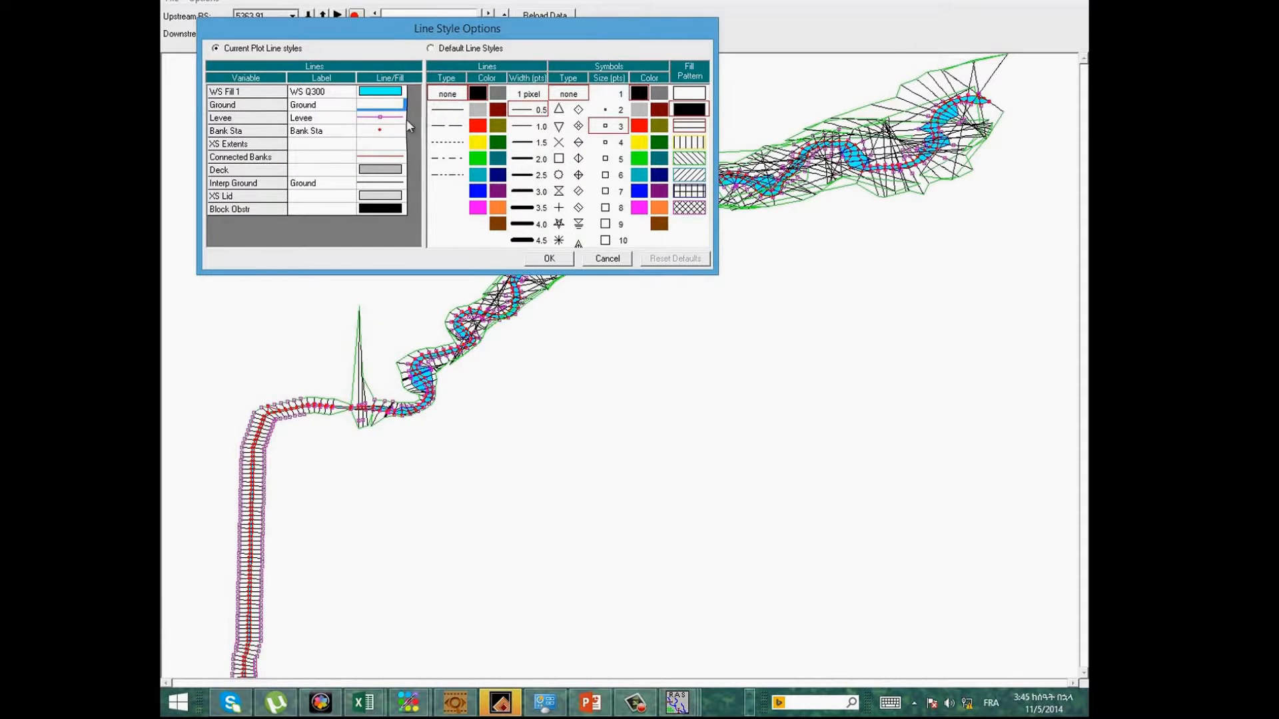
left_click(389, 120)
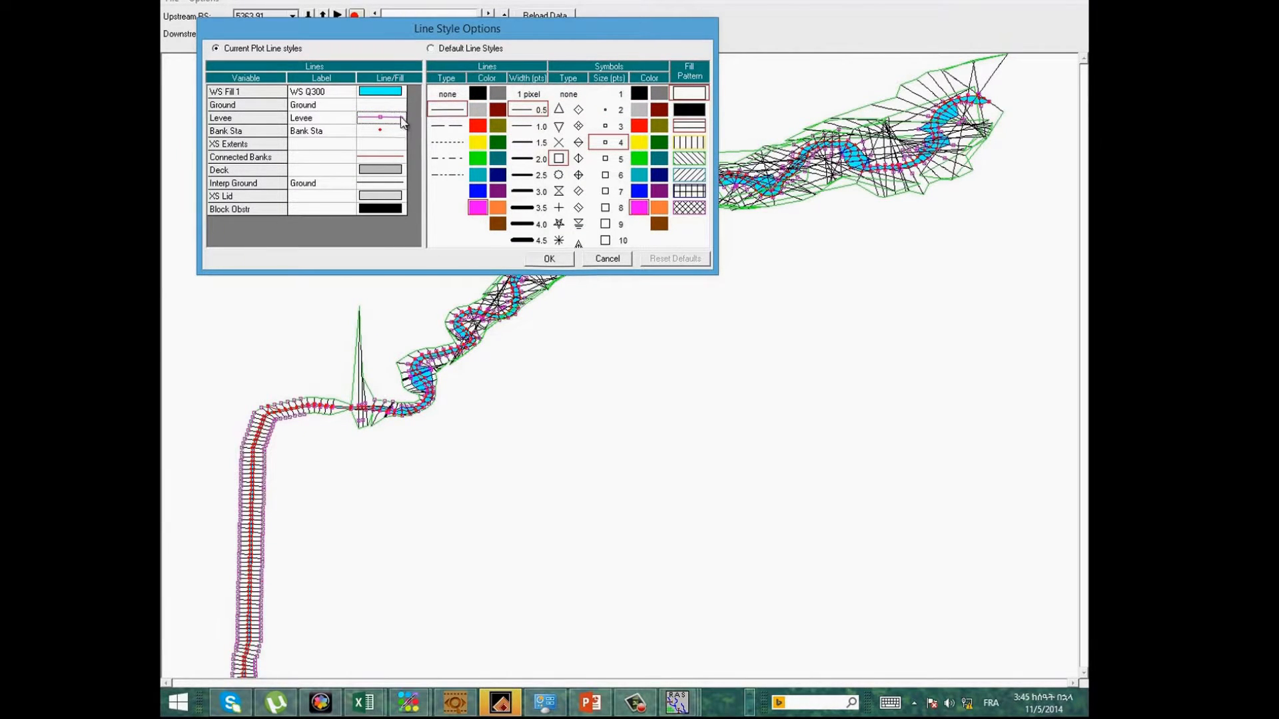
left_click(553, 260)
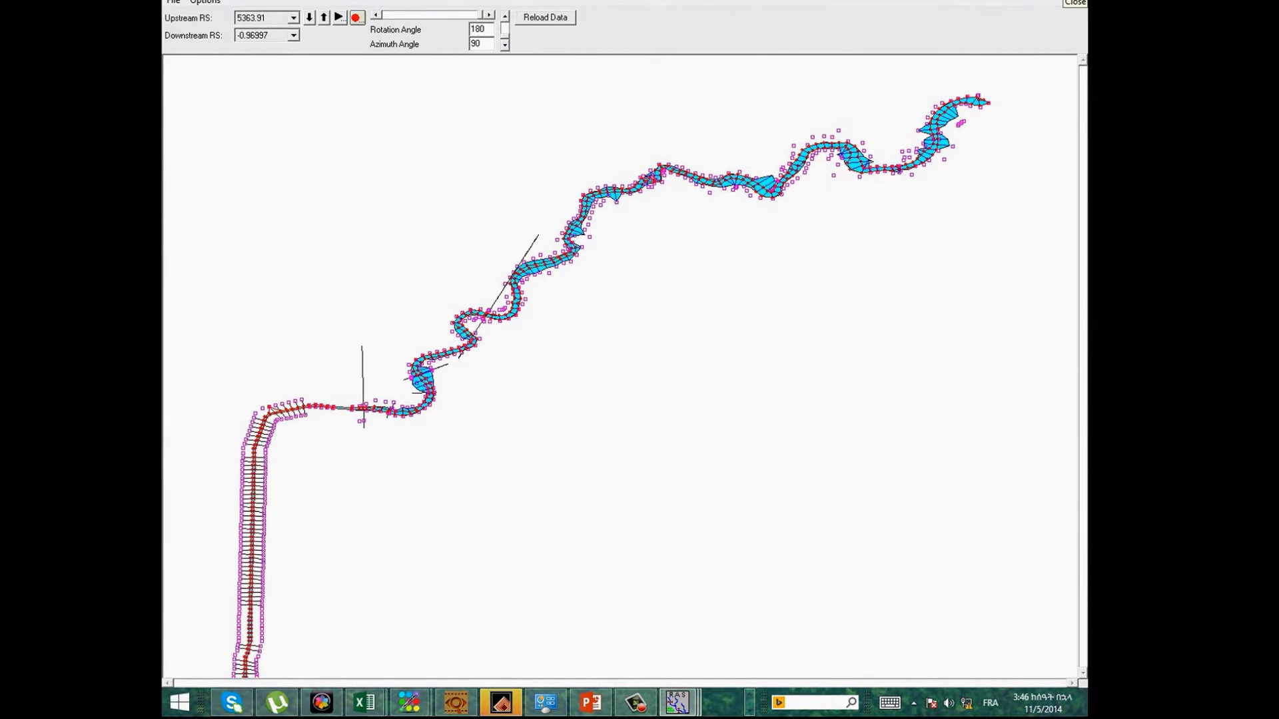
left_click(1074, 3)
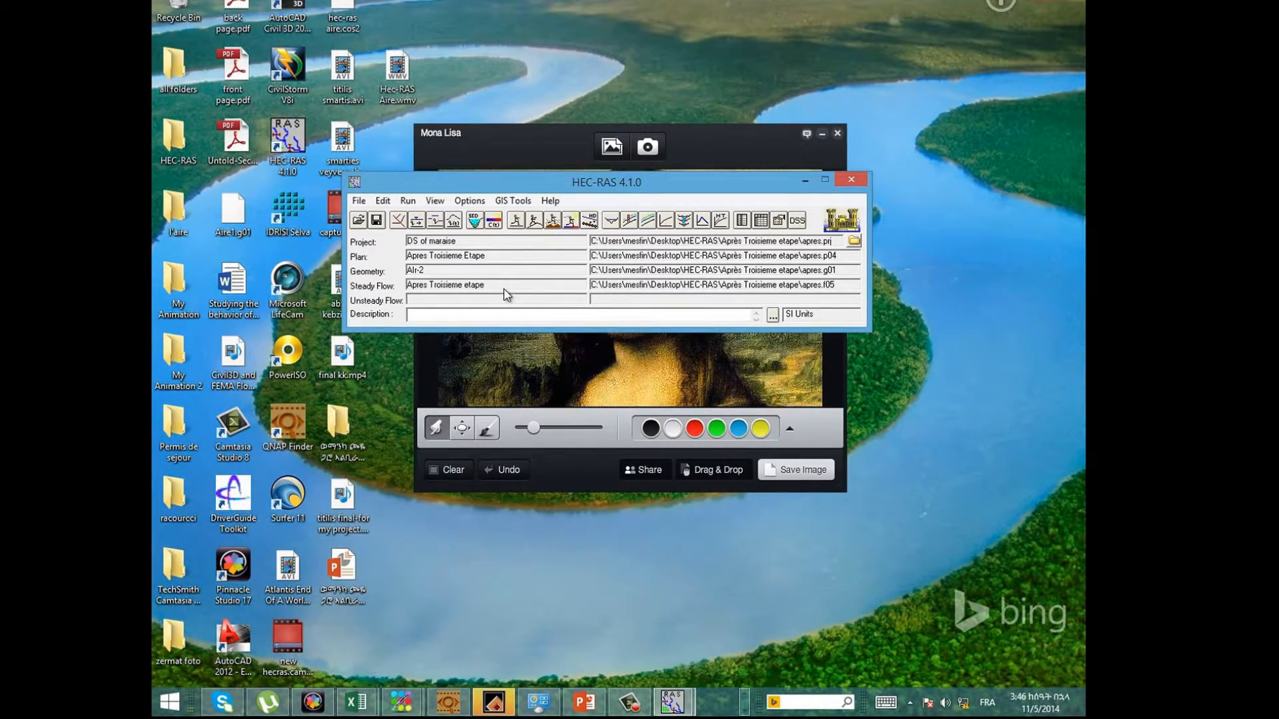
left_click_drag(495, 184, 594, 182)
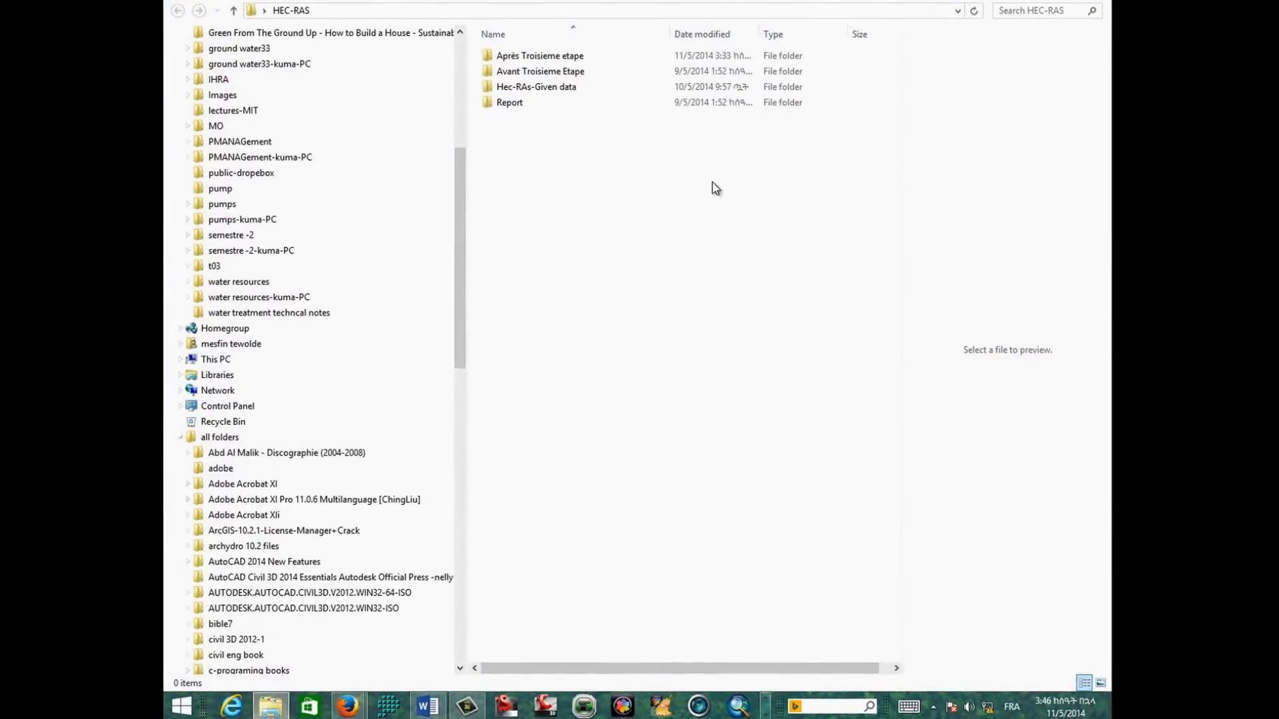
Open L'Aire-BV.png from the Hec-RAs-Given data folder, examine the river's catchment and its outlet into the main river, and close the image.
double_click(541, 88)
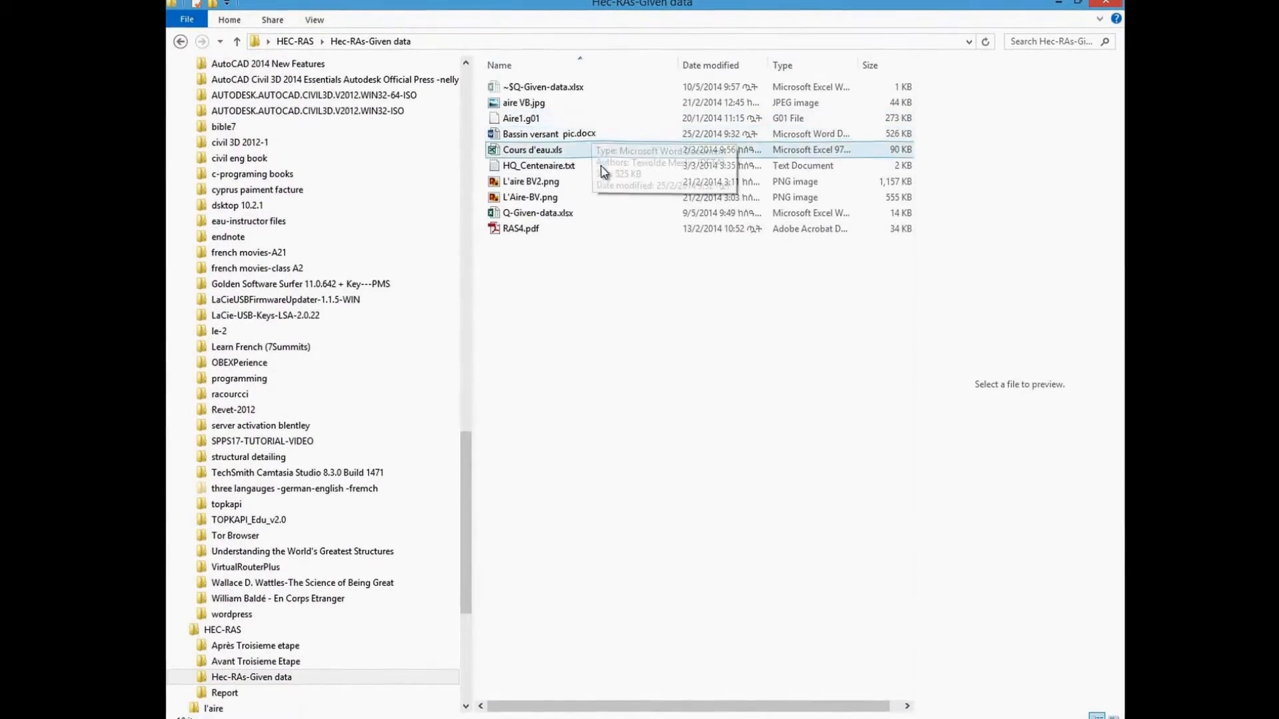
left_click(542, 198)
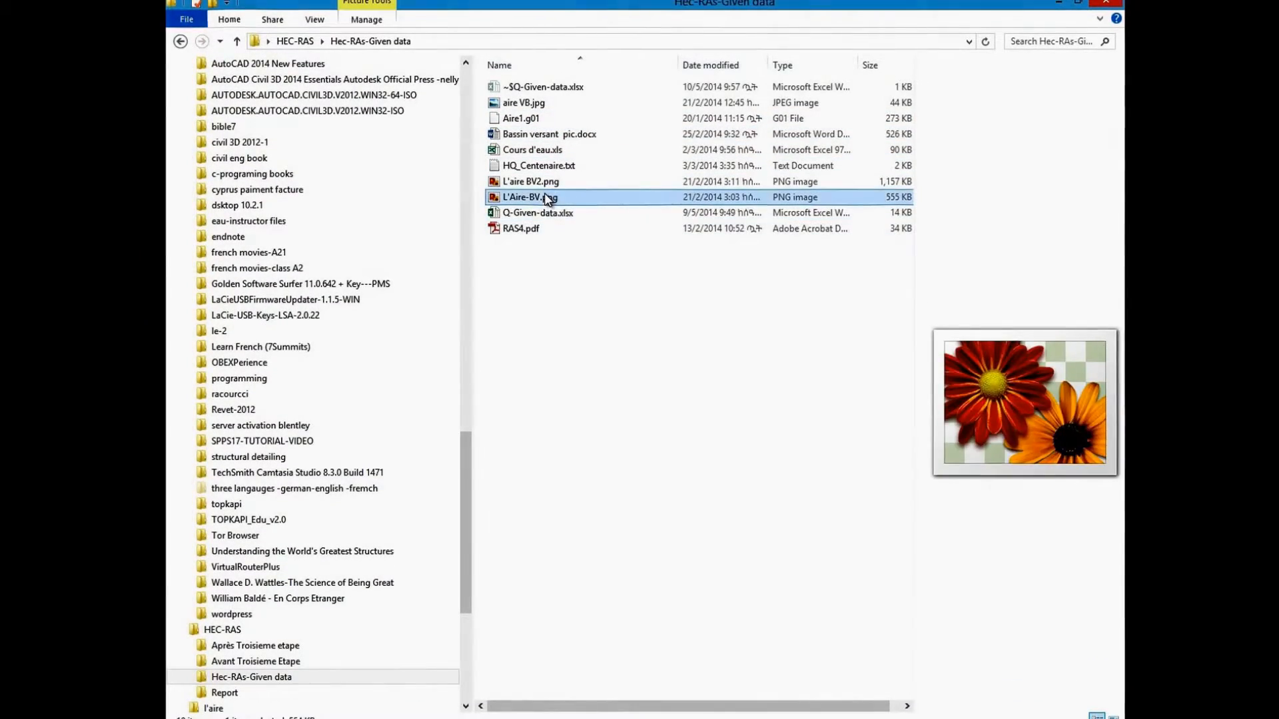
double_click(546, 198)
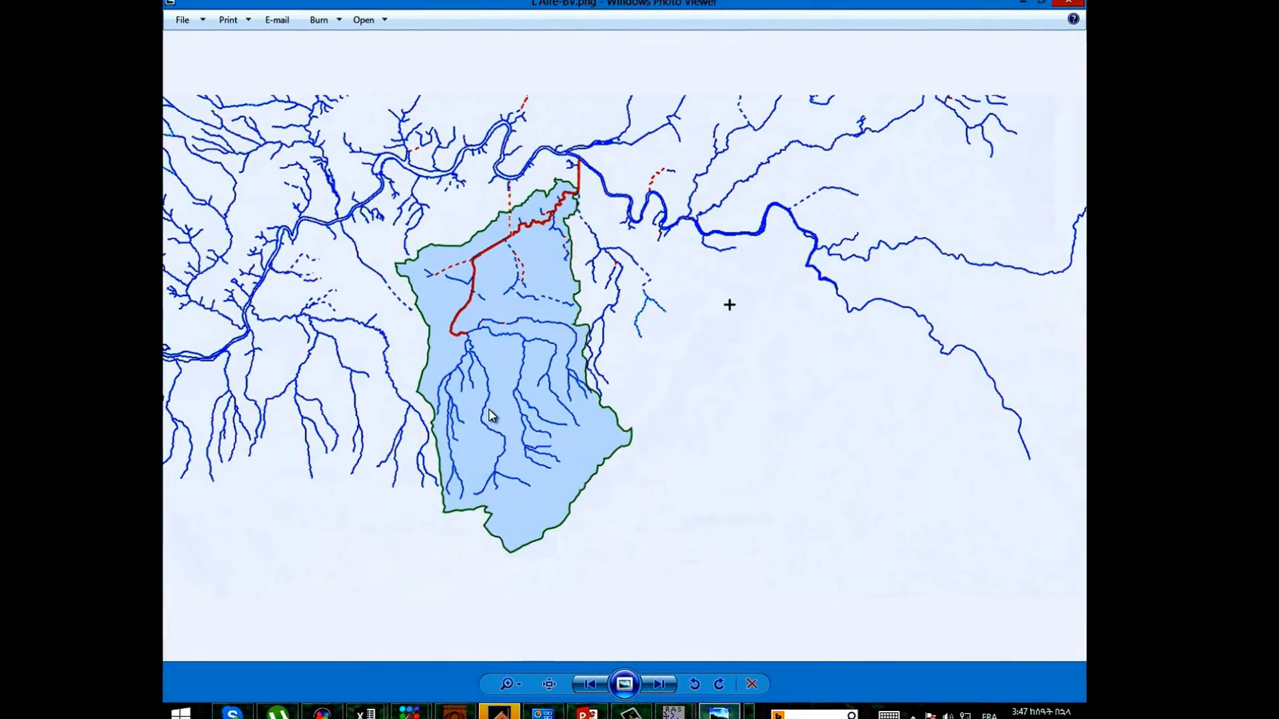
scroll(578, 217, "up", 3)
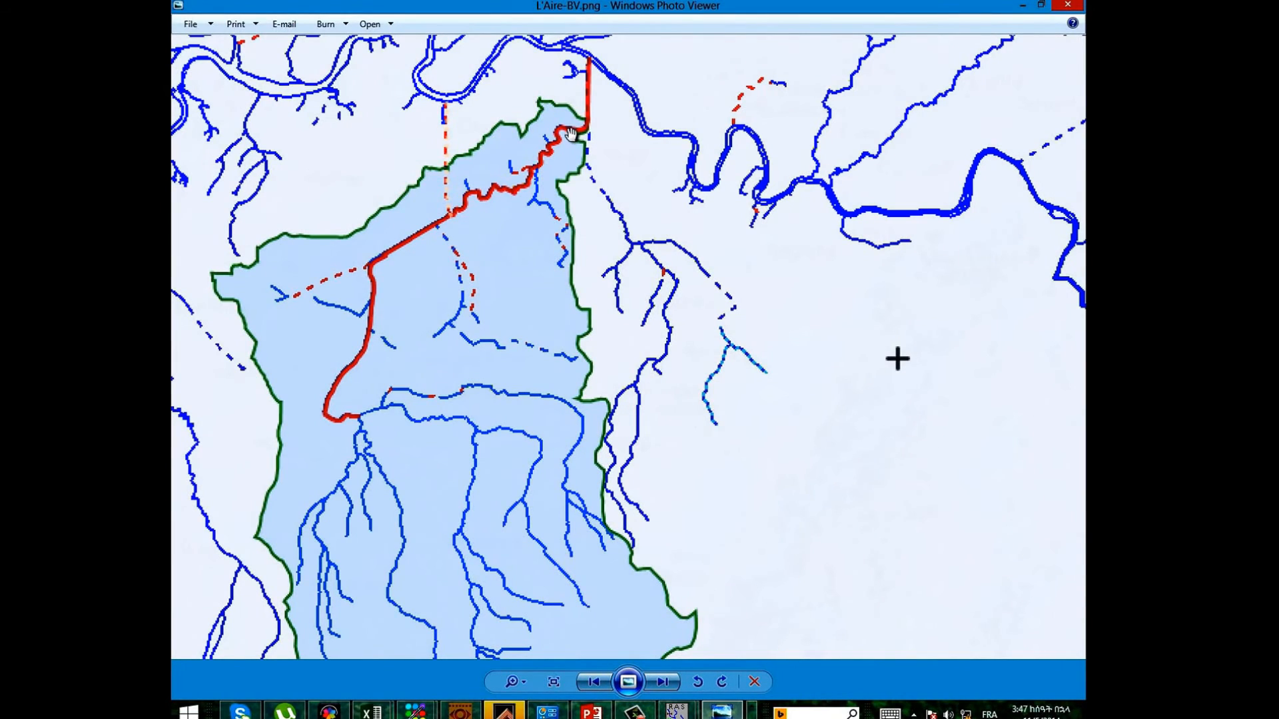
scroll(588, 99, "up", 2)
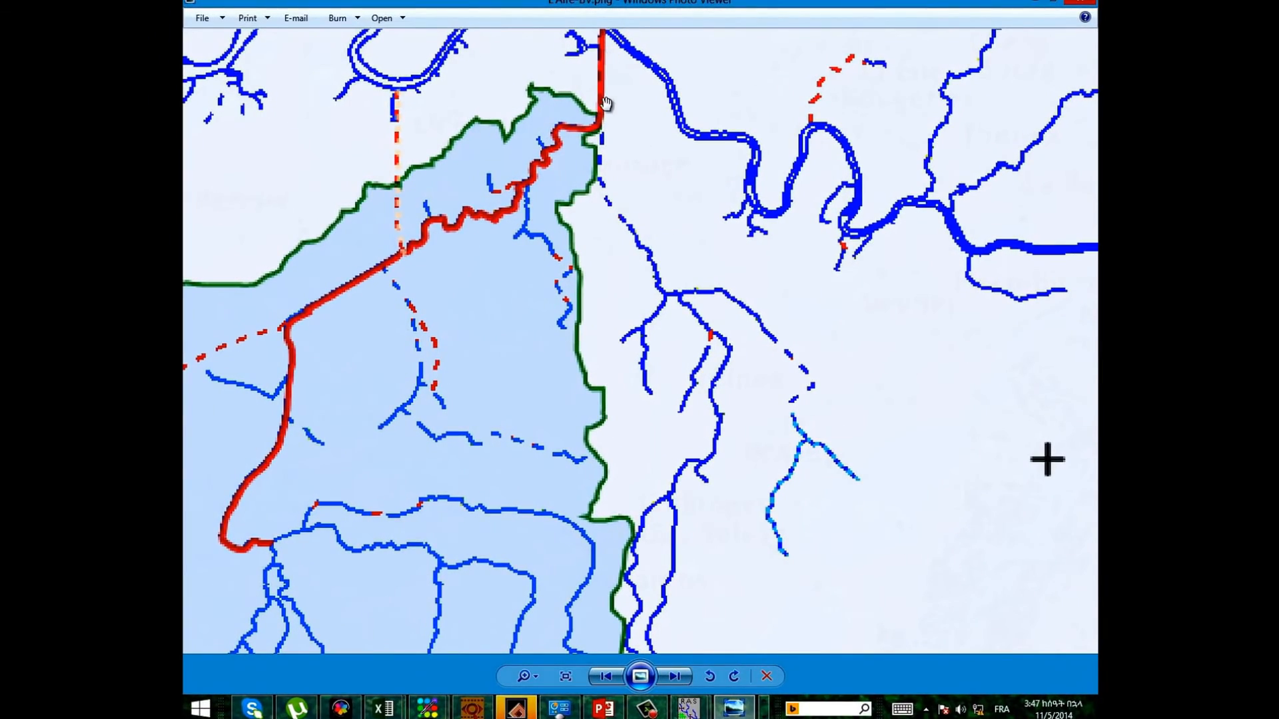
left_click_drag(605, 103, 596, 149)
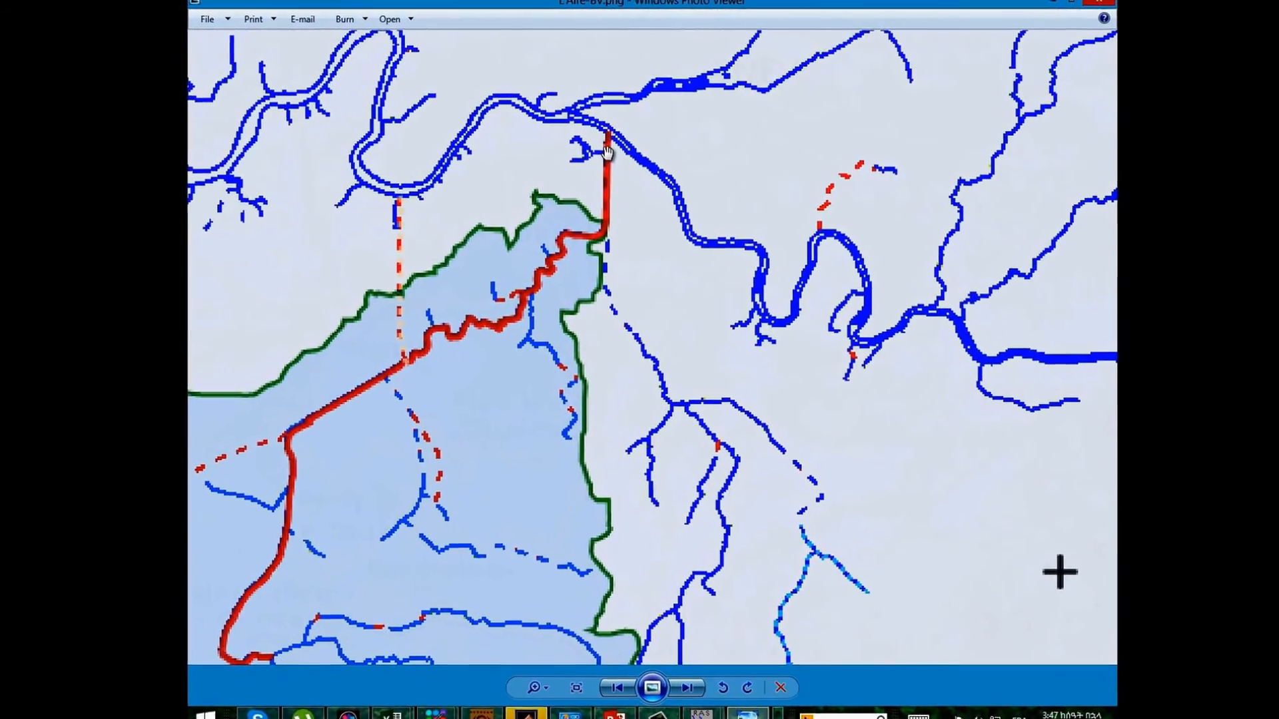
scroll(606, 151, "down", 5)
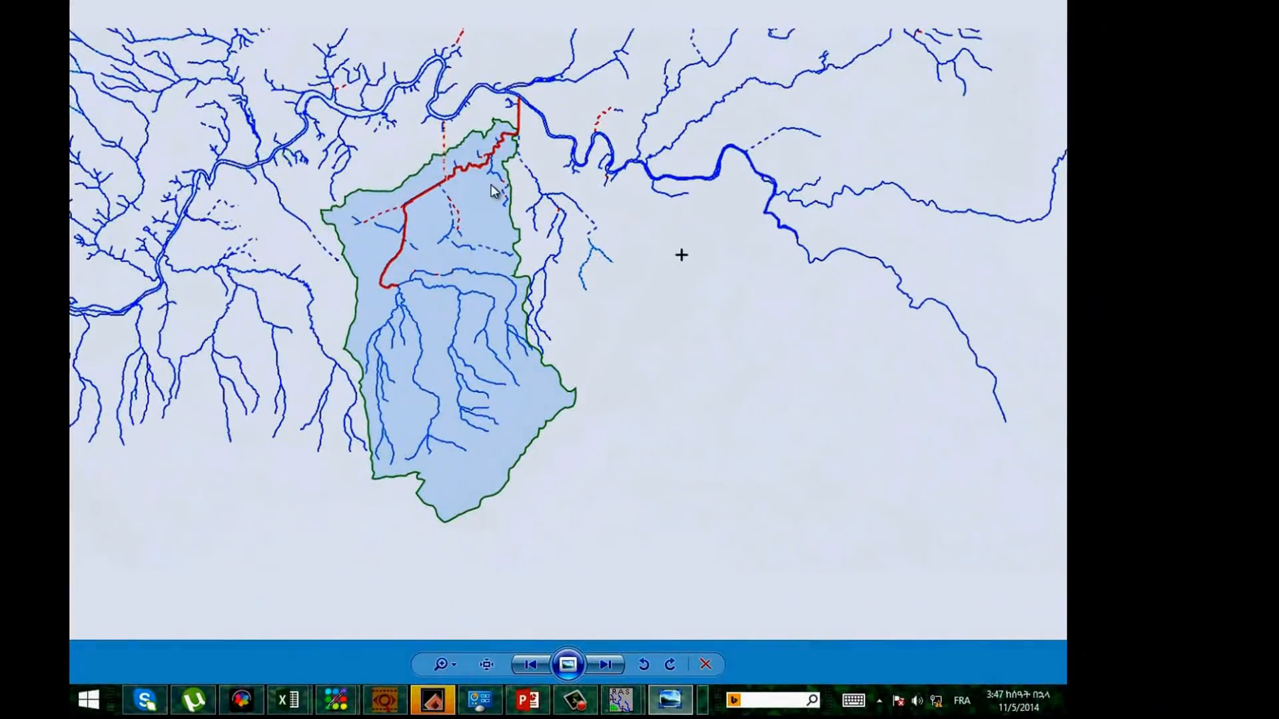
left_click(1049, 1)
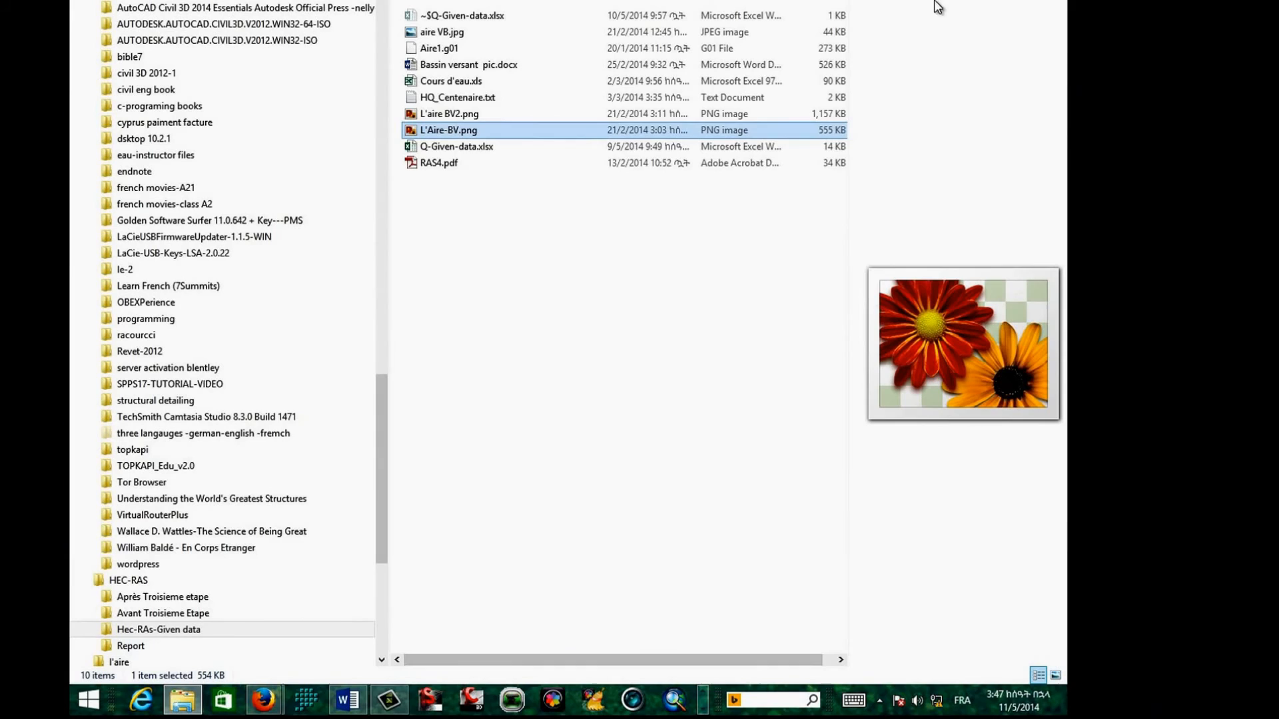
Open Q-Given-data.xlsx and review the Q10 to Q300 flood discharges before and after the third stage.
double_click(452, 147)
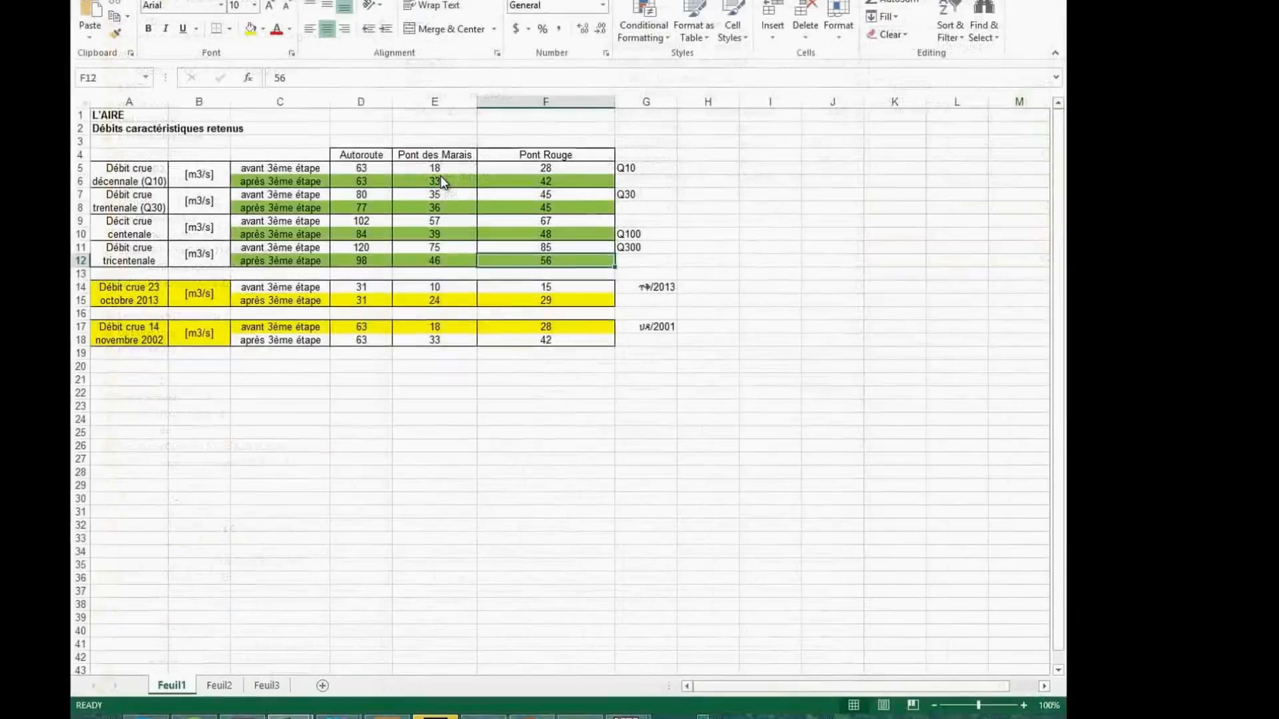
left_click(599, 389)
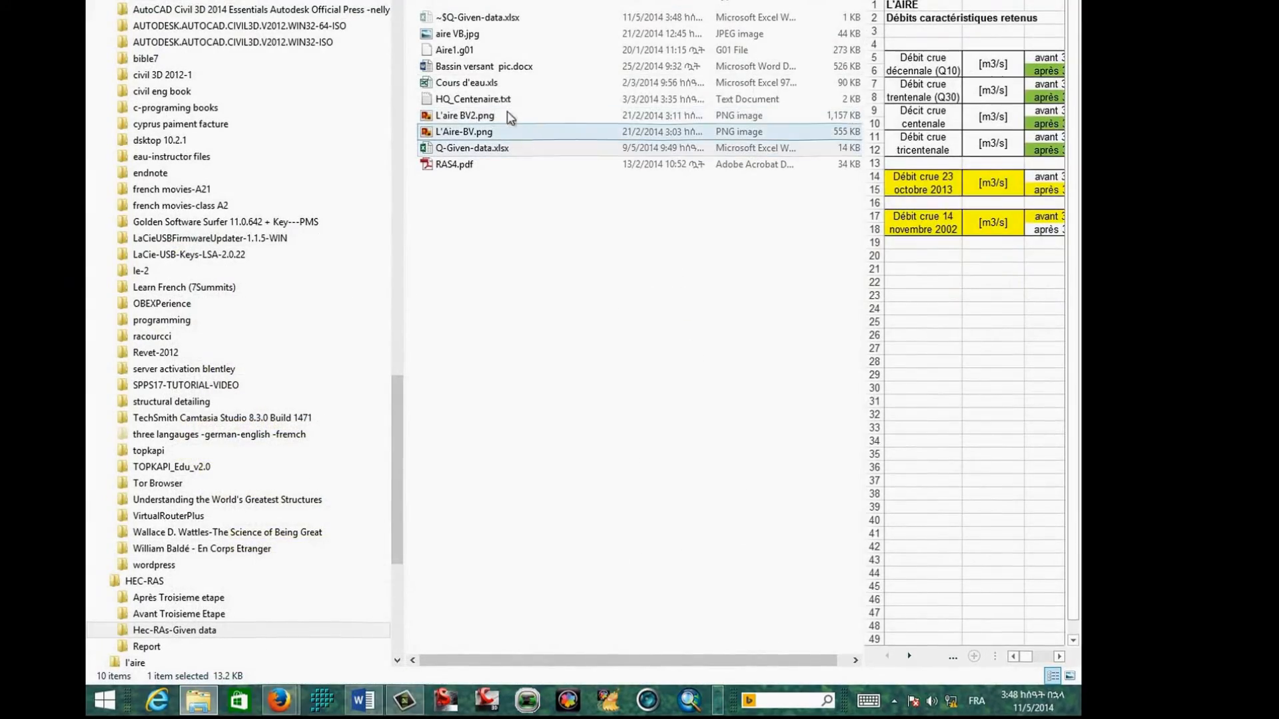
Open Cours d'eau.xls and examine the n and Kstr roughness values for artificial channels and natural watercourses on the n, Kstr sheet.
double_click(487, 85)
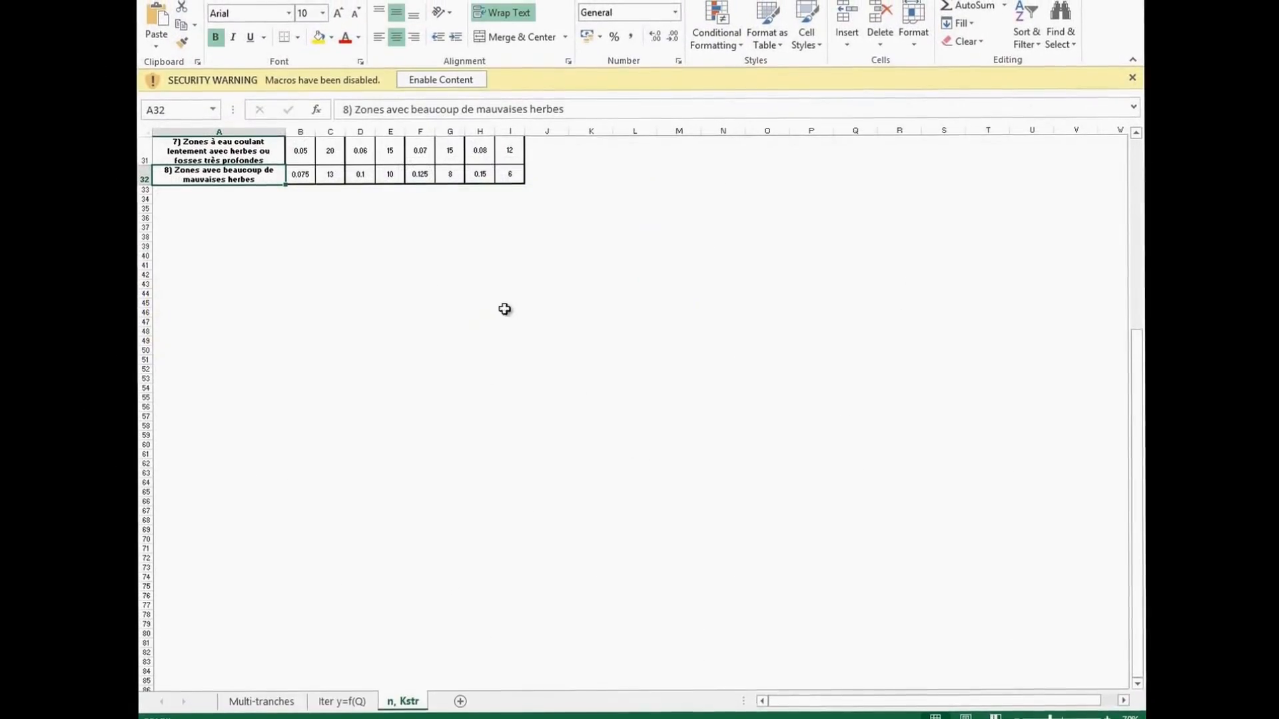
scroll(505, 309, "up", 7)
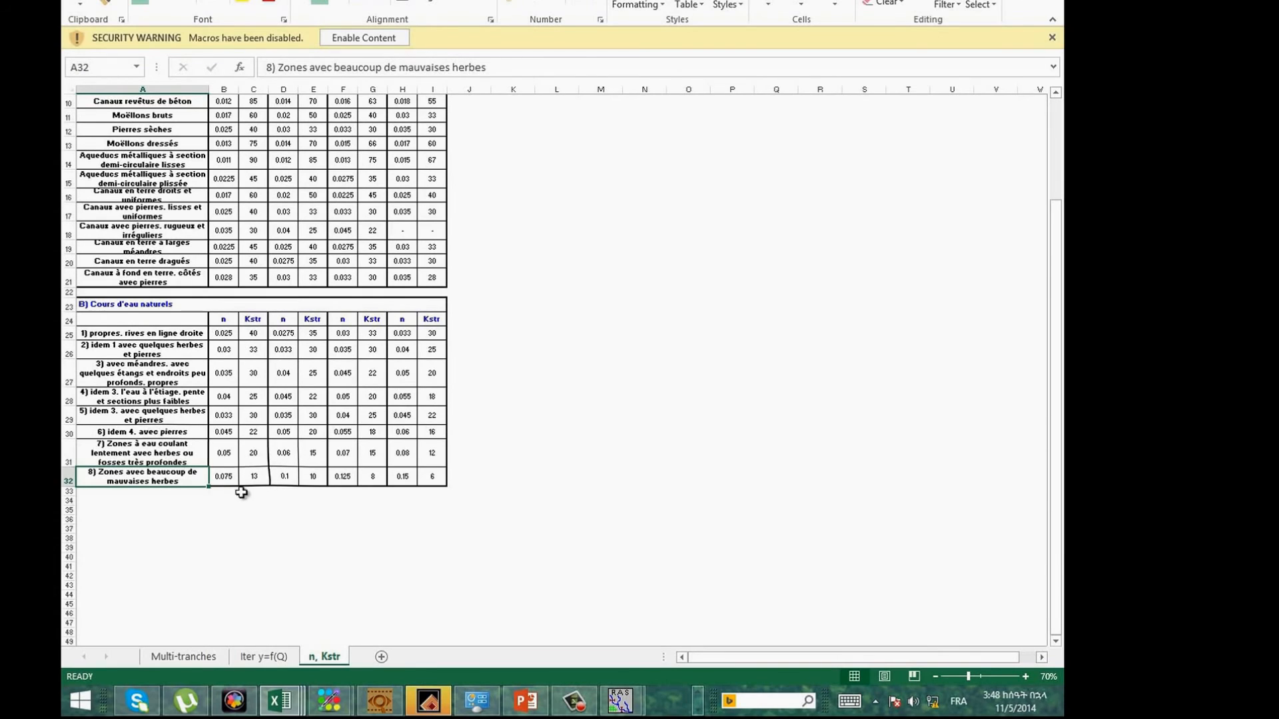
left_click(279, 478)
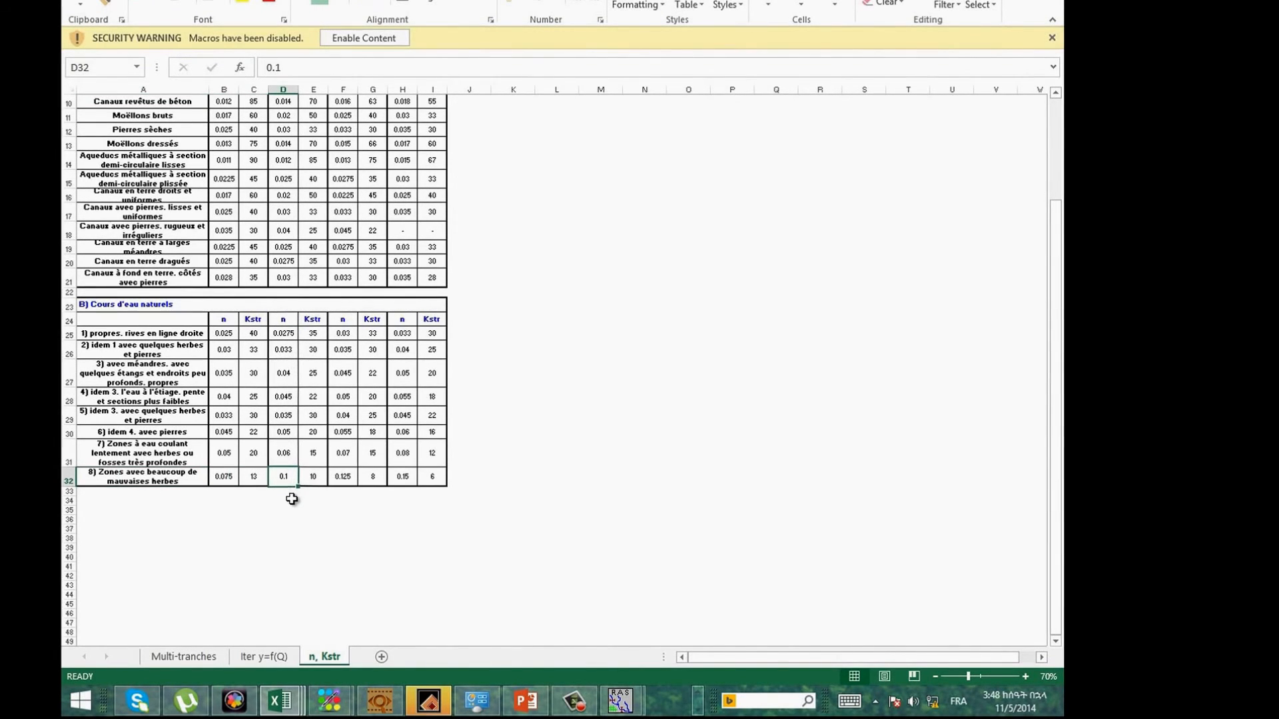
left_click(255, 322)
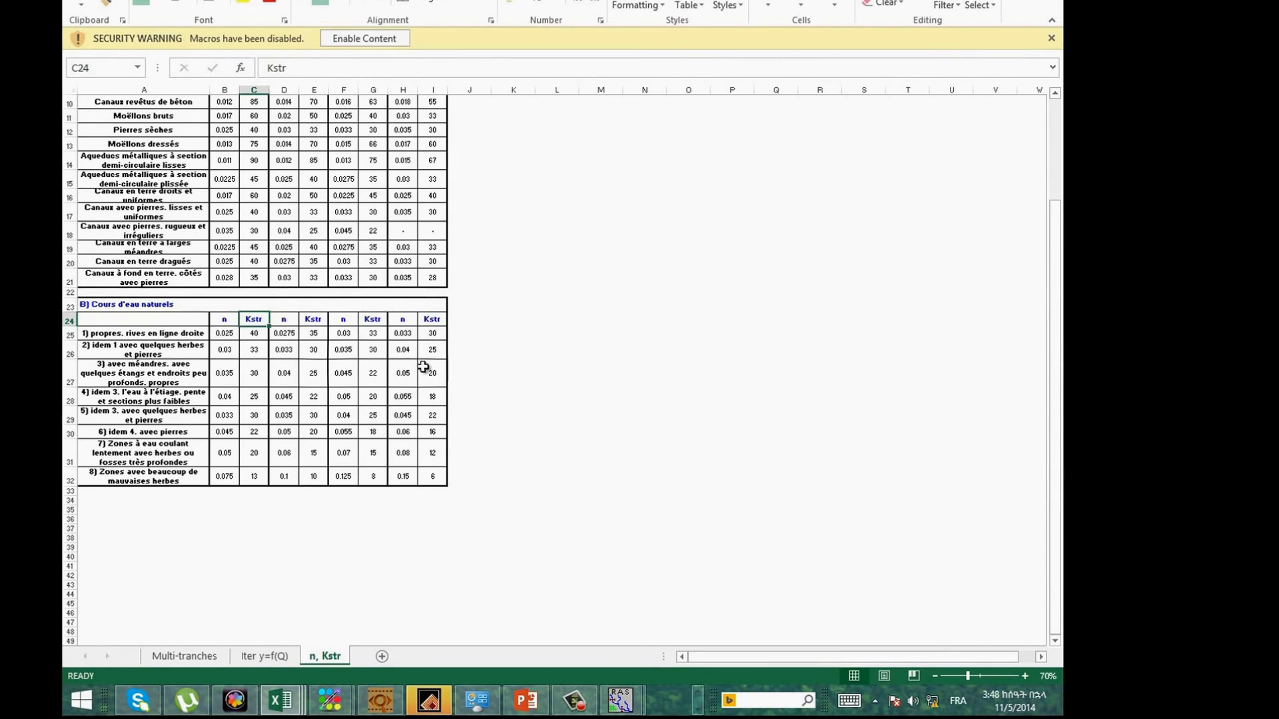
left_click(225, 321)
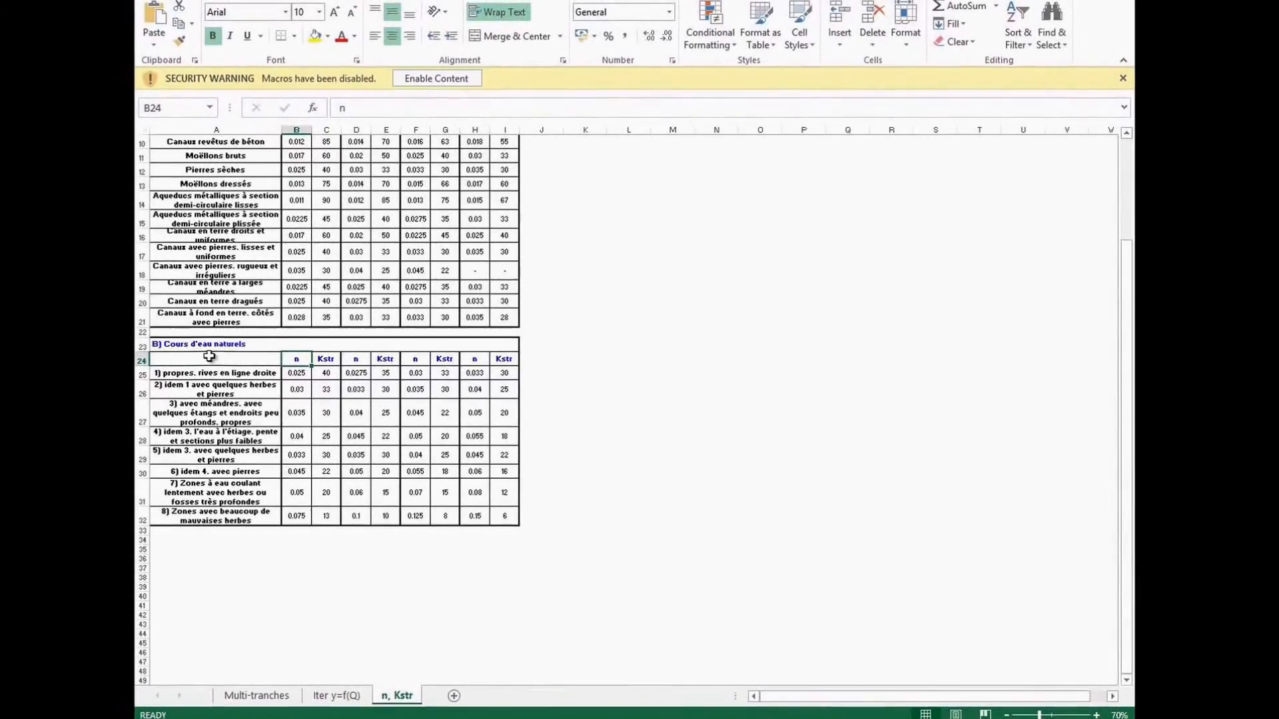
scroll(242, 358, "up", 2)
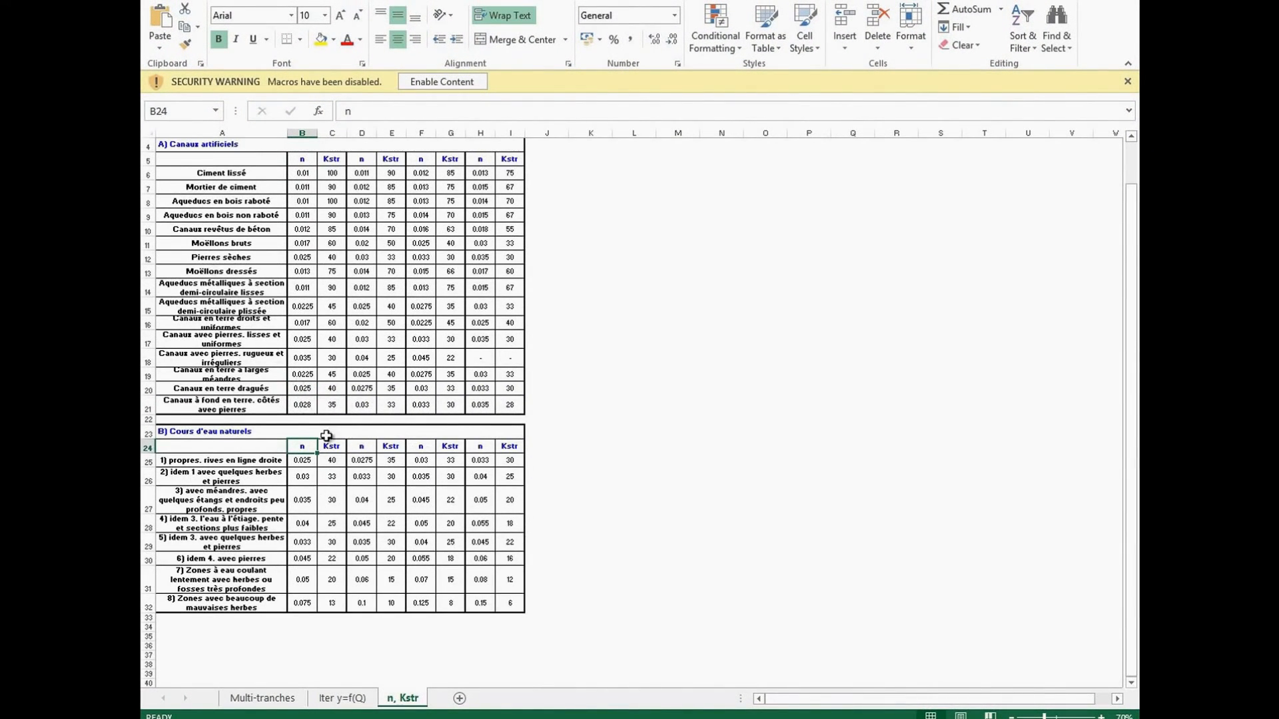
scroll(326, 436, "down", 2)
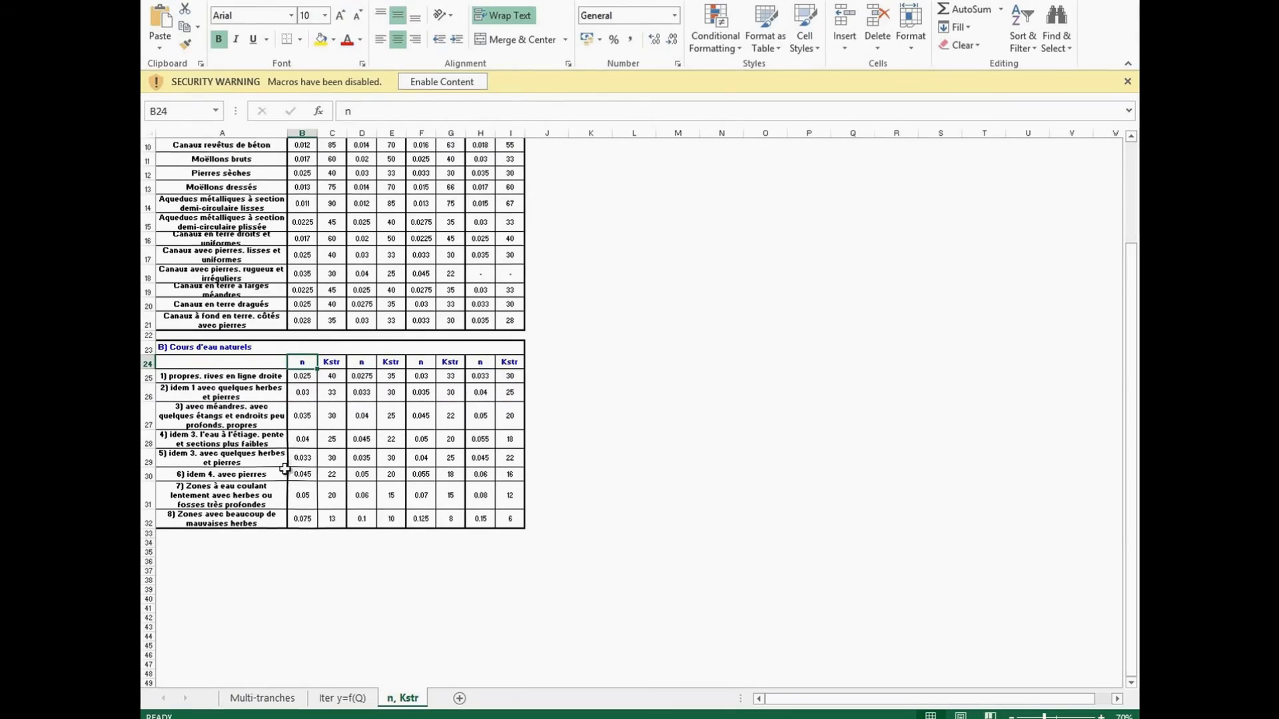
left_click(305, 498)
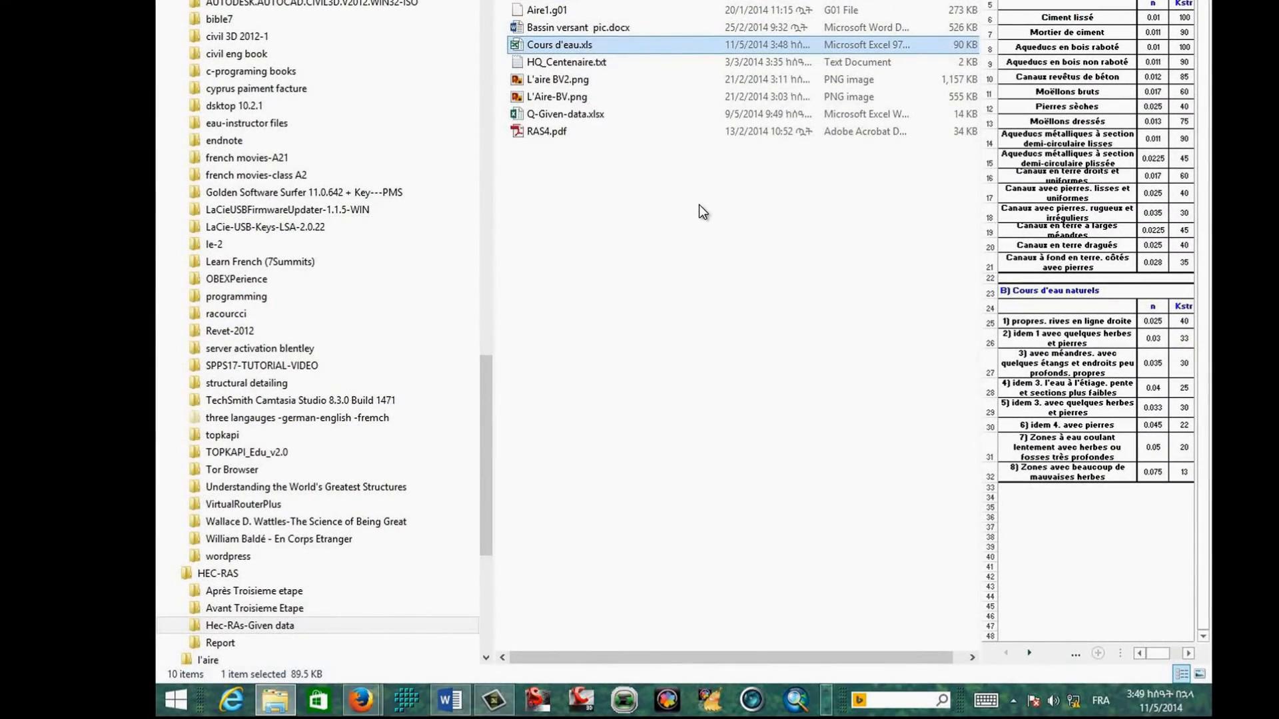
key("alt+Left")
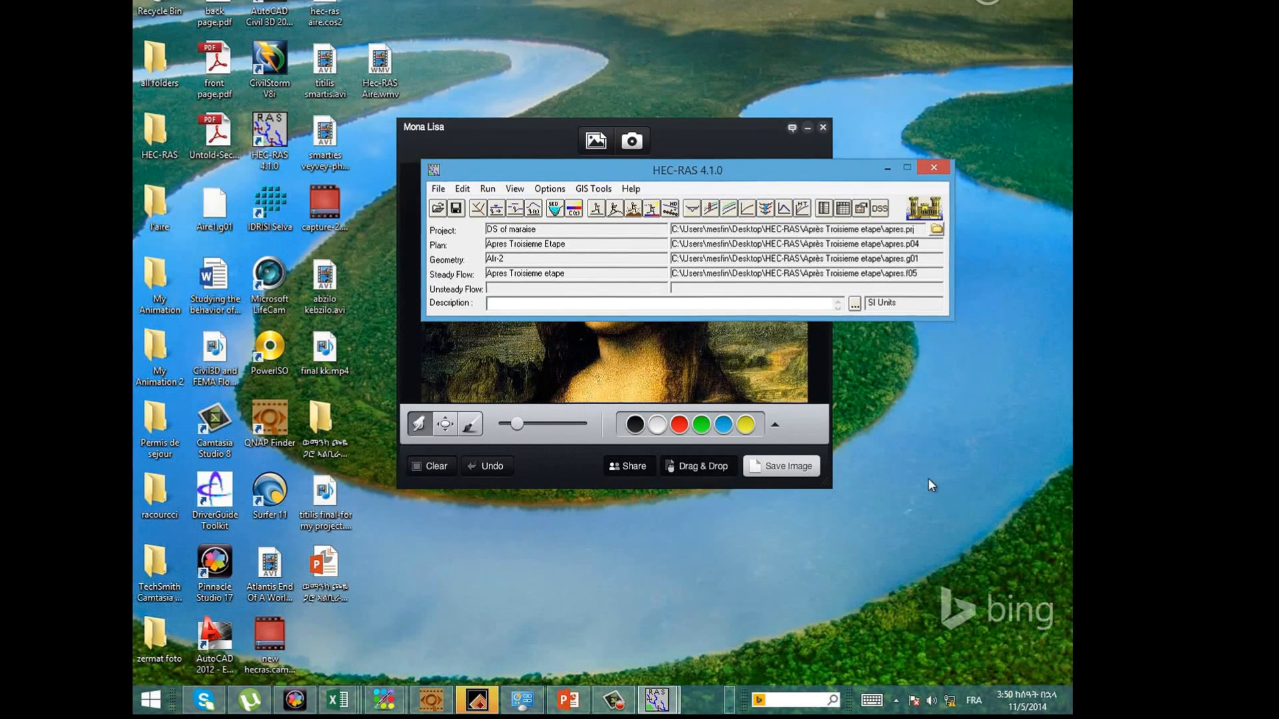
left_click(612, 703)
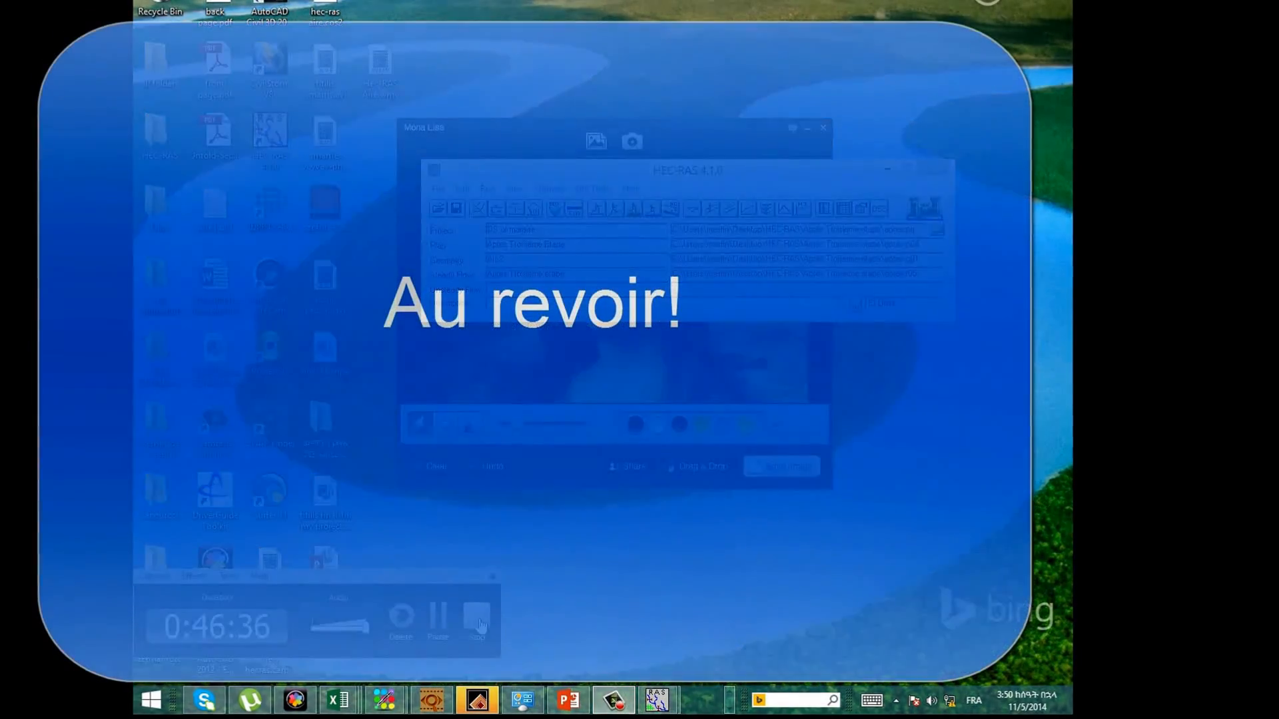